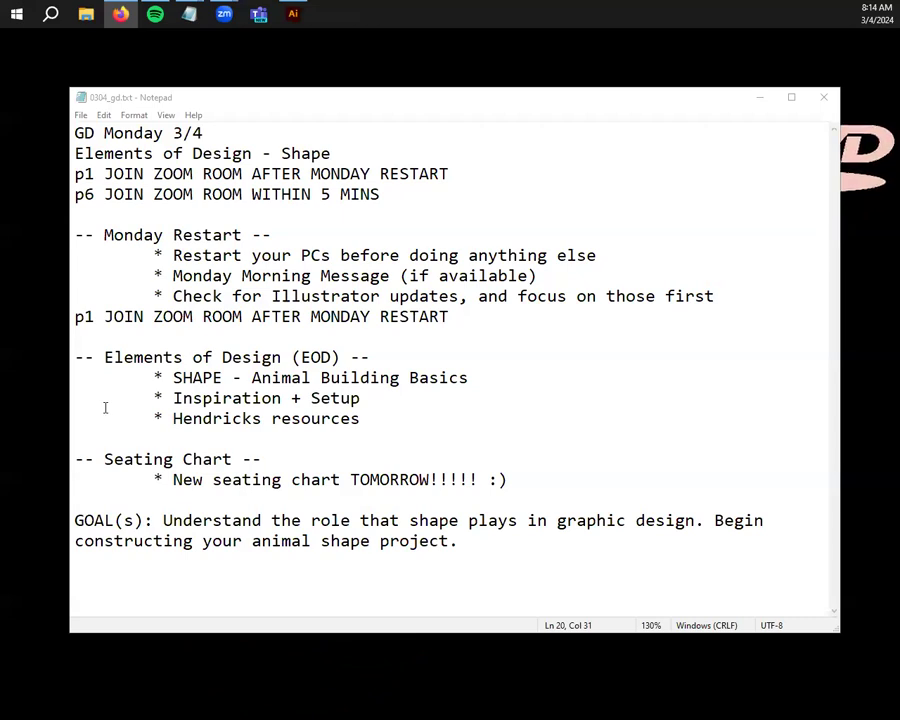
# - Review the Elements of Design section of the 0304_gd.txt agenda, focusing on the SHAPE - Animal Building Basics item
pyautogui.click(392, 115)
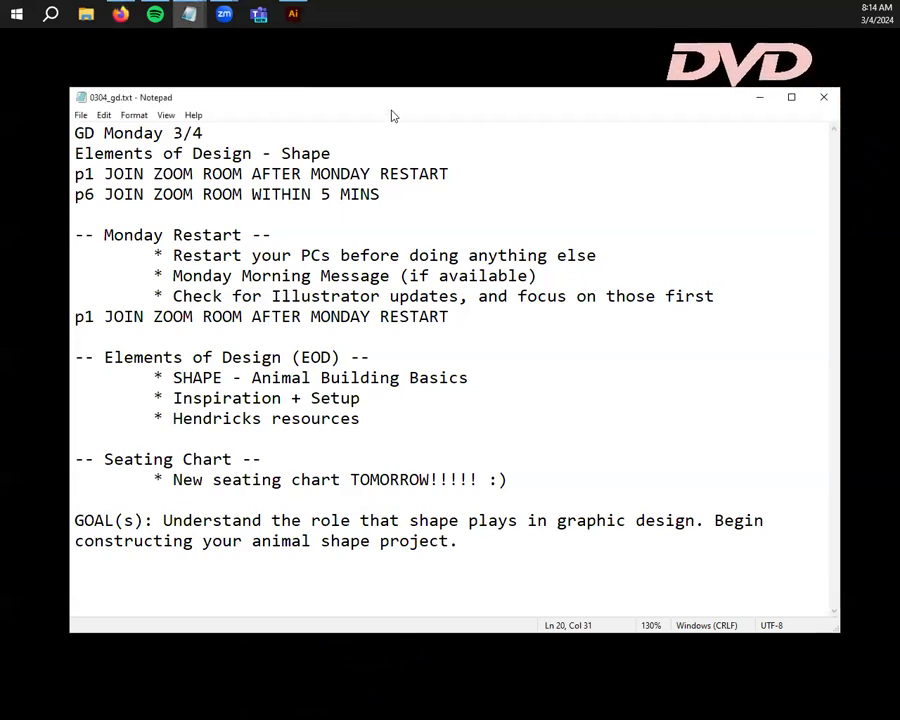
pyautogui.click(225, 340)
pyautogui.click(94, 363)
pyautogui.moveTo(78, 358); pyautogui.dragTo(433, 354)
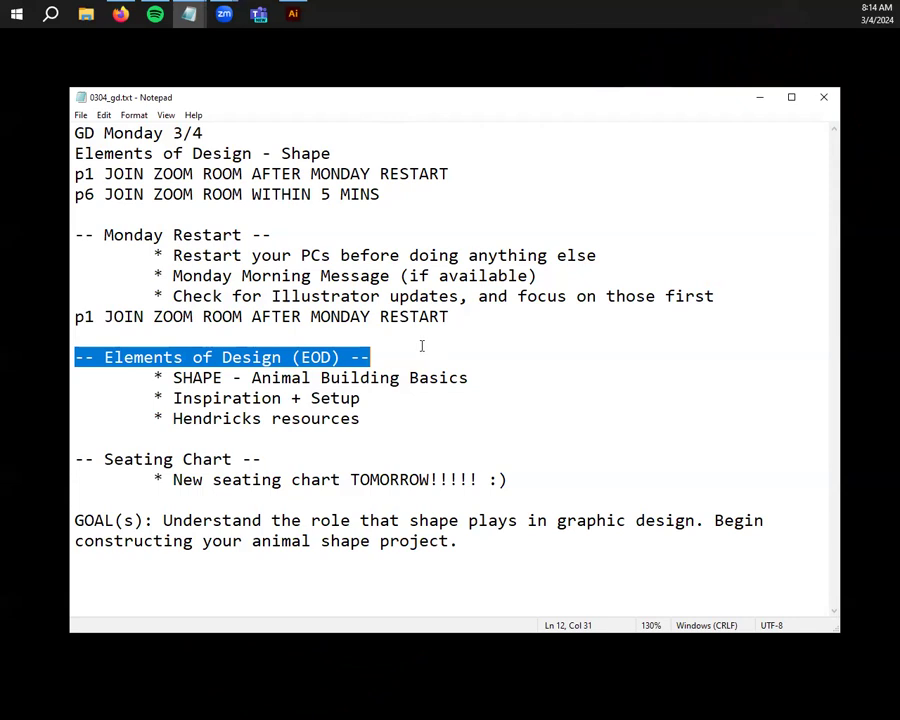
pyautogui.click(393, 343)
pyautogui.moveTo(406, 357); pyautogui.dragTo(75, 357)
pyautogui.click(436, 414)
pyautogui.moveTo(173, 377); pyautogui.dragTo(224, 377)
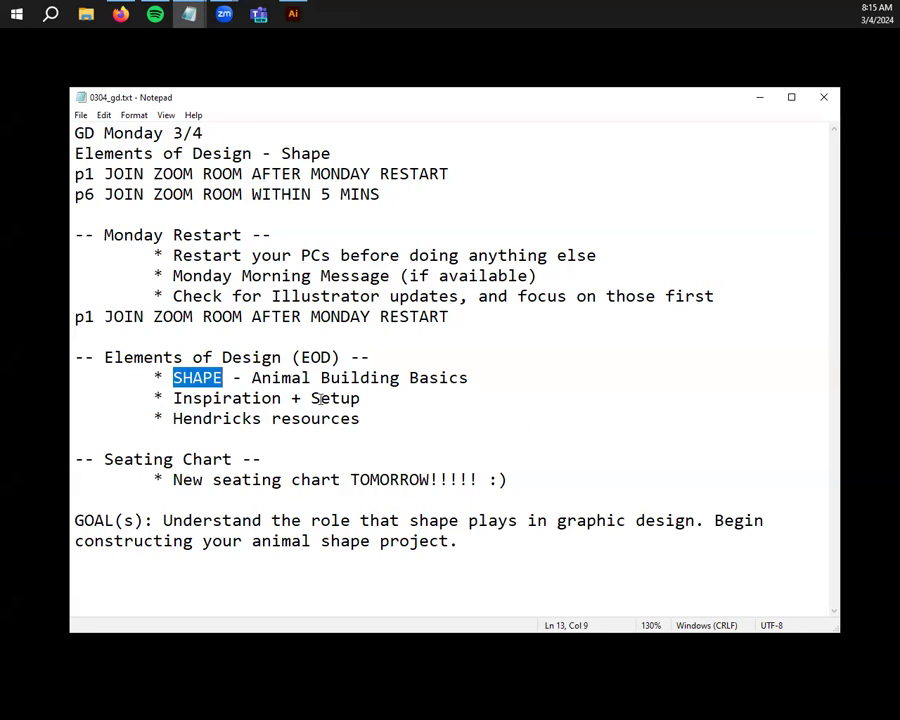
pyautogui.click(288, 336)
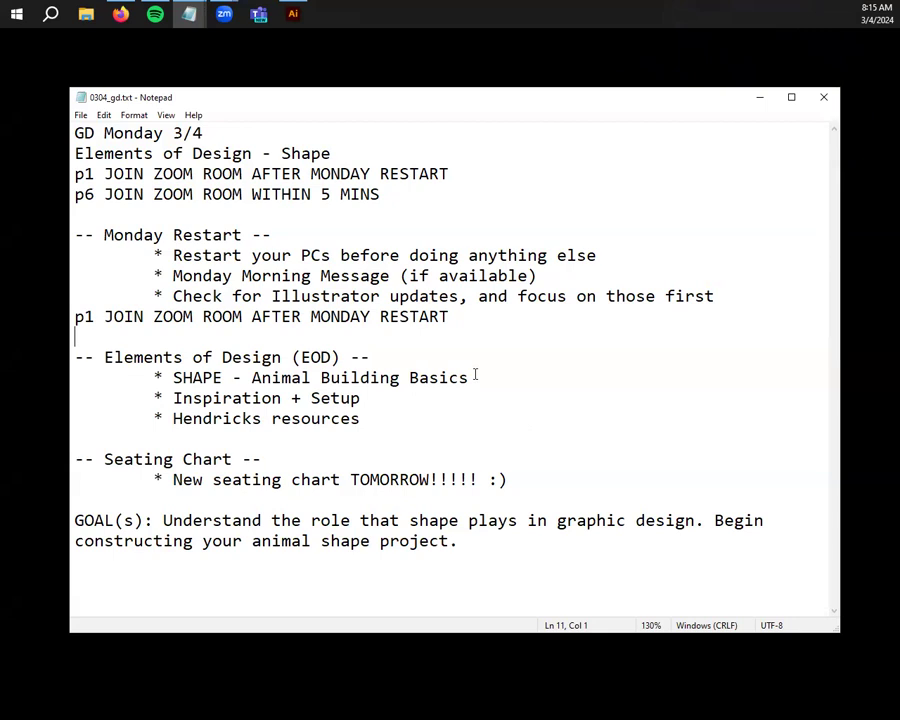
pyautogui.moveTo(174, 380); pyautogui.dragTo(517, 371)
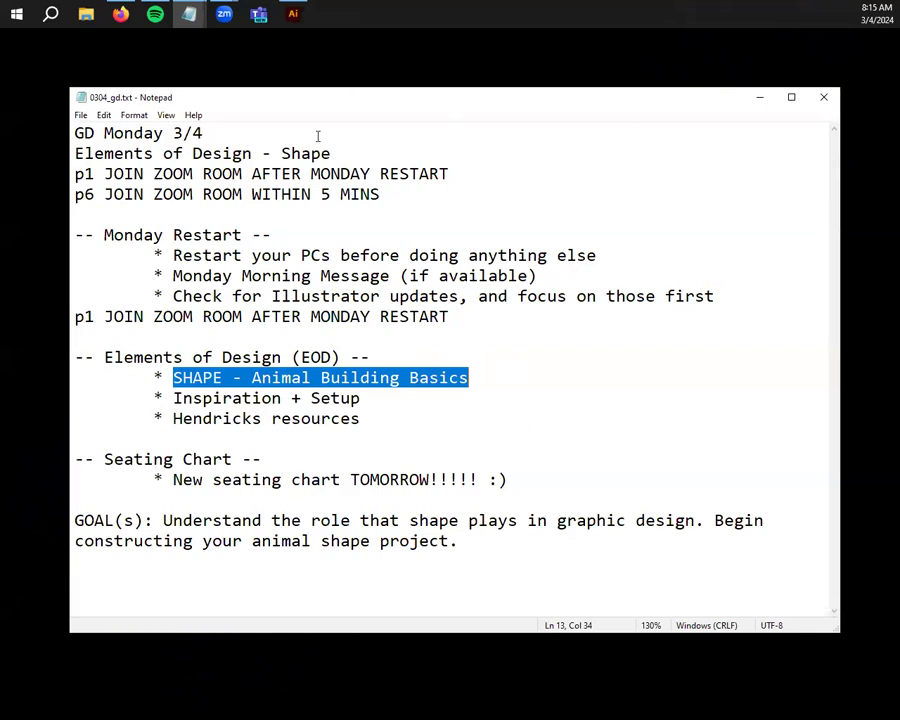
pyautogui.click(388, 375)
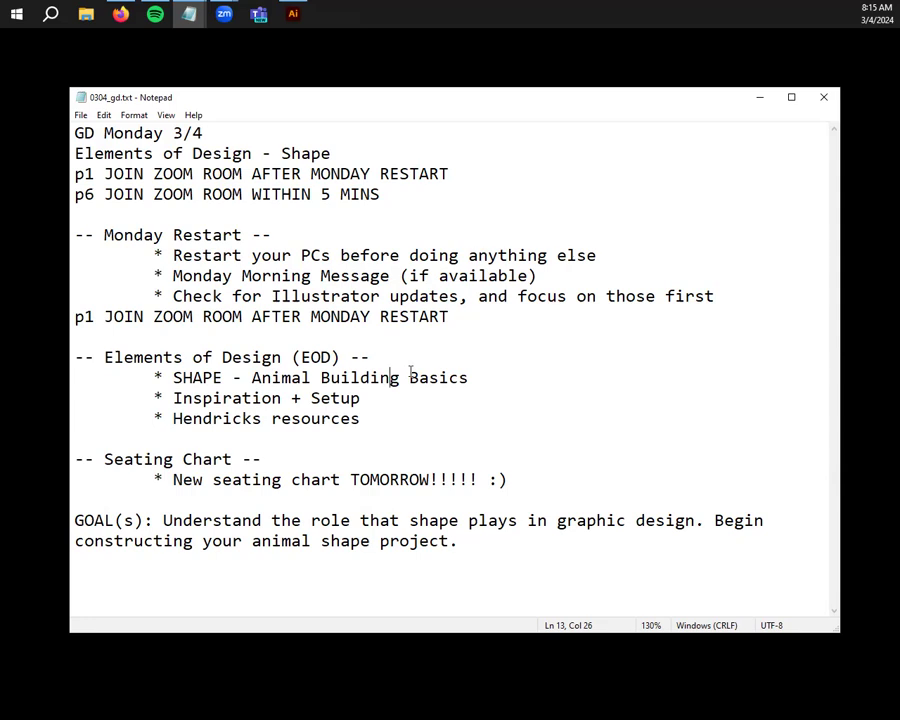
pyautogui.click(300, 398)
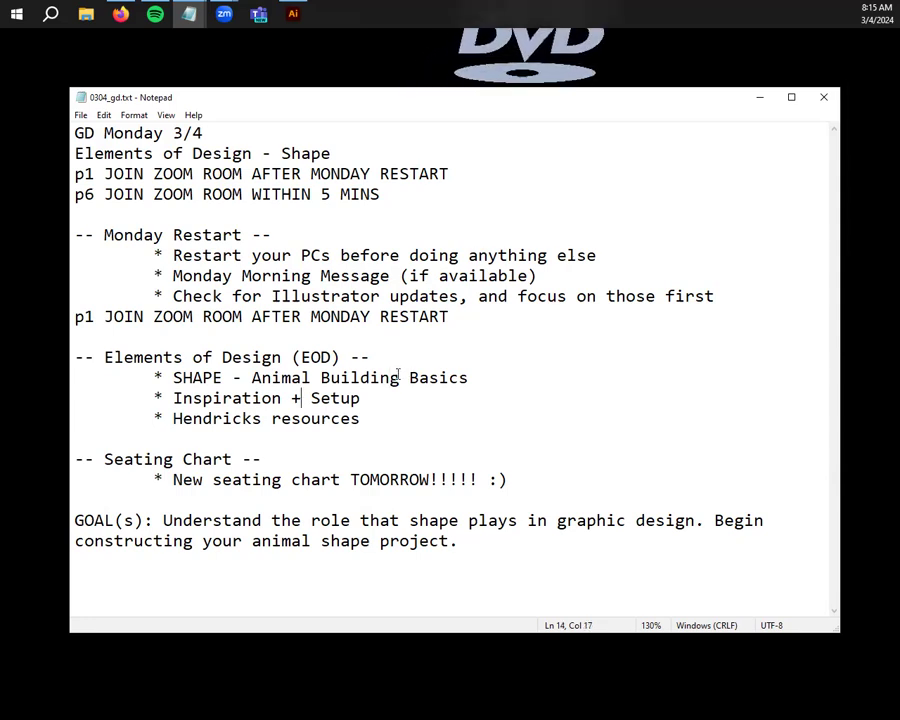
pyautogui.click(178, 378)
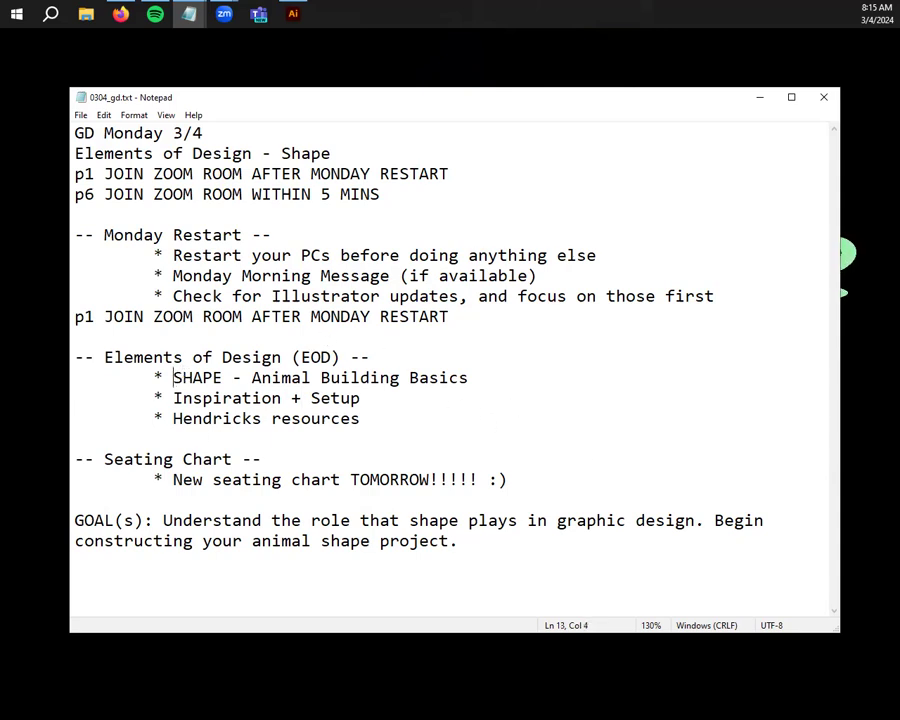
# - Switch to Firefox and show the p1 Graphic Design announcement in Canvas in Student View
pyautogui.hotkey('alt', 'Tab')
pyautogui.moveTo(364, 1); pyautogui.dragTo(335, 50)
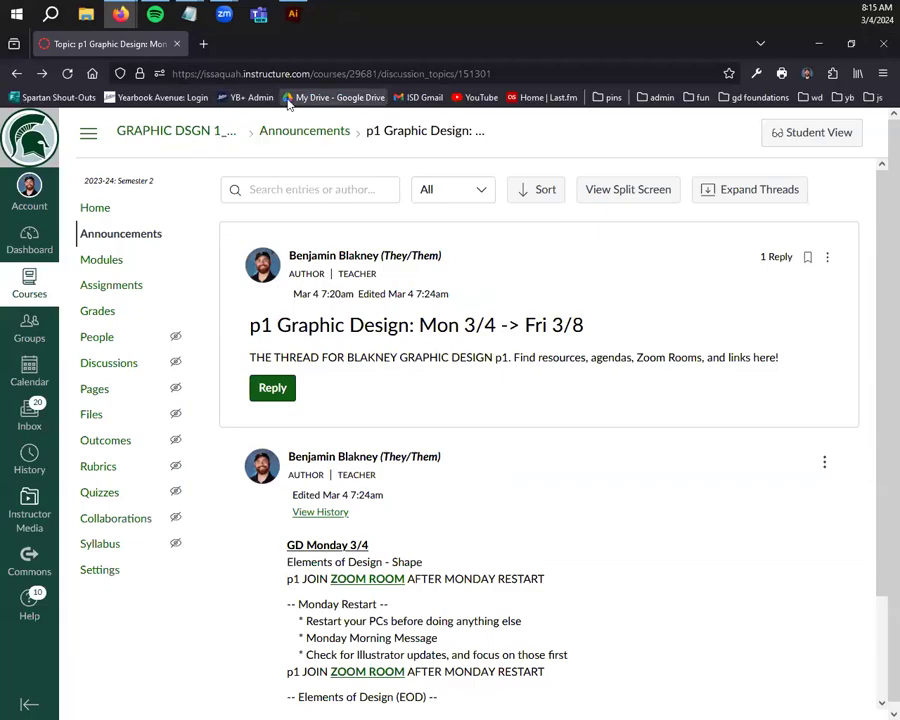
pyautogui.click(815, 134)
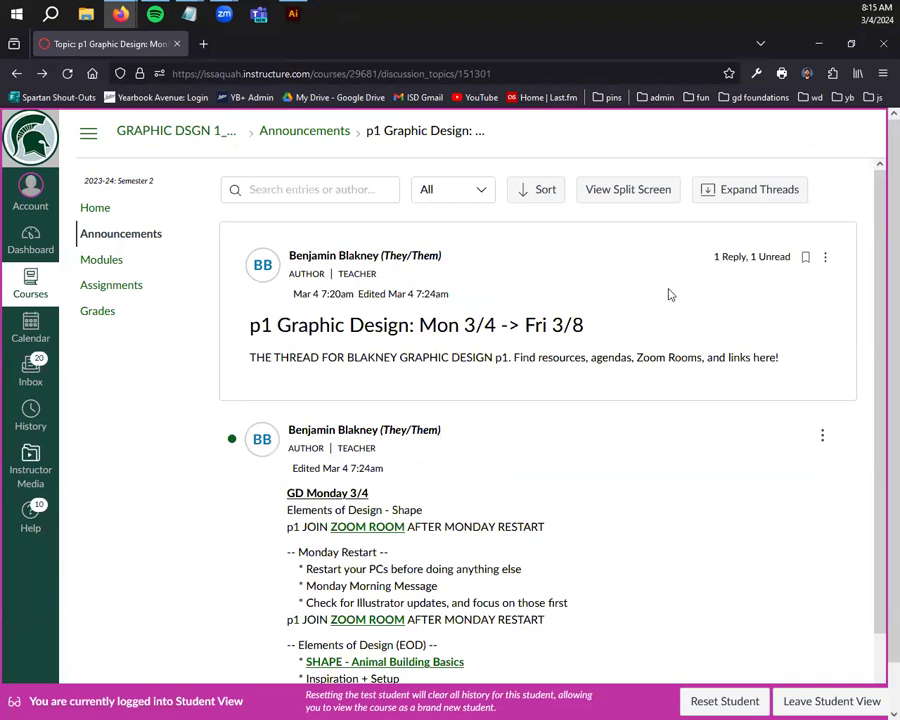
# - Open the SHAPE - Animal Building Basics assignment linked in the GD Monday 3/4 agenda post
pyautogui.scroll(-1, 400, 460)
pyautogui.moveTo(386, 422); pyautogui.dragTo(292, 422)
pyautogui.click(402, 424)
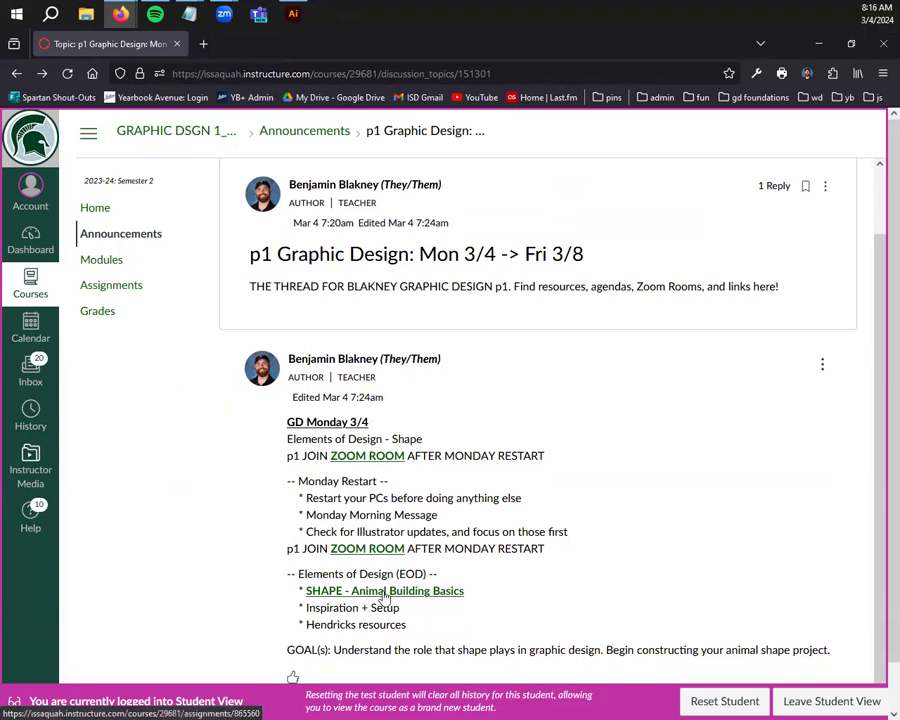
pyautogui.click(356, 591)
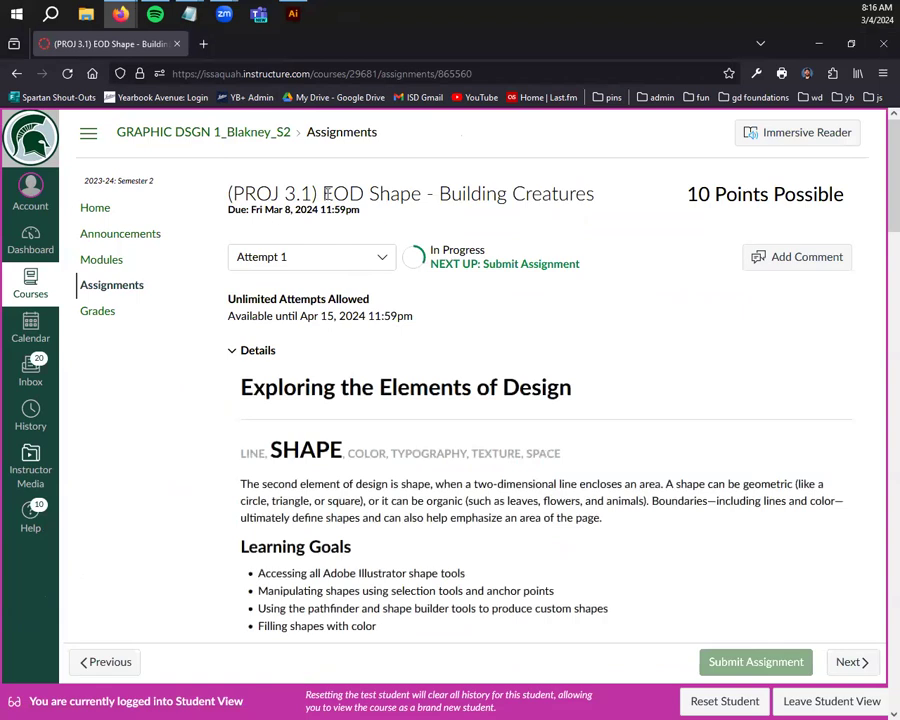
# - Read the assignment's PROJ 3.1 title and the introduction to shape, including the sentence on boundaries
pyautogui.moveTo(322, 193); pyautogui.dragTo(214, 198)
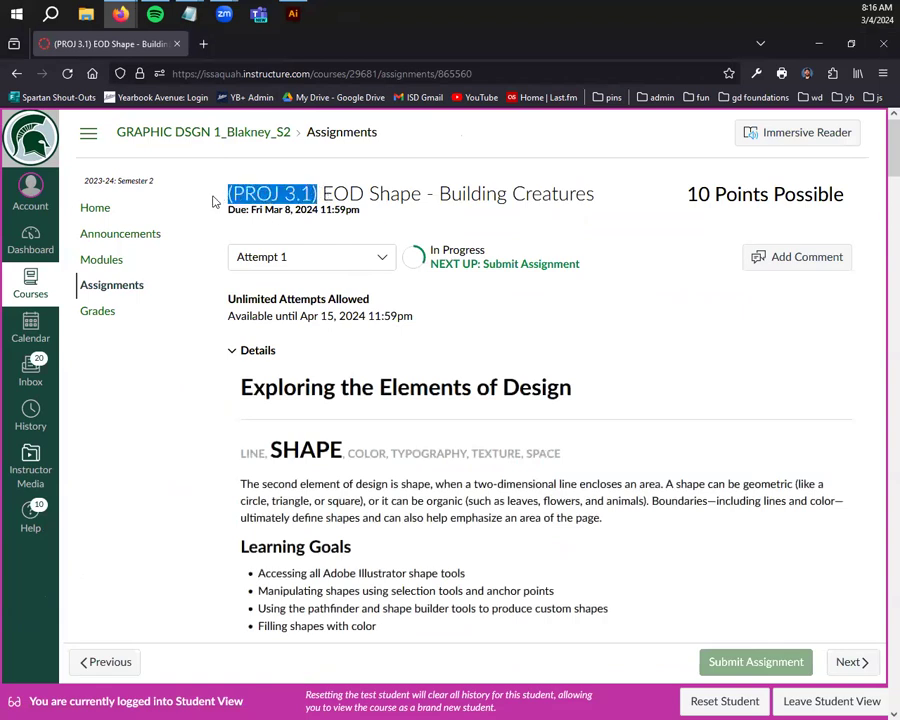
pyautogui.click(439, 267)
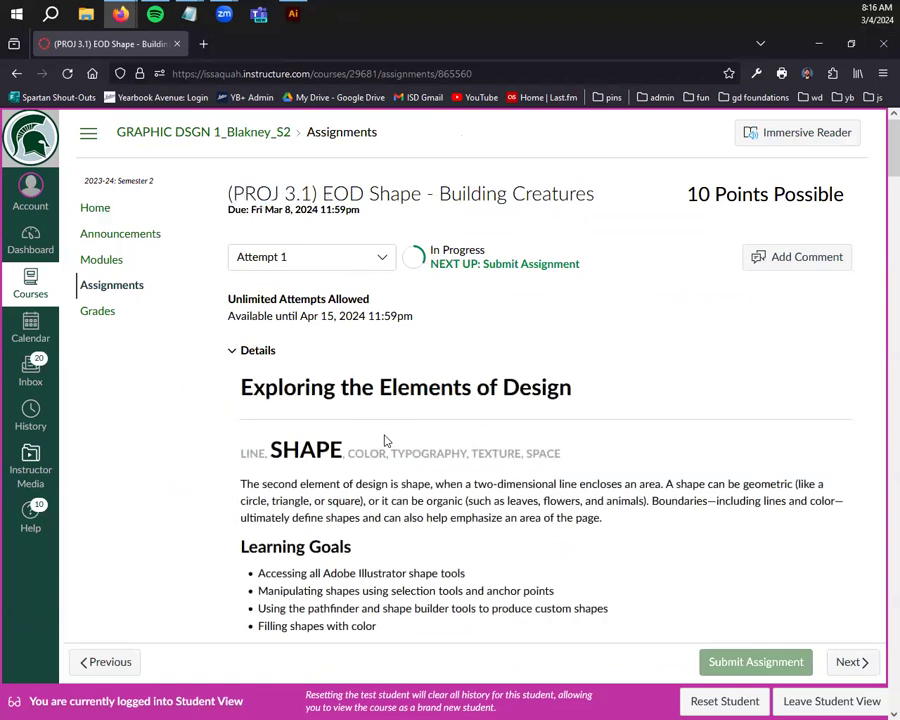
pyautogui.moveTo(265, 452); pyautogui.dragTo(342, 455)
pyautogui.click(254, 449)
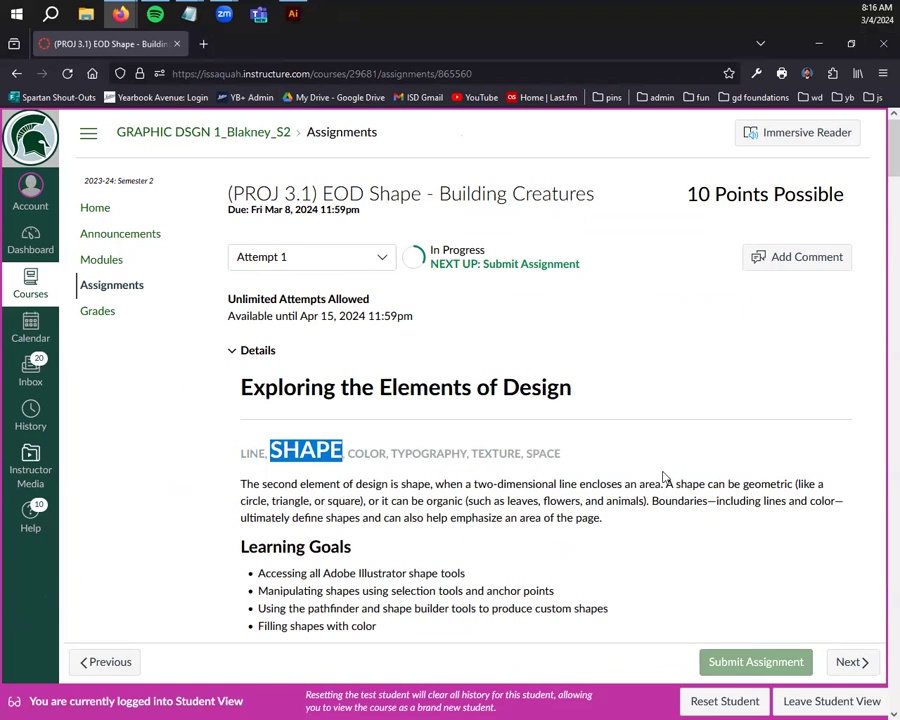
pyautogui.click(450, 453)
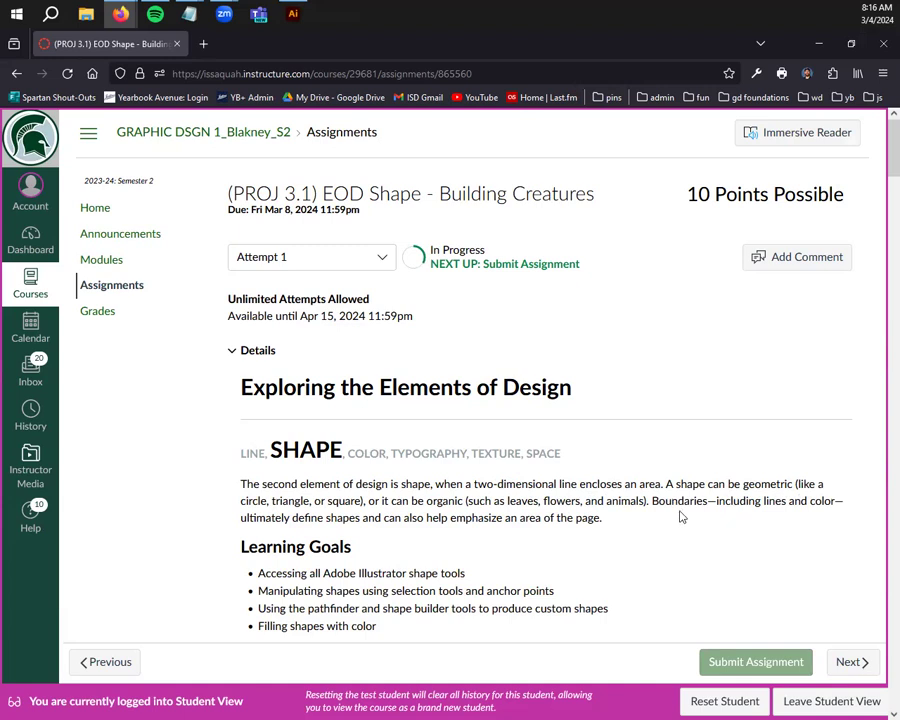
pyautogui.moveTo(652, 504)
pyautogui.mouseDown()
pyautogui.moveTo(860, 504)
pyautogui.moveTo(846, 542)
pyautogui.moveTo(645, 527)
pyautogui.mouseUp()
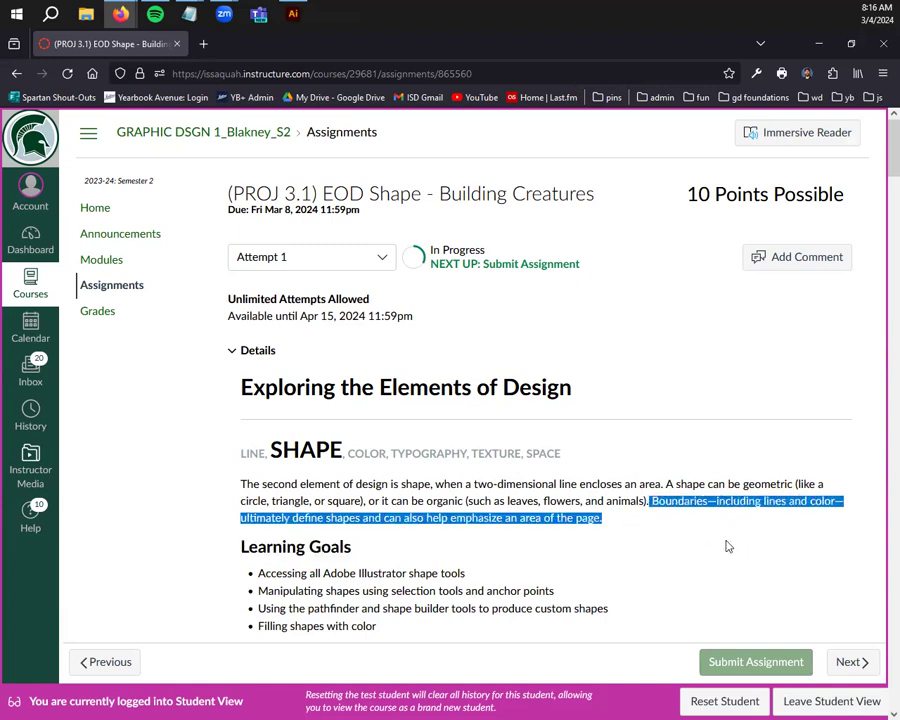
pyautogui.click(670, 535)
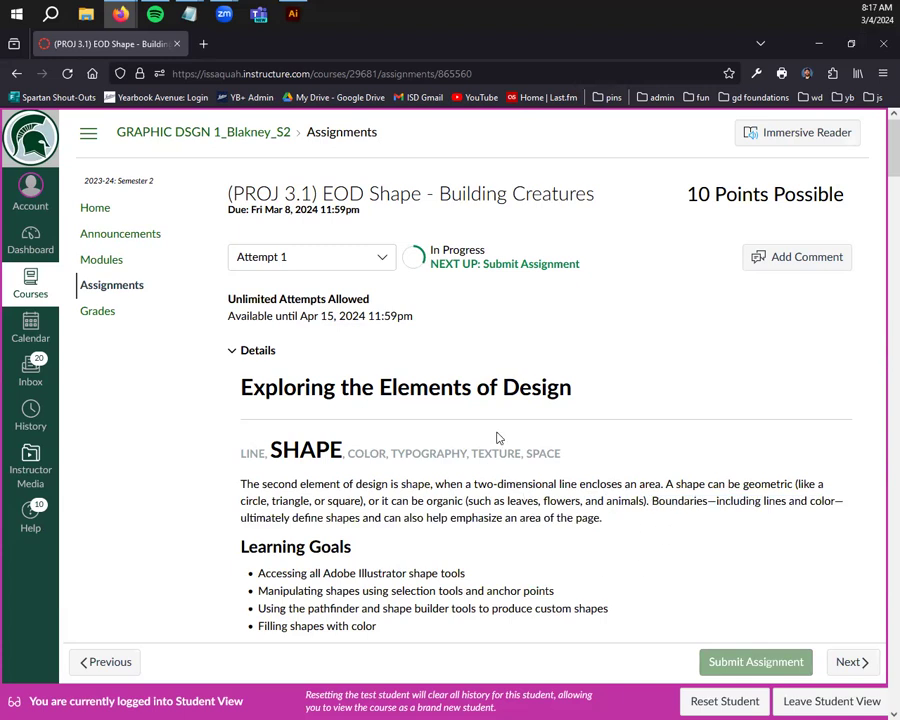
# - Skim the assignment page through its work process and video resource, and locate the Deliverables (What to Submit) section
pyautogui.scroll(-3, 506, 537)
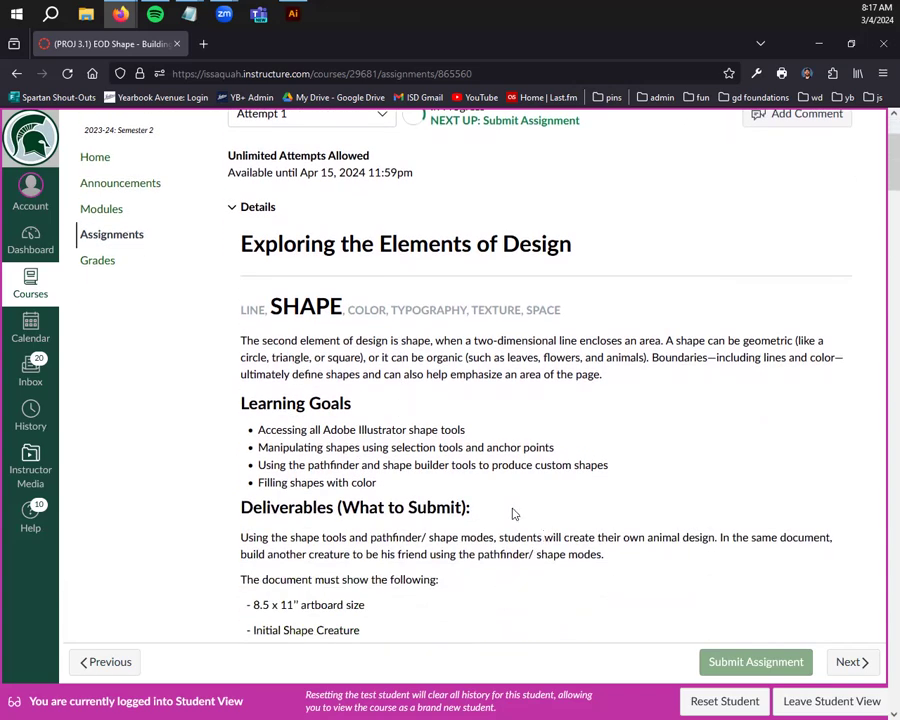
pyautogui.scroll(-5, 404, 454)
pyautogui.scroll(-6, 407, 456)
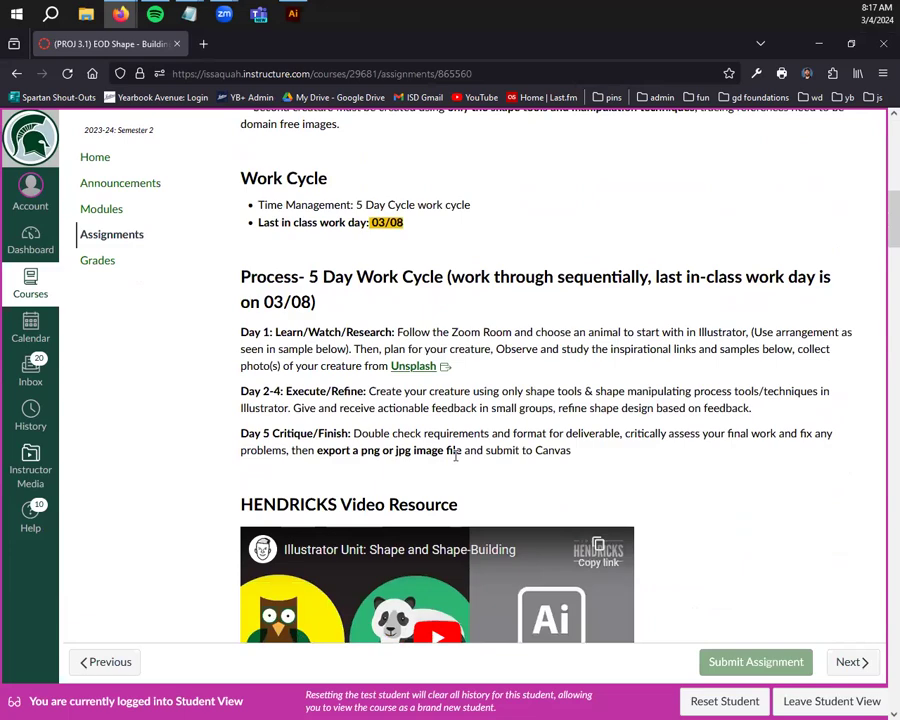
pyautogui.scroll(8, 455, 455)
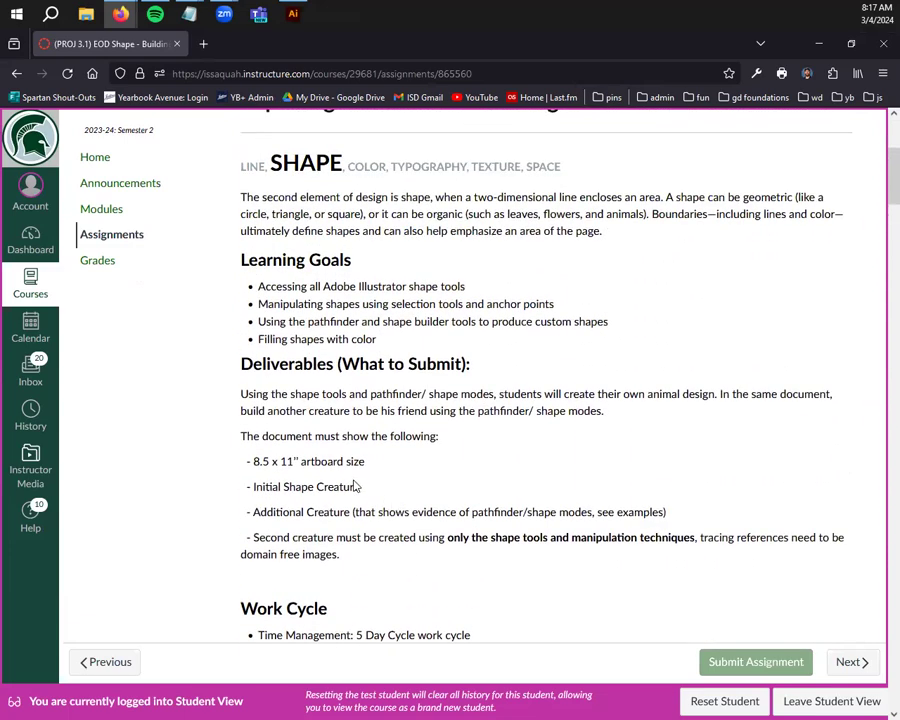
pyautogui.scroll(1, 472, 440)
pyautogui.moveTo(472, 438); pyautogui.dragTo(235, 448)
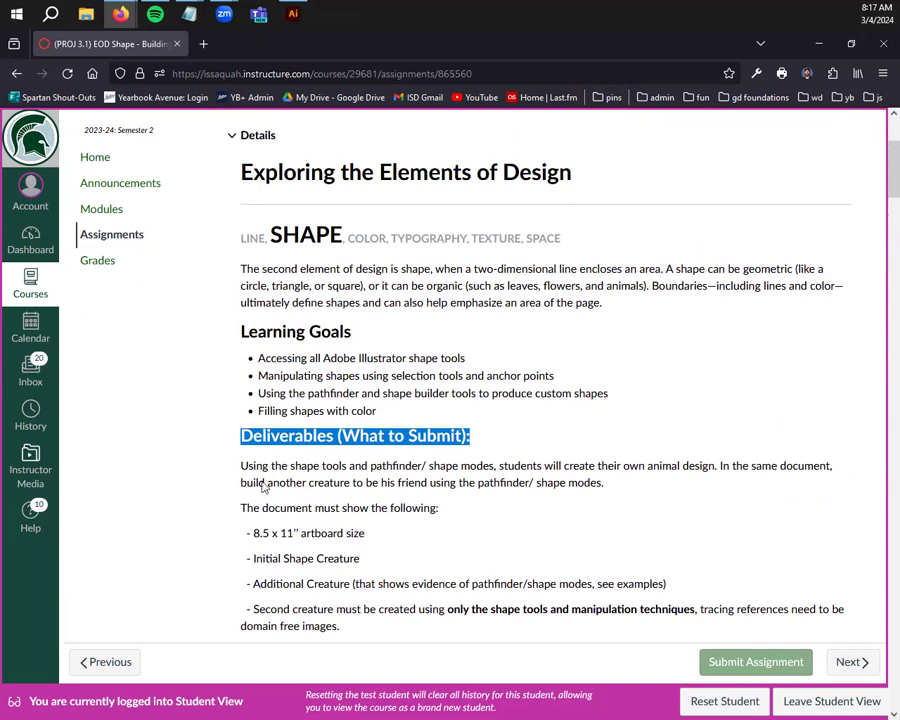
pyautogui.click(370, 458)
pyautogui.scroll(1, 272, 347)
pyautogui.scroll(3, 272, 347)
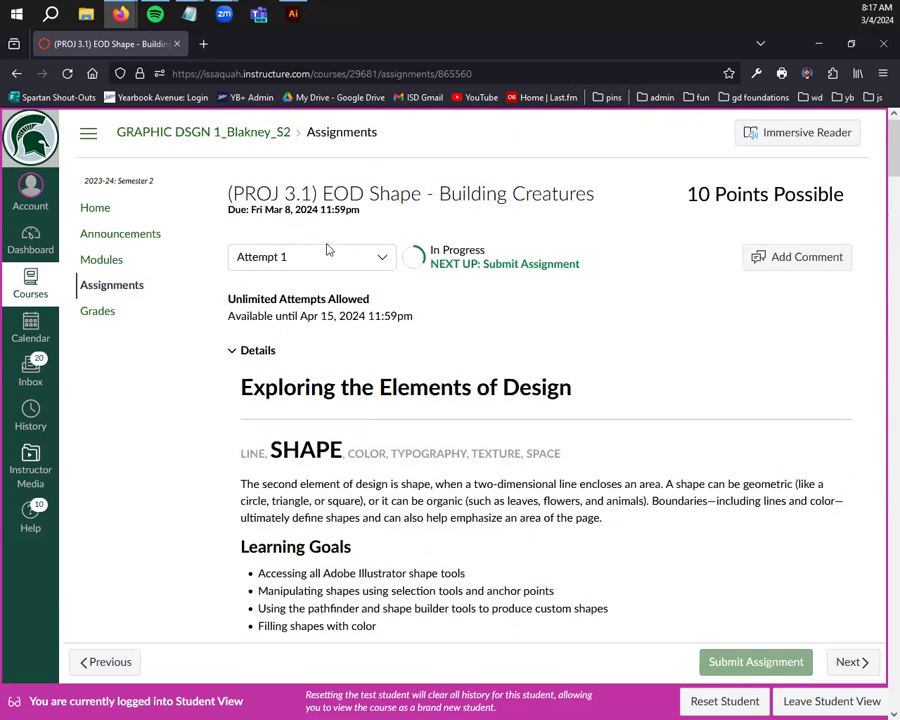
# - Examine the deliverables description for the two animal designs and the required artboard size
pyautogui.scroll(-4, 374, 398)
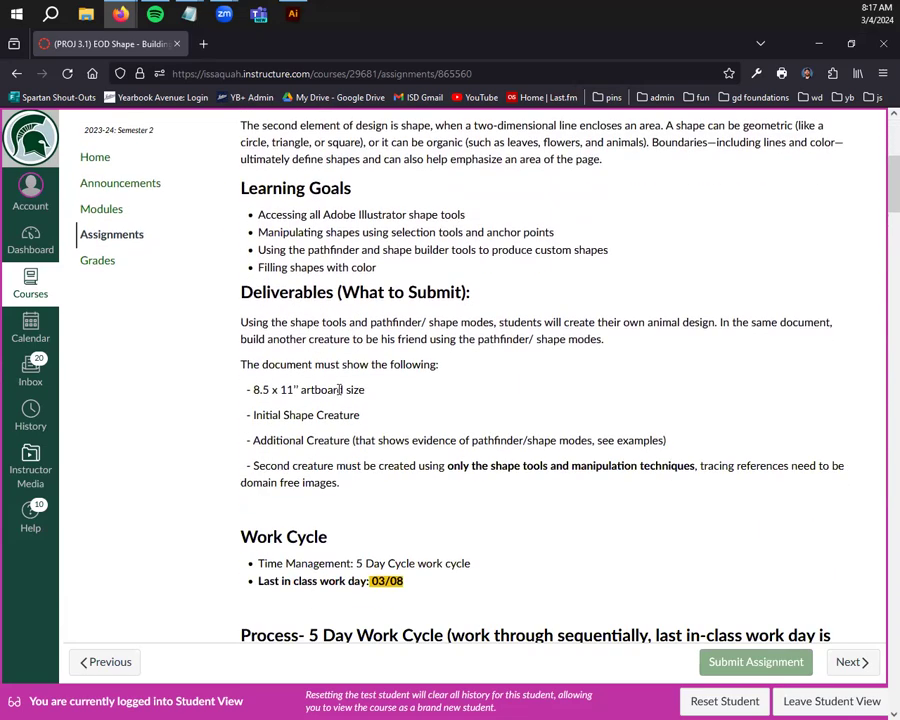
pyautogui.moveTo(241, 321); pyautogui.dragTo(368, 322)
pyautogui.click(476, 341)
pyautogui.moveTo(489, 322); pyautogui.dragTo(724, 322)
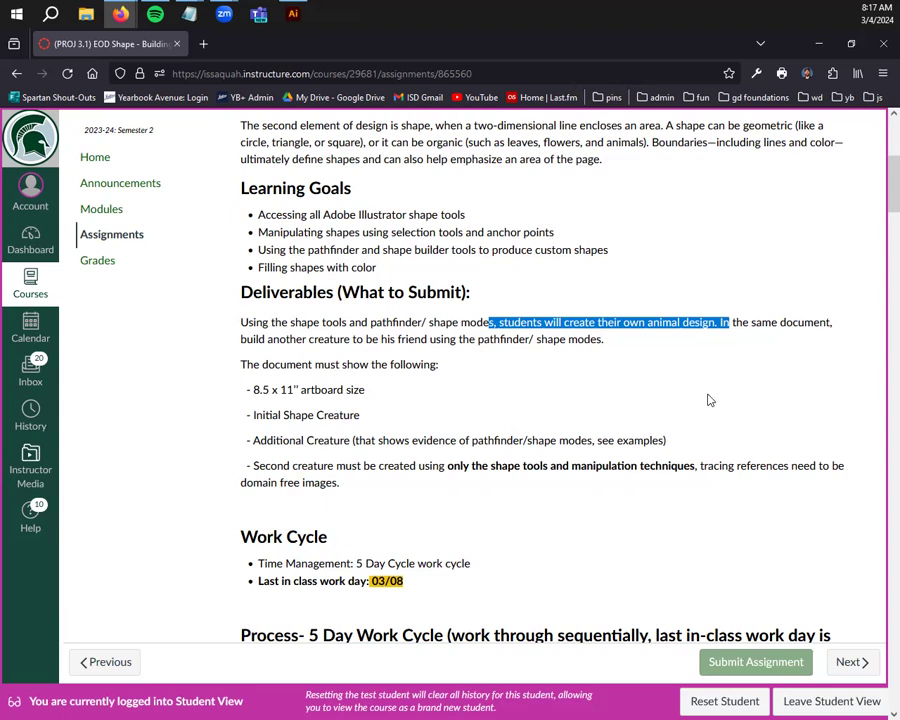
pyautogui.click(730, 371)
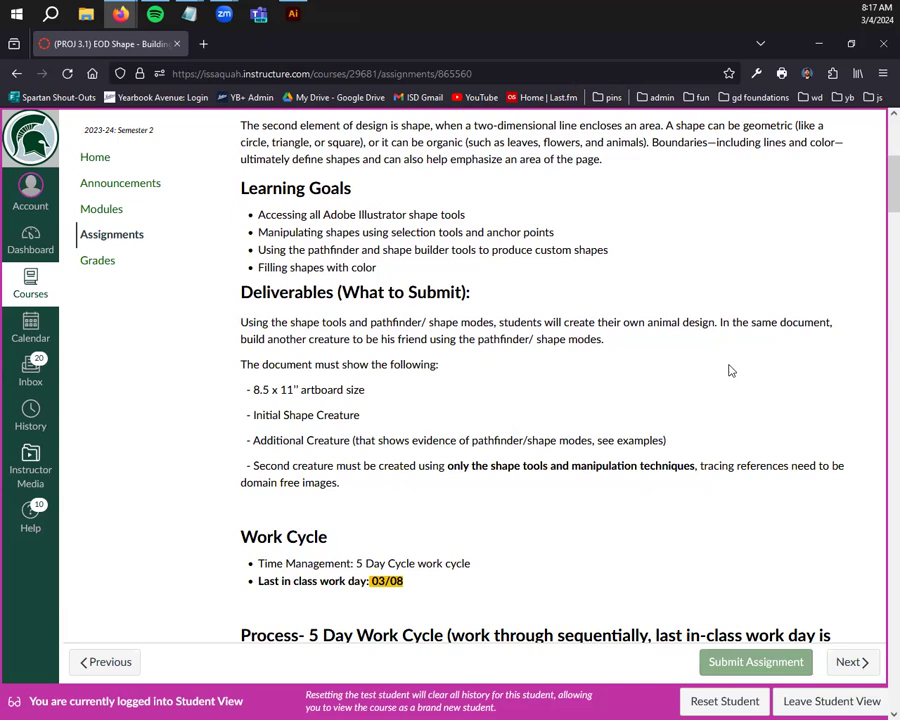
pyautogui.moveTo(718, 322); pyautogui.dragTo(350, 340)
pyautogui.click(397, 362)
pyautogui.moveTo(477, 340); pyautogui.dragTo(650, 368)
pyautogui.moveTo(370, 394); pyautogui.dragTo(235, 406)
pyautogui.click(270, 388)
pyautogui.moveTo(362, 390); pyautogui.dragTo(239, 404)
pyautogui.click(239, 404)
# - Examine the requirements for the initial creature, the additional creature and the permitted tools and tracing references
pyautogui.moveTo(377, 427); pyautogui.dragTo(231, 429)
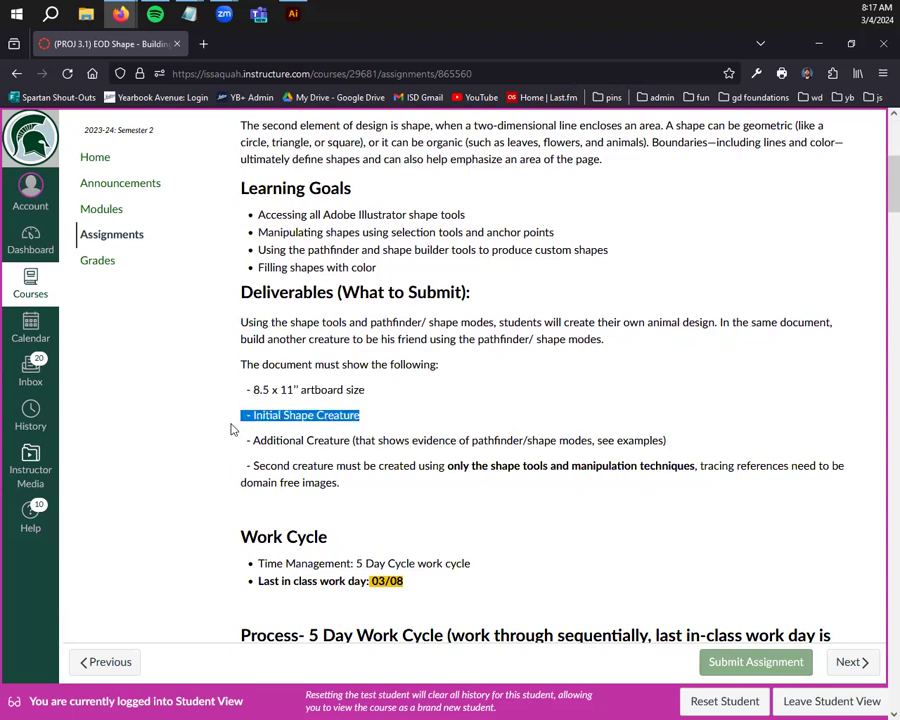
pyautogui.click(347, 440)
pyautogui.moveTo(350, 440); pyautogui.dragTo(239, 441)
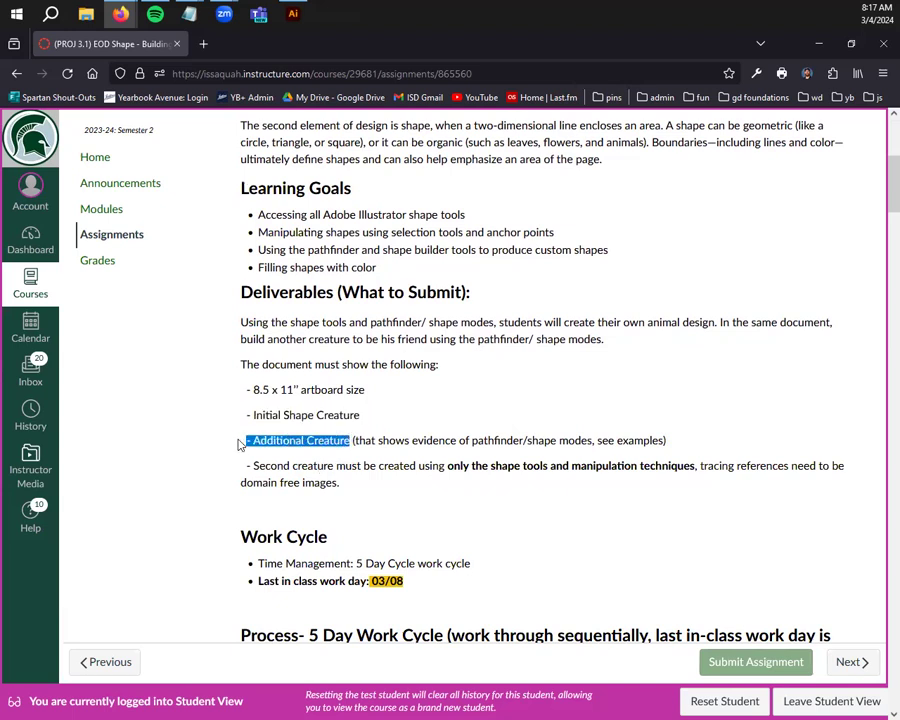
pyautogui.click(240, 442)
pyautogui.moveTo(412, 441); pyautogui.dragTo(668, 449)
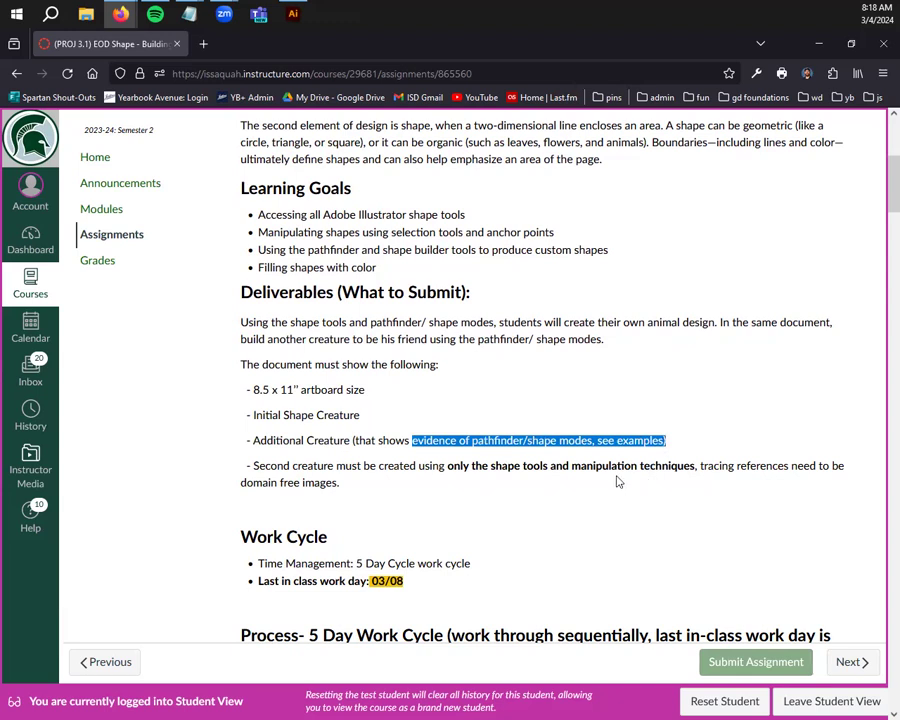
pyautogui.click(436, 470)
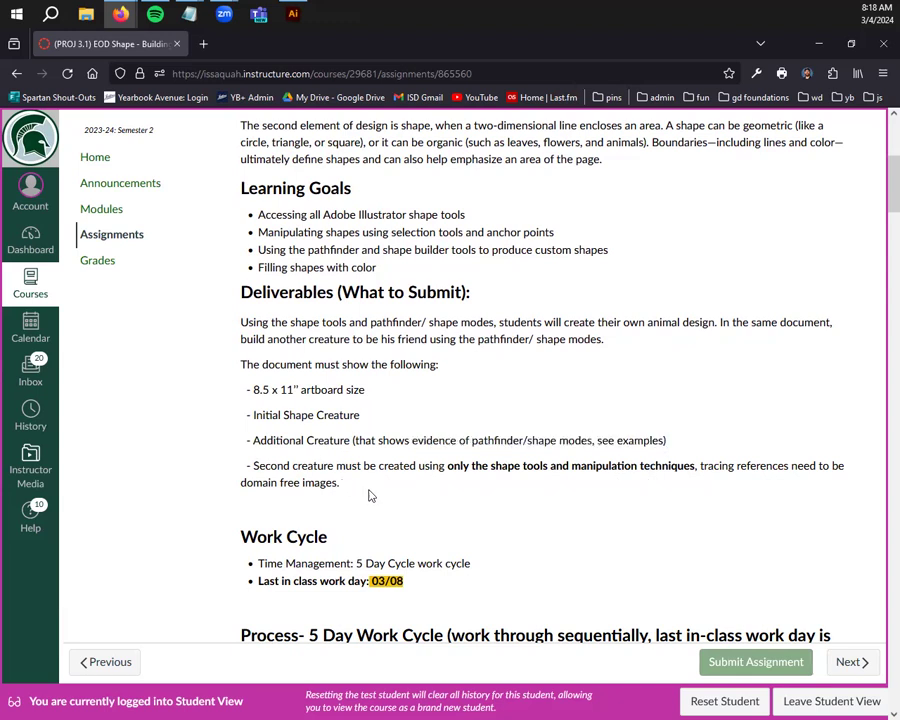
pyautogui.moveTo(370, 495); pyautogui.dragTo(254, 466)
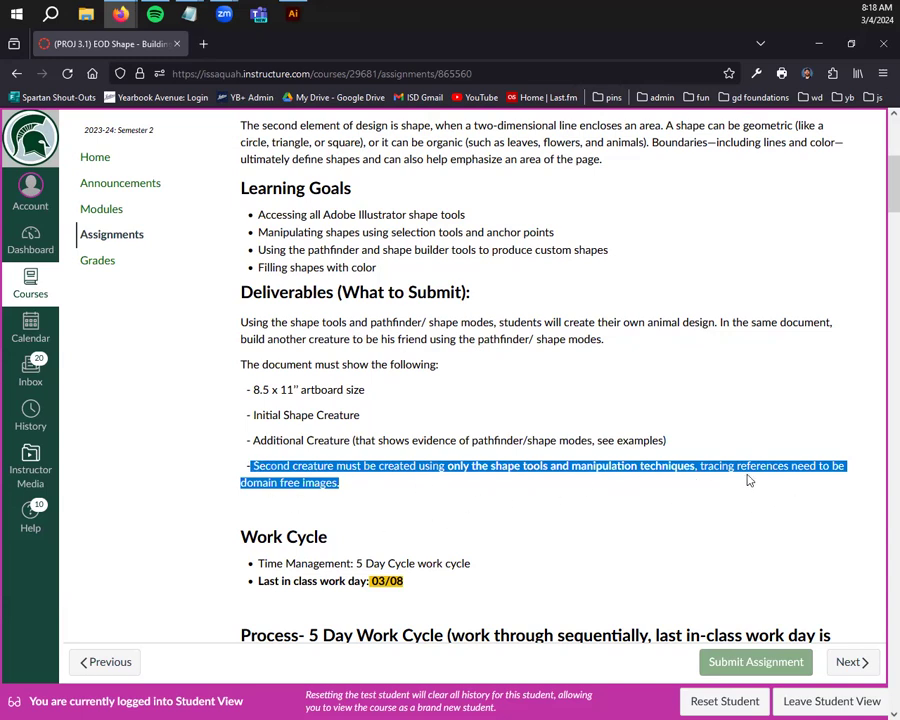
pyautogui.click(570, 469)
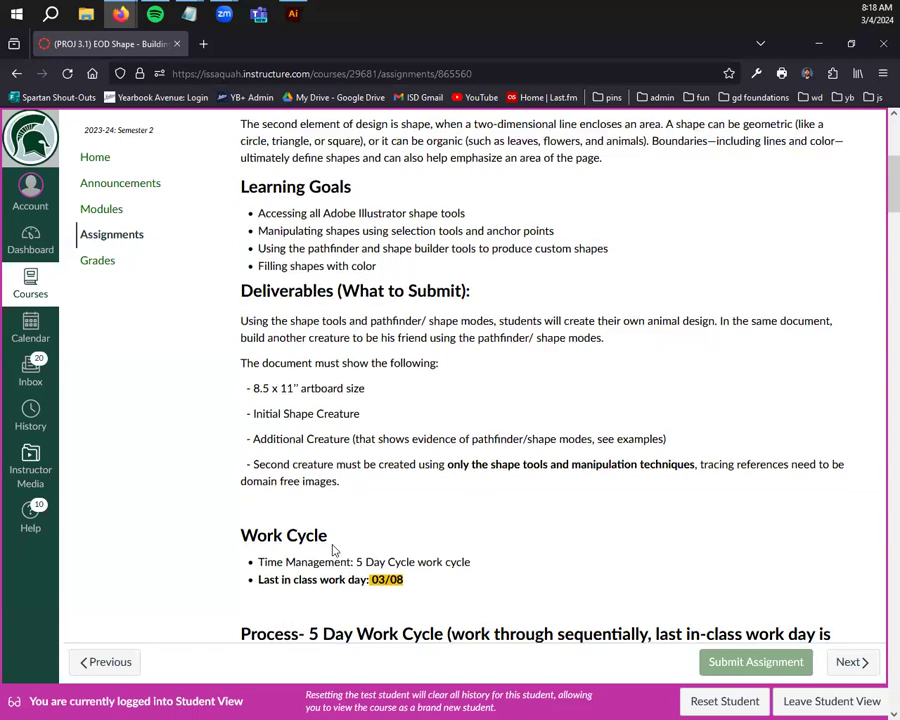
# - Read the assignment's Work Cycle section for the time management and last in-class work day
pyautogui.scroll(-3, 340, 547)
pyautogui.scroll(-3, 378, 455)
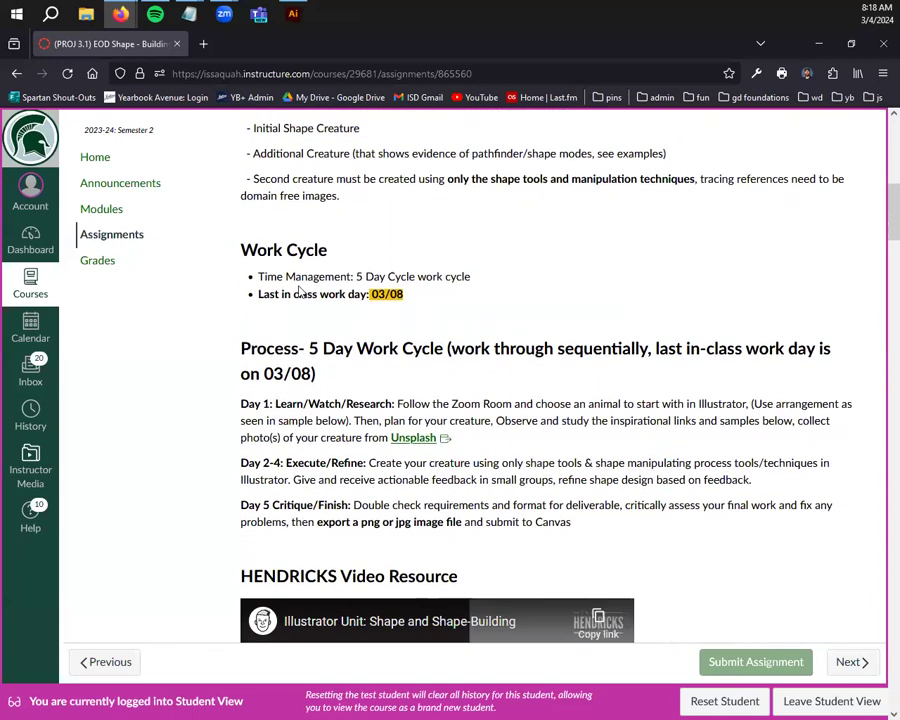
pyautogui.moveTo(341, 245); pyautogui.dragTo(213, 245)
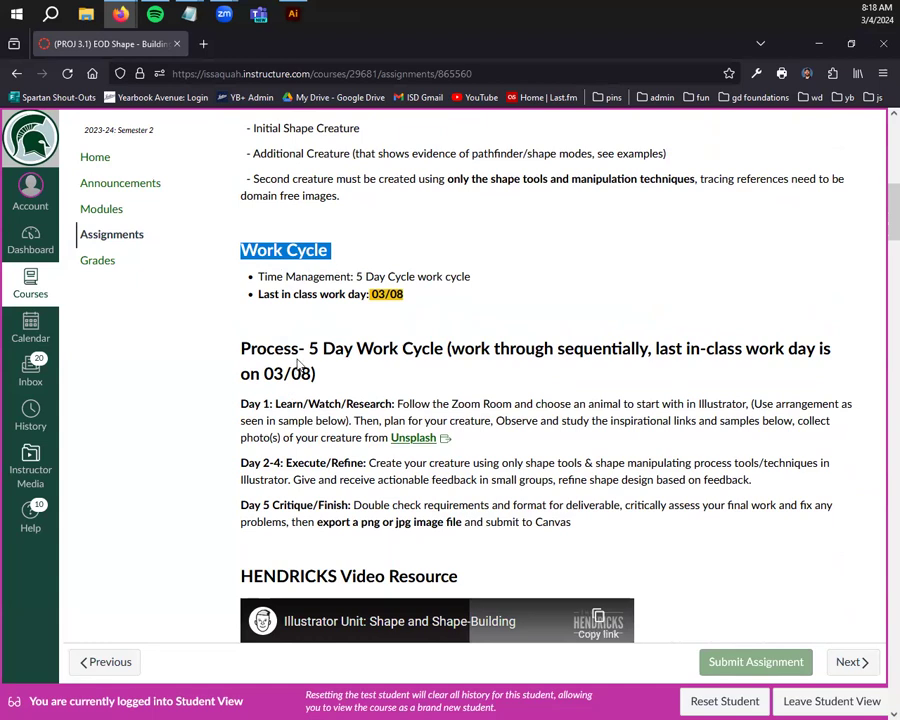
pyautogui.click(402, 307)
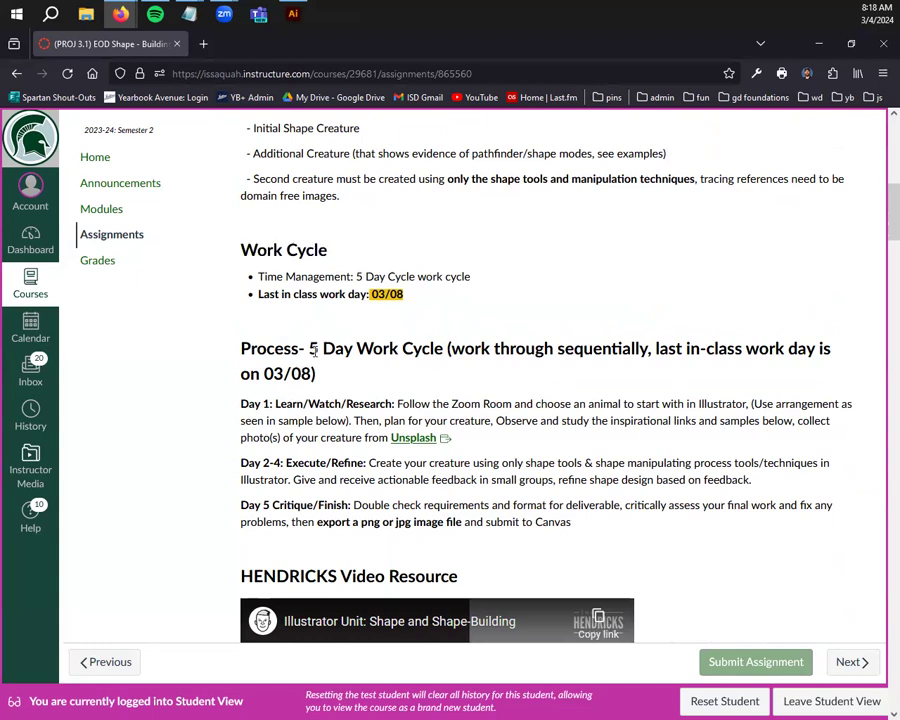
# - Read the Process section's 5-day work cycle heading and the Day 1 Learn/Watch/Research instructions, including the inspirational links and samples
pyautogui.moveTo(310, 346); pyautogui.dragTo(426, 352)
pyautogui.moveTo(314, 374); pyautogui.dragTo(266, 374)
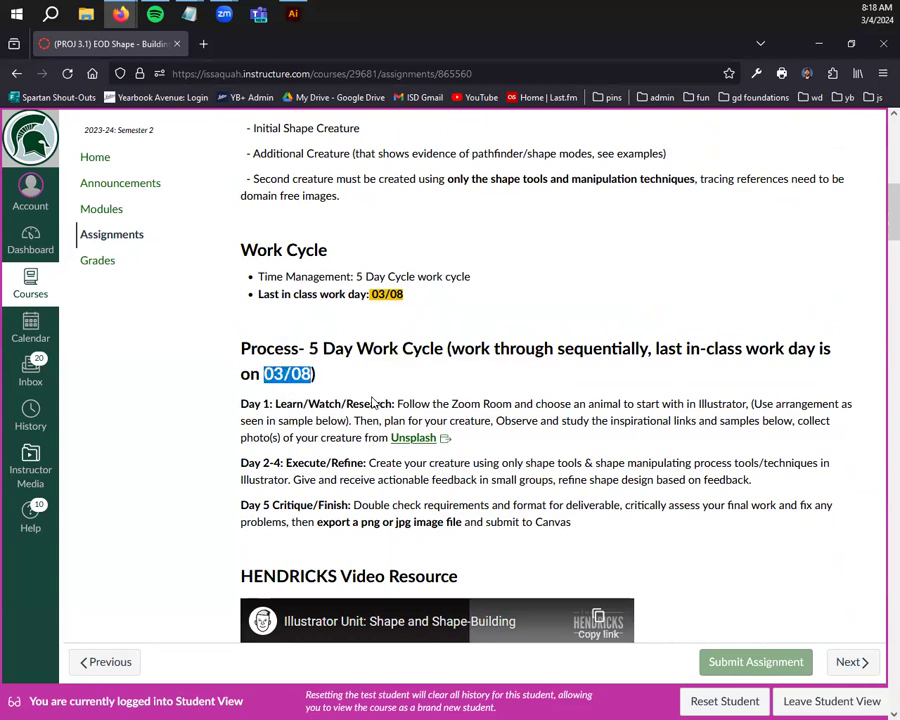
pyautogui.click(263, 404)
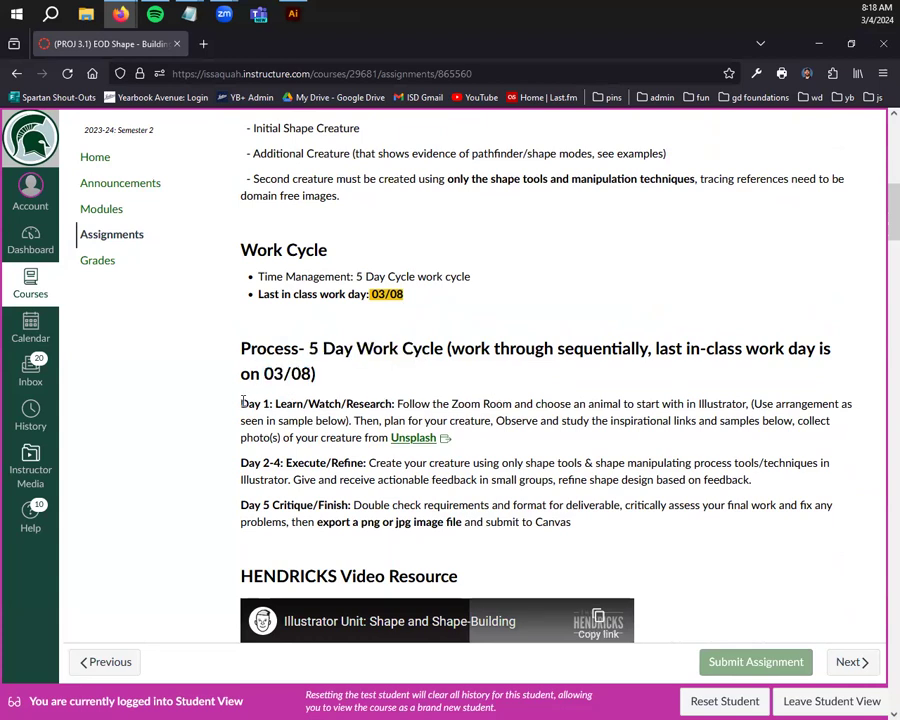
pyautogui.moveTo(241, 404); pyautogui.dragTo(396, 404)
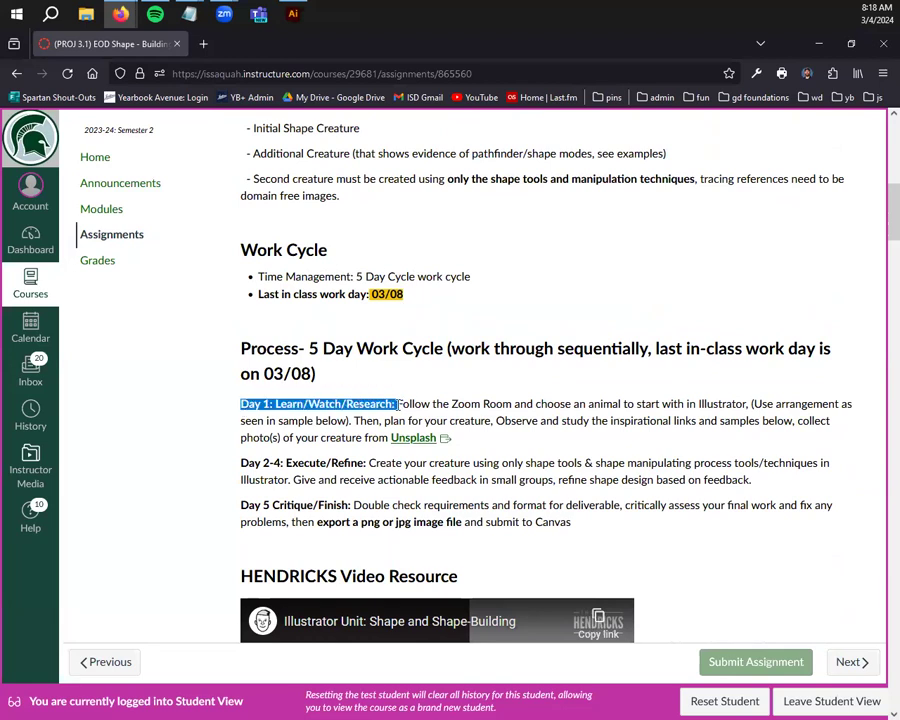
pyautogui.click(417, 404)
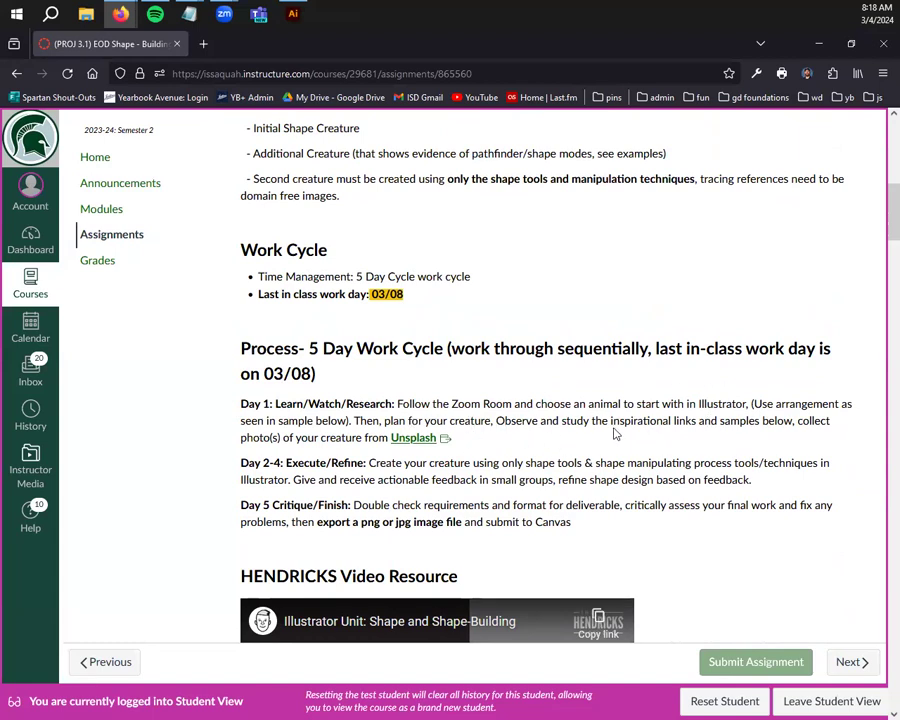
pyautogui.moveTo(610, 424); pyautogui.dragTo(688, 428)
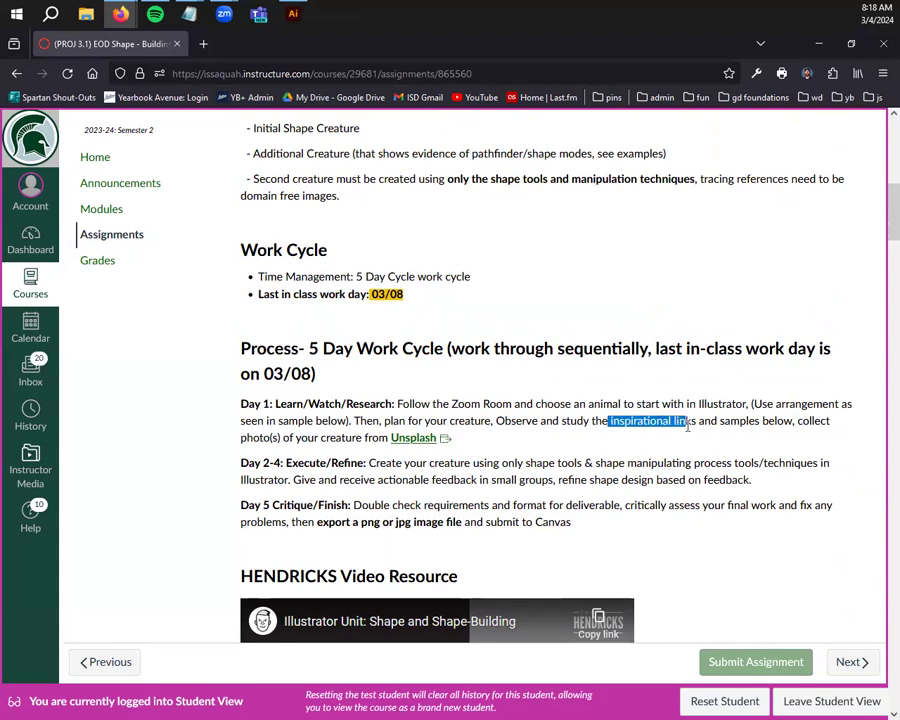
pyautogui.click(764, 427)
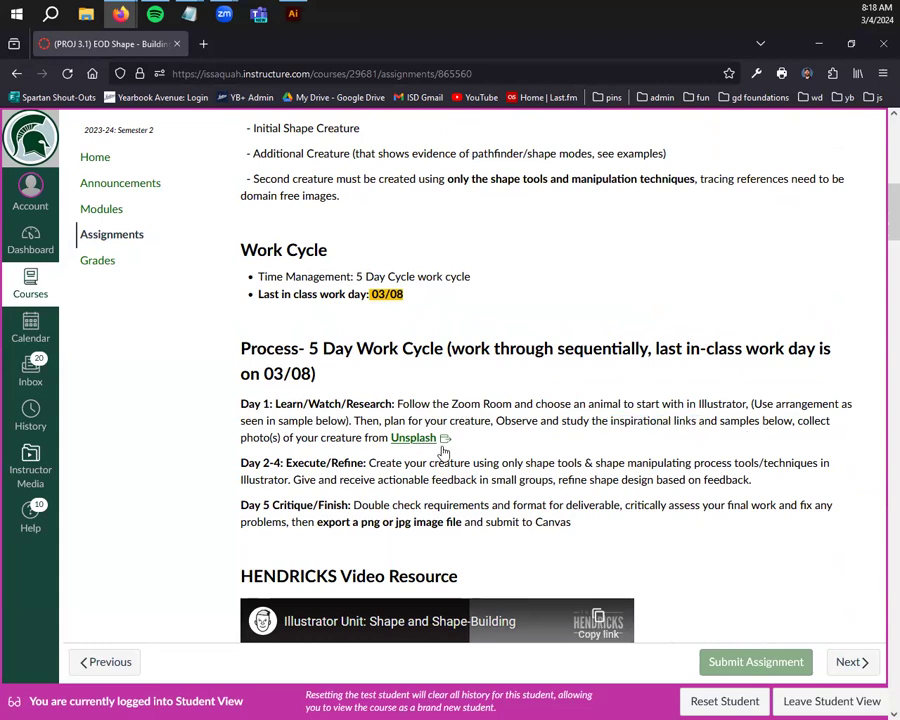
# - Read the Day 2-4 Execute/Refine and Day 5 Critique/Finish instructions through the image export and Canvas submission
pyautogui.moveTo(240, 467); pyautogui.dragTo(361, 469)
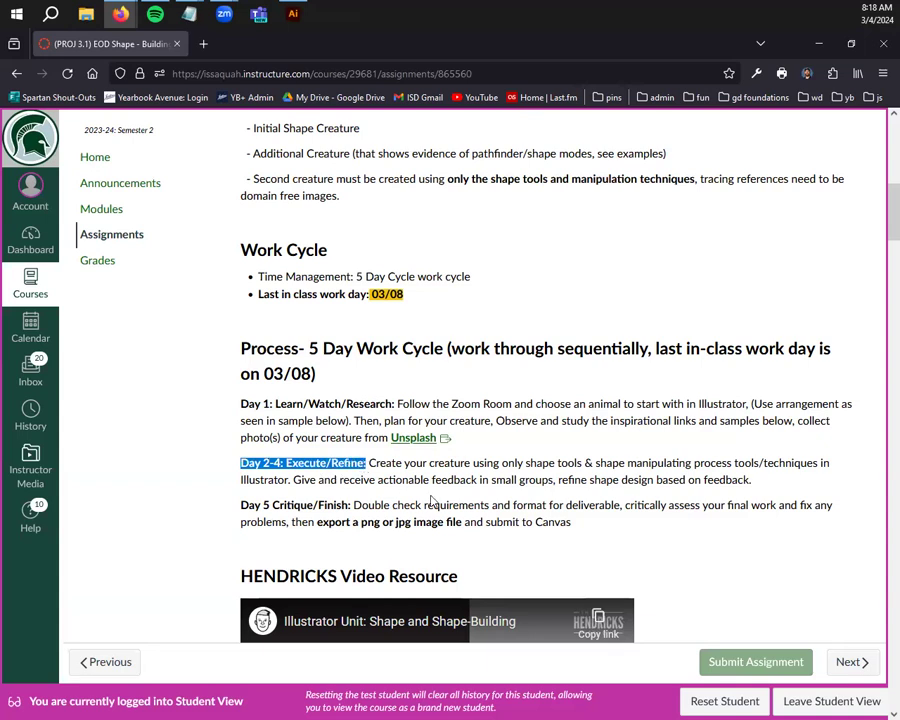
pyautogui.click(360, 466)
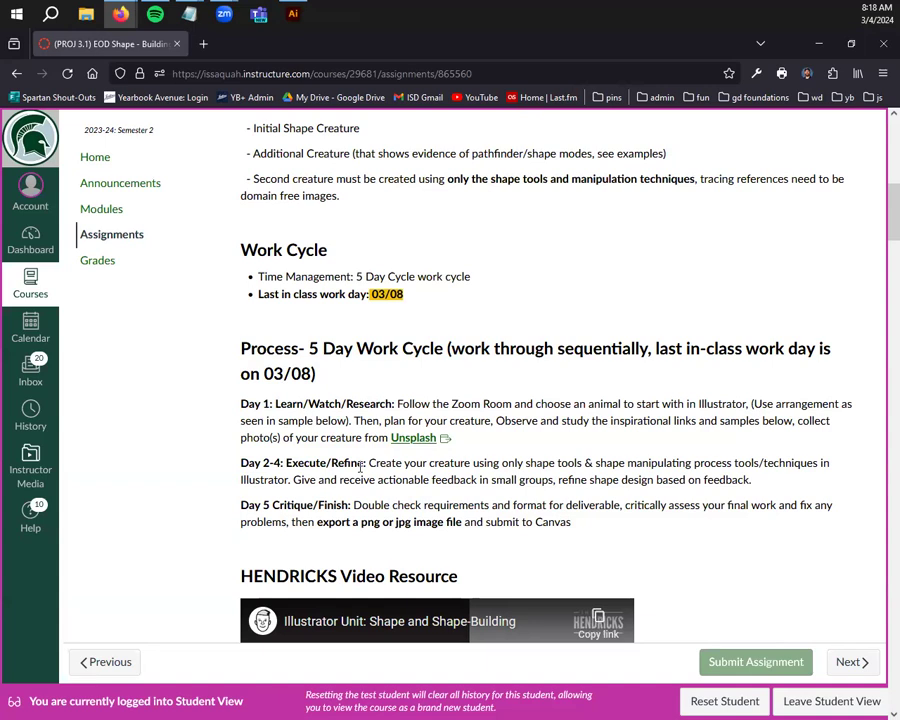
pyautogui.moveTo(241, 507); pyautogui.dragTo(349, 506)
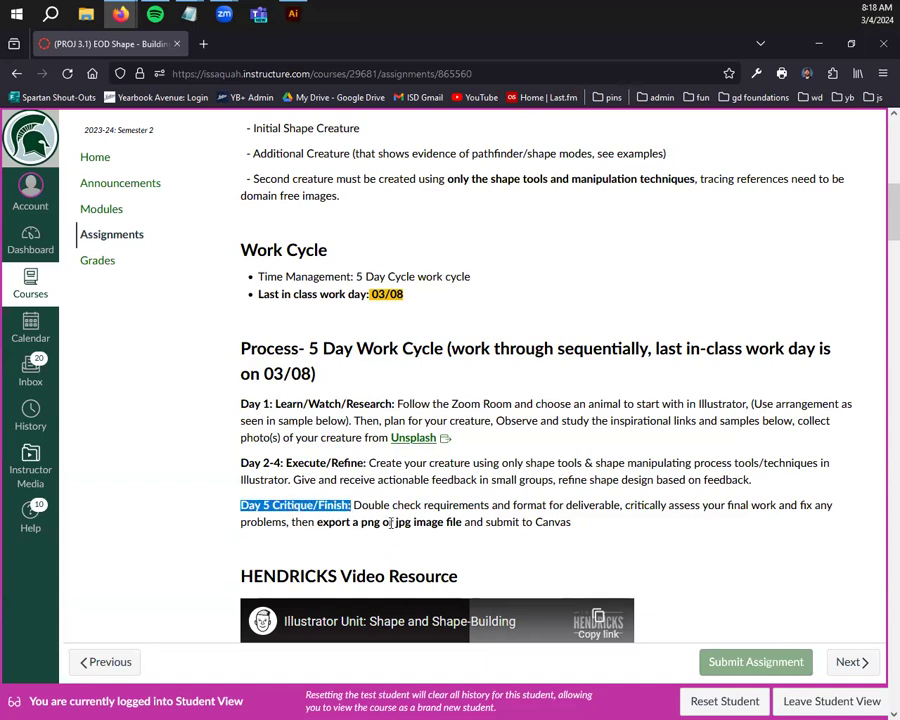
pyautogui.click(400, 522)
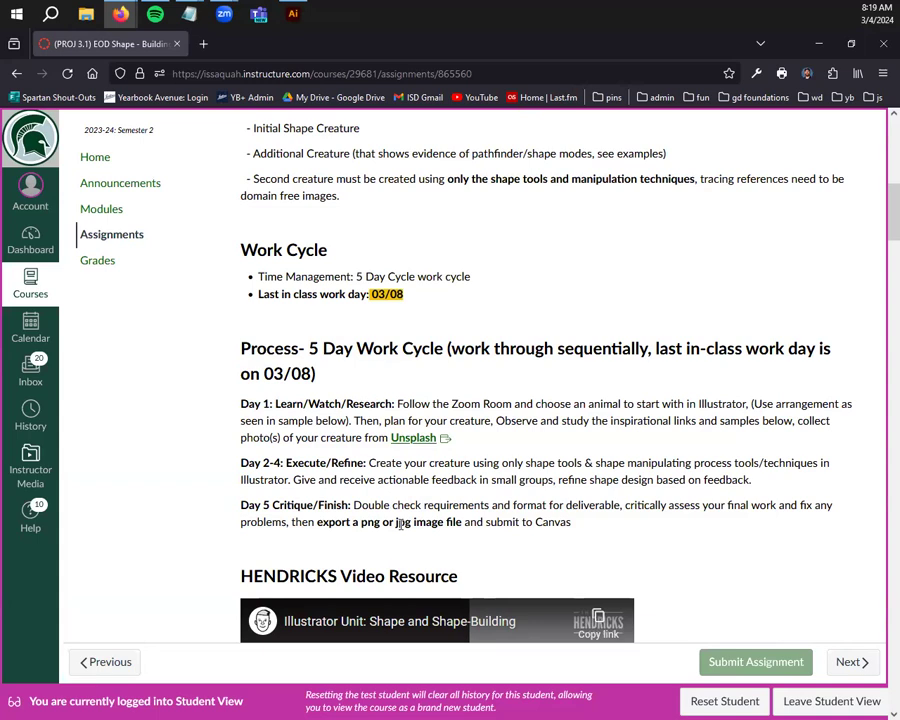
pyautogui.moveTo(572, 522); pyautogui.dragTo(466, 528)
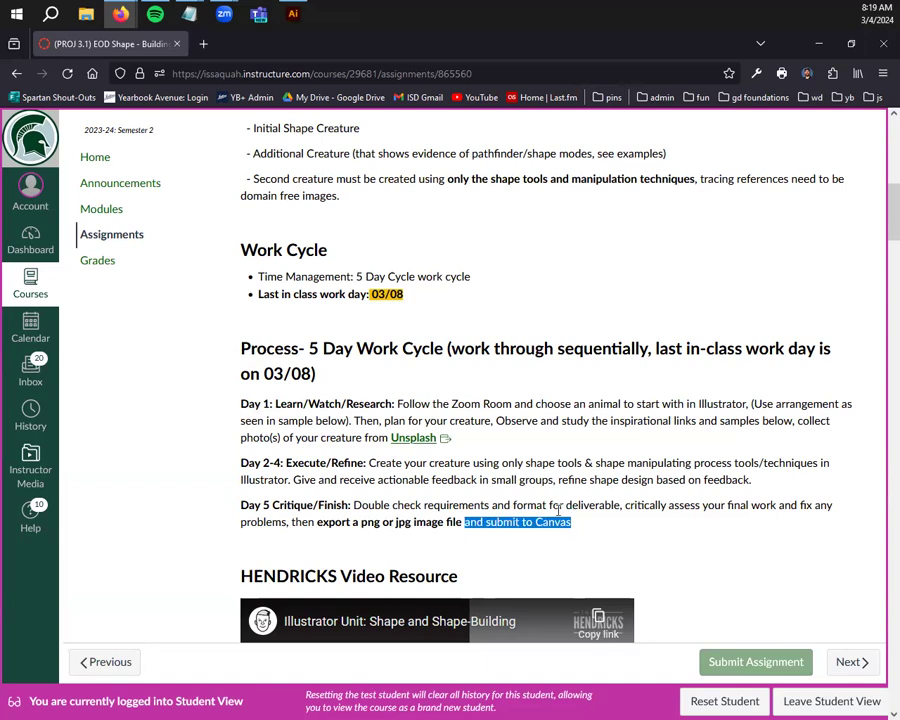
# - Open the Josh Brill and grainedit.com links from the assignment's Inspirational resource list in separate background tabs
pyautogui.scroll(-3, 558, 509)
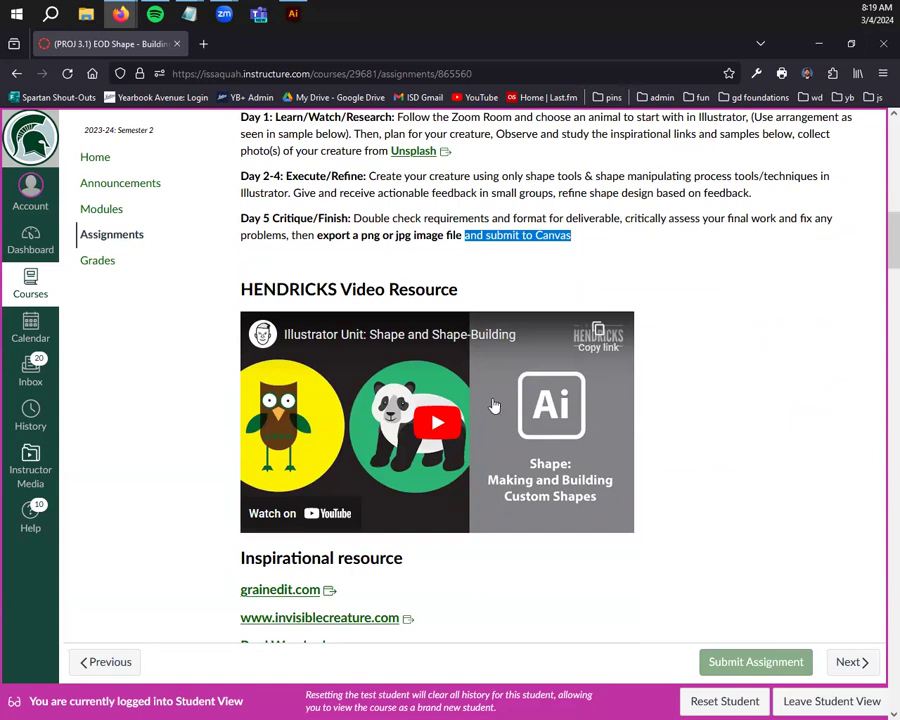
pyautogui.scroll(-2, 493, 405)
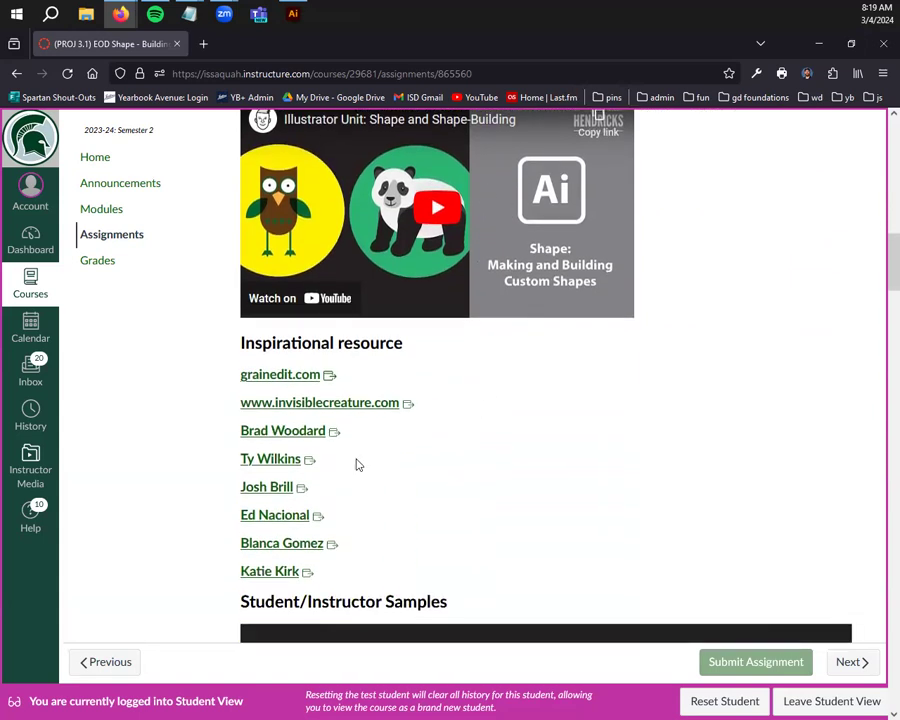
pyautogui.moveTo(404, 343); pyautogui.dragTo(215, 346)
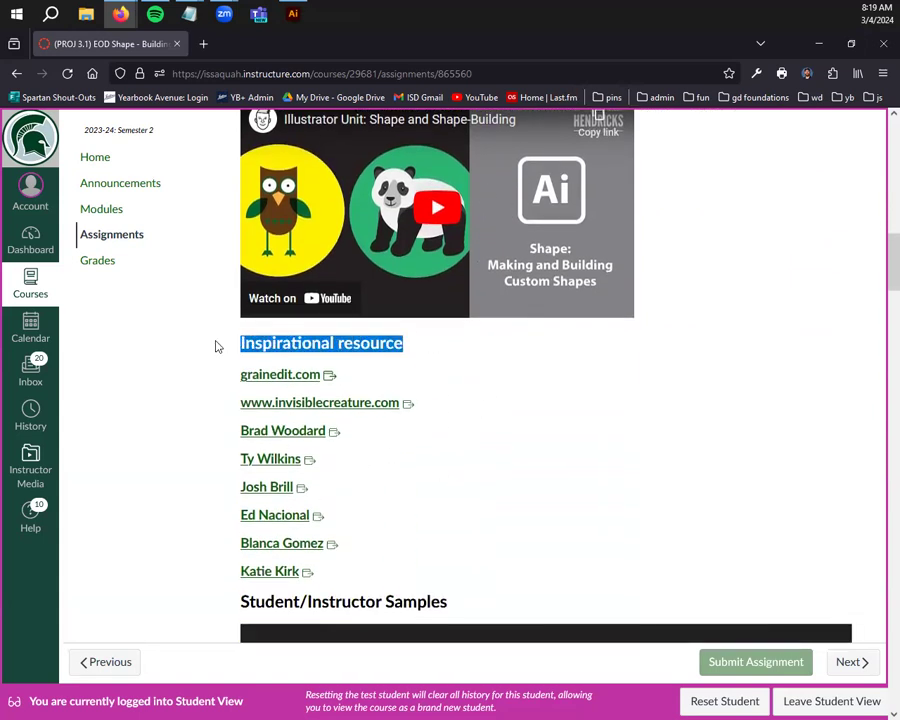
pyautogui.middleClick(288, 487)
pyautogui.middleClick(290, 378)
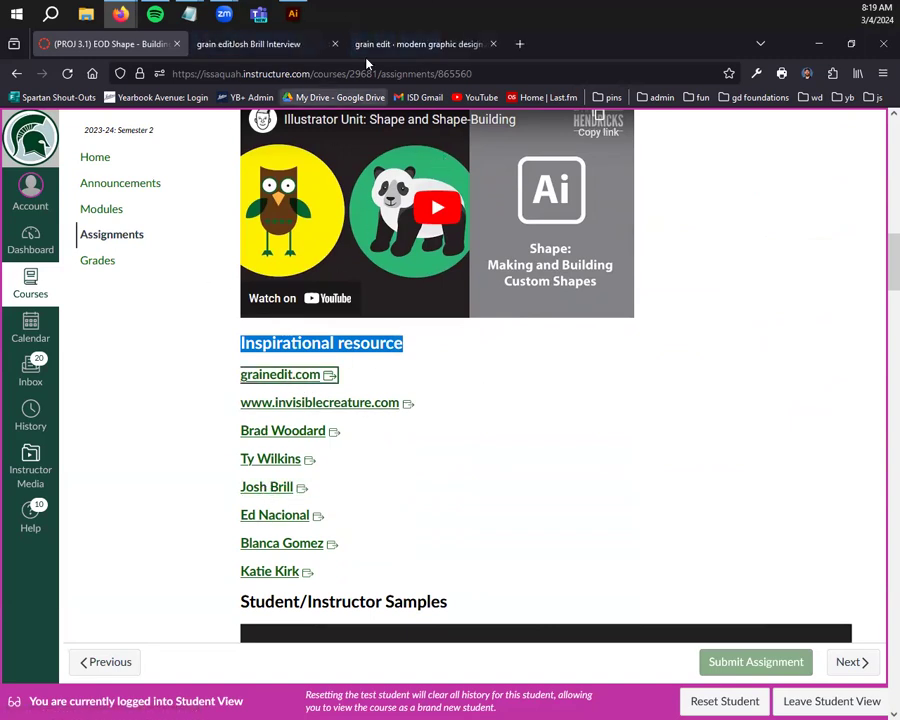
# - Look through the Josh Brill interview on grain edit, examining the shape-based animal illustrations and the Nature poster
pyautogui.click(250, 44)
pyautogui.scroll(-12, 290, 340)
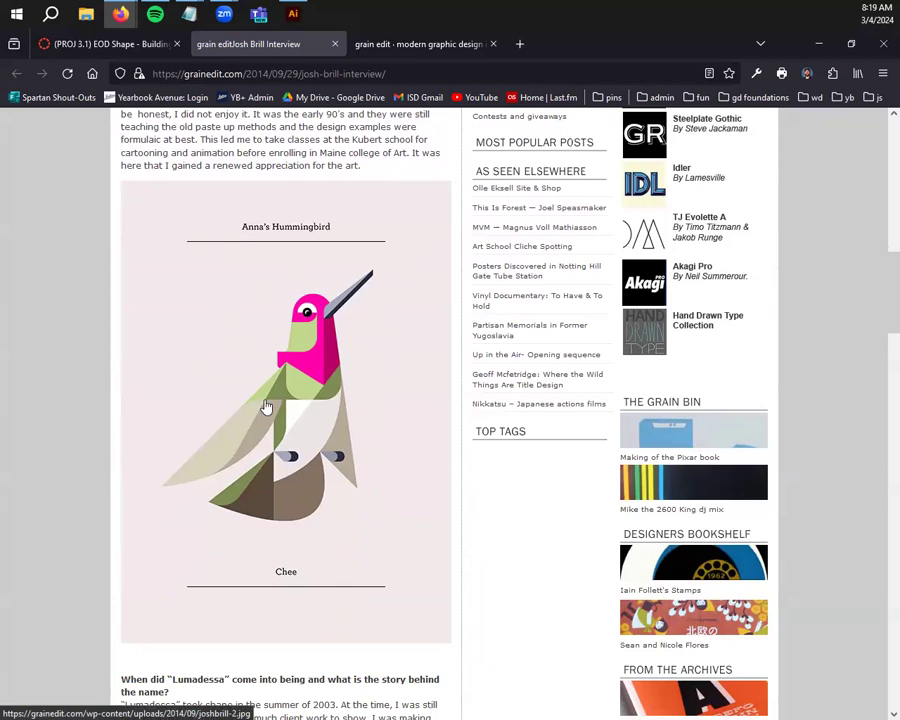
pyautogui.scroll(-4, 270, 388)
pyautogui.scroll(-2, 268, 385)
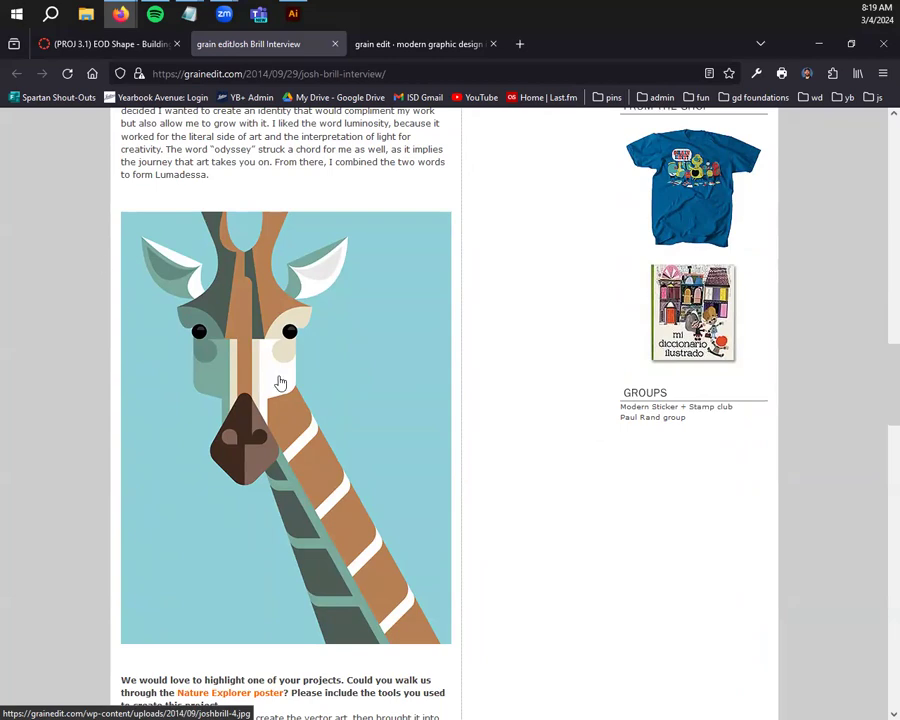
pyautogui.scroll(-5, 281, 383)
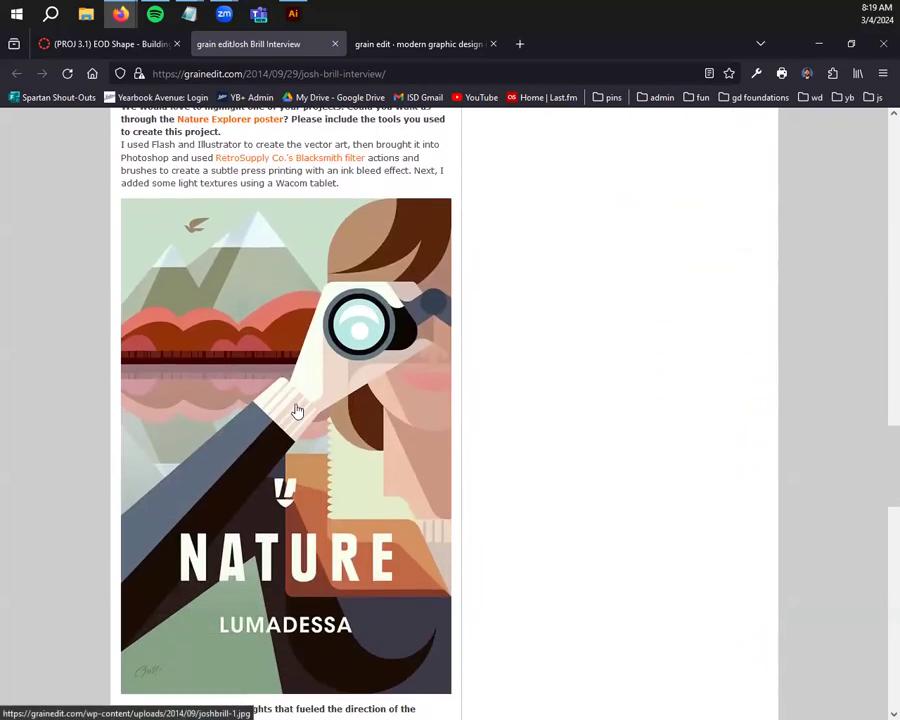
pyautogui.scroll(-3, 269, 346)
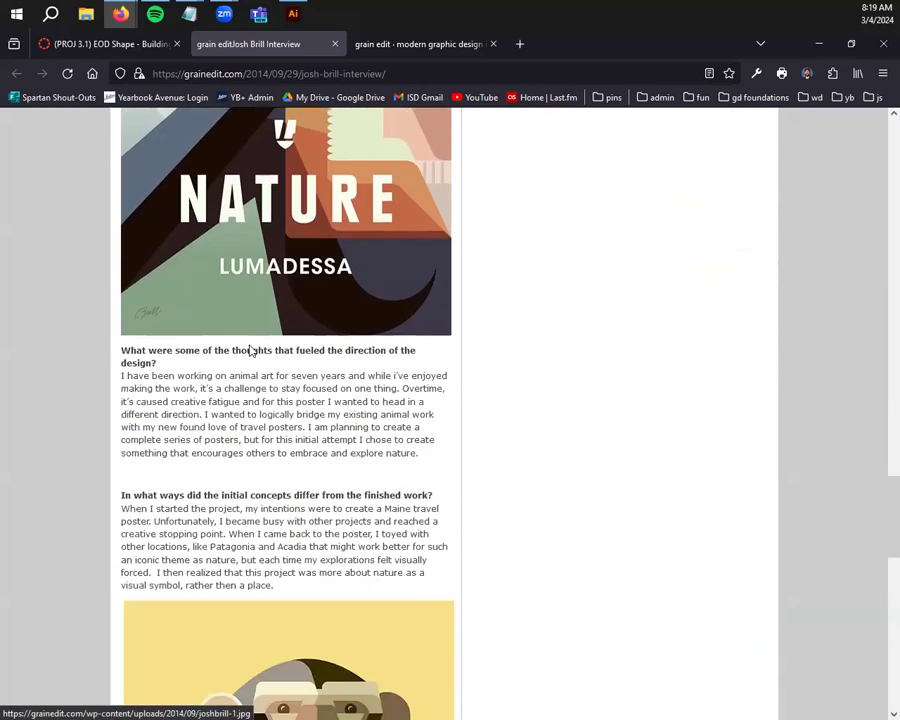
pyautogui.scroll(-4, 255, 355)
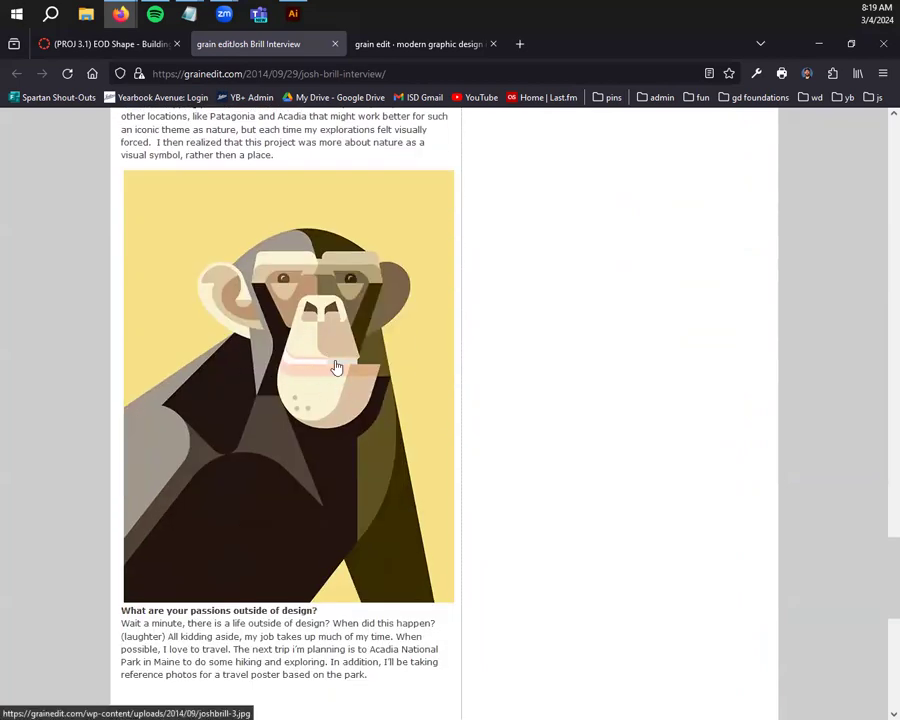
pyautogui.scroll(-4, 300, 378)
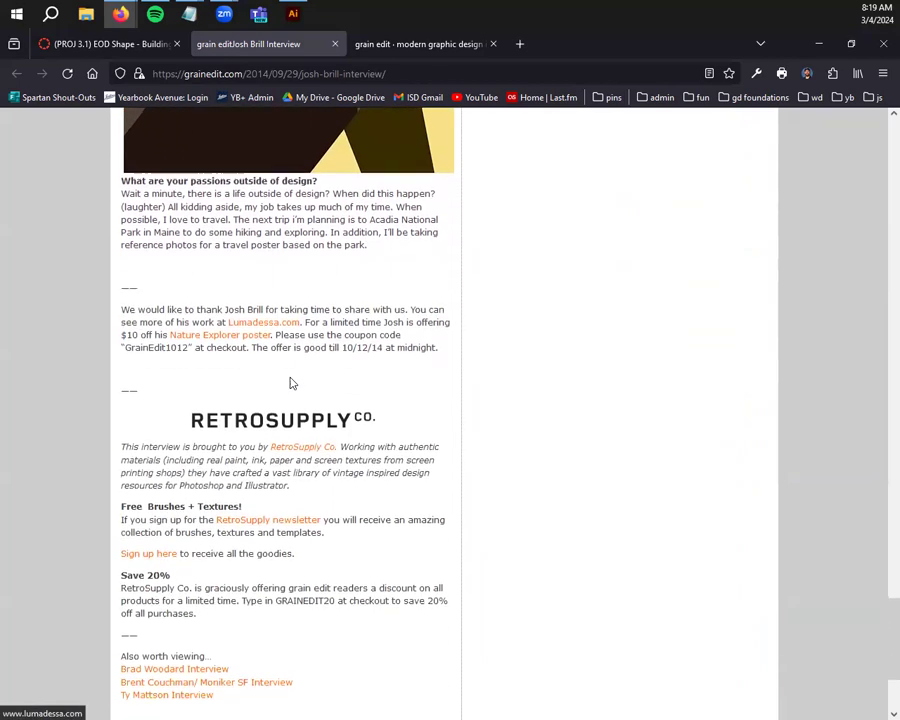
pyautogui.scroll(-2, 288, 382)
pyautogui.scroll(8, 283, 387)
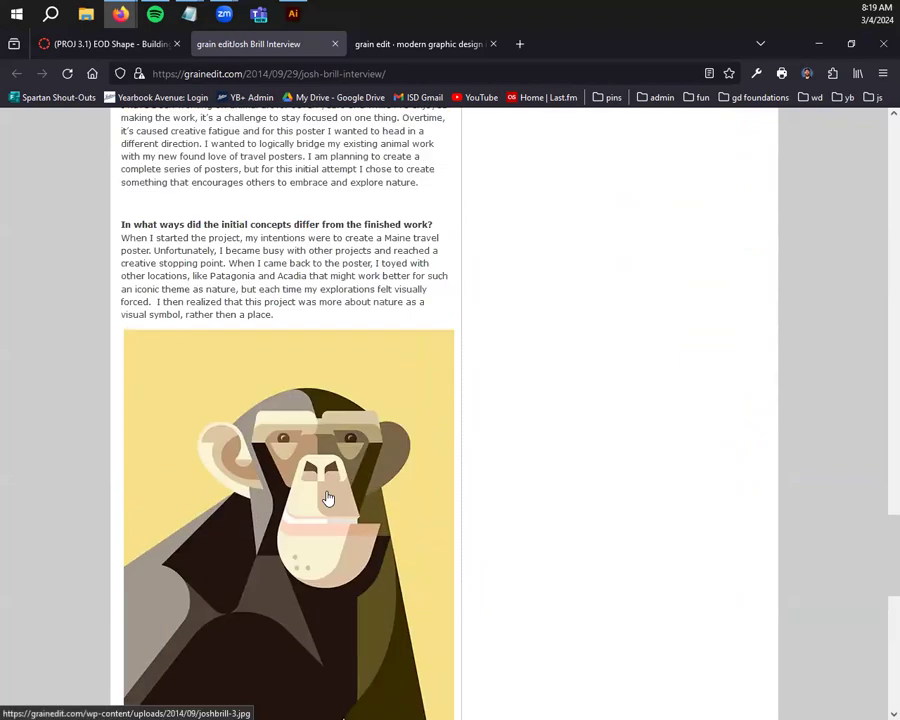
pyautogui.scroll(-1, 325, 498)
# - Browse the grain edit home page's posts, examining the featured graphic design and illustration work
pyautogui.click(397, 50)
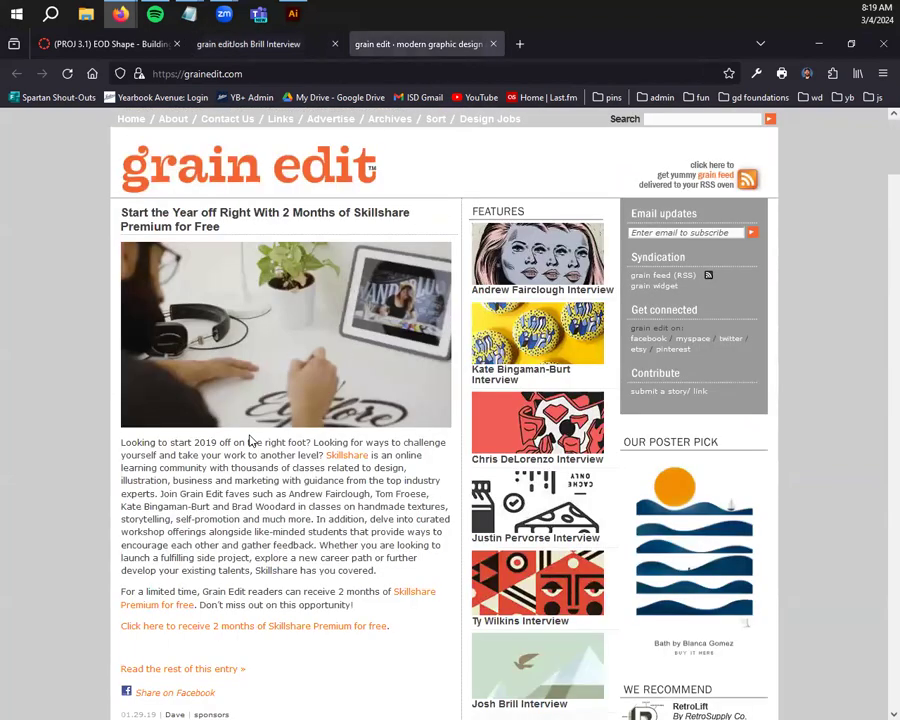
pyautogui.scroll(-3, 369, 373)
pyautogui.scroll(-7, 369, 373)
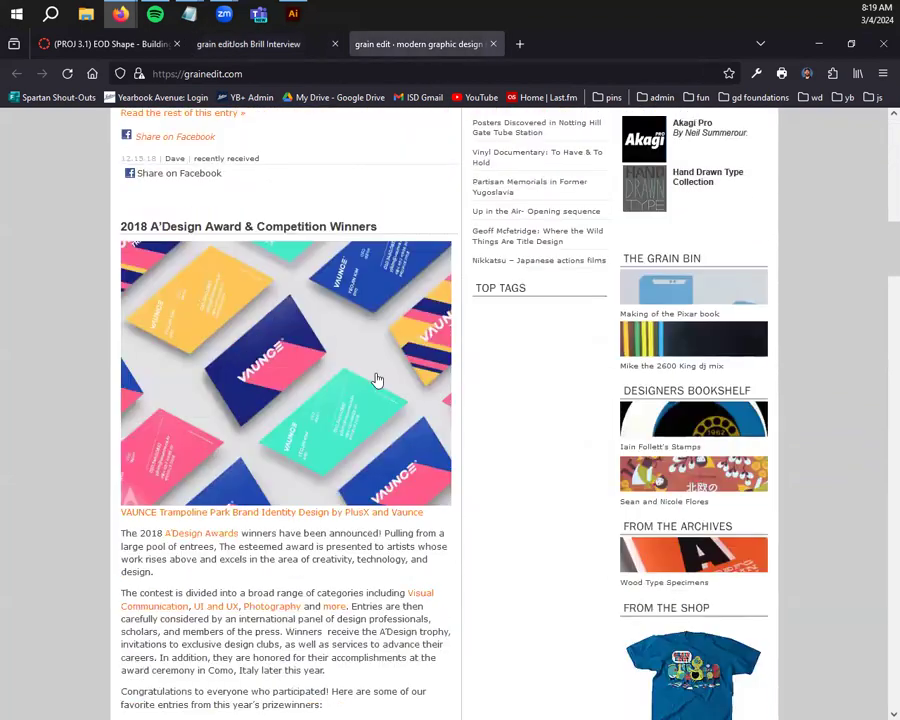
pyautogui.scroll(-2, 375, 377)
pyautogui.scroll(1, 295, 345)
pyautogui.scroll(-5, 274, 256)
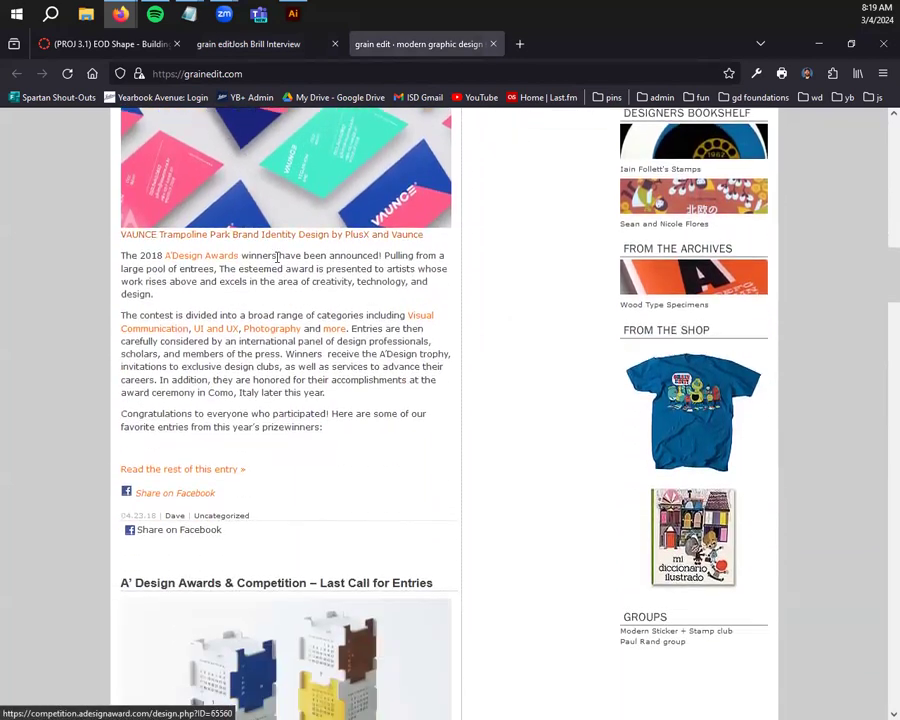
pyautogui.scroll(-5, 205, 345)
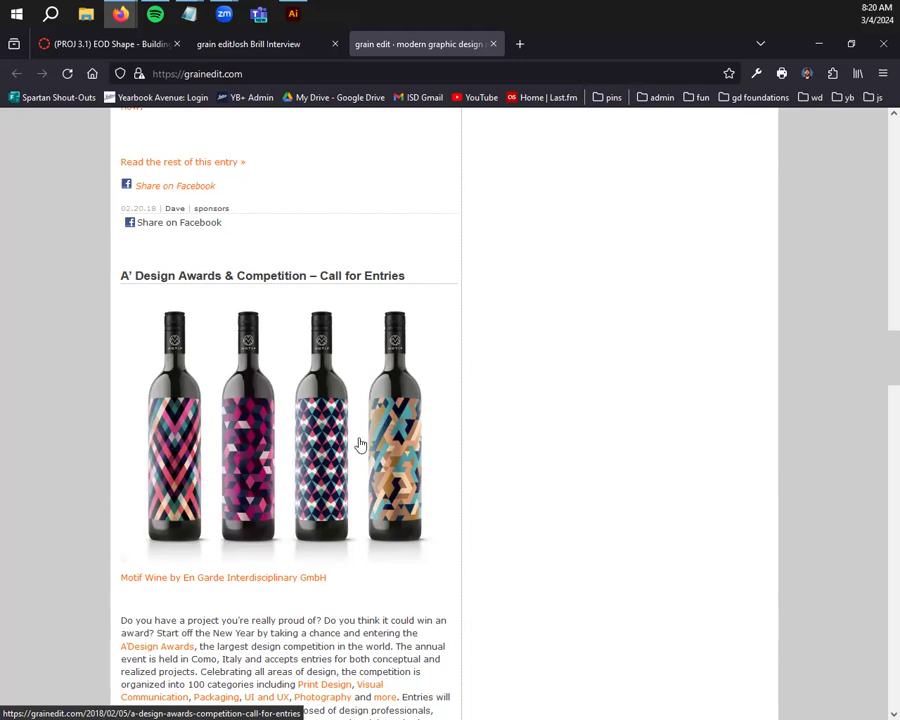
pyautogui.scroll(-10, 397, 465)
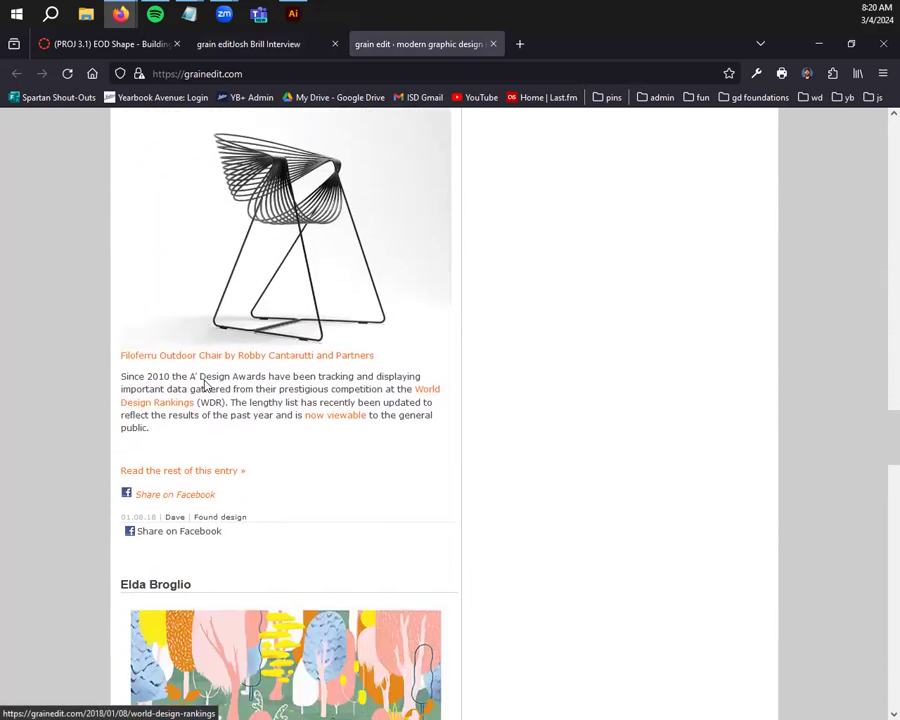
pyautogui.scroll(-7, 300, 406)
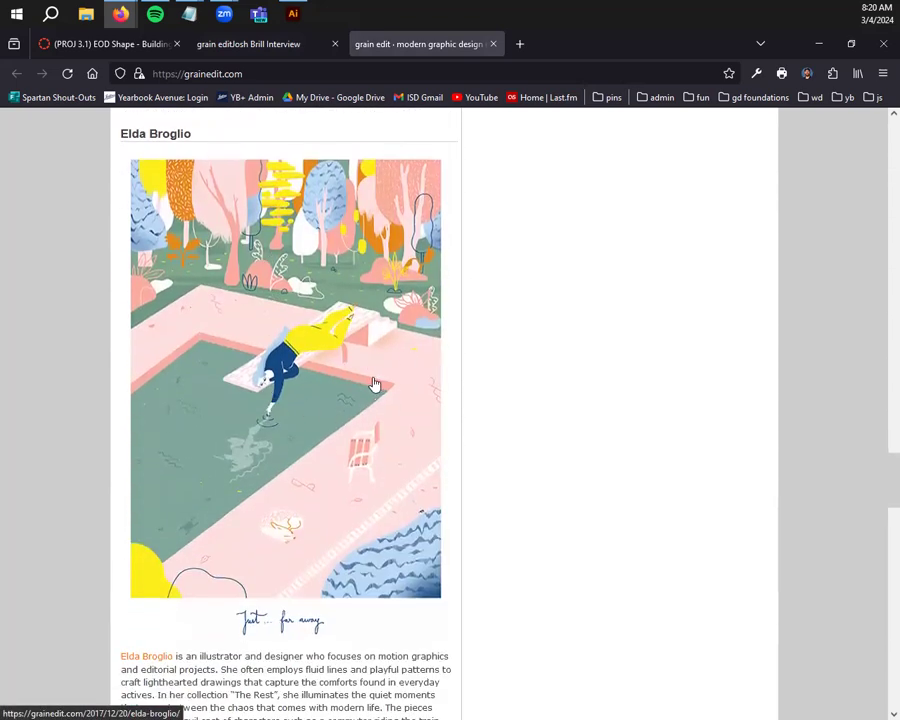
pyautogui.scroll(-5, 269, 360)
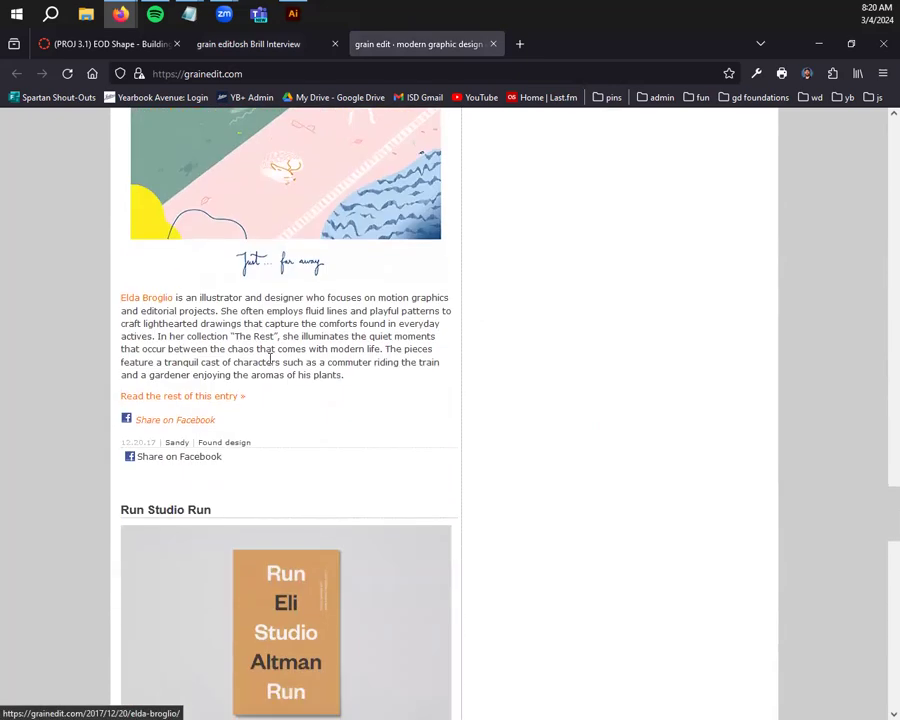
pyautogui.scroll(-9, 269, 360)
# - Close the grain edit home page and the Josh Brill interview, and return to the assignment's inspirational resources
pyautogui.click(493, 44)
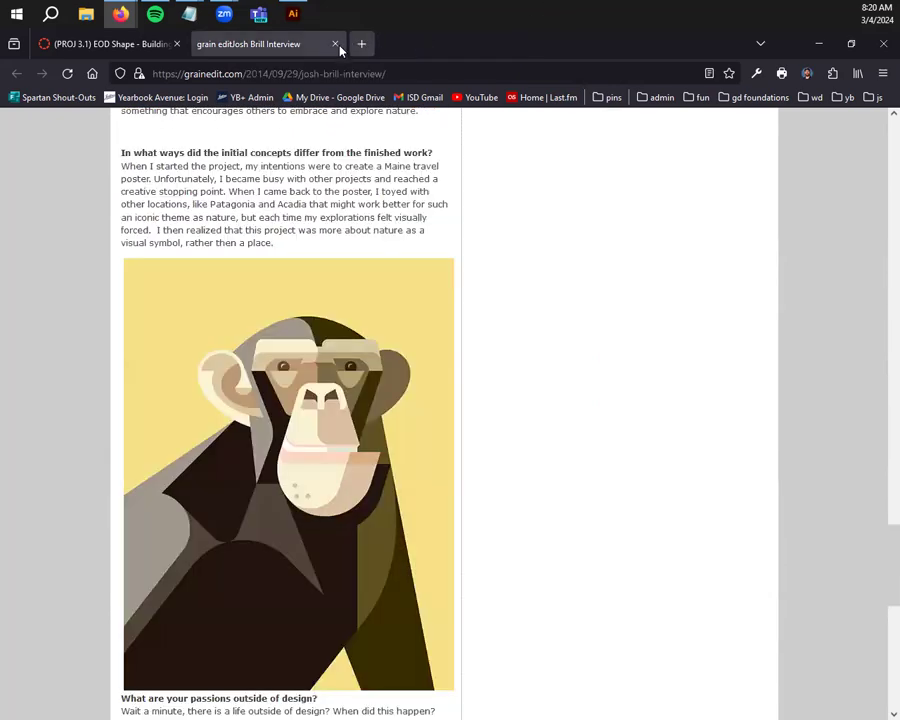
pyautogui.click(335, 44)
pyautogui.click(486, 494)
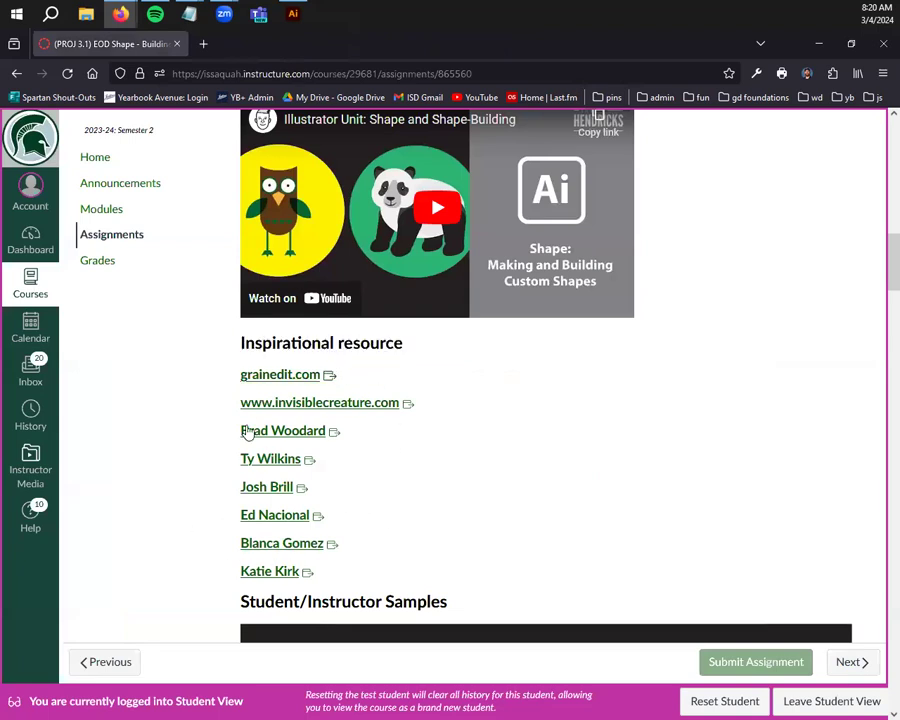
# - Look through the Student/Instructor Samples, from the owl and squirrel and polar bear process images to the shape-based animals and babyganics packaging
pyautogui.scroll(-5, 285, 482)
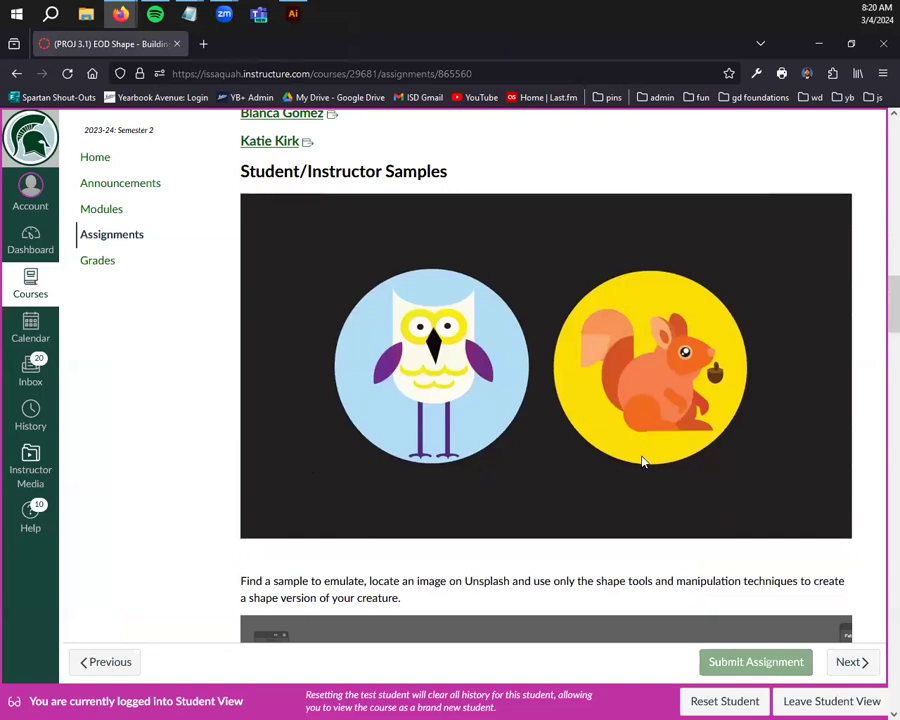
pyautogui.scroll(-3, 537, 459)
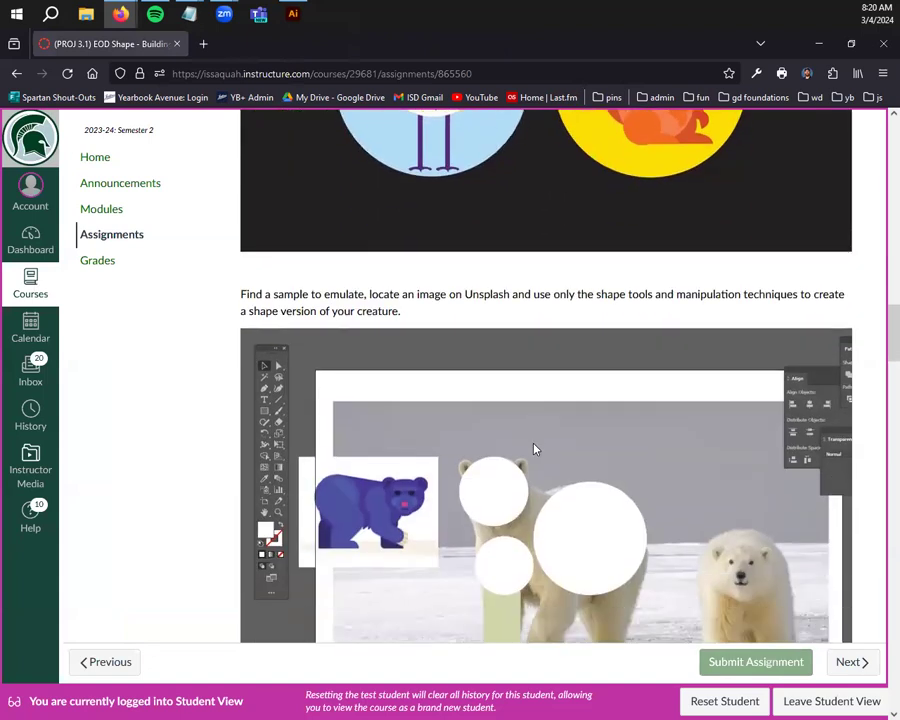
pyautogui.scroll(-2, 537, 459)
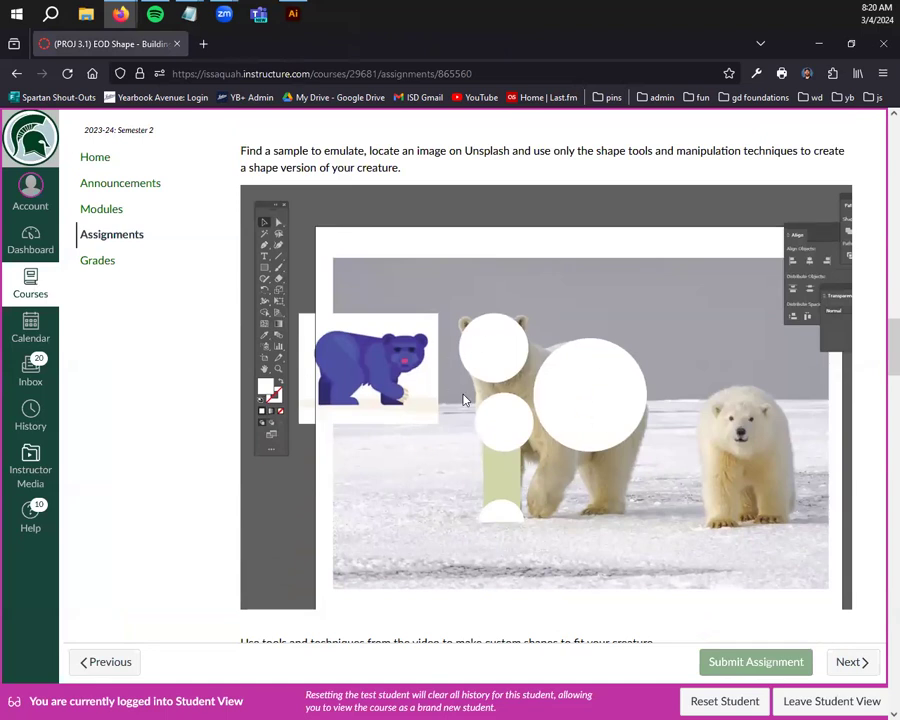
pyautogui.scroll(-5, 537, 459)
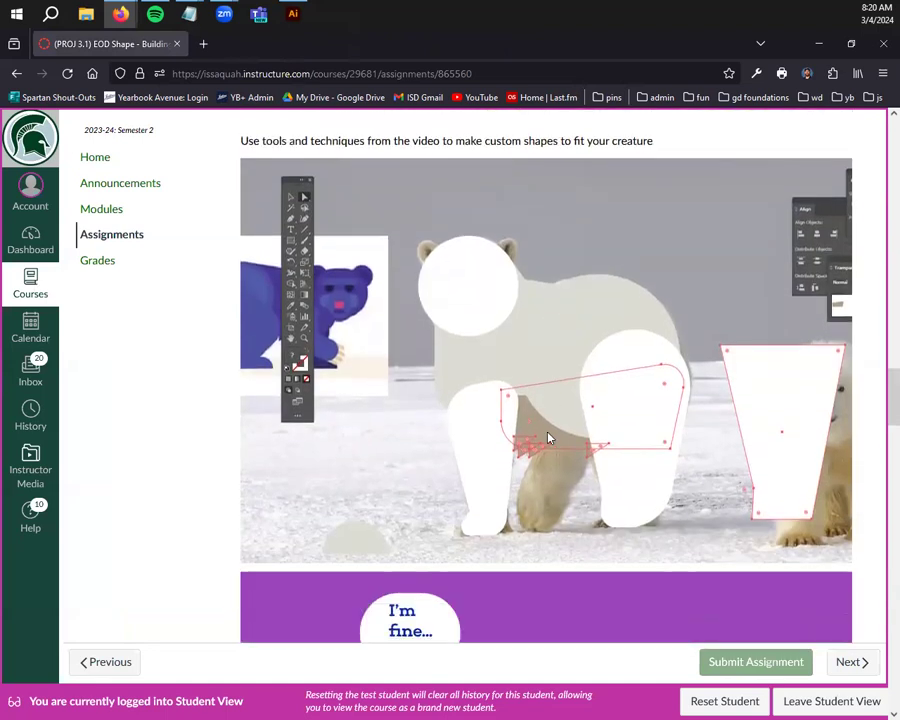
pyautogui.scroll(-4, 598, 464)
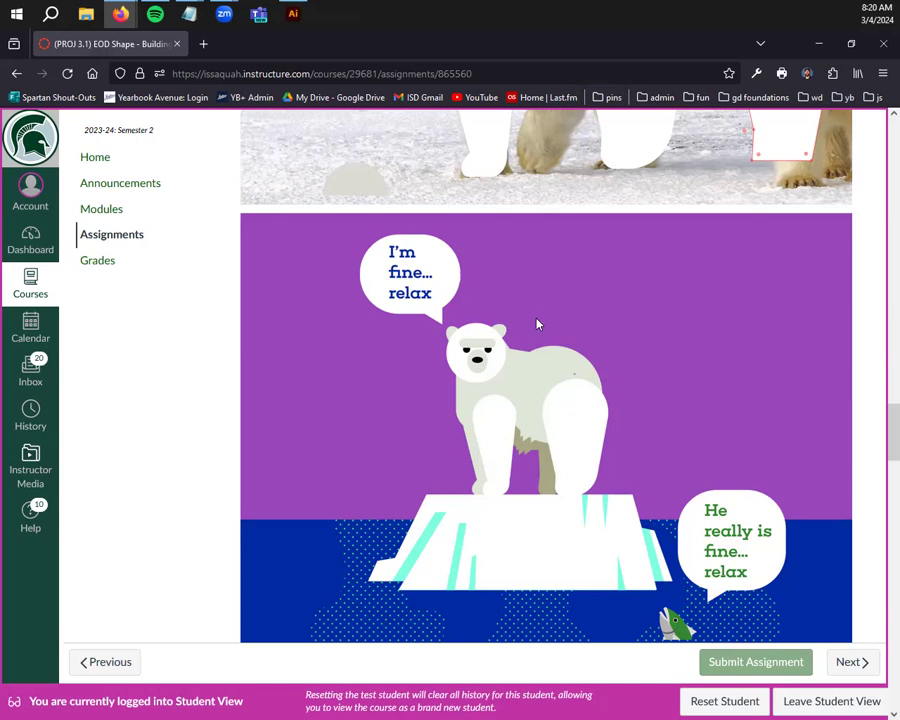
pyautogui.scroll(-7, 512, 405)
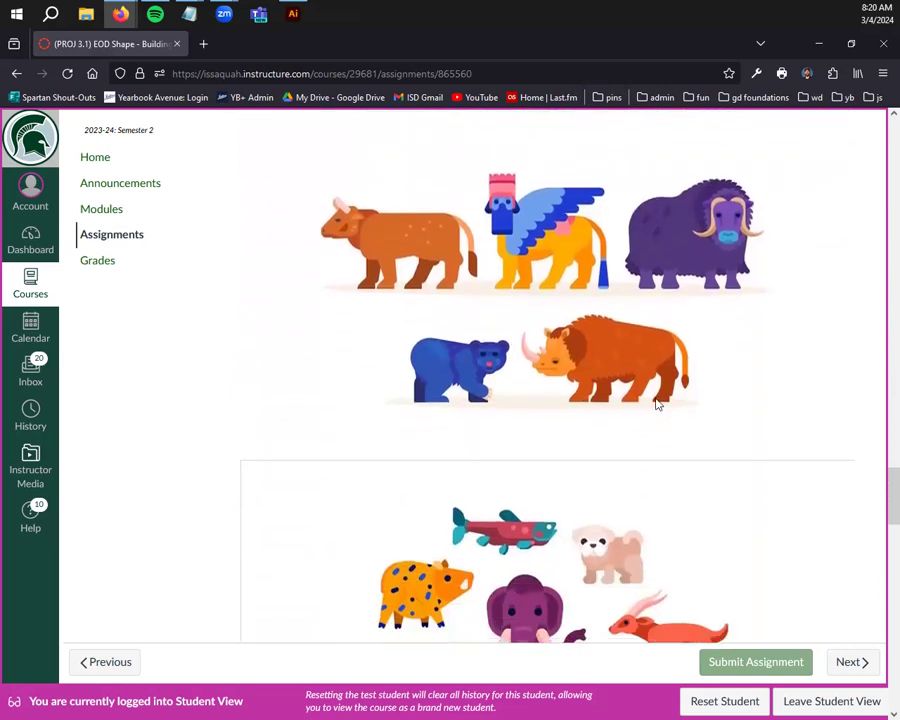
pyautogui.scroll(-8, 657, 404)
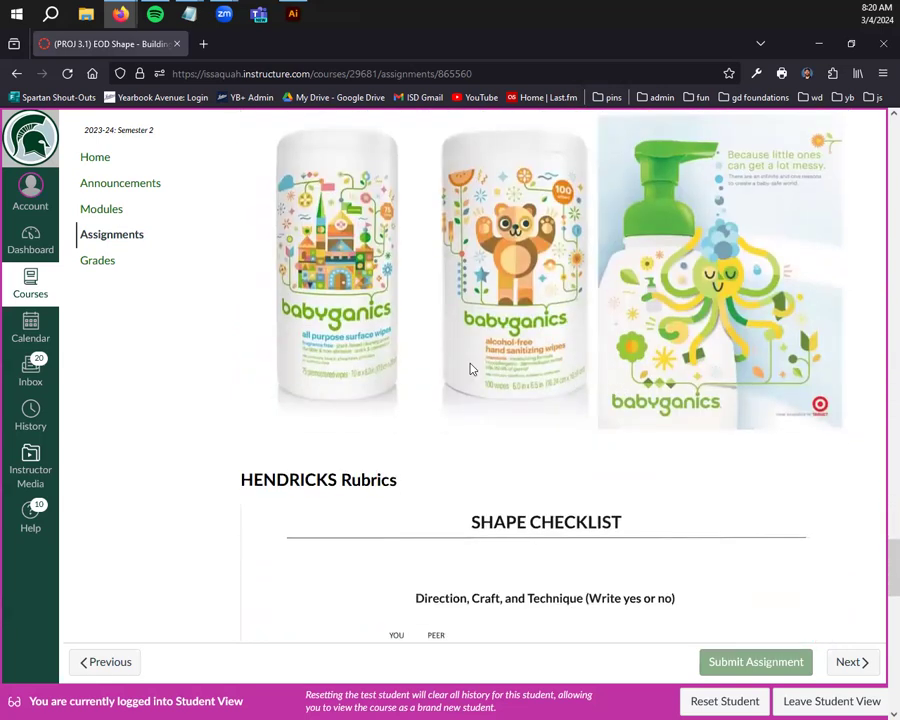
pyautogui.scroll(2, 444, 374)
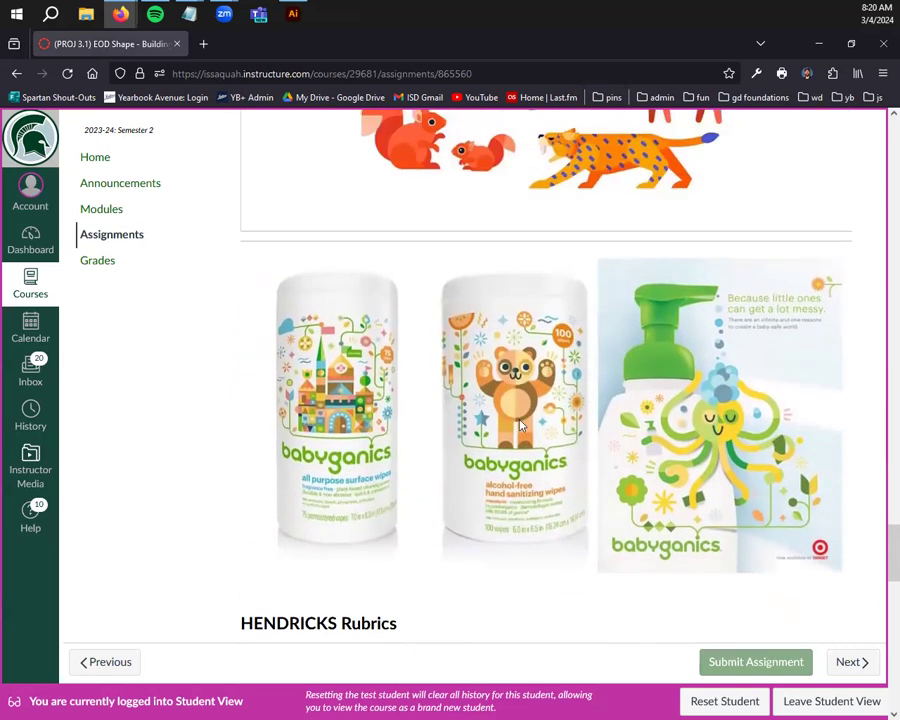
# - Read the four Direction, Craft, and Technique questions of the Shape Checklist under HENDRICKS Rubrics
pyautogui.scroll(-6, 490, 350)
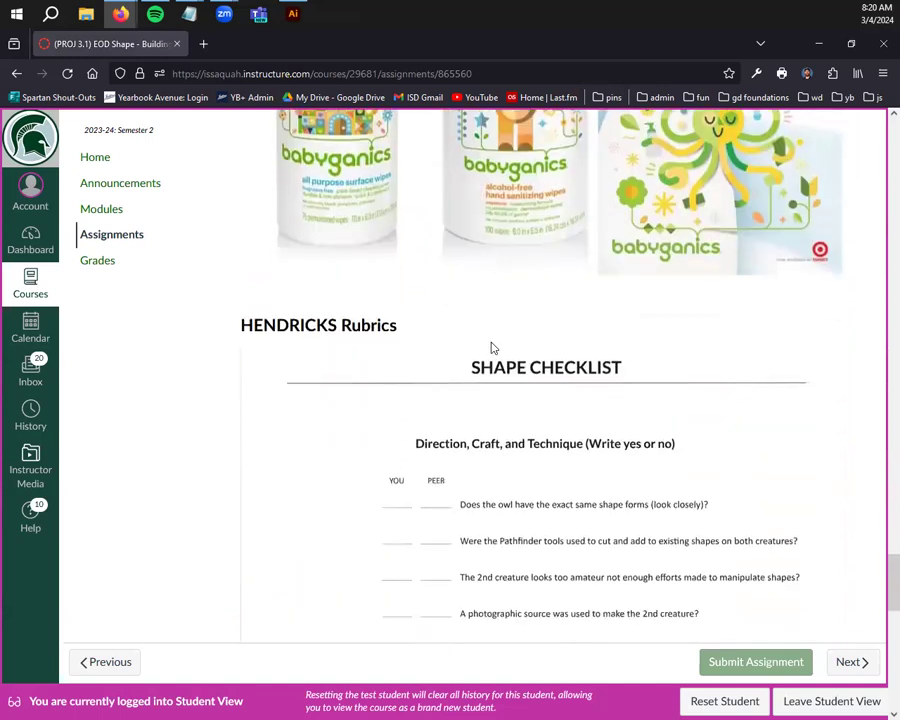
pyautogui.scroll(-1, 396, 414)
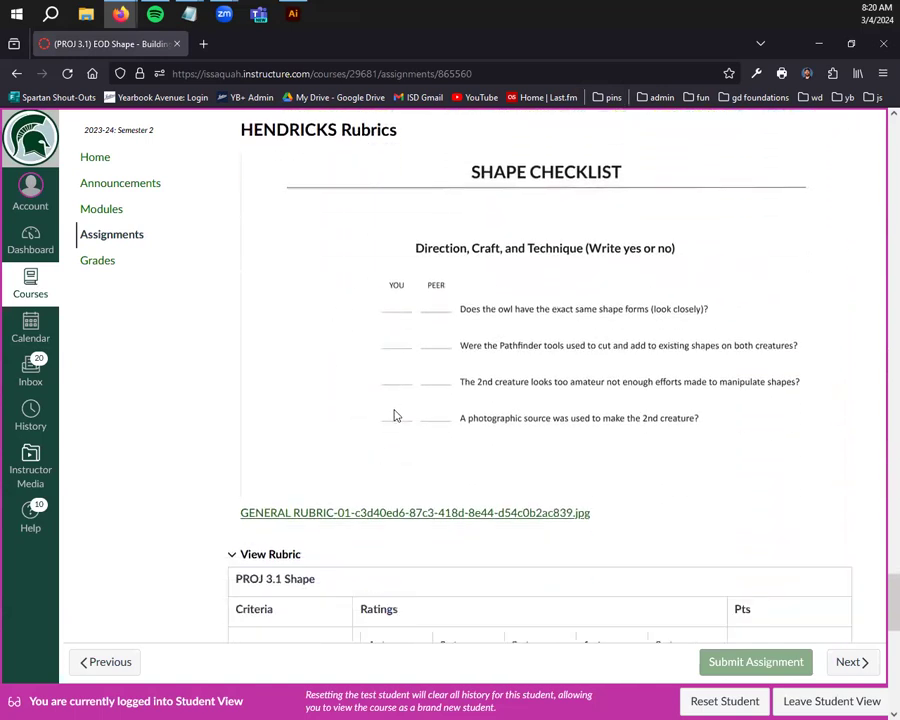
pyautogui.scroll(2, 448, 297)
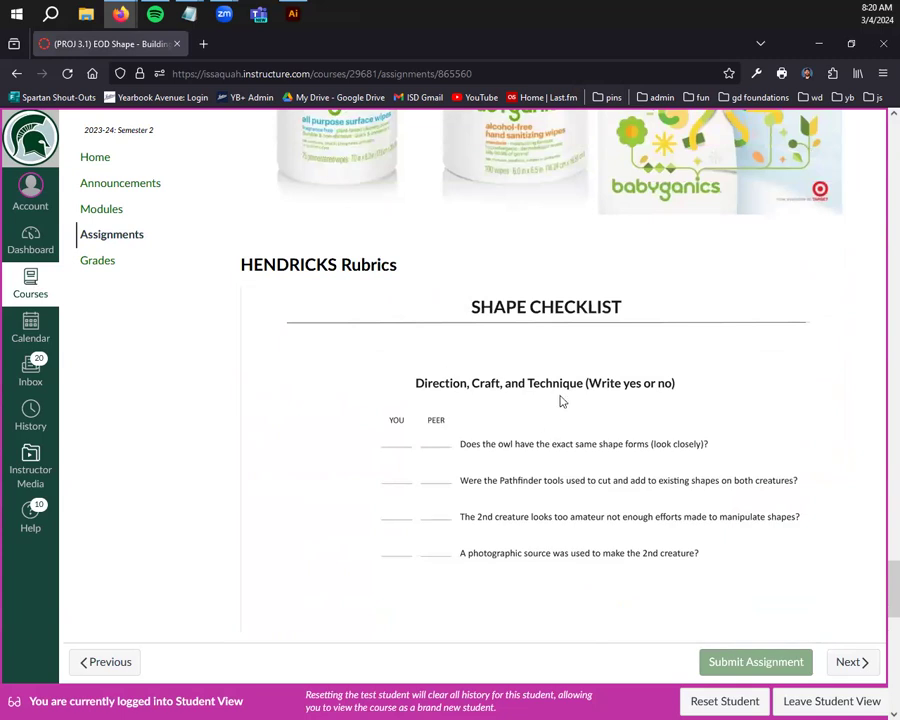
pyautogui.scroll(-2, 554, 410)
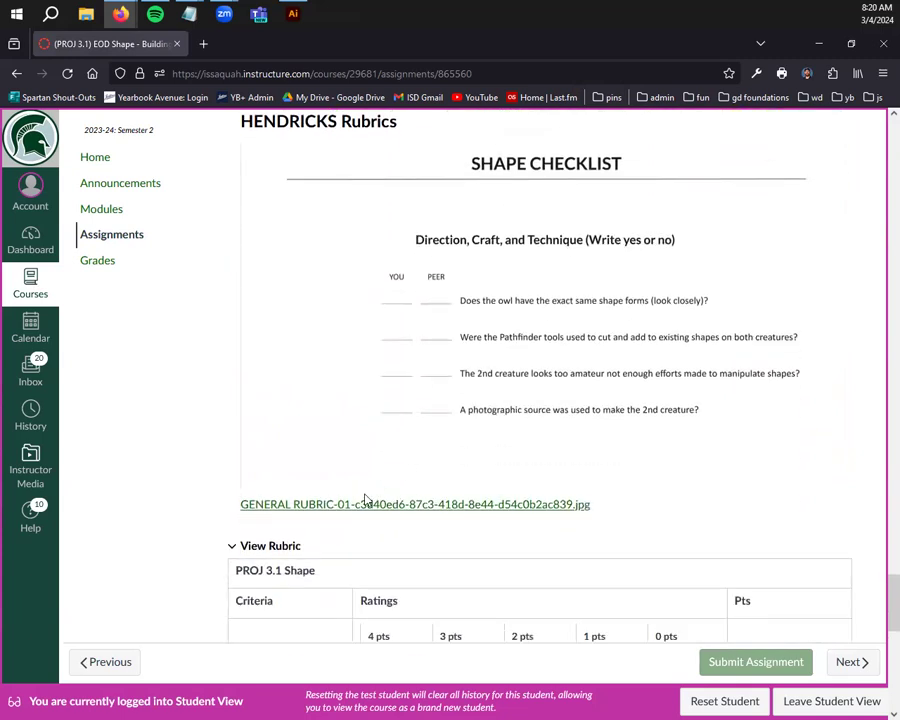
pyautogui.scroll(5, 356, 506)
pyautogui.scroll(-5, 388, 564)
pyautogui.scroll(5, 380, 470)
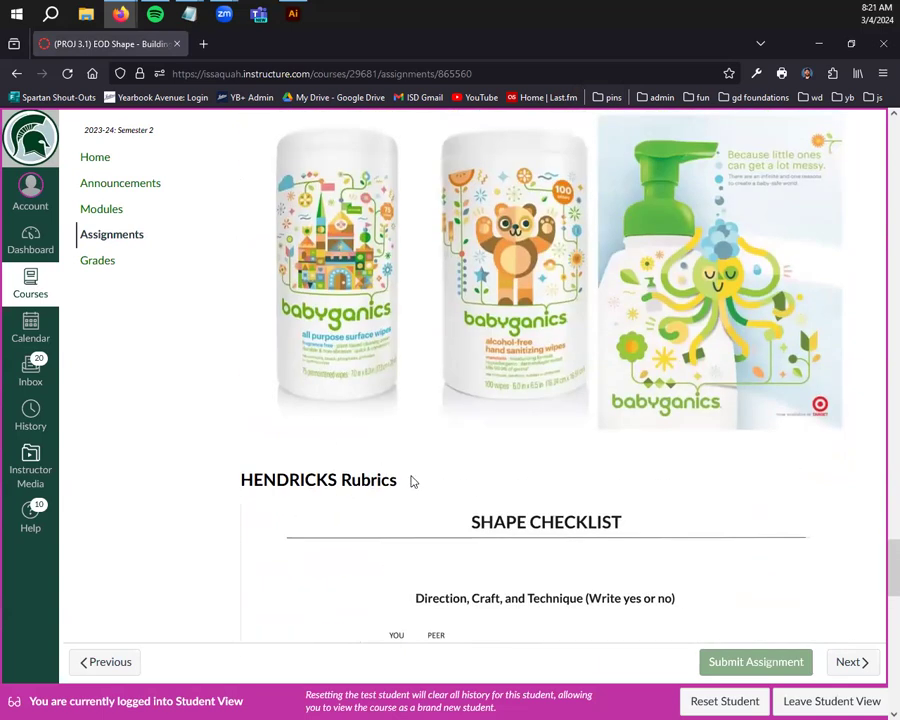
# - Examine the Project Completed criterion and its rating levels in the PROJ 3.1 Shape rubric, highlighting the ratings
pyautogui.scroll(-10, 413, 481)
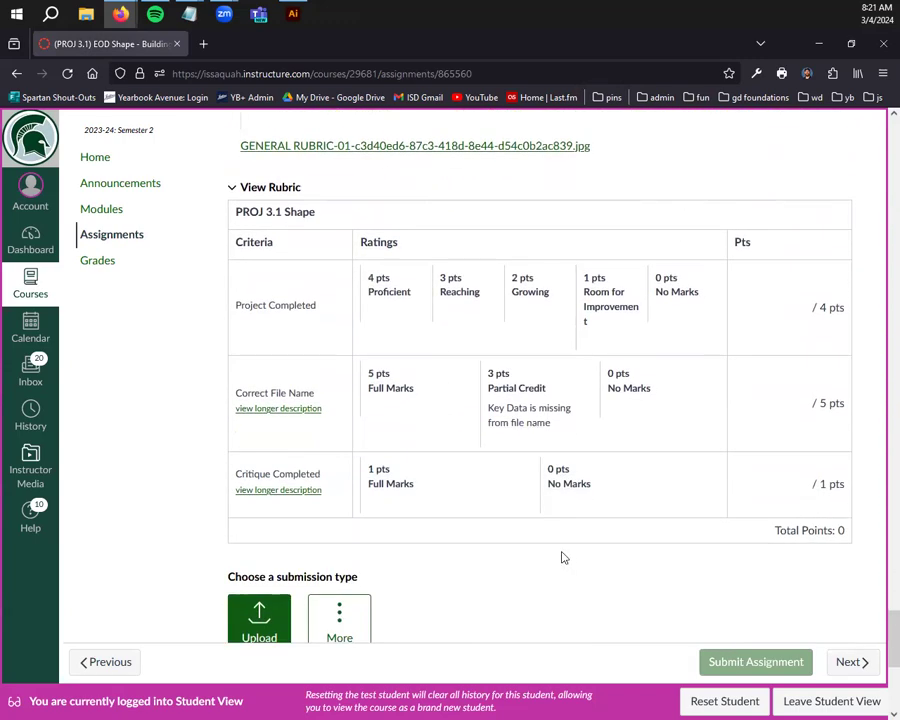
pyautogui.tripleClick(254, 310)
pyautogui.moveTo(398, 287); pyautogui.dragTo(368, 280)
pyautogui.click(456, 280)
pyautogui.moveTo(460, 280); pyautogui.dragTo(556, 280)
pyautogui.moveTo(620, 284); pyautogui.dragTo(570, 282)
pyautogui.click(607, 293)
# - View the Correct File Name criterion's longer description, highlight the naming format and both example file names, and close it
pyautogui.moveTo(313, 391); pyautogui.dragTo(232, 395)
pyautogui.click(297, 411)
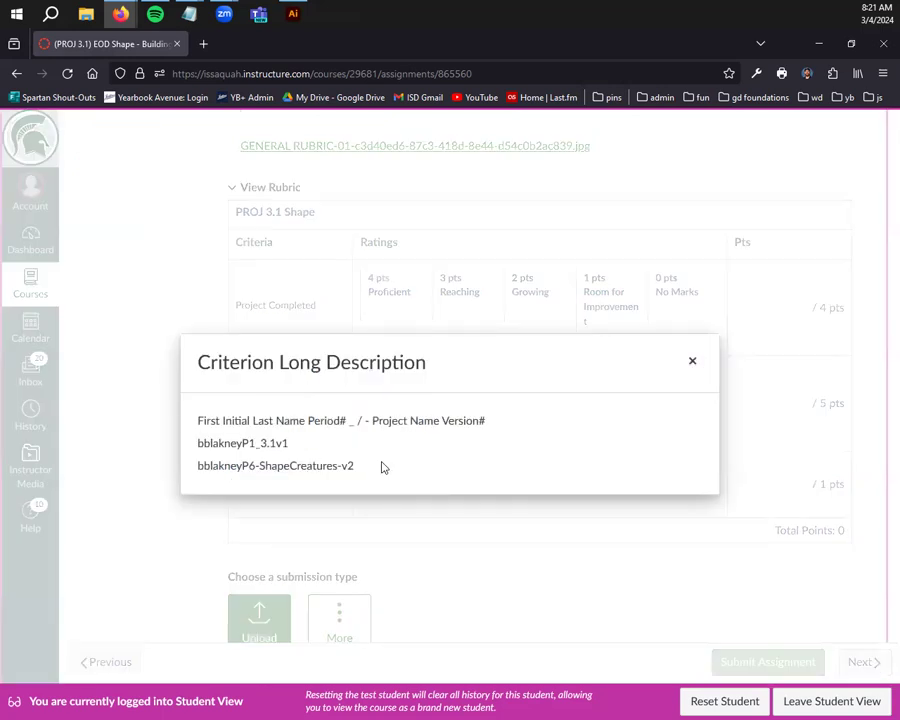
pyautogui.moveTo(382, 466); pyautogui.dragTo(177, 442)
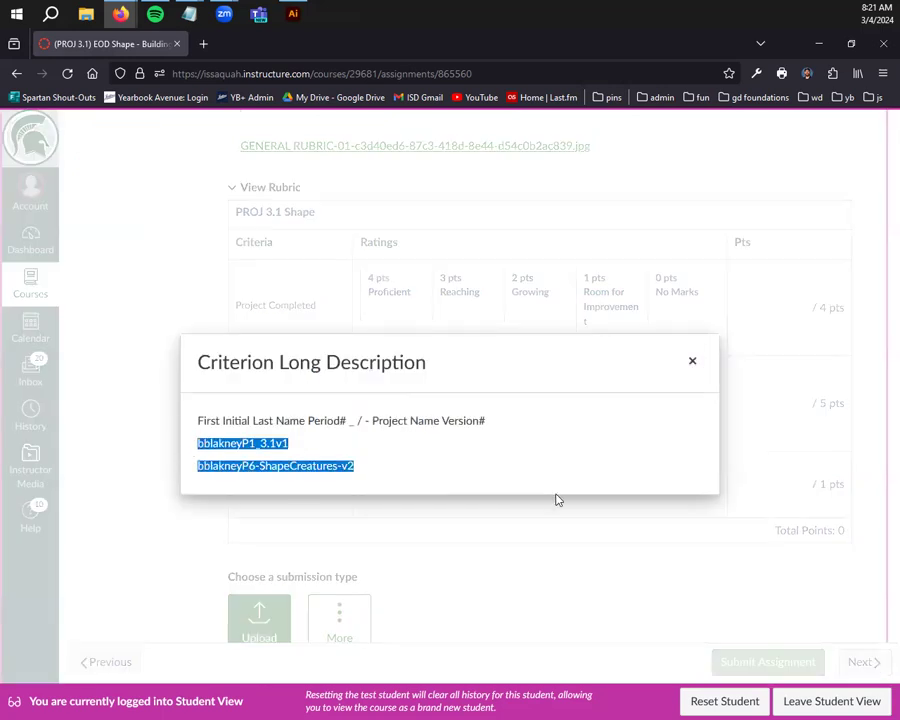
pyautogui.click(287, 430)
pyautogui.moveTo(197, 421); pyautogui.dragTo(524, 419)
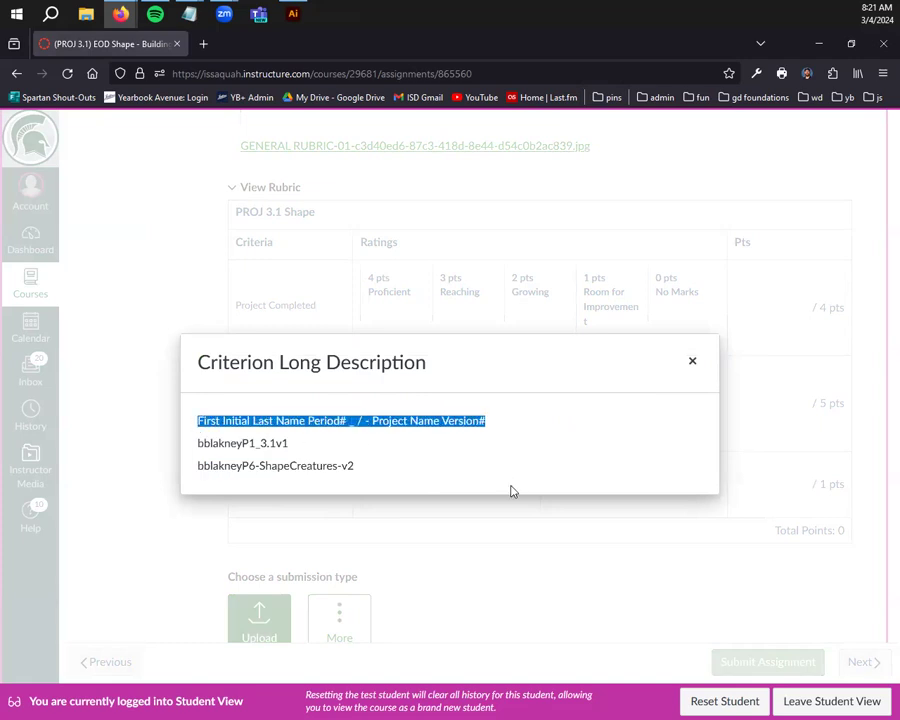
pyautogui.click(354, 424)
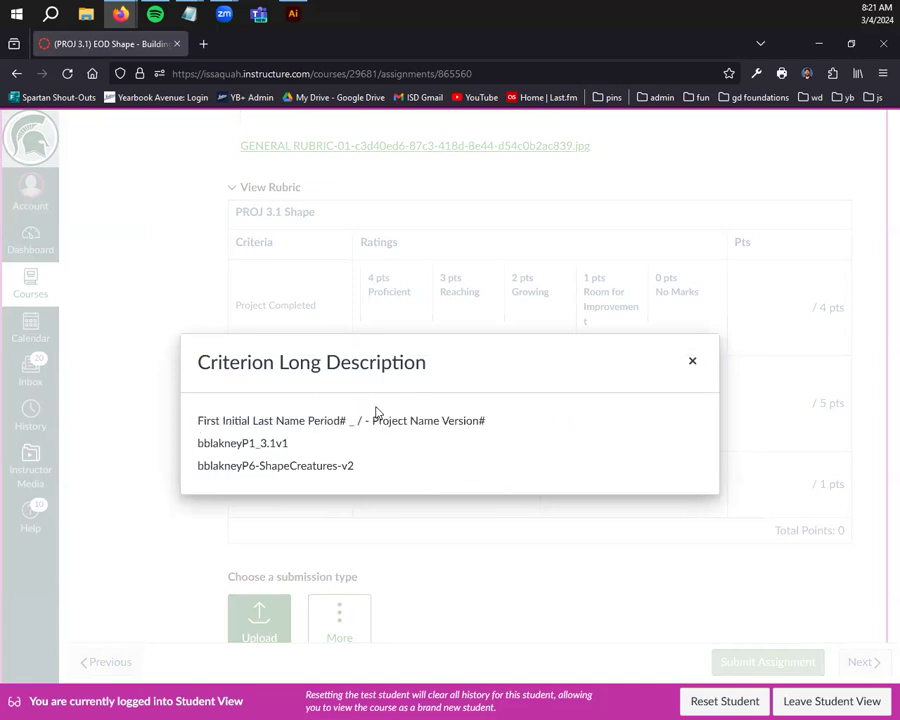
pyautogui.moveTo(348, 436); pyautogui.dragTo(171, 462)
pyautogui.moveTo(290, 440); pyautogui.dragTo(155, 459)
pyautogui.moveTo(362, 467); pyautogui.dragTo(172, 470)
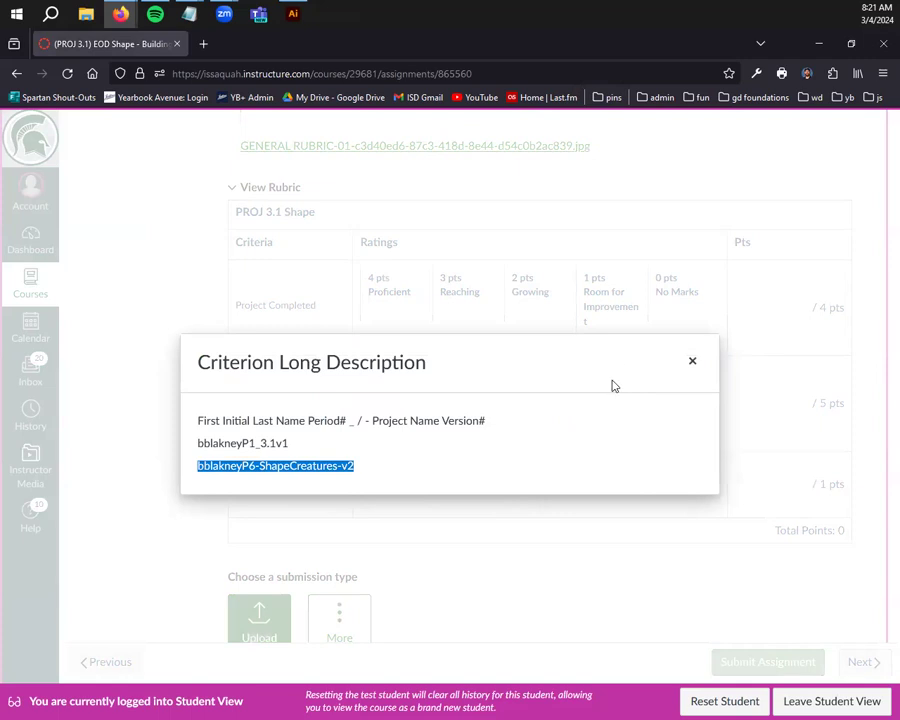
pyautogui.click(692, 361)
# - View the Critique Completed criterion's longer description and close it
pyautogui.click(296, 491)
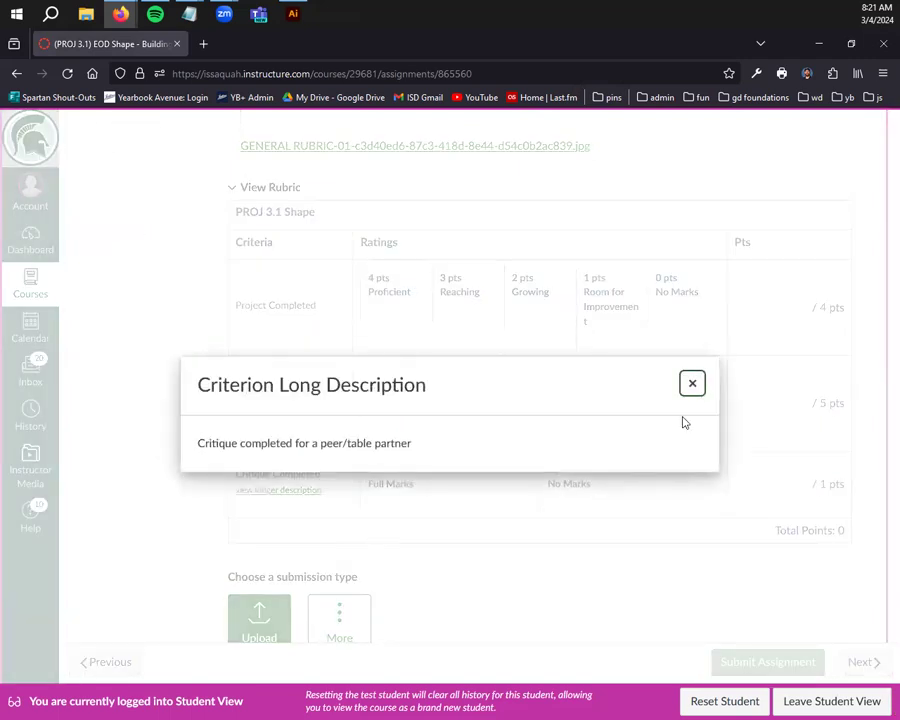
pyautogui.click(692, 383)
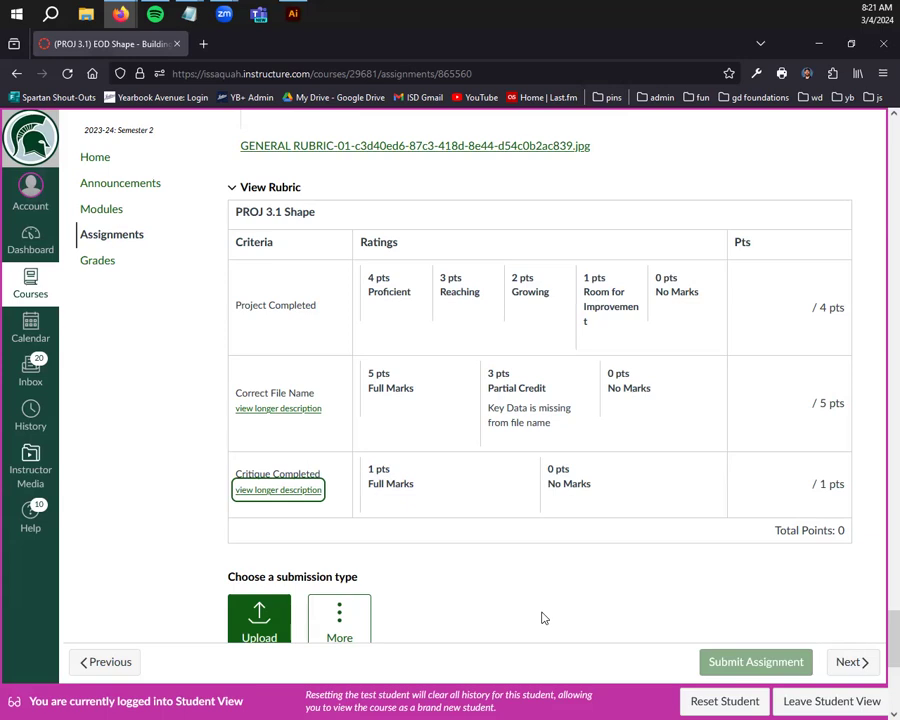
pyautogui.click(346, 558)
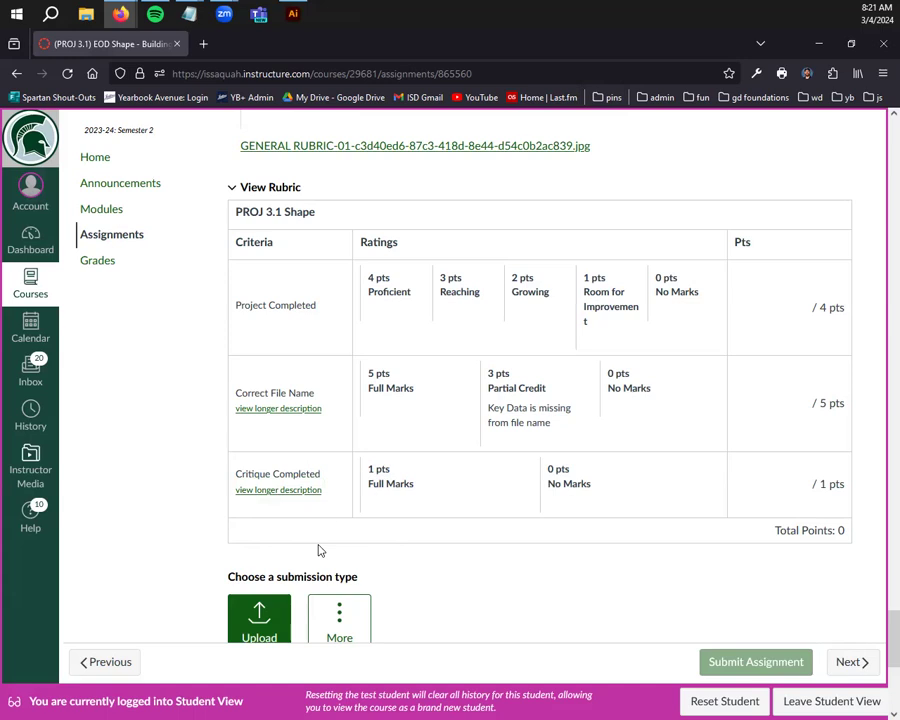
# - Return to the start of the assignment page and open unsplash.com in a new browser tab
pyautogui.scroll(1, 575, 545)
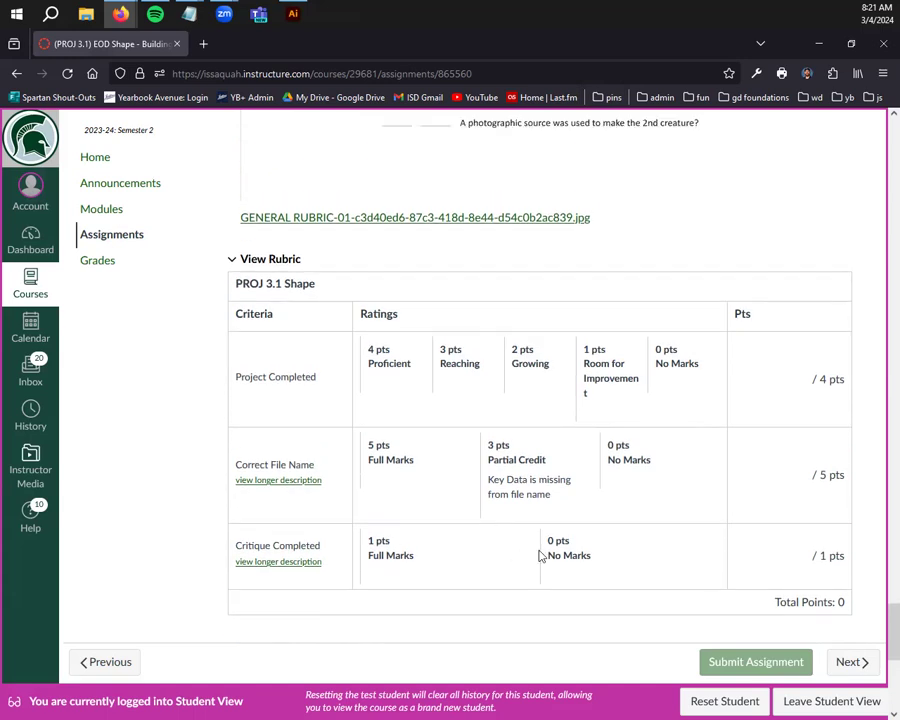
pyautogui.scroll(6, 470, 583)
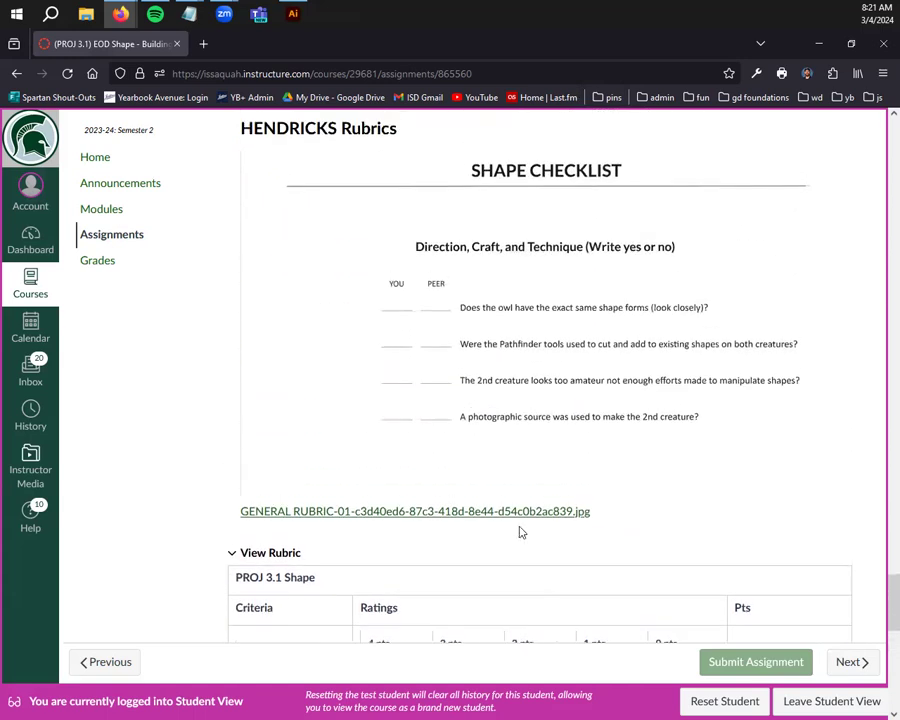
pyautogui.scroll(20, 560, 549)
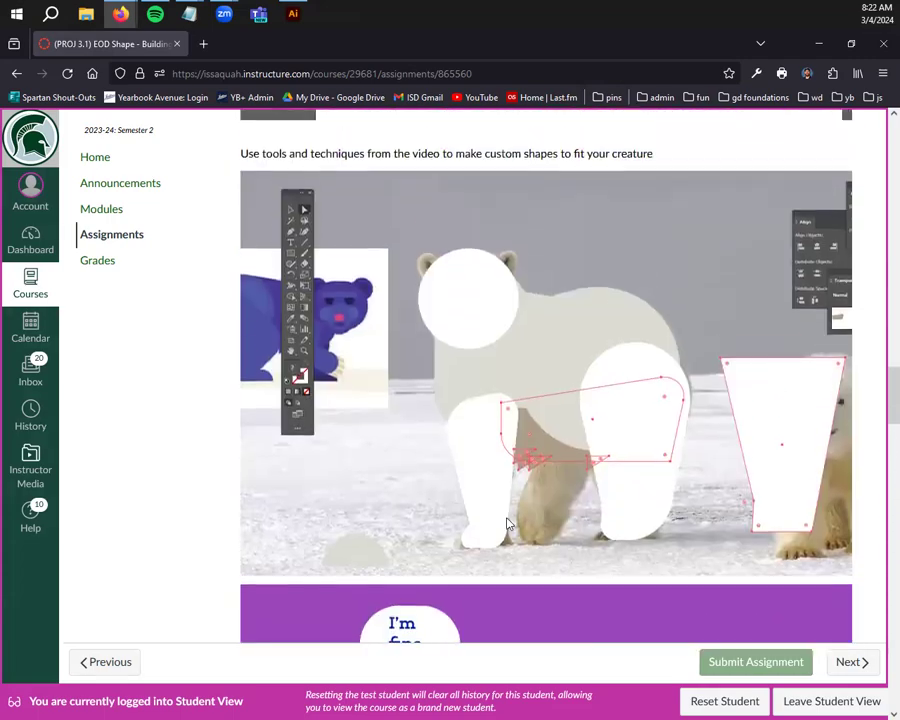
pyautogui.scroll(15, 479, 535)
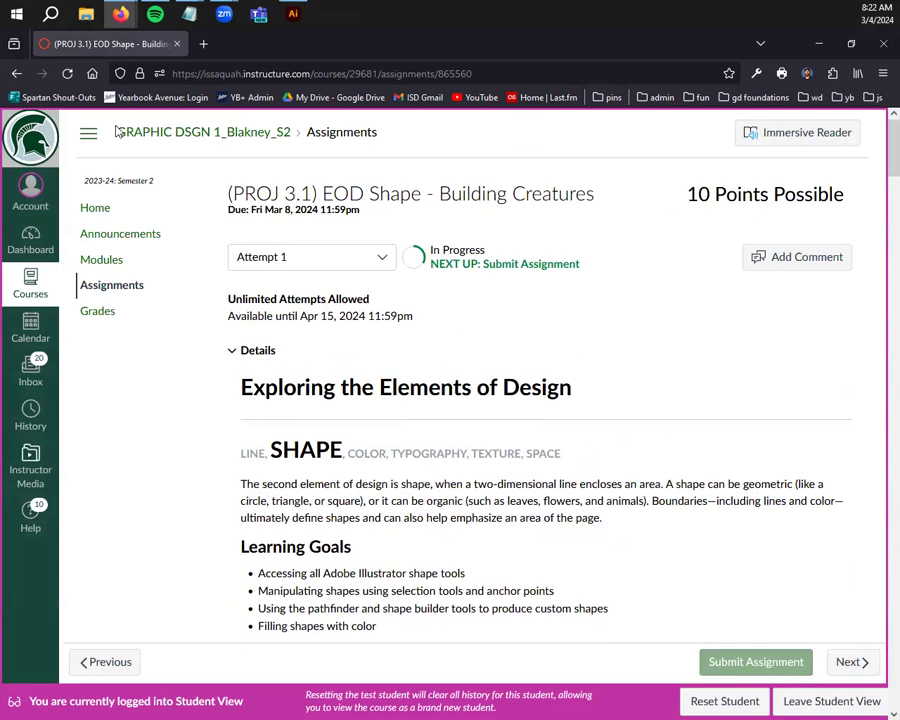
pyautogui.click(203, 43)
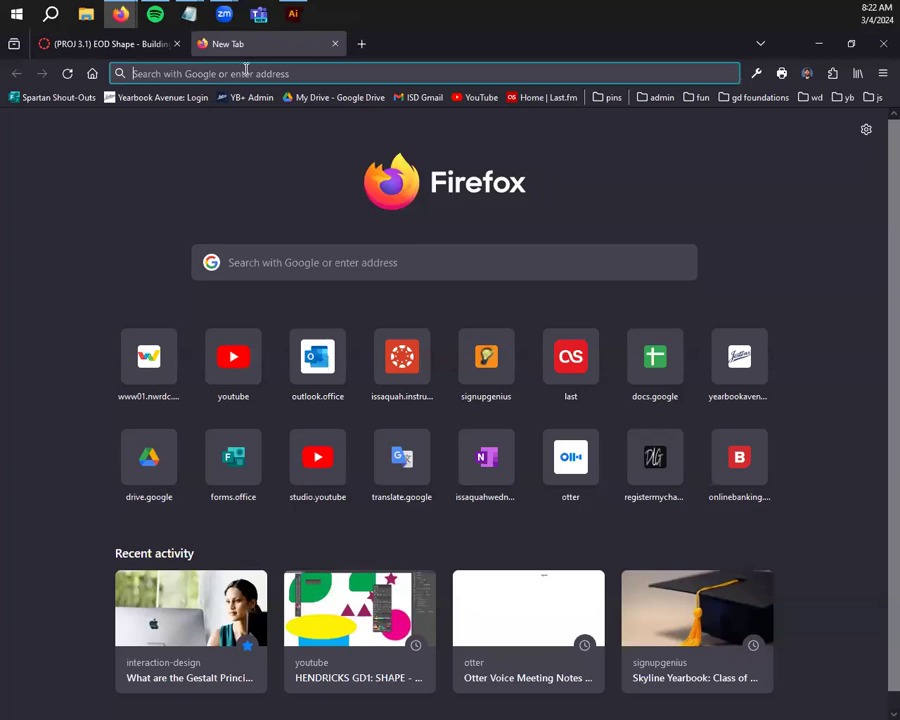
pyautogui.click(245, 72)
pyautogui.write('unsplash.com/')
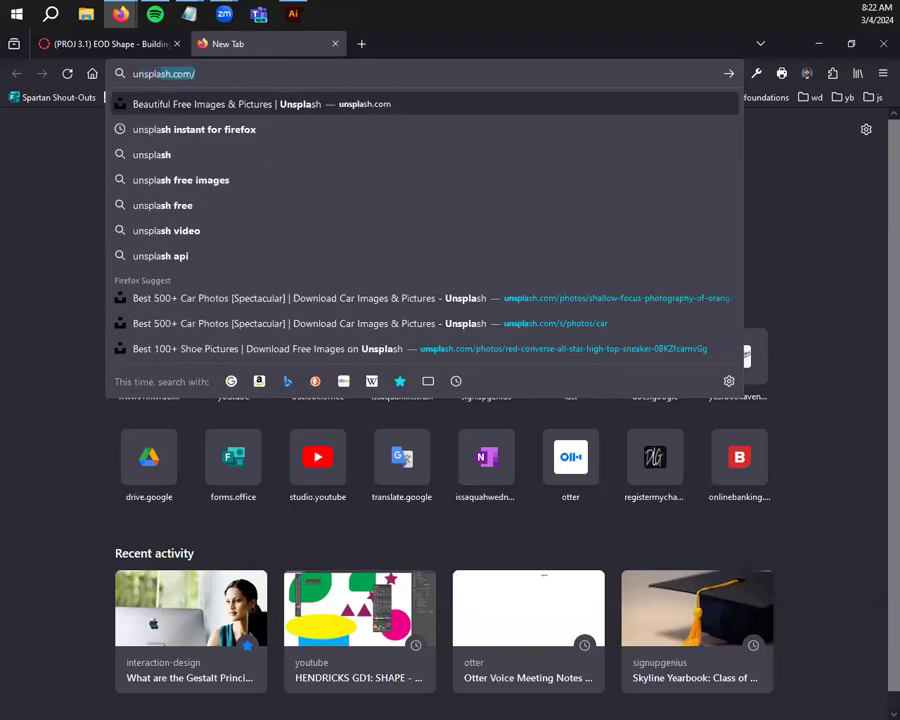
pyautogui.press('Return')
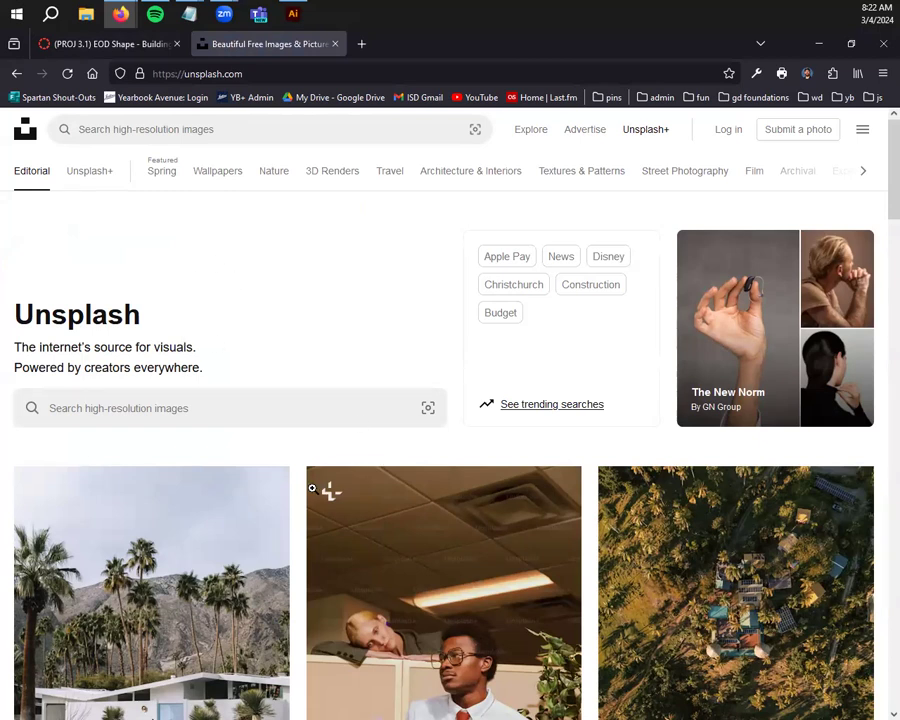
# - Browse the Unsplash home page's editorial photos, comparing locked Unsplash+ images with freely downloadable ones such as the perched bird illustration
pyautogui.scroll(-3, 504, 508)
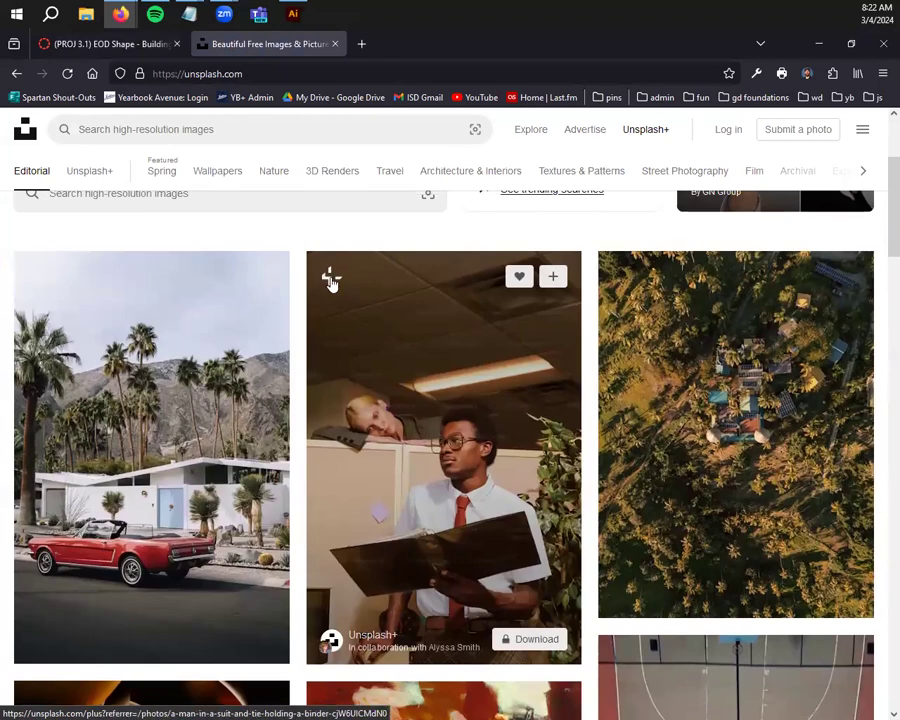
pyautogui.scroll(-3, 440, 502)
pyautogui.scroll(-3, 456, 503)
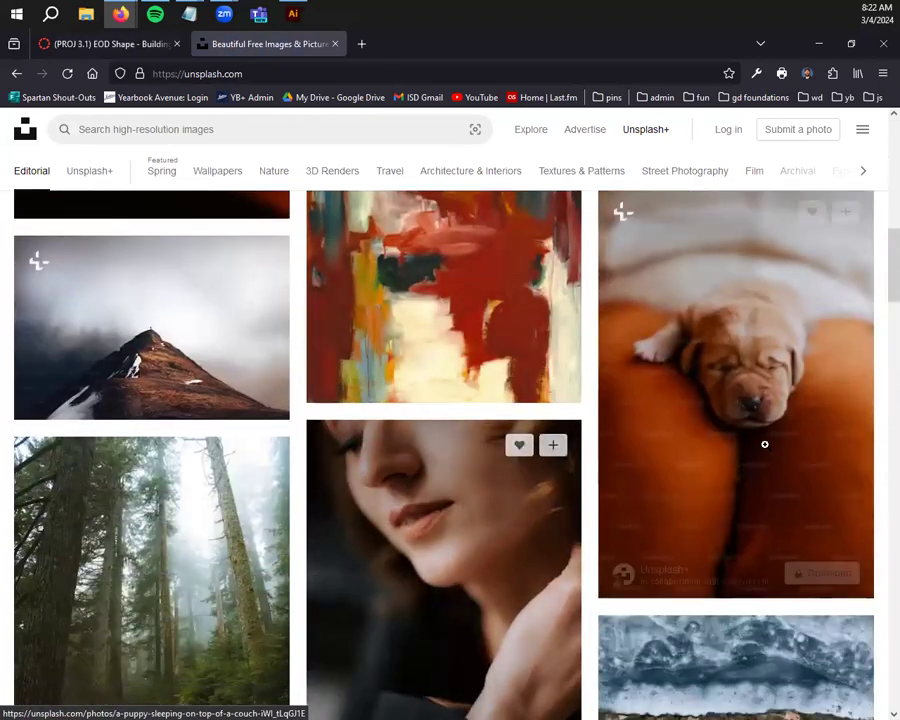
pyautogui.scroll(-4, 388, 499)
pyautogui.scroll(3, 86, 456)
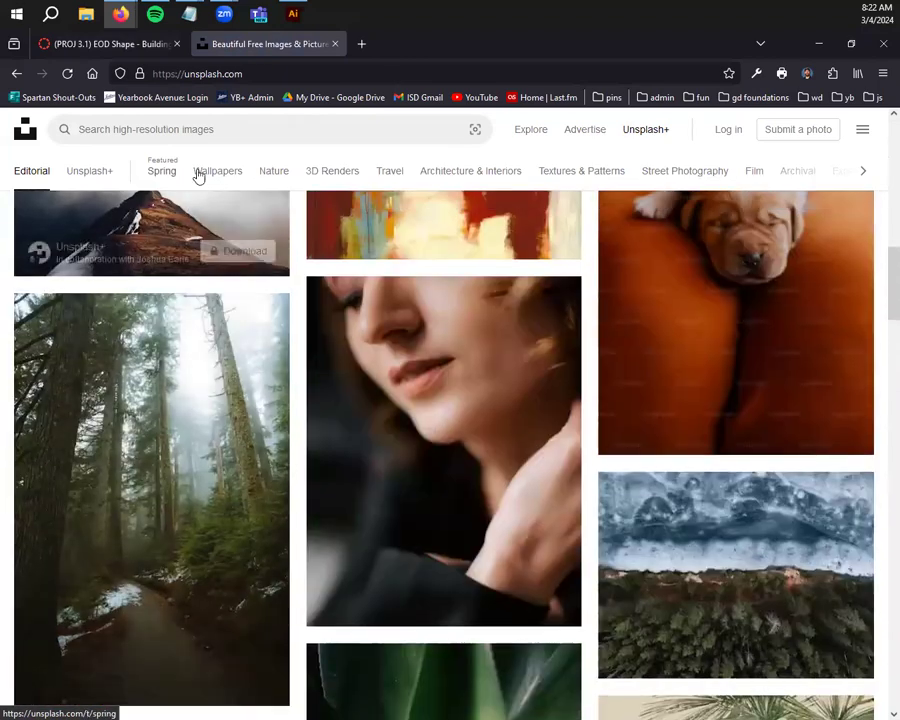
pyautogui.click(240, 124)
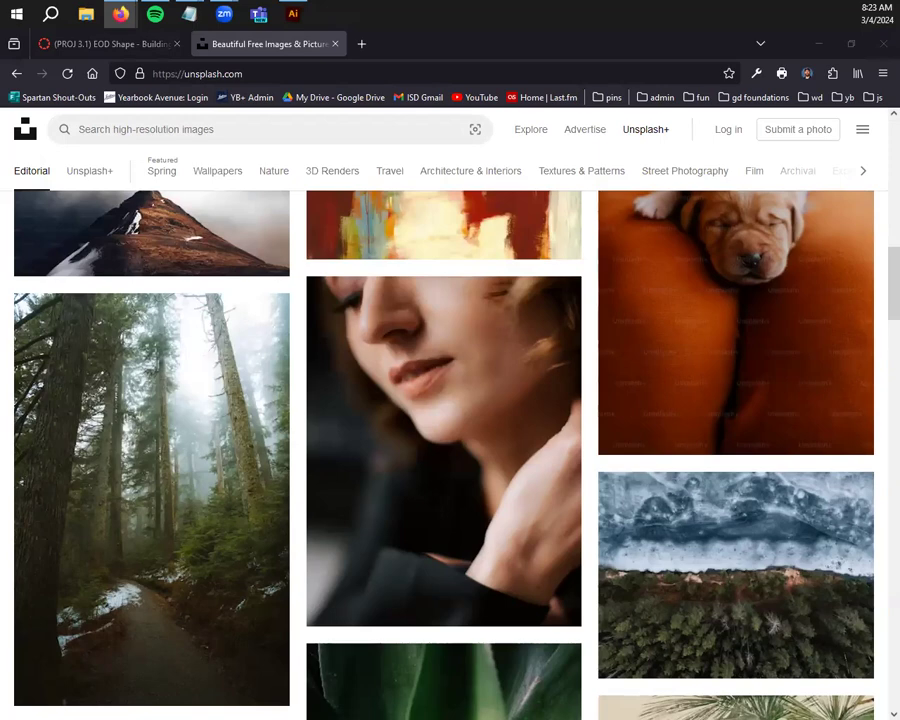
pyautogui.scroll(-6, 397, 617)
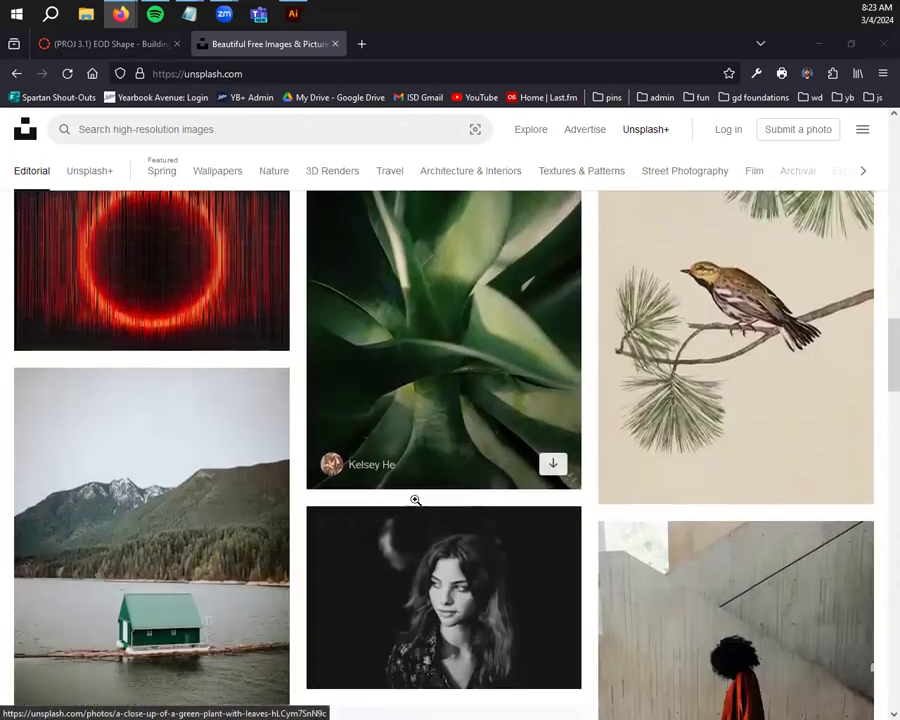
pyautogui.scroll(-1, 351, 494)
pyautogui.scroll(2, 418, 495)
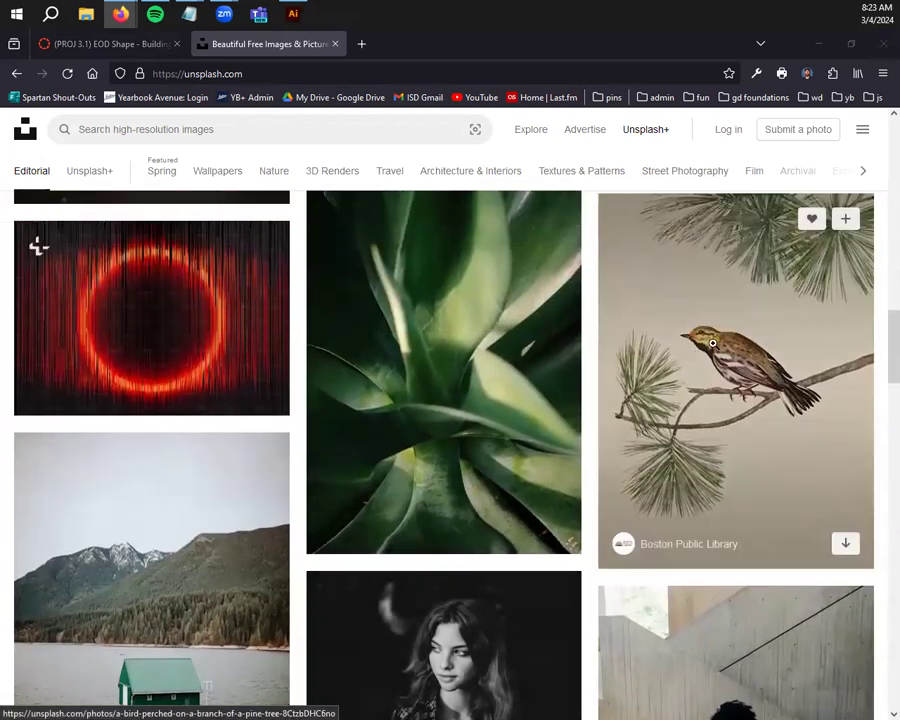
# - Look through more editorial photos further down the Unsplash home page and return to its start
pyautogui.scroll(-5, 362, 523)
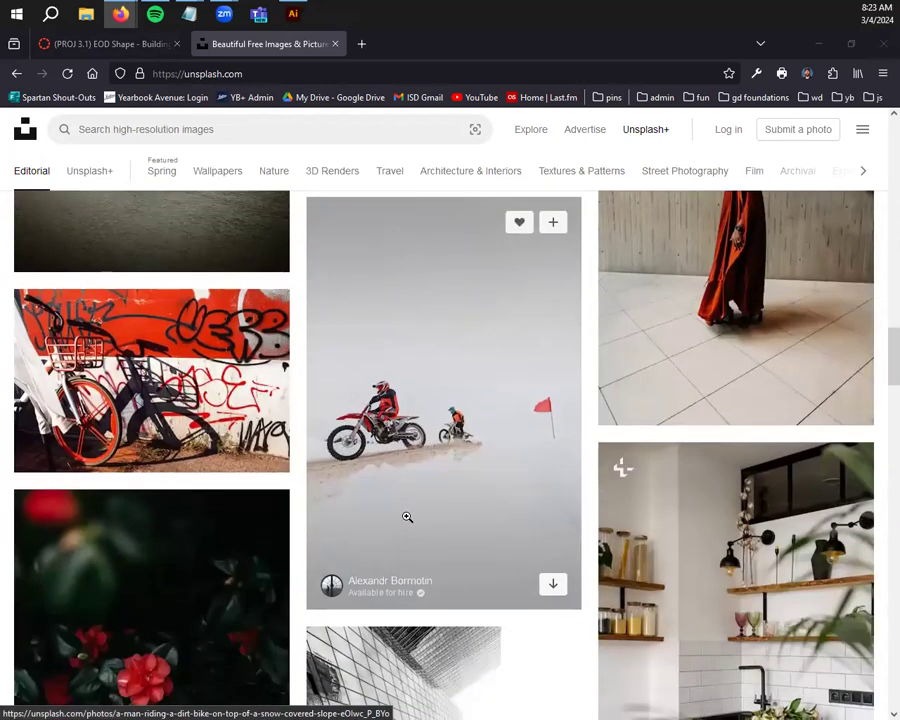
pyautogui.scroll(-2, 416, 515)
pyautogui.scroll(-5, 429, 508)
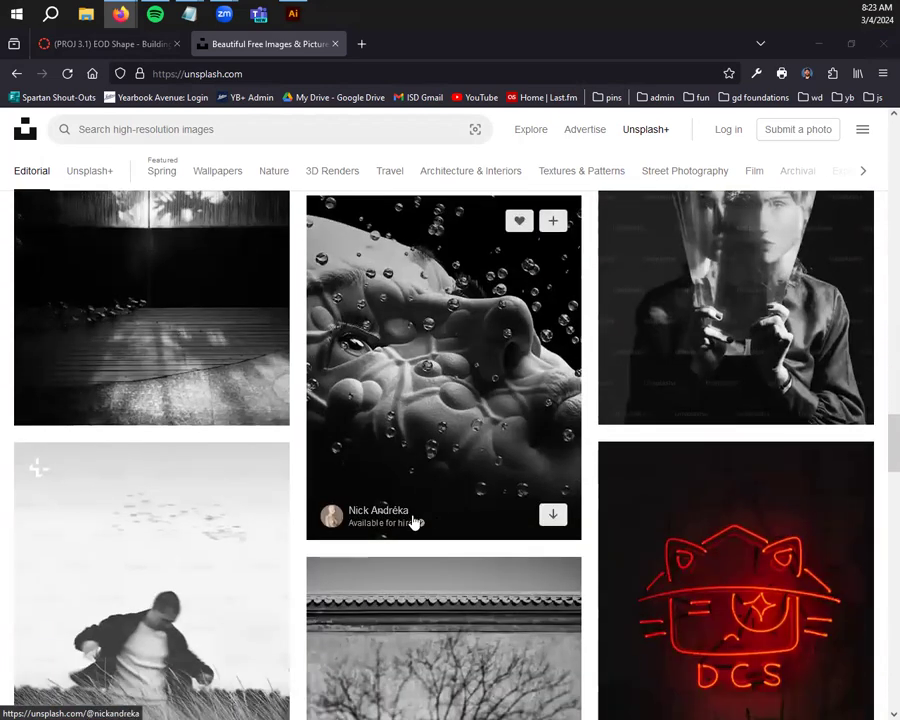
pyautogui.scroll(-3, 300, 525)
pyautogui.scroll(-4, 184, 527)
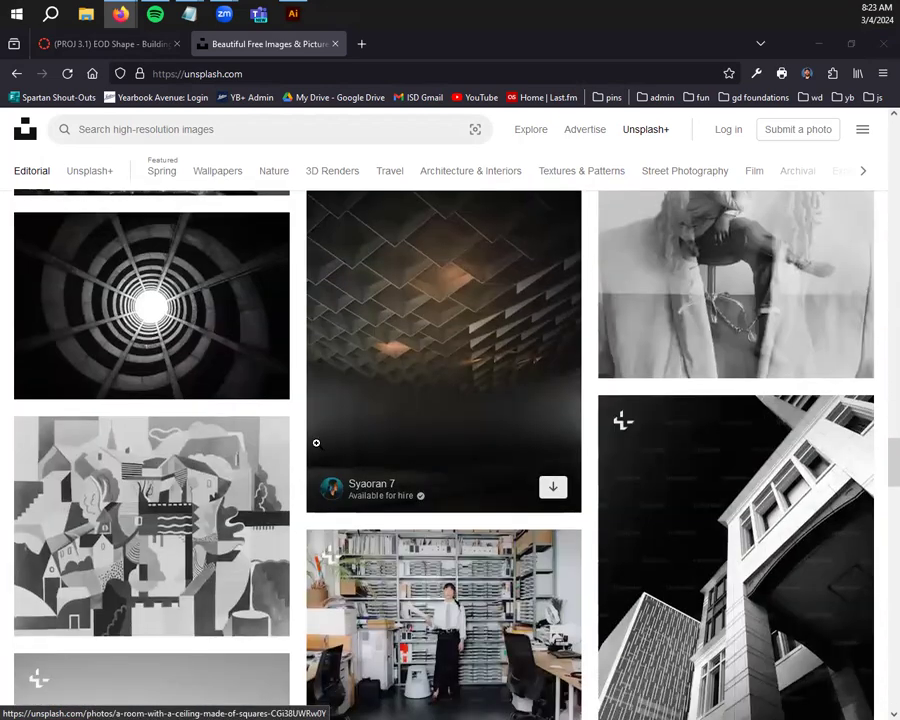
pyautogui.scroll(-2, 341, 490)
pyautogui.scroll(20, 341, 490)
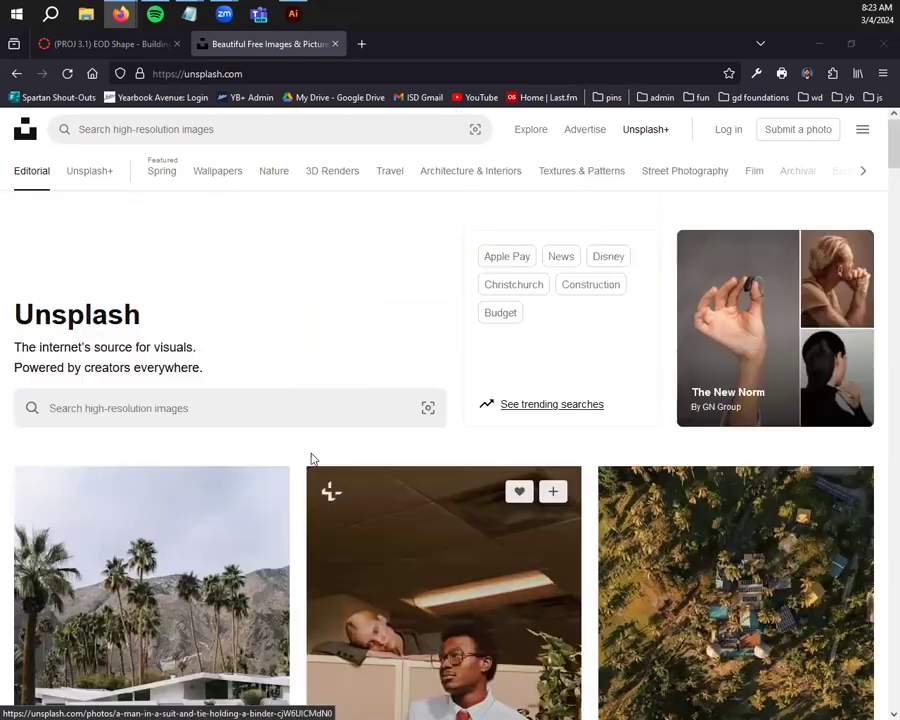
# - Search Unsplash for "birds"
pyautogui.hotkey('alt', 'Left')
pyautogui.click(166, 124)
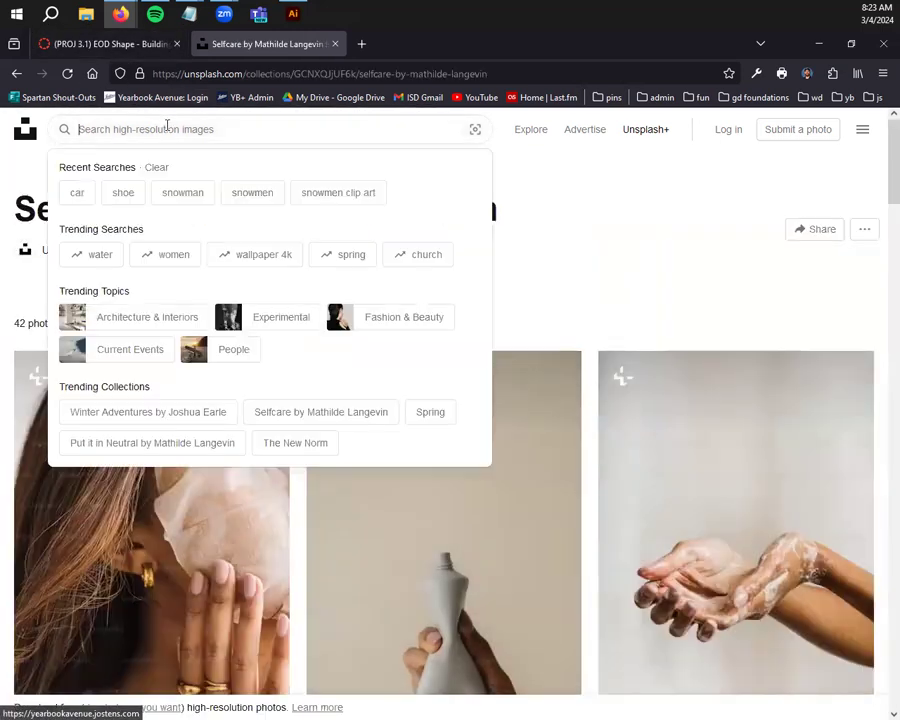
pyautogui.write('birds')
pyautogui.press('Return')
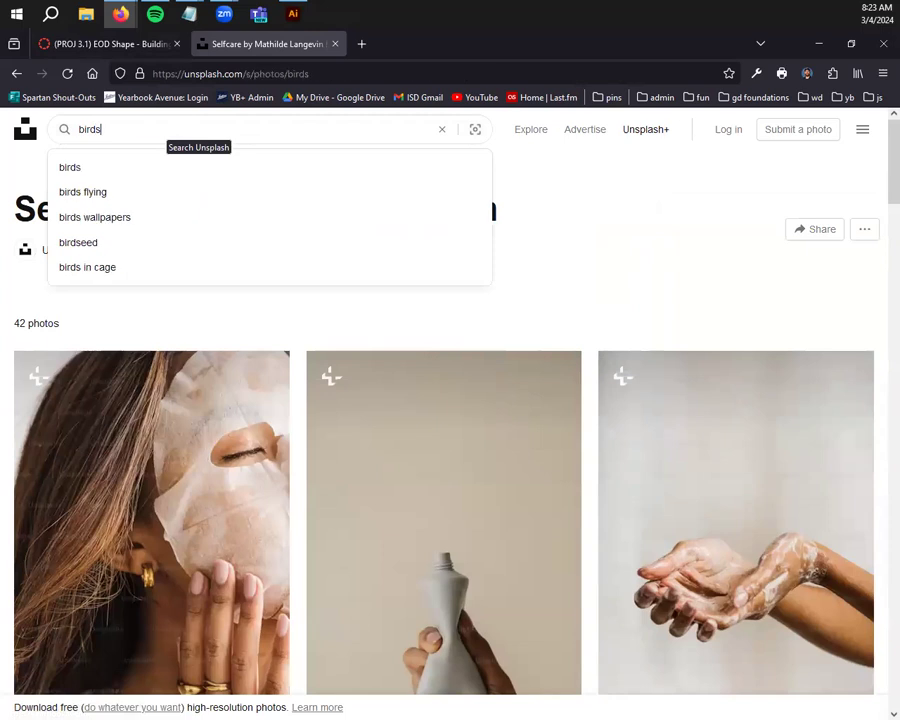
# - Examine the birds results, comparing the locked Unsplash+ parrot and the flying flocks with the detailed robin and macaw photos
pyautogui.moveTo(68, 444)
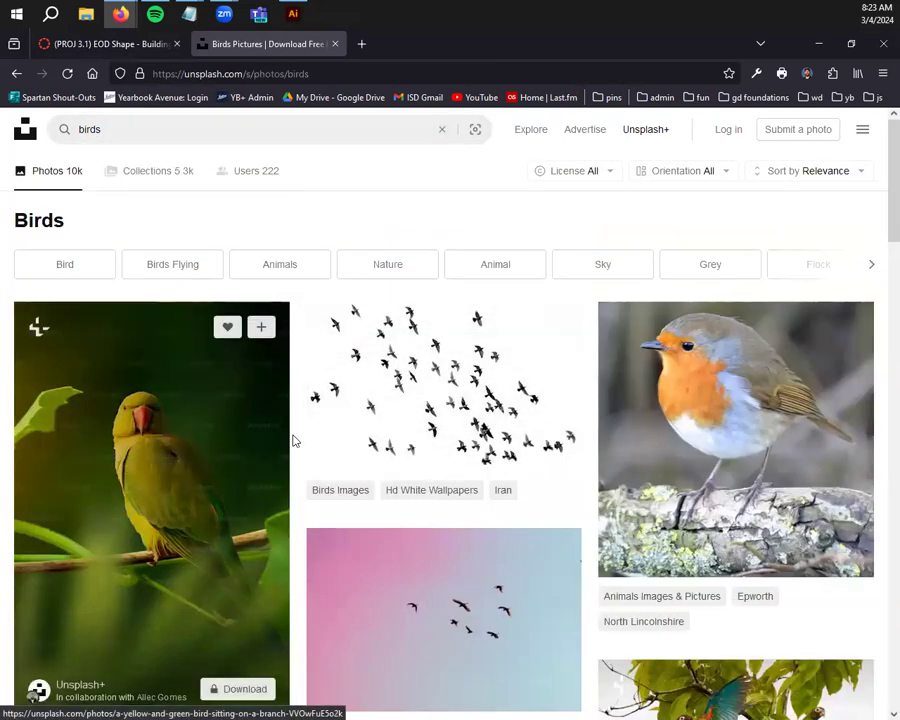
pyautogui.moveTo(423, 442)
pyautogui.moveTo(668, 440)
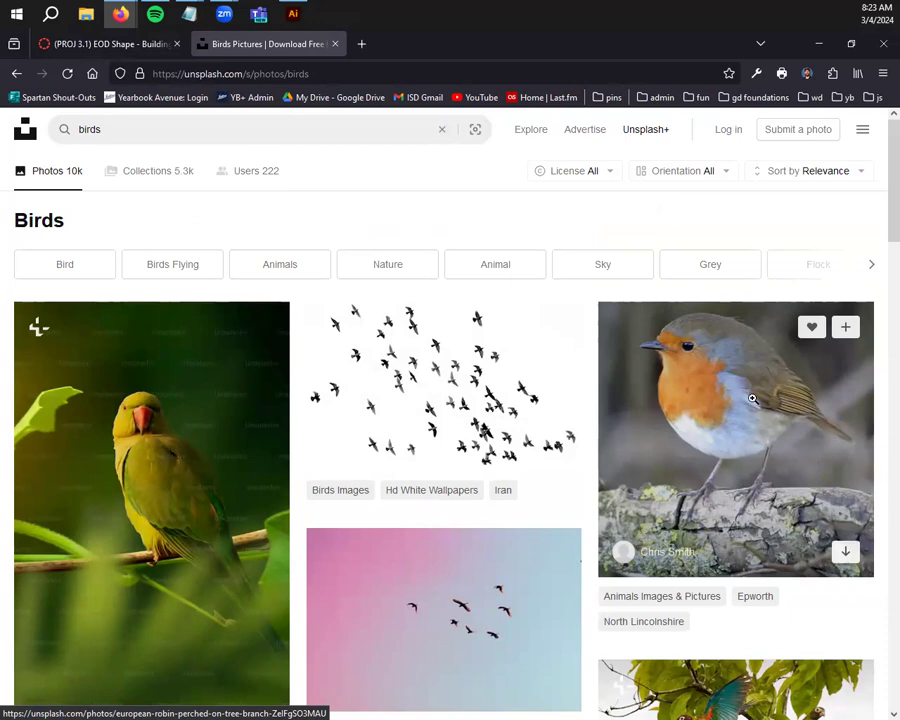
pyautogui.scroll(-1, 713, 381)
pyautogui.scroll(-5, 713, 381)
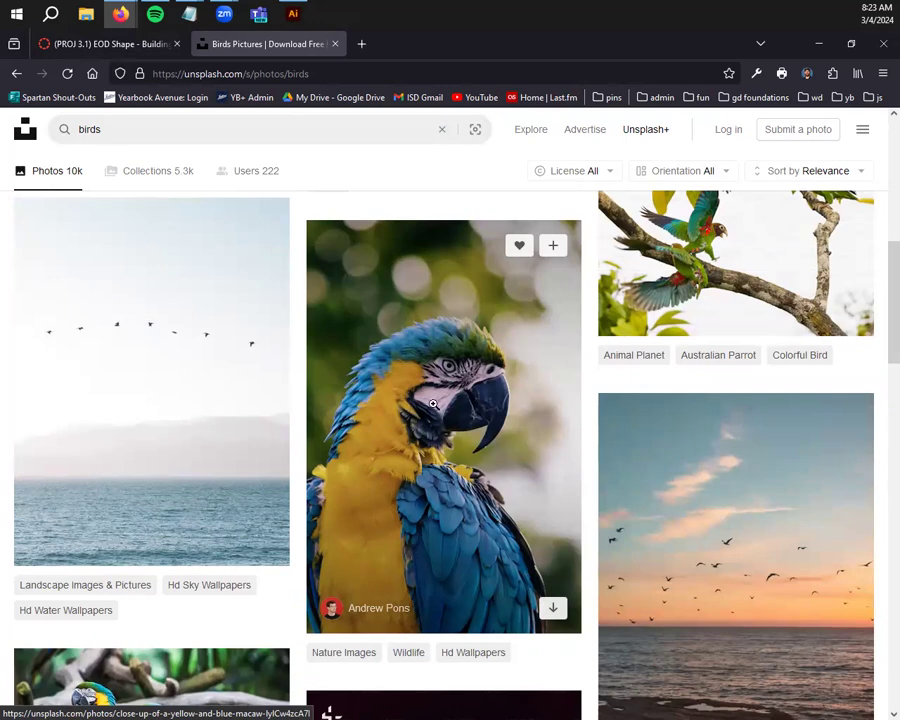
pyautogui.scroll(3, 400, 480)
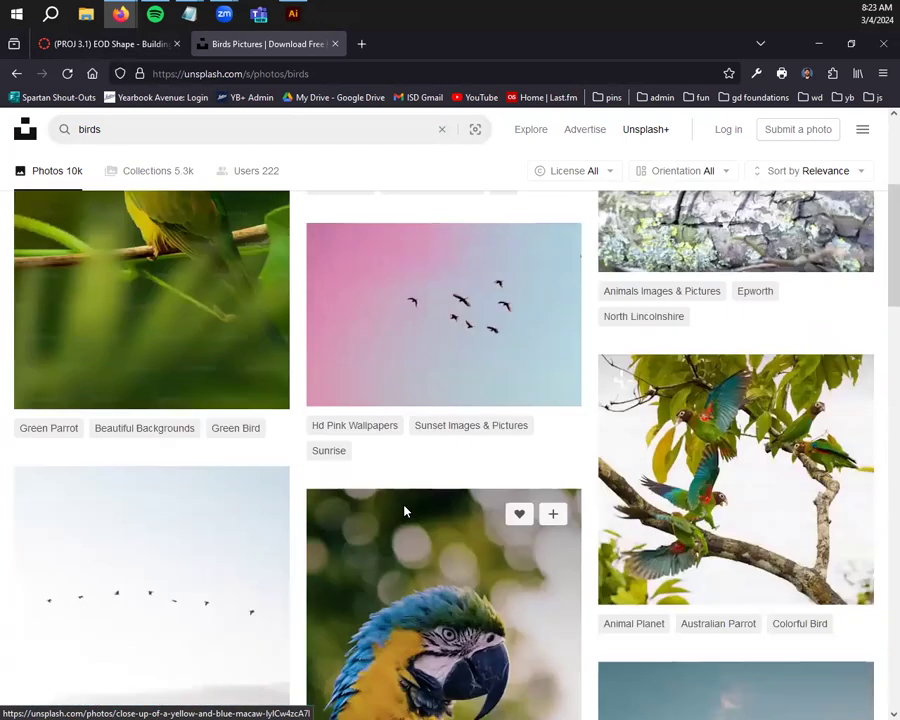
pyautogui.scroll(4, 405, 512)
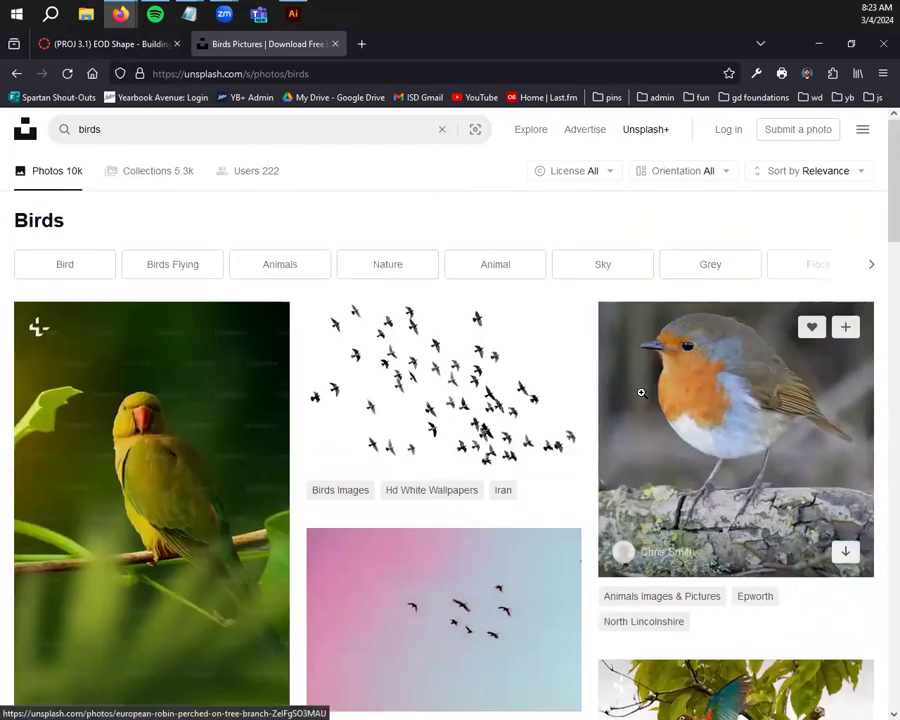
pyautogui.scroll(-6, 508, 469)
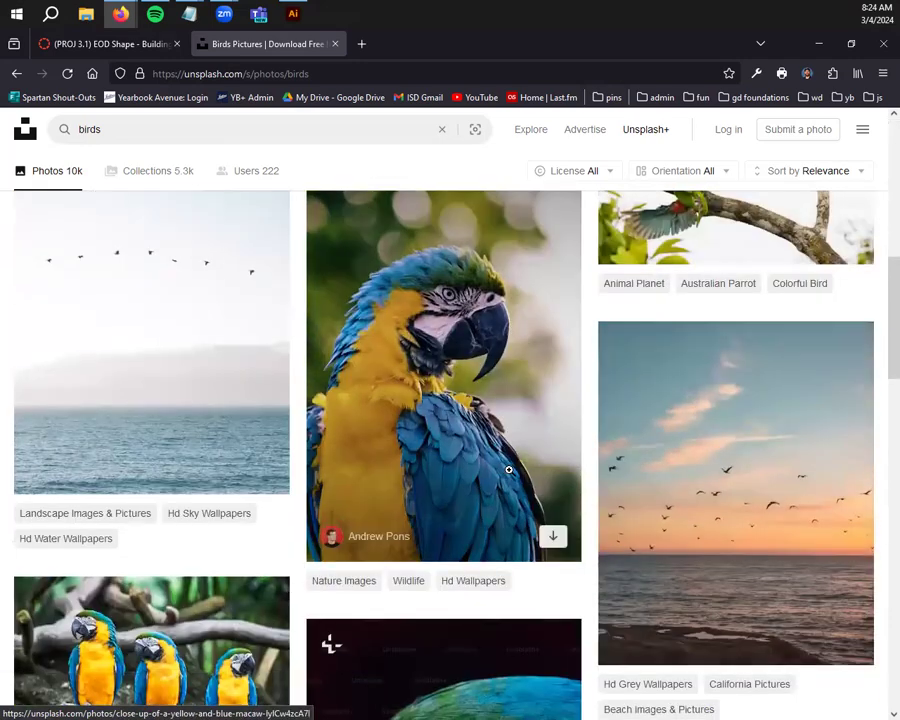
pyautogui.scroll(2, 508, 469)
pyautogui.scroll(-2, 500, 467)
pyautogui.scroll(6, 444, 470)
# - Open the European robin photo and start its free download as a saved file
pyautogui.click(674, 456)
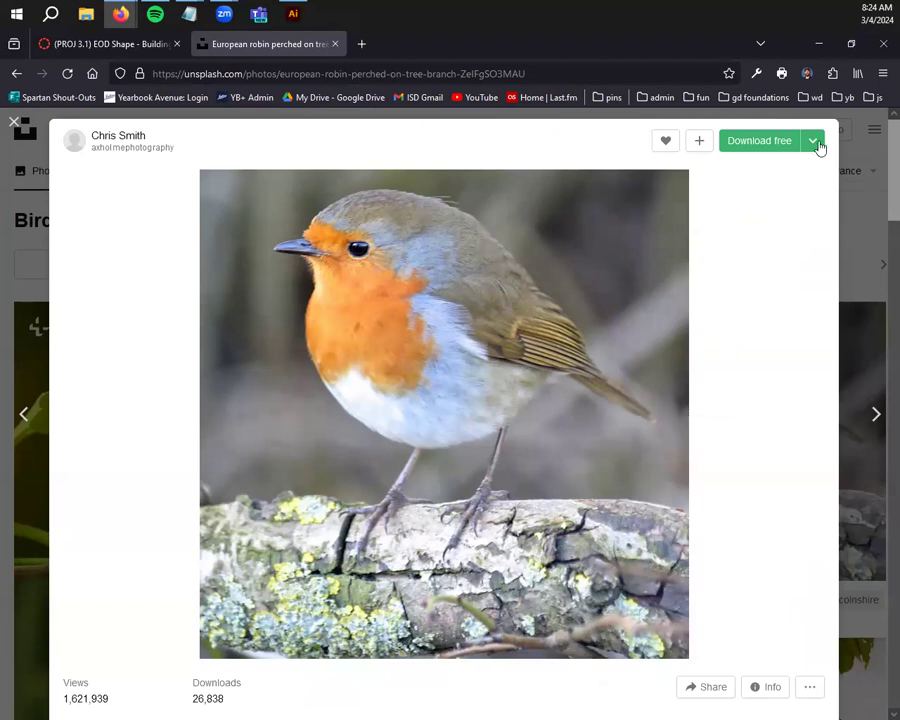
pyautogui.click(762, 149)
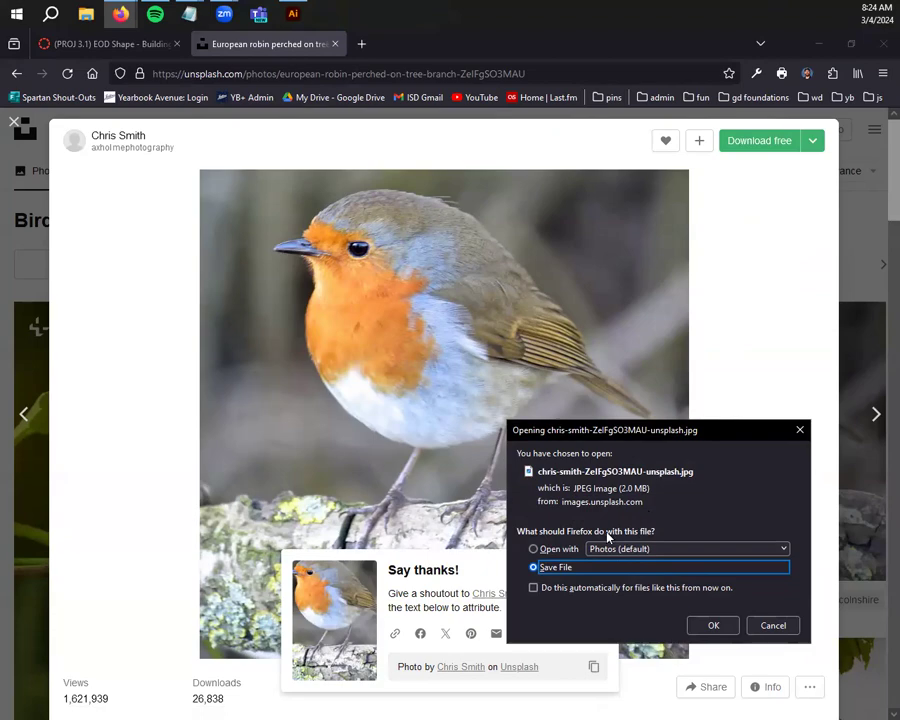
pyautogui.click(711, 625)
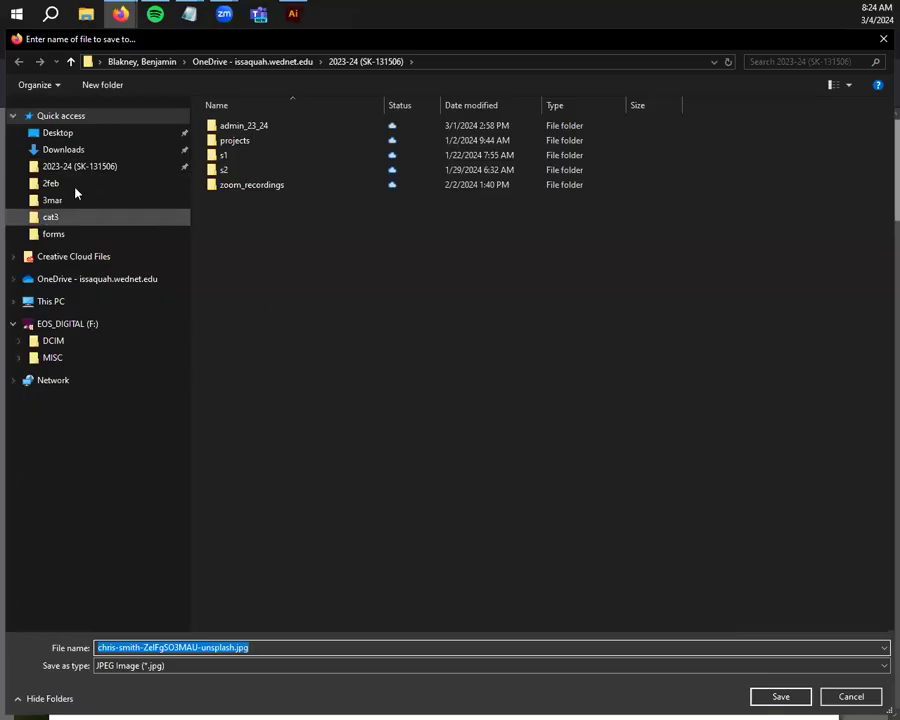
# - Set the robin photo's save location to the school OneDrive's 2023-24 folder, under s2 > 1gd
pyautogui.click(100, 280)
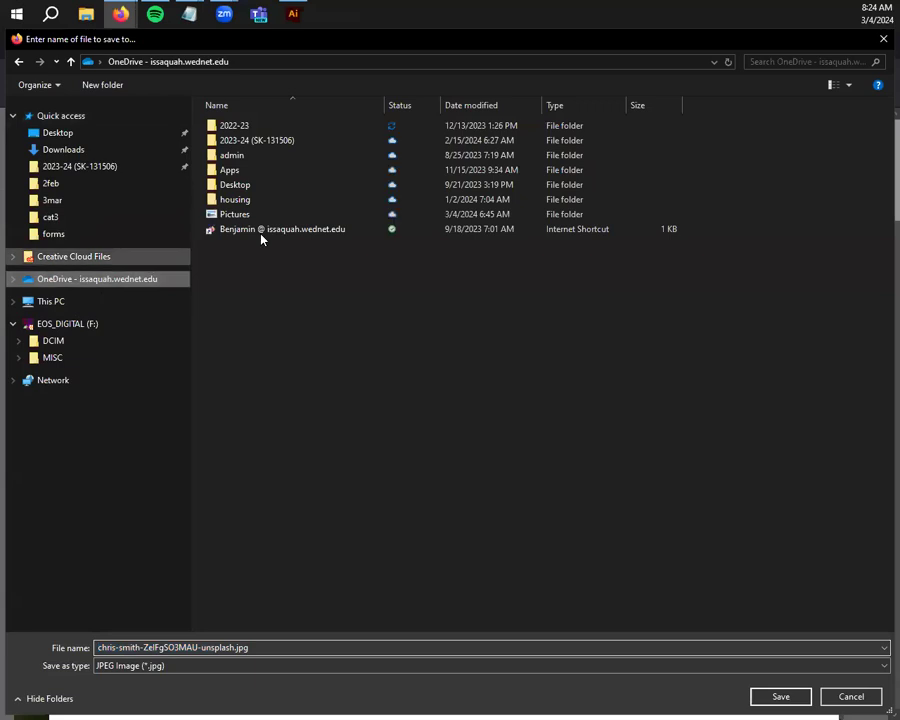
pyautogui.doubleClick(257, 140)
pyautogui.doubleClick(247, 171)
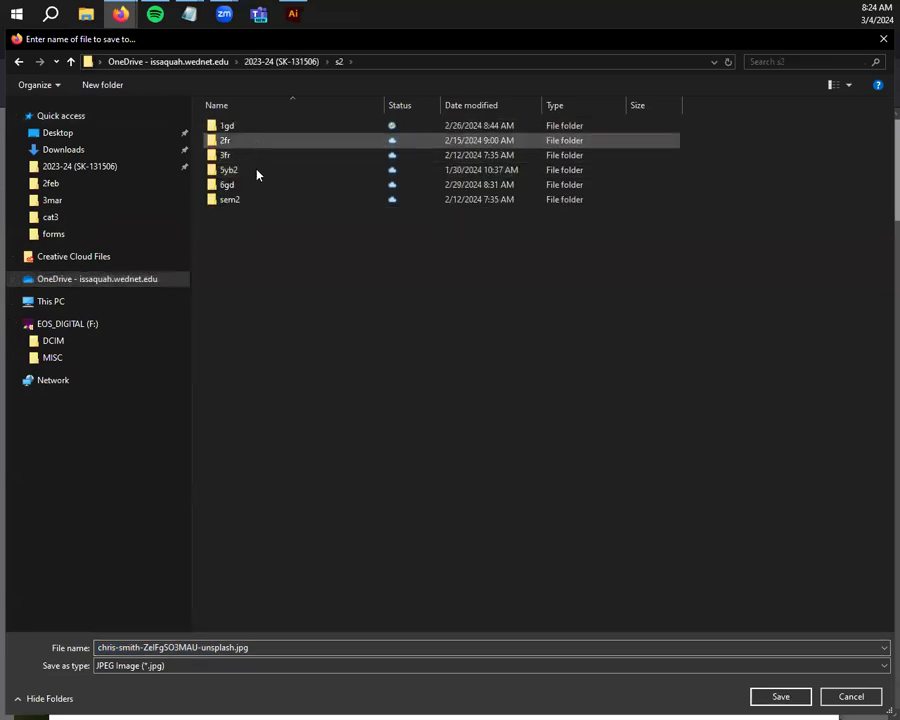
pyautogui.doubleClick(226, 125)
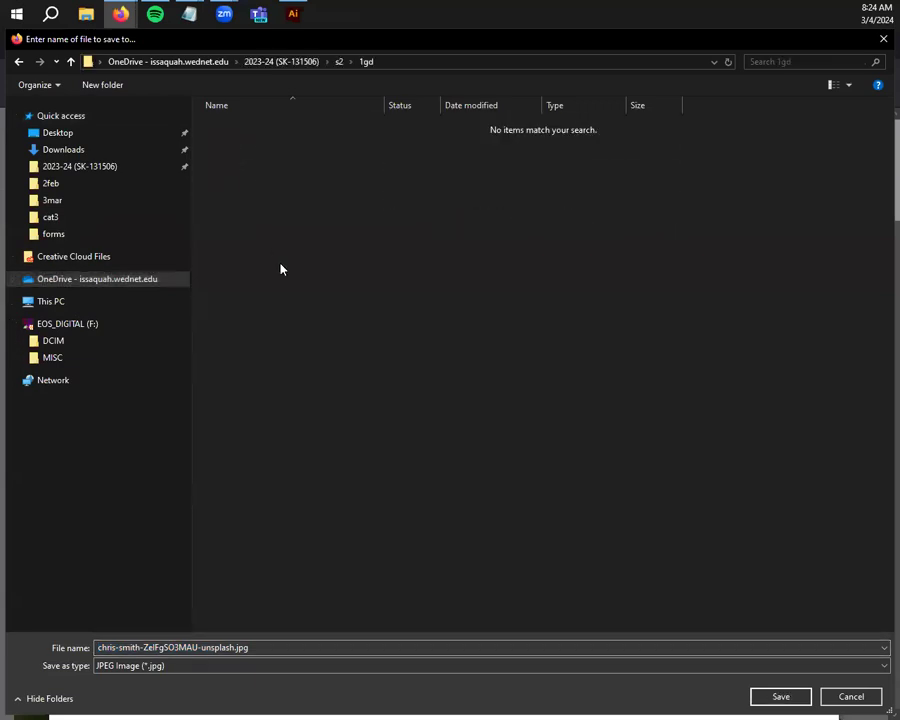
# - Create a folder named PROJ3.1 inside 1gd and save the robin photo in it
pyautogui.click(103, 85)
pyautogui.write('PROJ3.1')
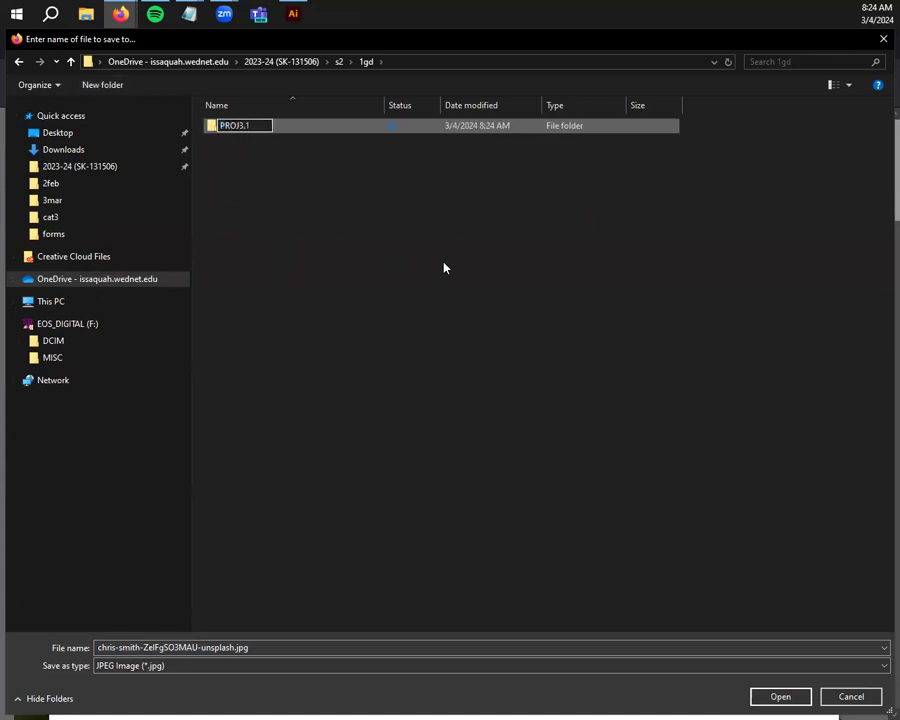
pyautogui.press('Return')
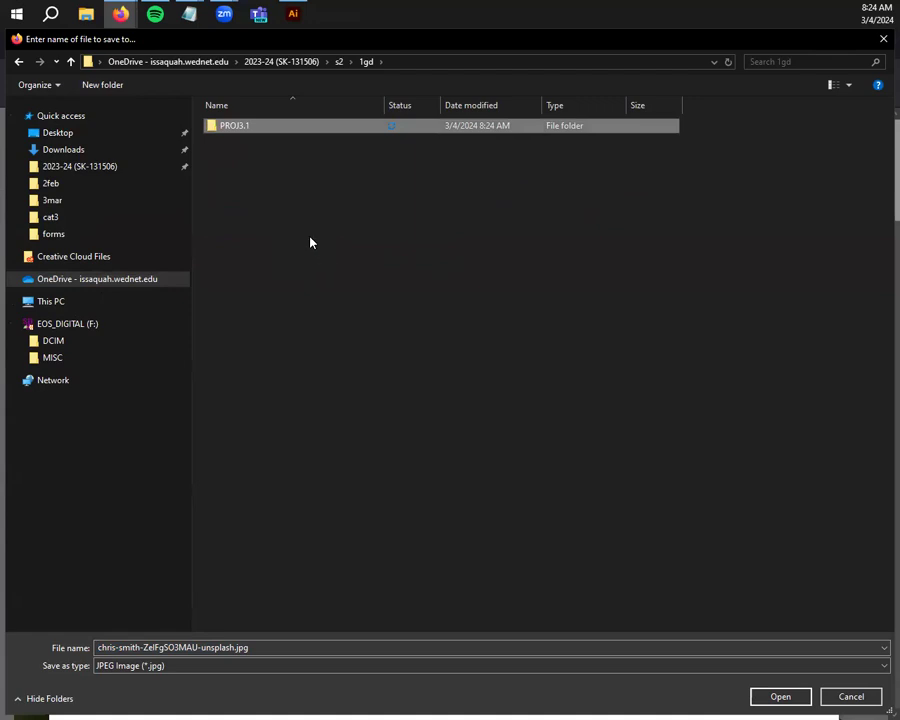
pyautogui.click(292, 140)
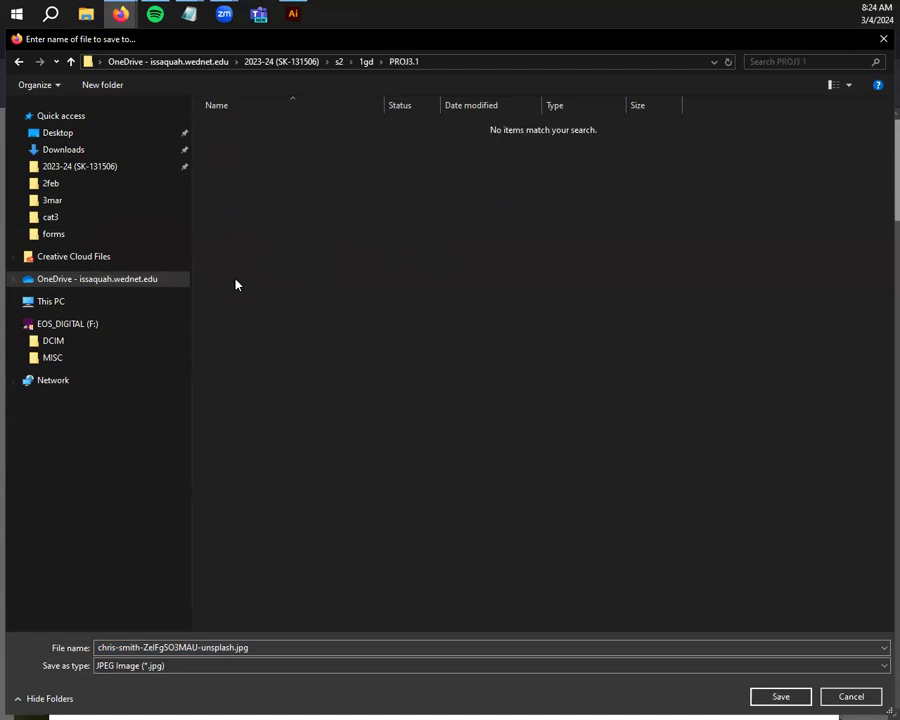
pyautogui.press('Return')
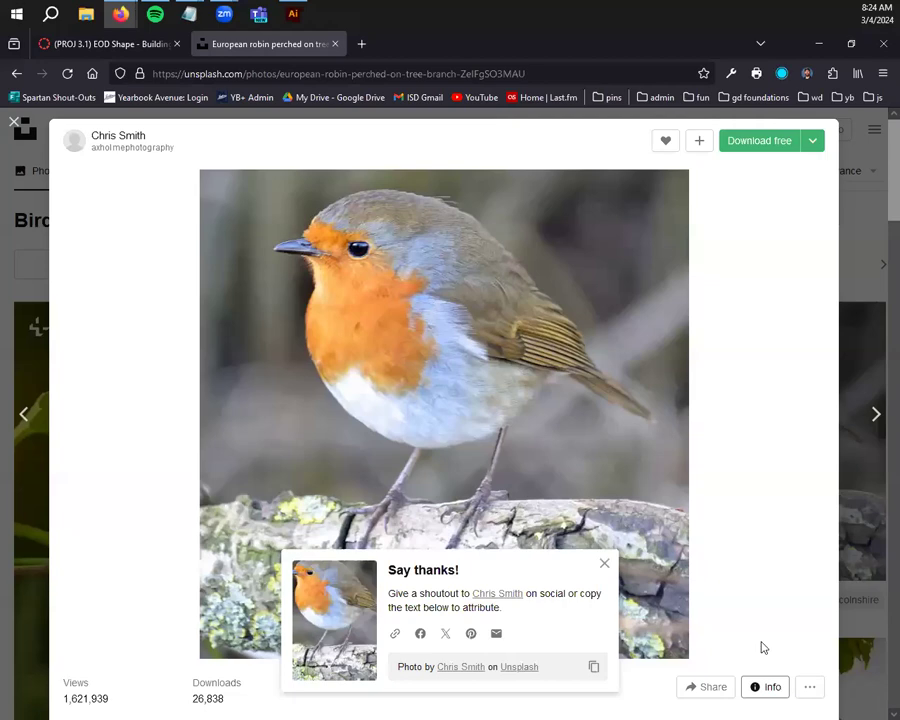
# - Close the robin photo and open the yellow and blue macaw close-up from the birds results
pyautogui.click(846, 227)
pyautogui.scroll(-5, 476, 470)
pyautogui.click(596, 564)
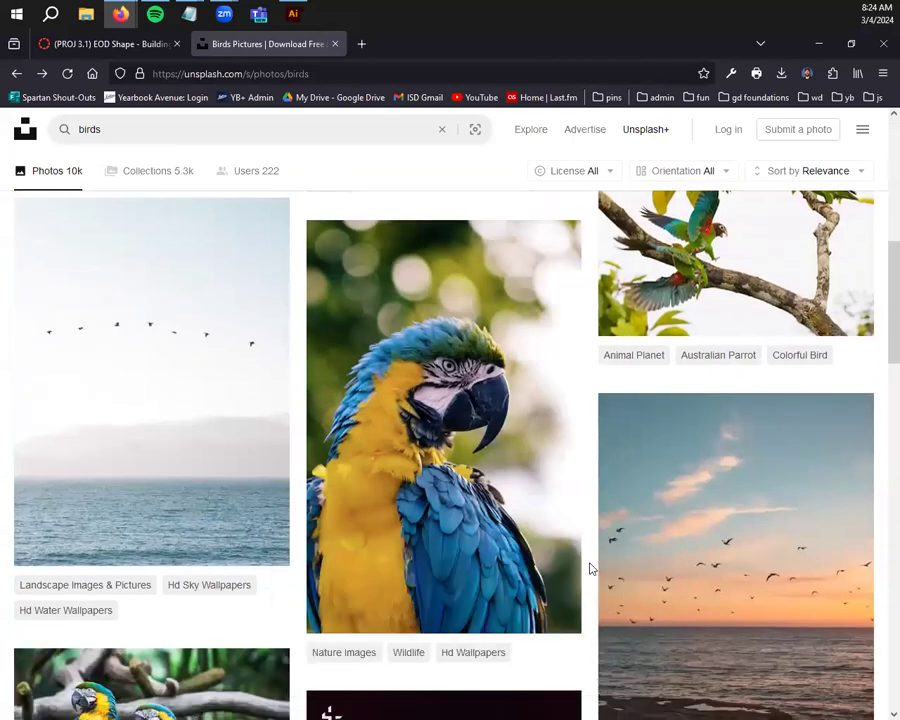
pyautogui.scroll(2, 416, 538)
pyautogui.click(412, 502)
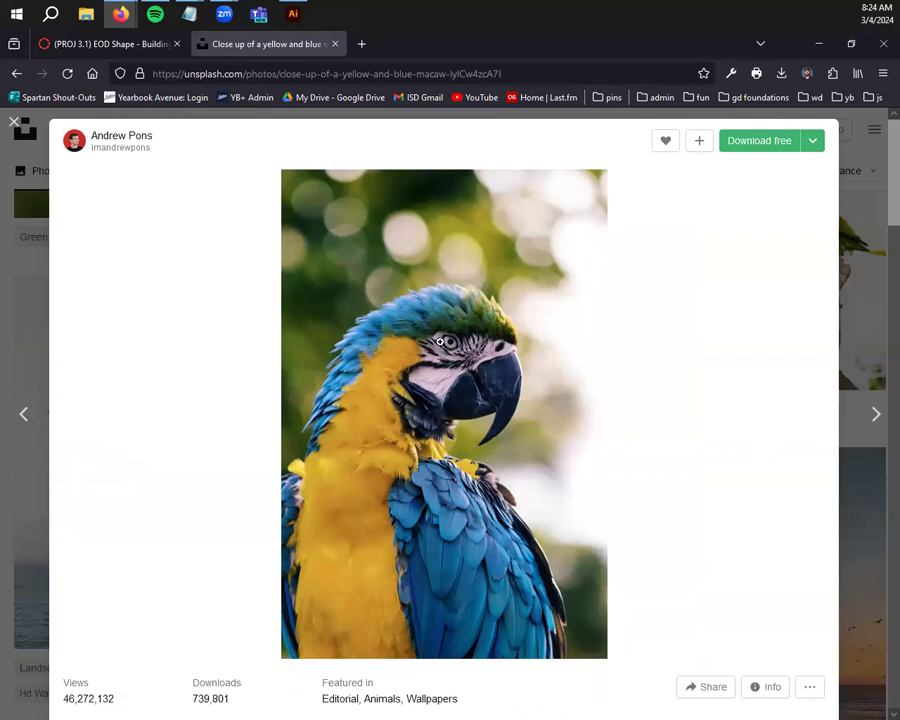
# - Download the macaw photo for free and save it in OneDrive's 2023-24 > s2 > 1gd > PROJ3.1 folder, browsing there from the OneDrive root
pyautogui.click(760, 140)
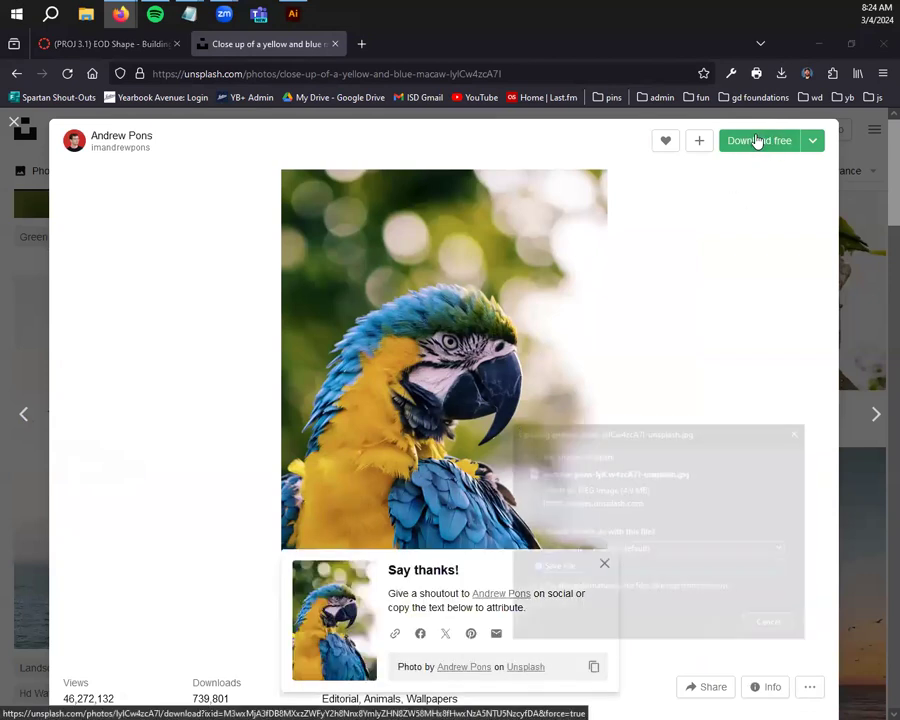
pyautogui.click(714, 625)
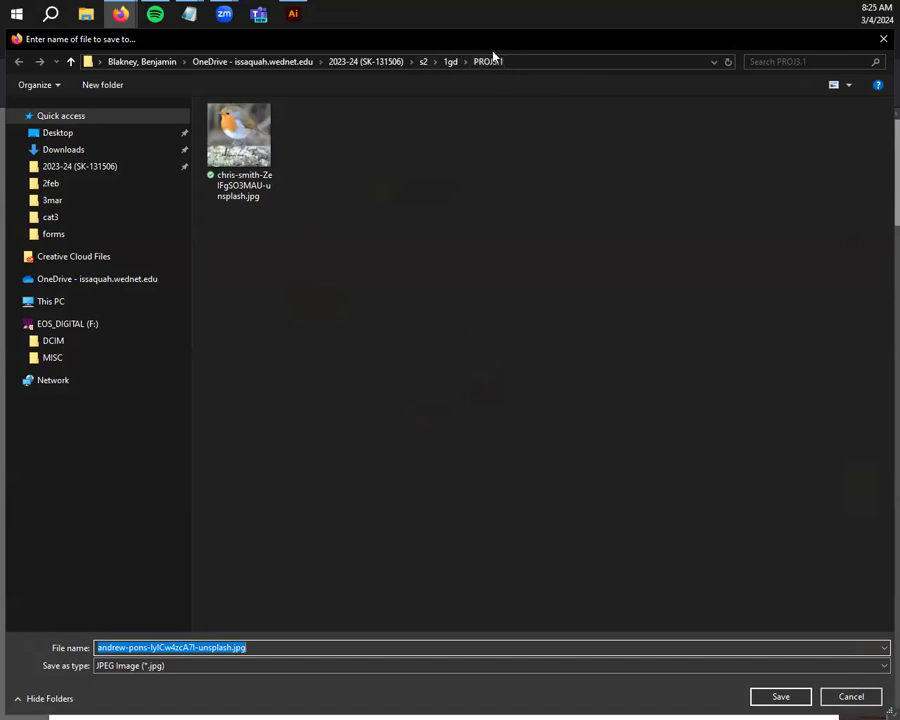
pyautogui.click(356, 62)
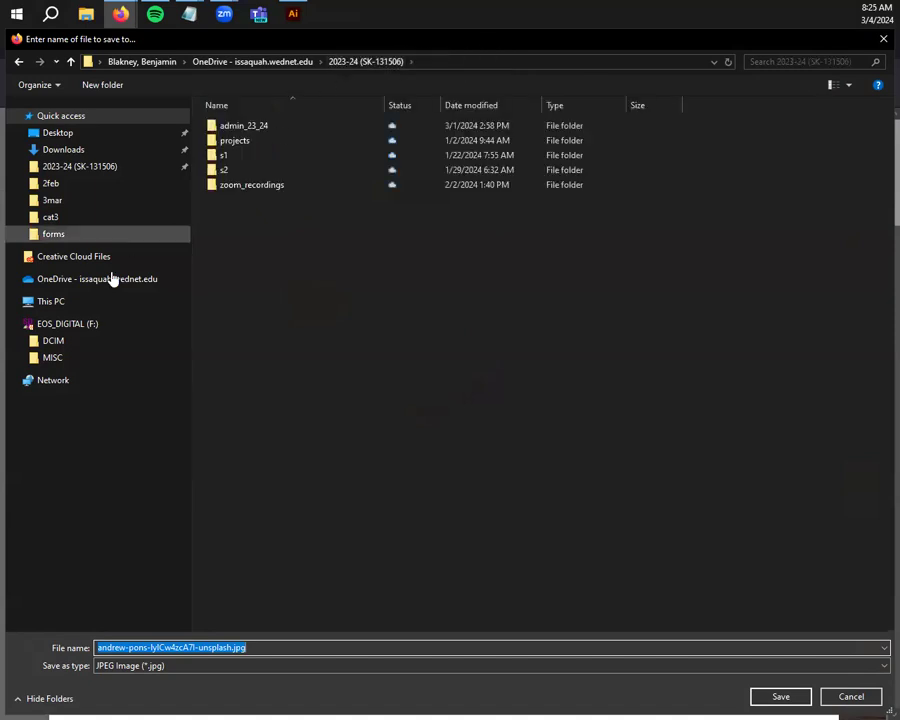
pyautogui.click(84, 281)
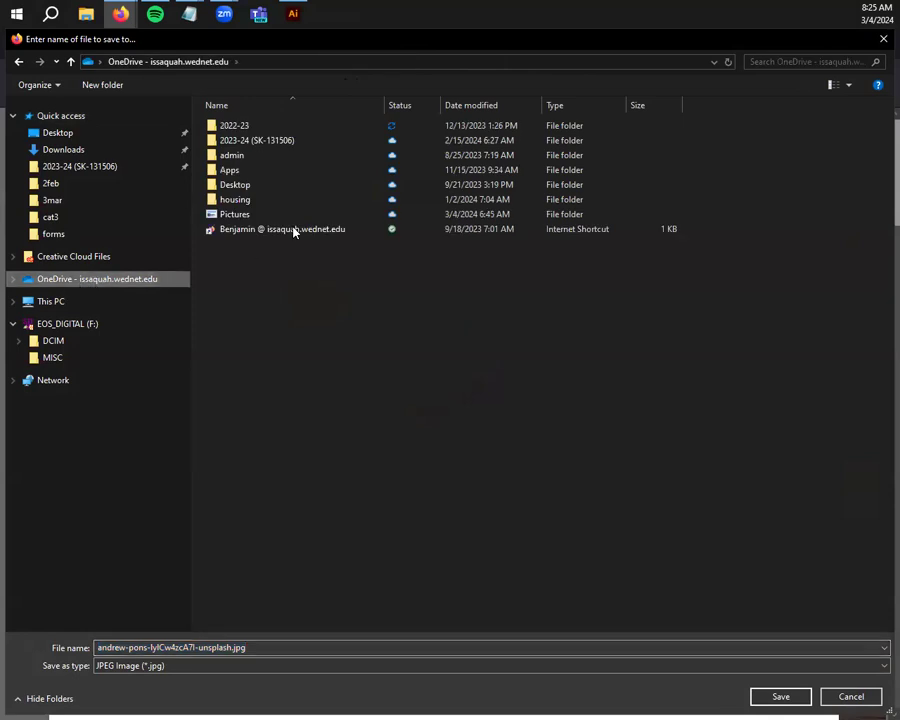
pyautogui.doubleClick(267, 141)
pyautogui.click(246, 174)
pyautogui.doubleClick(246, 174)
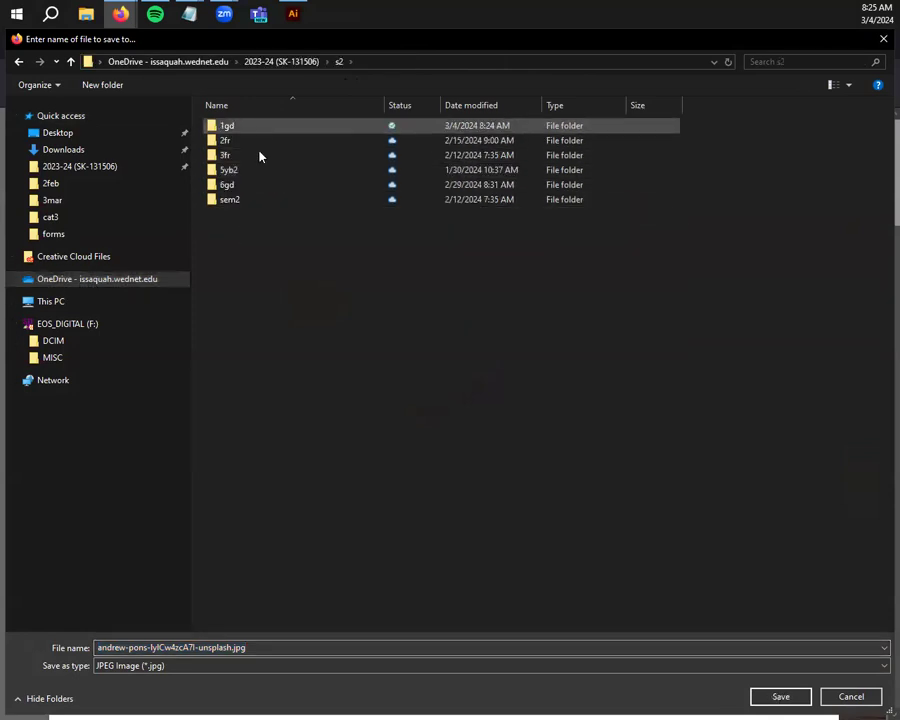
pyautogui.doubleClick(253, 127)
pyautogui.doubleClick(253, 128)
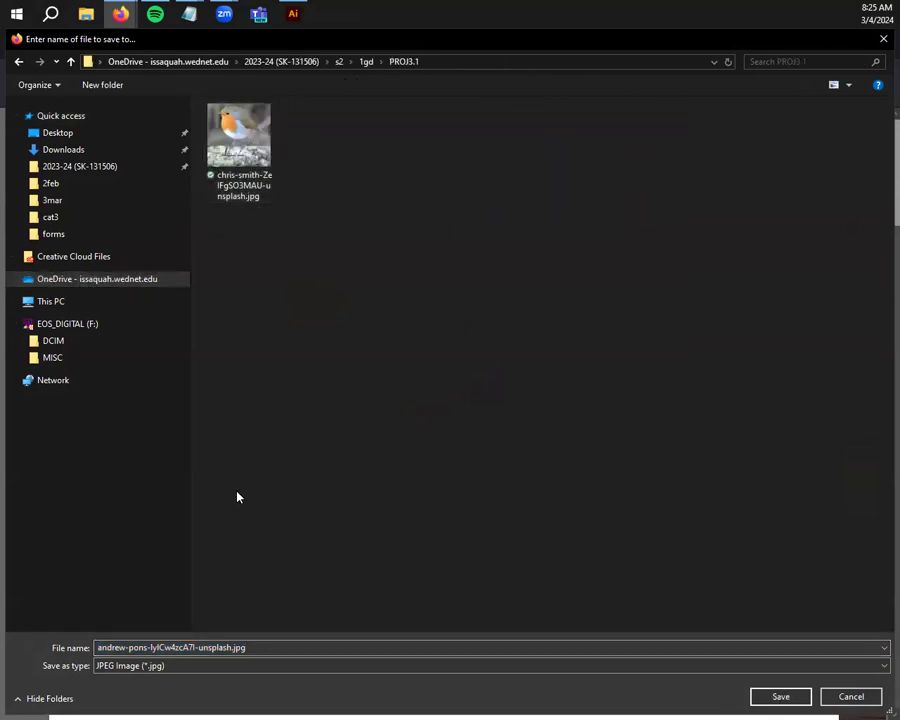
pyautogui.click(780, 697)
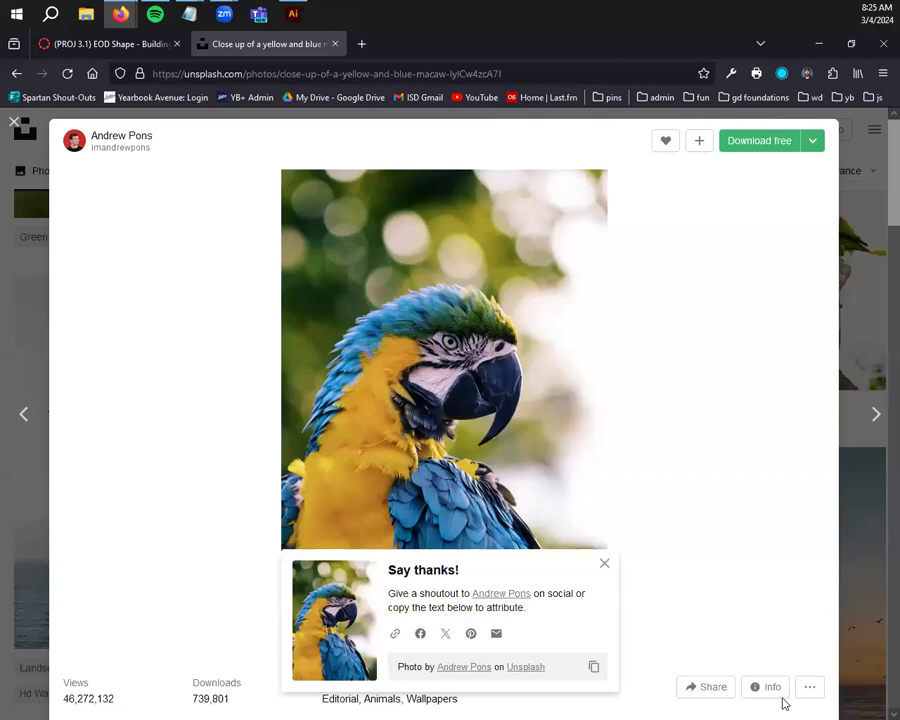
# - Show the downloaded photos in their PROJ3.1 folder, and view the robin image in the photo viewer before minimizing it
pyautogui.click(786, 73)
pyautogui.click(770, 110)
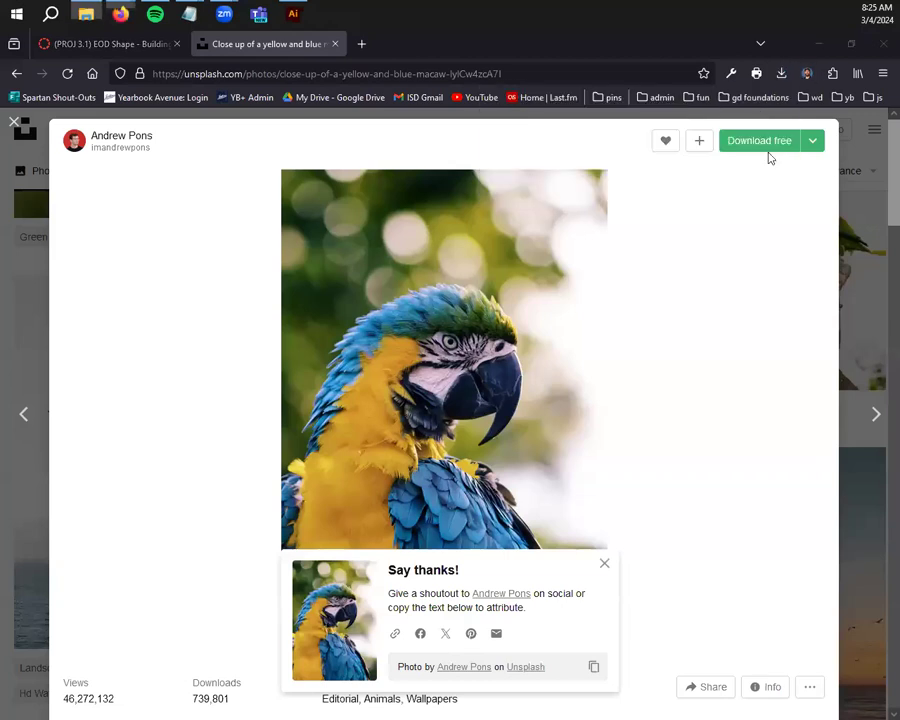
pyautogui.click(584, 433)
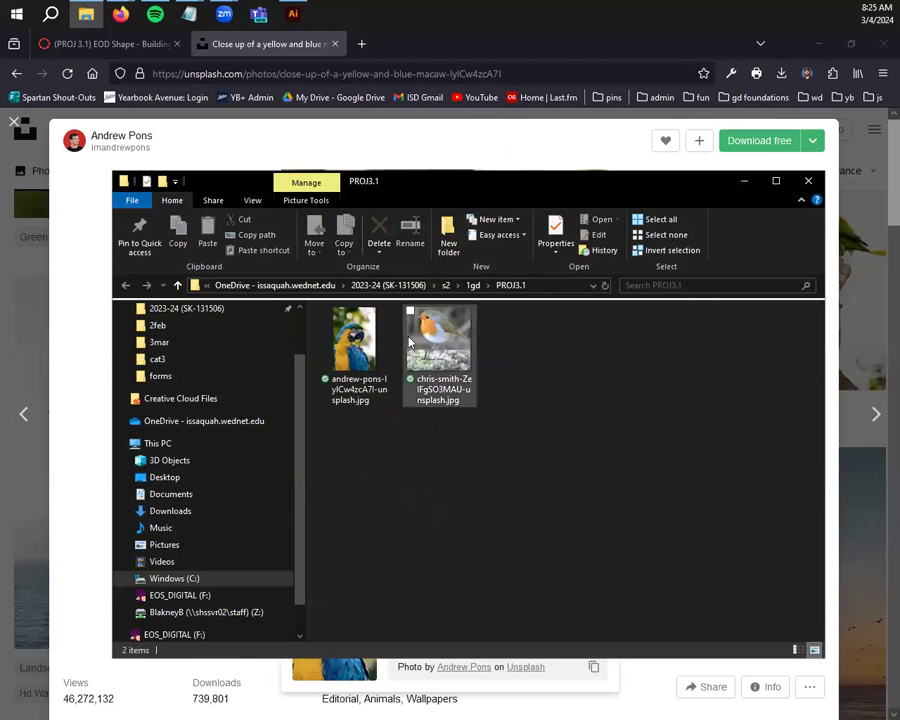
pyautogui.doubleClick(438, 370)
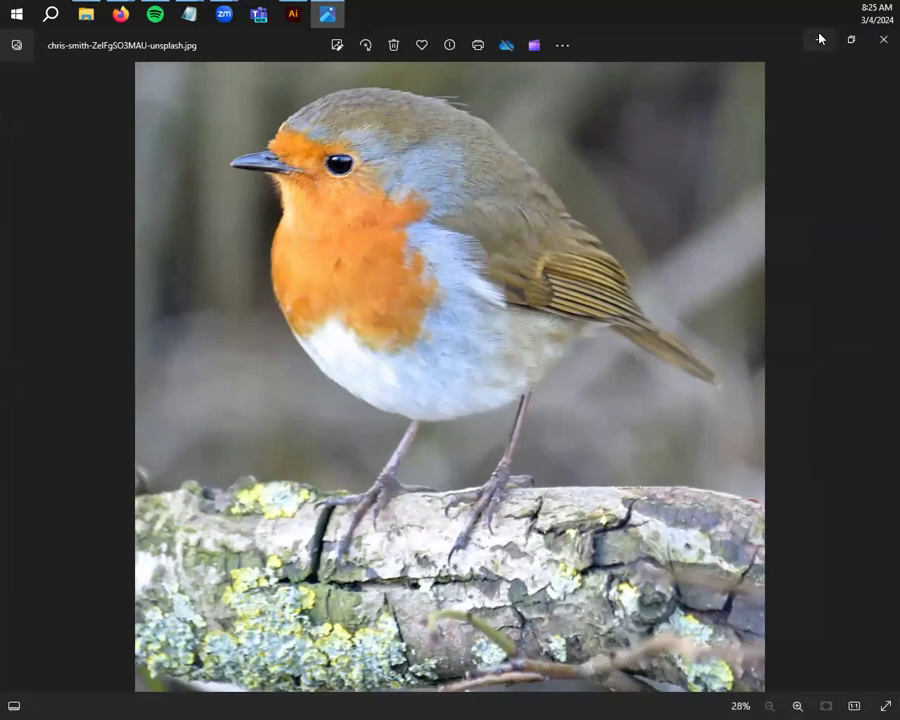
pyautogui.click(820, 39)
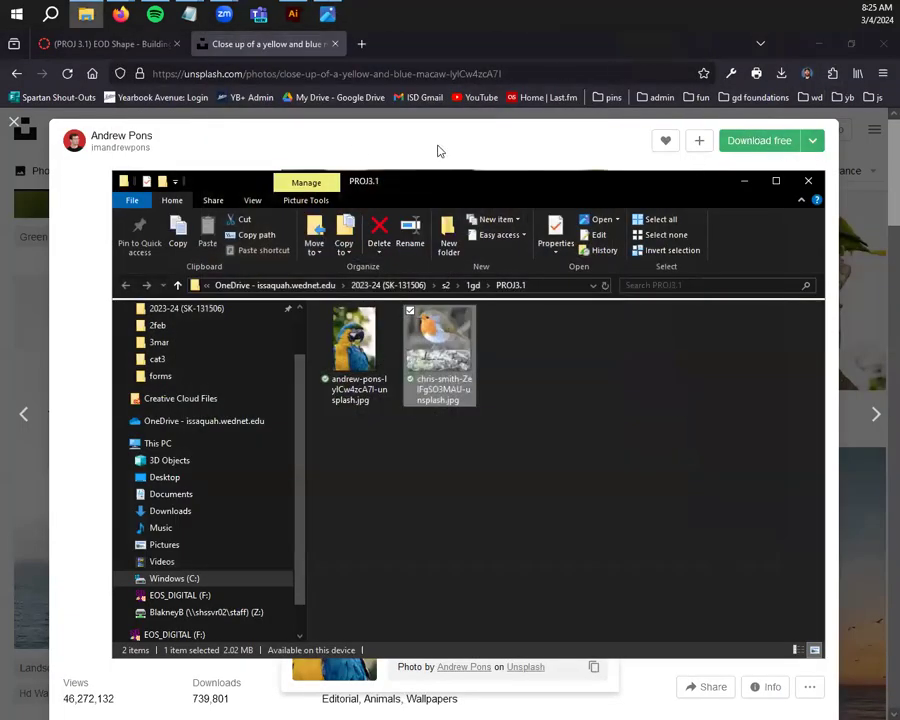
# - Switch to Illustrator and start a new Letter print document with inches as its units
pyautogui.click(291, 14)
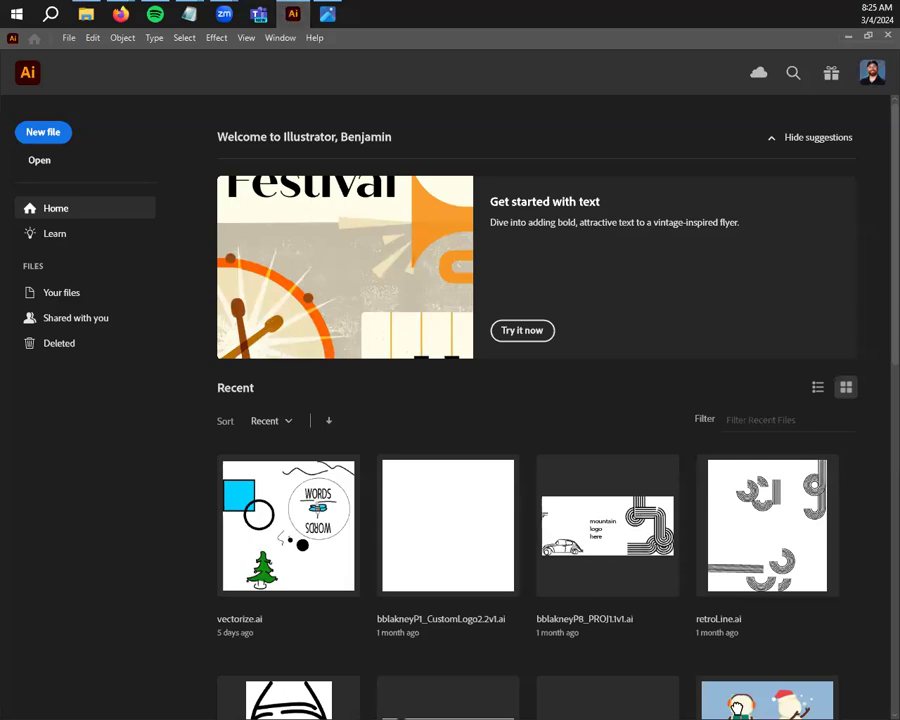
pyautogui.click(40, 133)
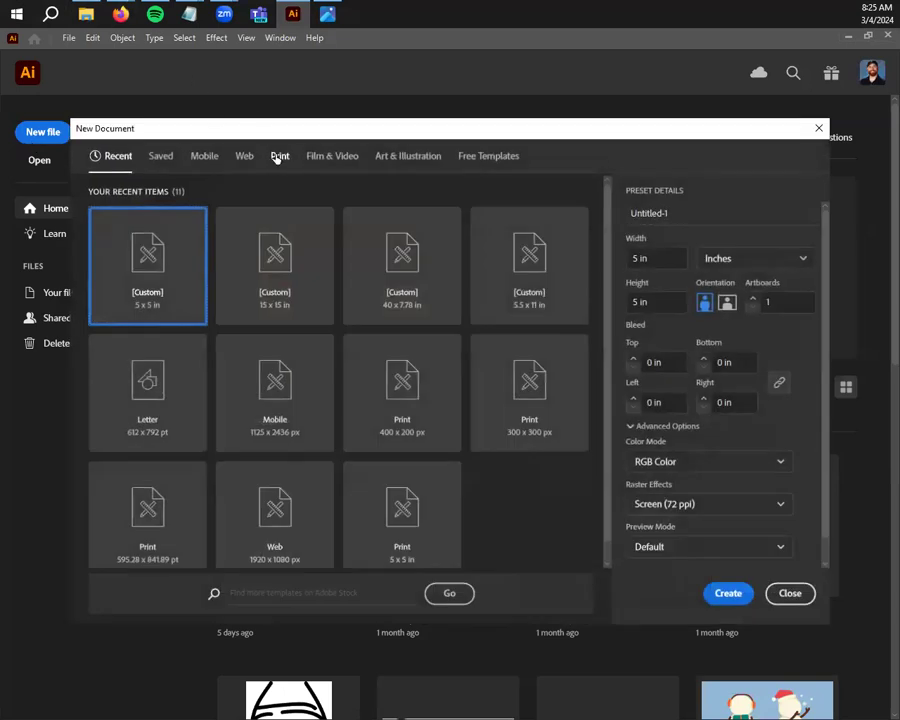
pyautogui.press('Print')
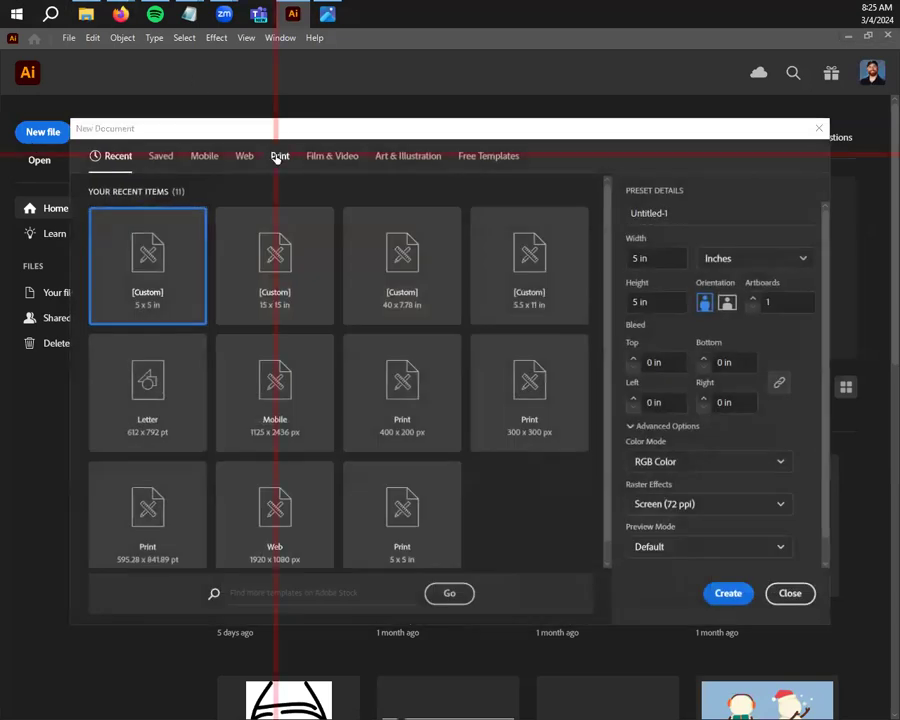
pyautogui.click(279, 158)
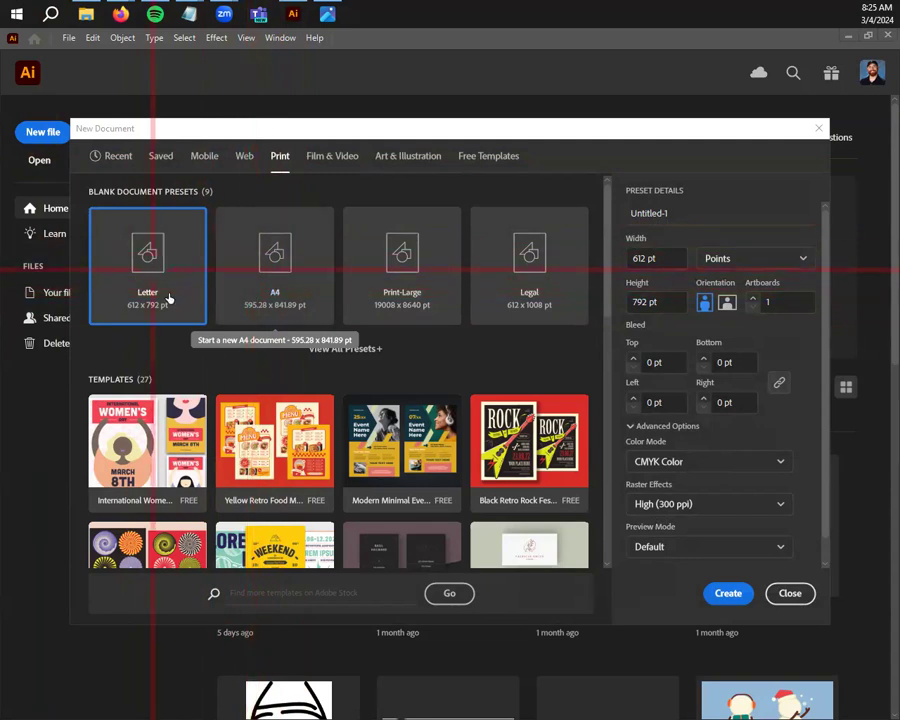
pyautogui.click(754, 261)
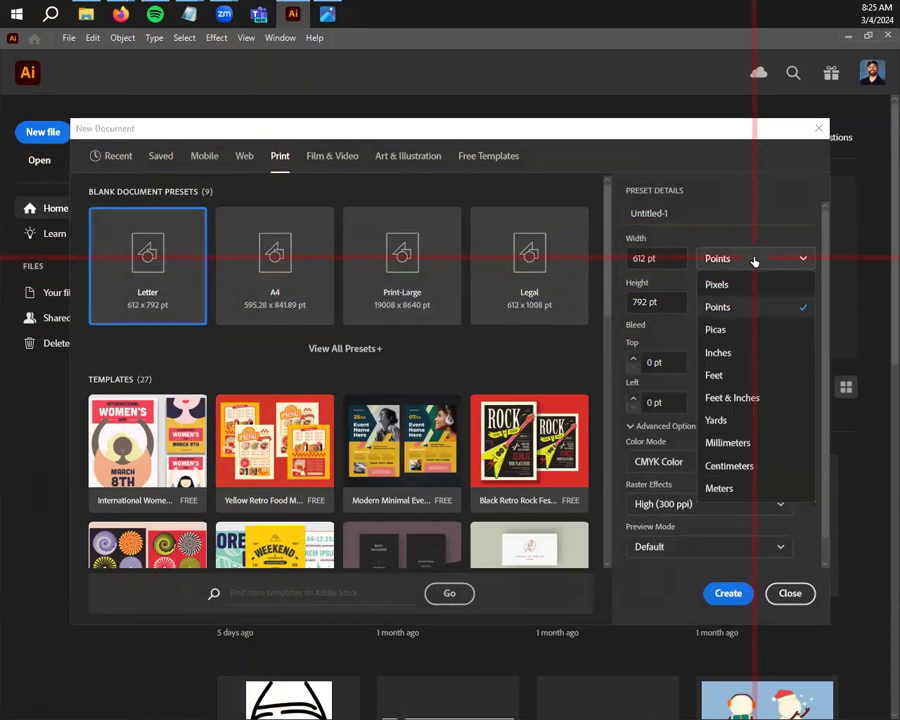
pyautogui.click(745, 355)
# - Set the new document's color mode to RGB, create it, and show its properties
pyautogui.click(709, 462)
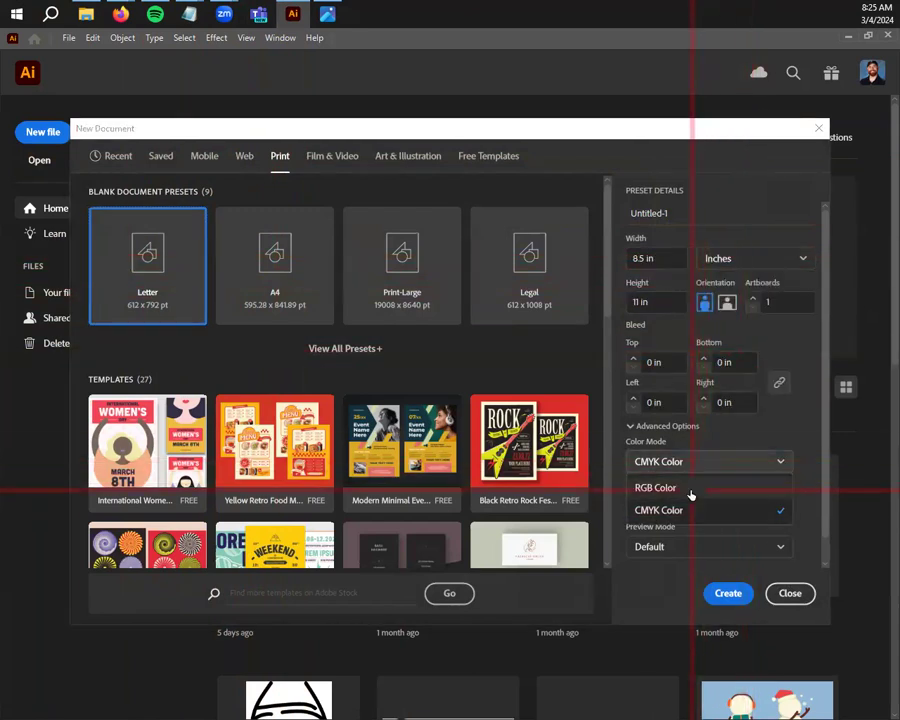
pyautogui.click(690, 492)
pyautogui.click(686, 427)
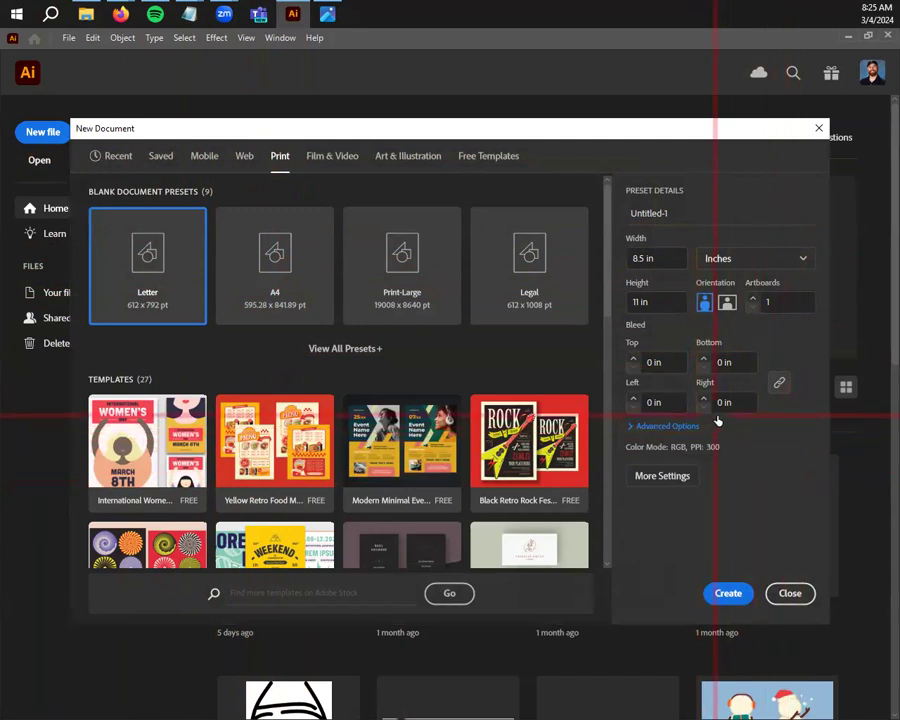
pyautogui.click(656, 430)
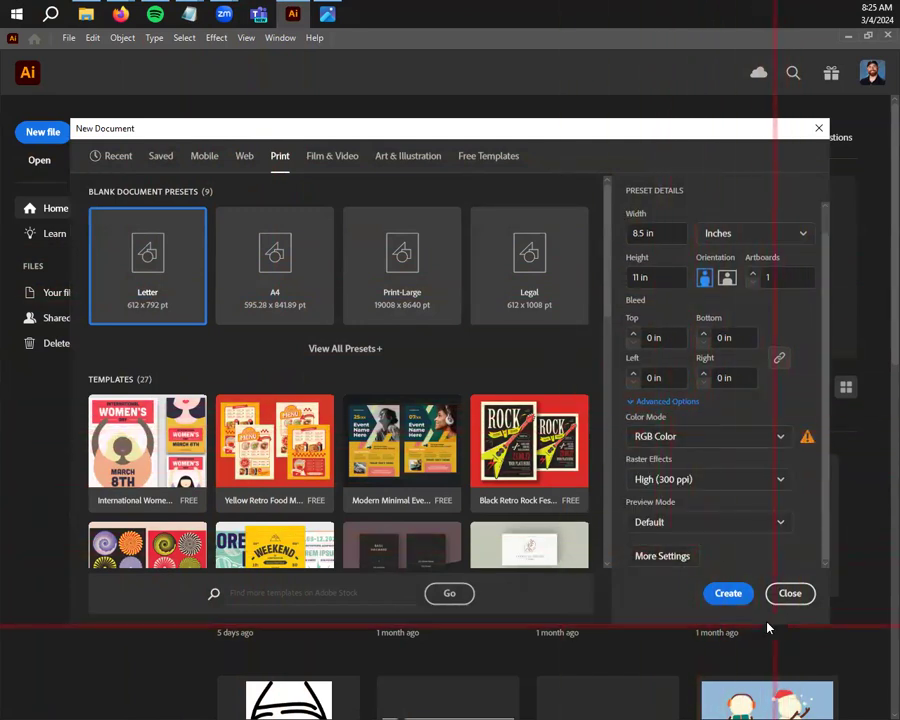
pyautogui.click(736, 602)
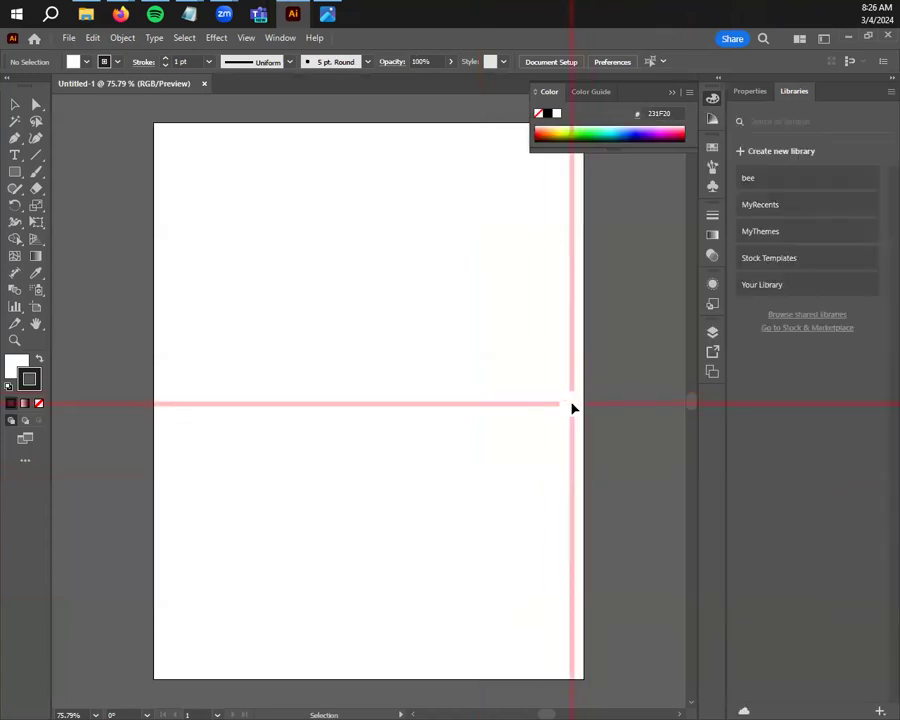
pyautogui.click(749, 91)
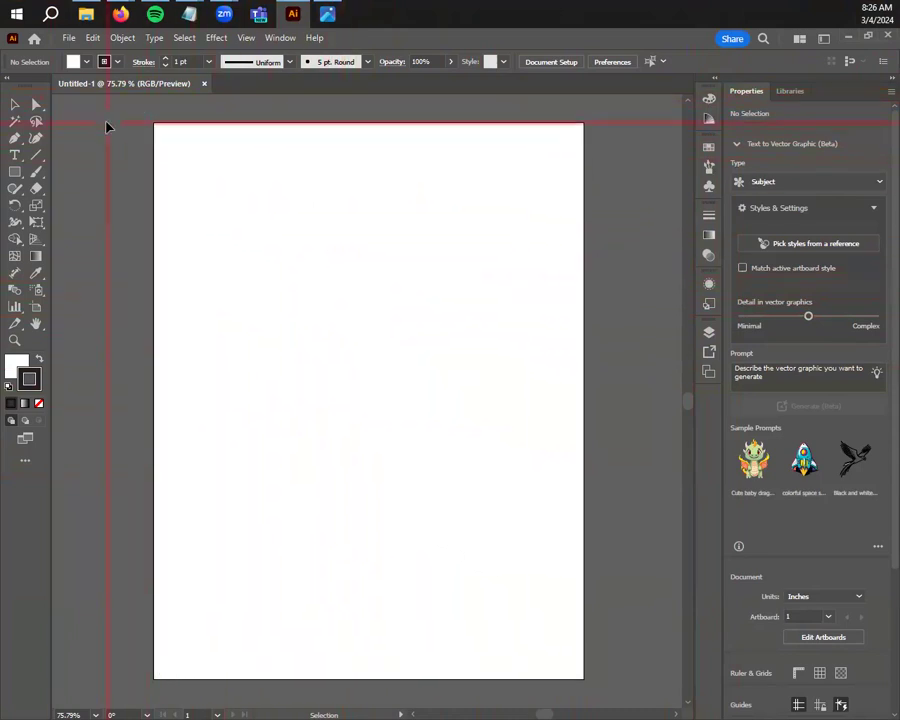
pyautogui.moveTo(23, 86); pyautogui.dragTo(9, 110)
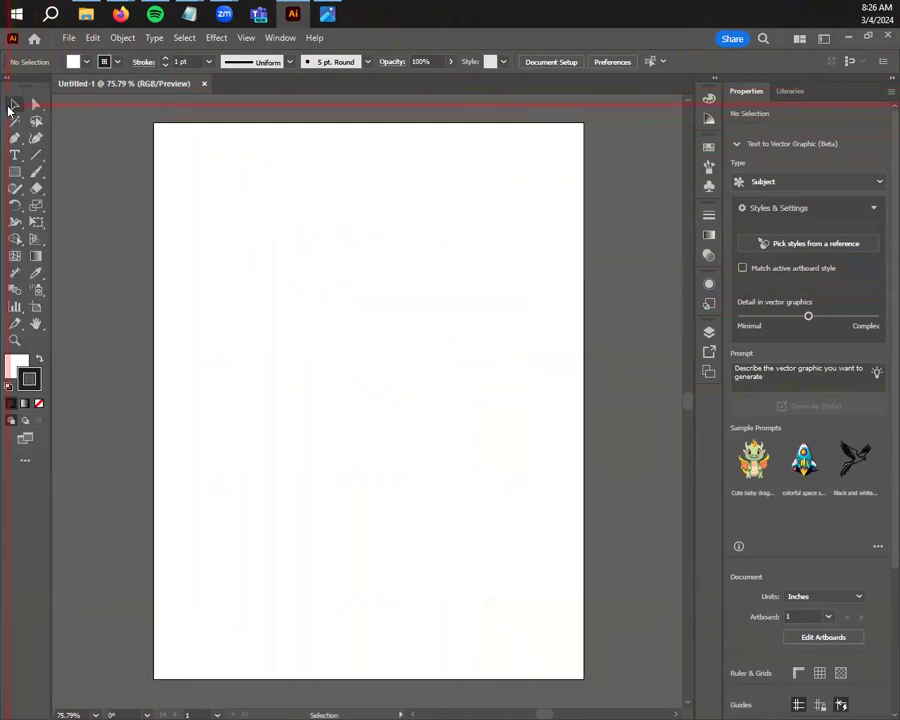
# - Place the robin photo from s2 > 1gd > PROJ3.1 into the document as a linked template
pyautogui.click(68, 37)
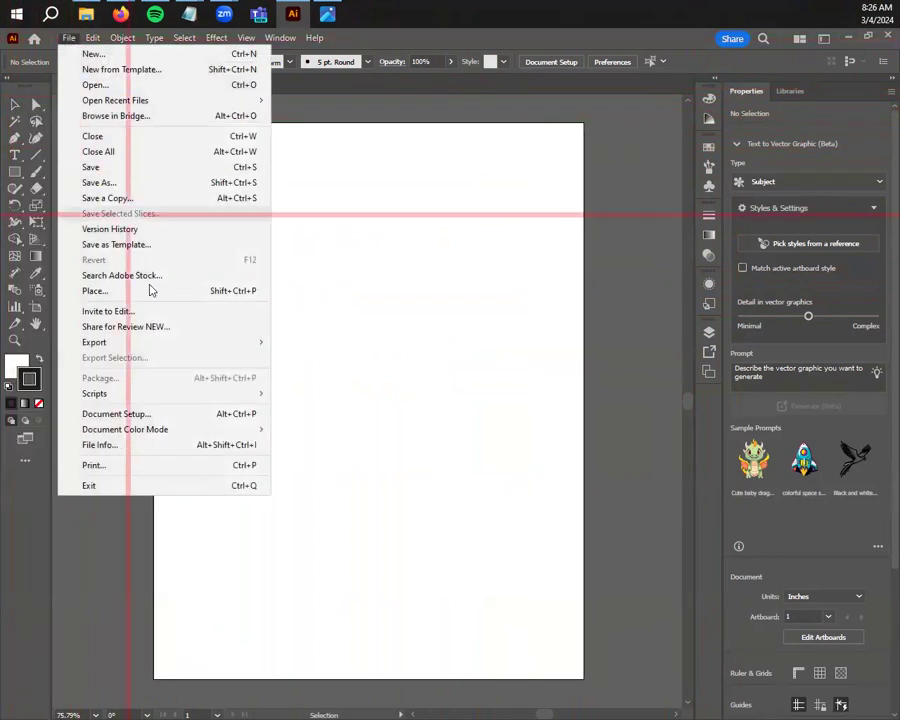
pyautogui.click(139, 291)
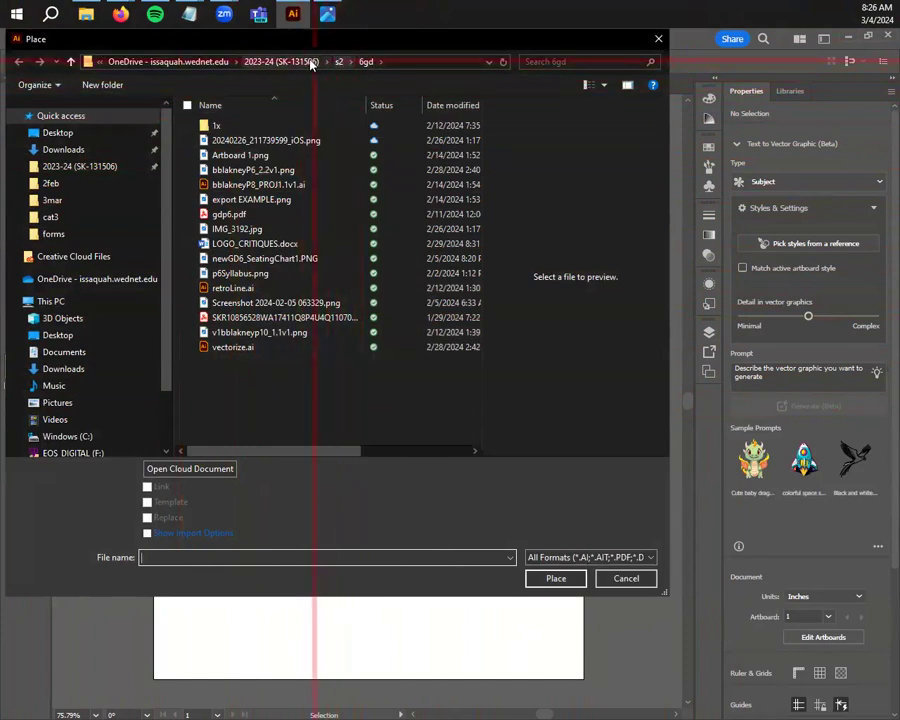
pyautogui.click(339, 61)
pyautogui.doubleClick(215, 125)
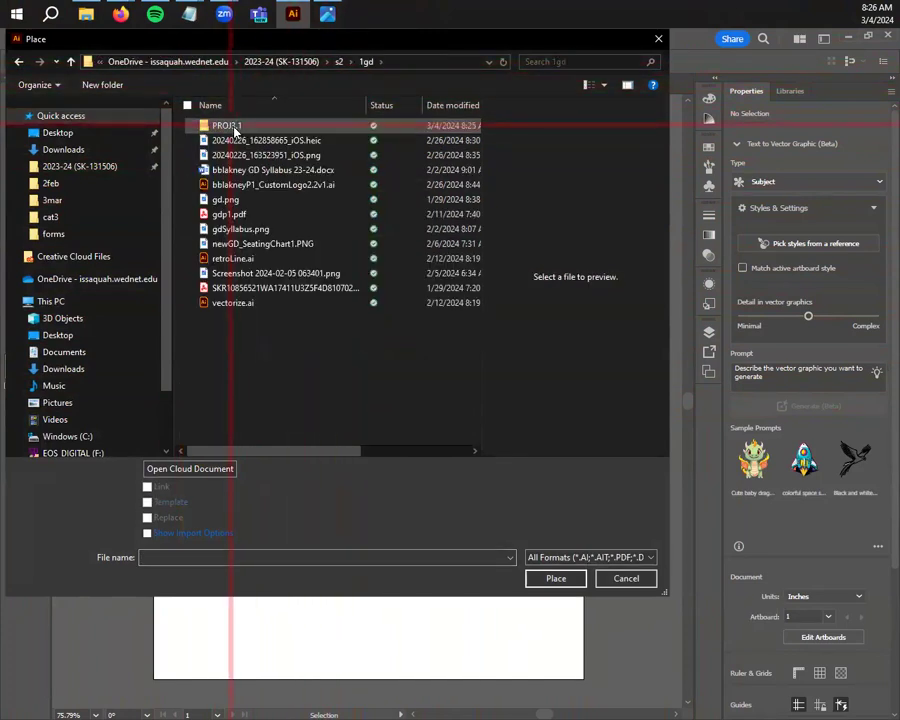
pyautogui.doubleClick(245, 126)
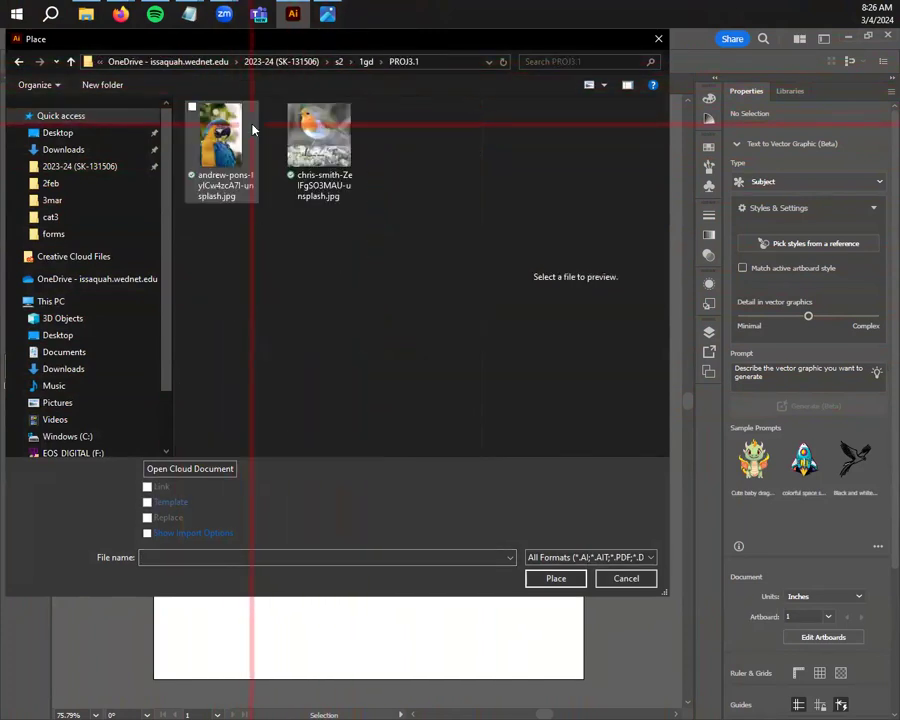
pyautogui.click(308, 158)
pyautogui.click(148, 487)
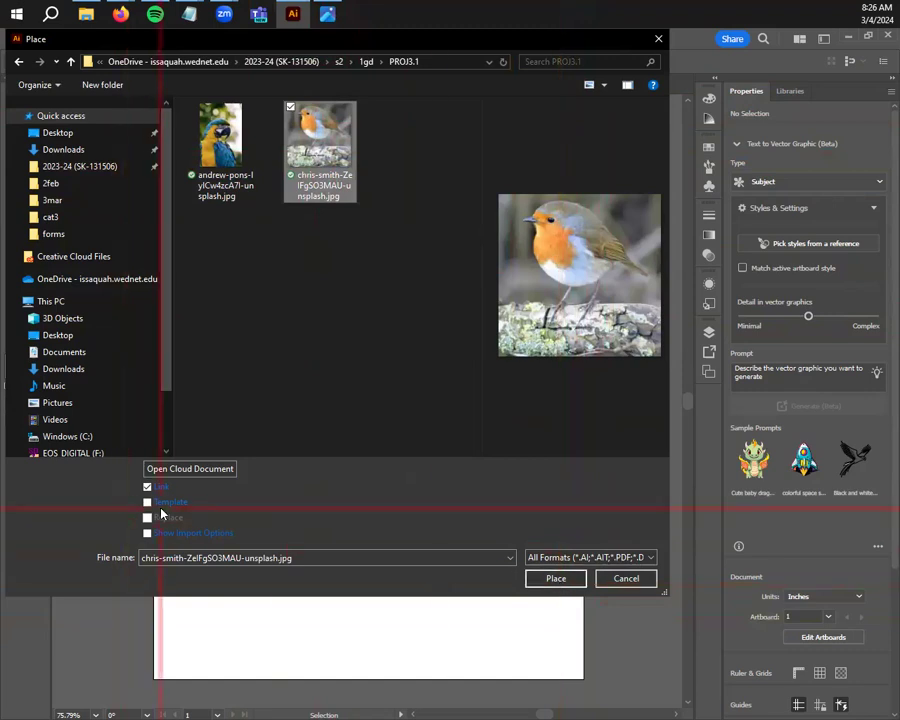
pyautogui.click(150, 502)
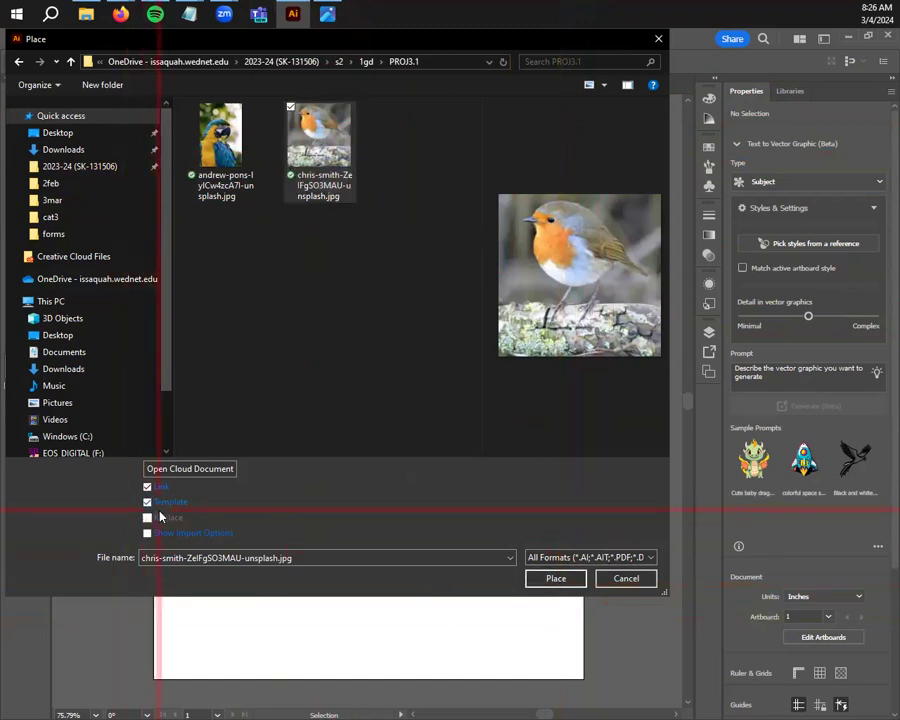
pyautogui.click(563, 580)
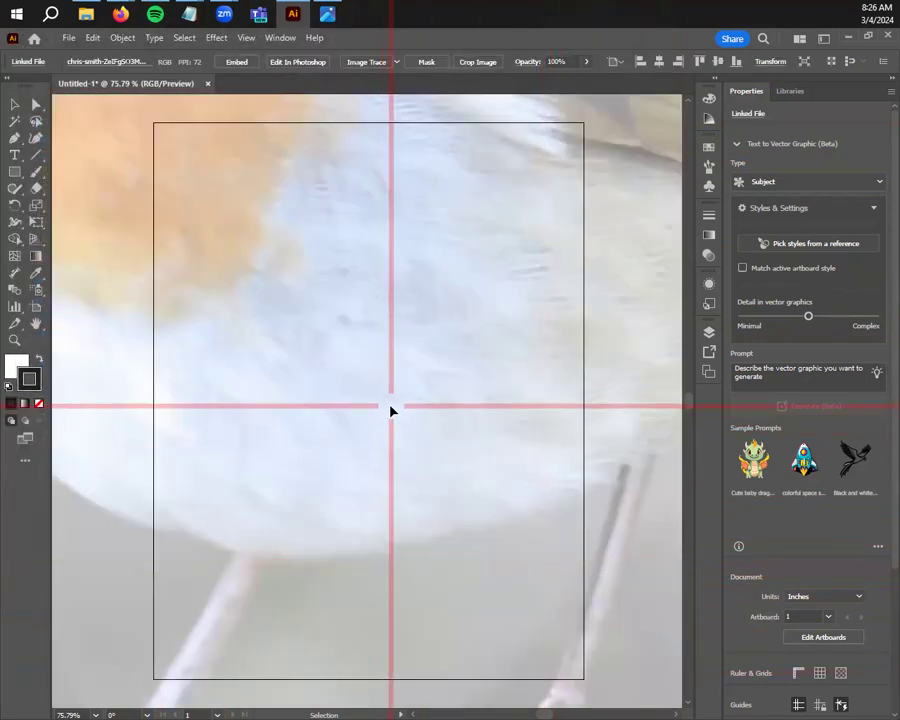
# - Turn off the Template option for the robin photo's layer so the image can be edited
pyautogui.scroll(-6, 390, 420)
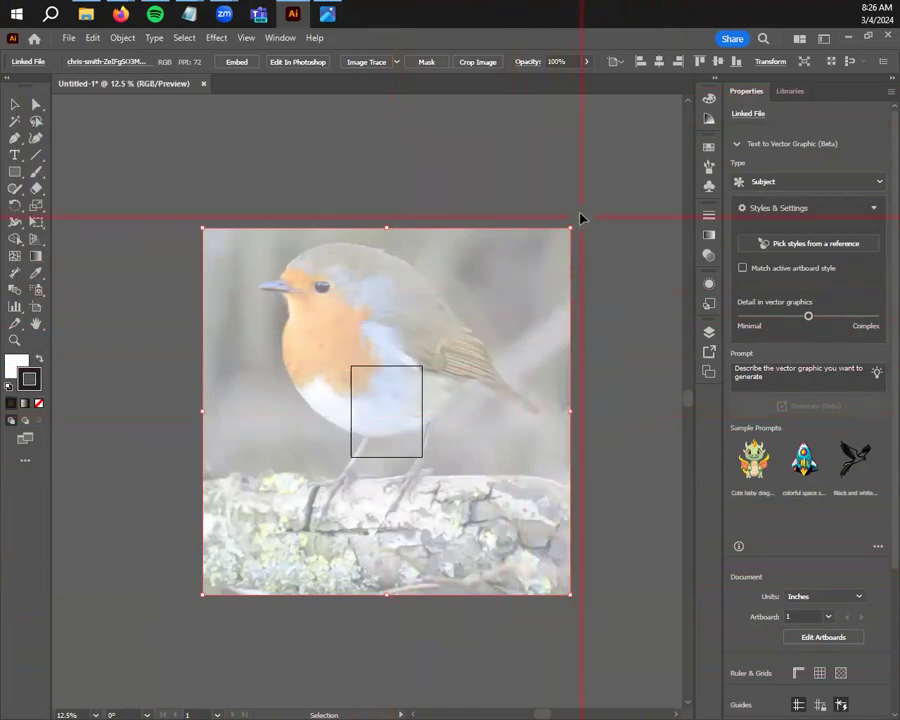
pyautogui.moveTo(569, 228); pyautogui.dragTo(348, 458)
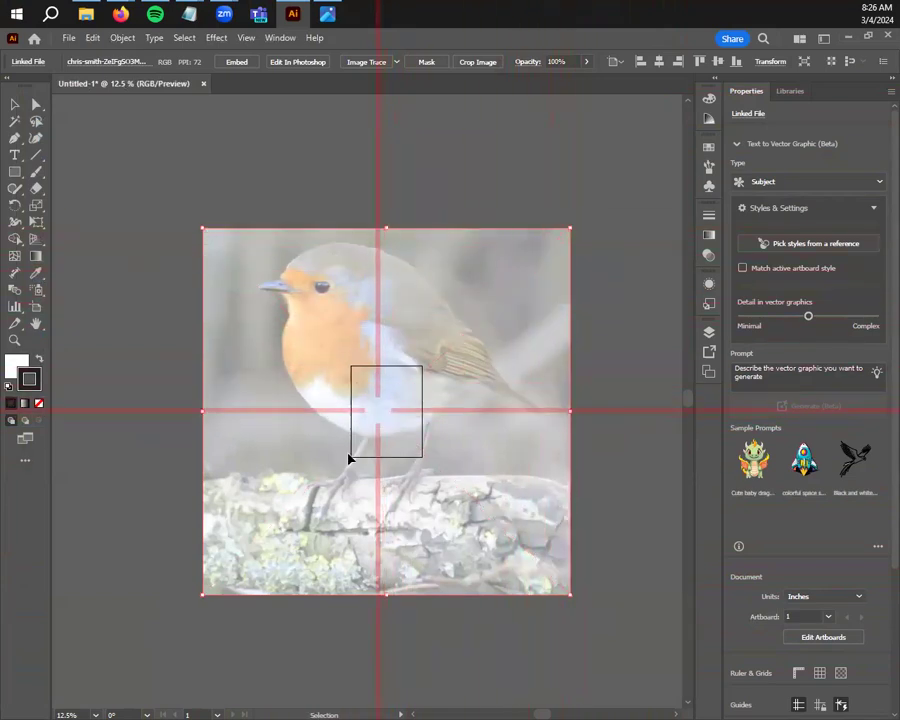
pyautogui.click(705, 334)
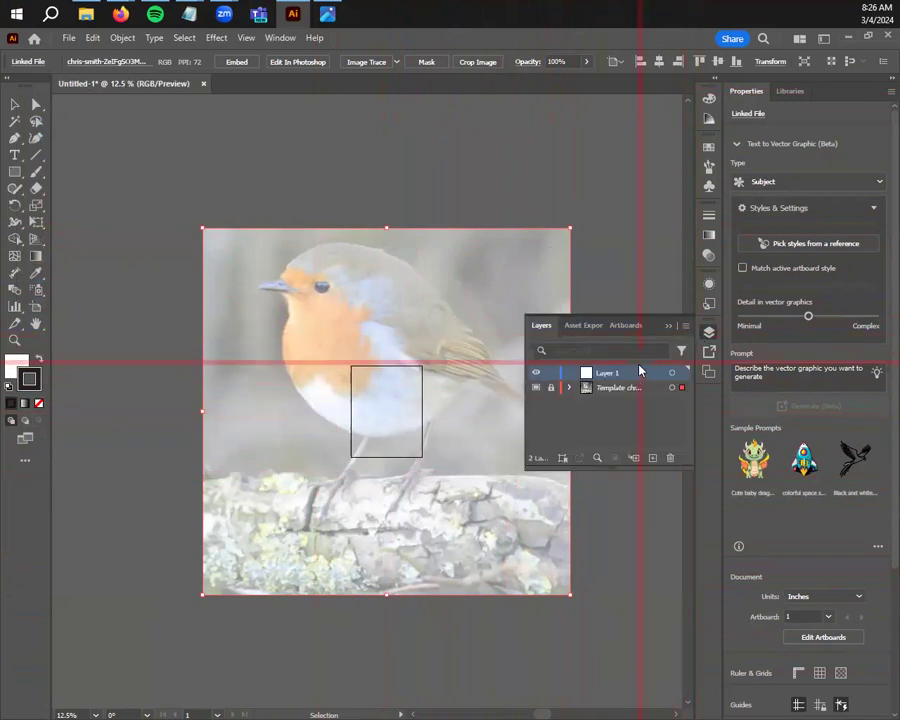
pyautogui.doubleClick(646, 388)
pyautogui.click(356, 388)
pyautogui.click(402, 453)
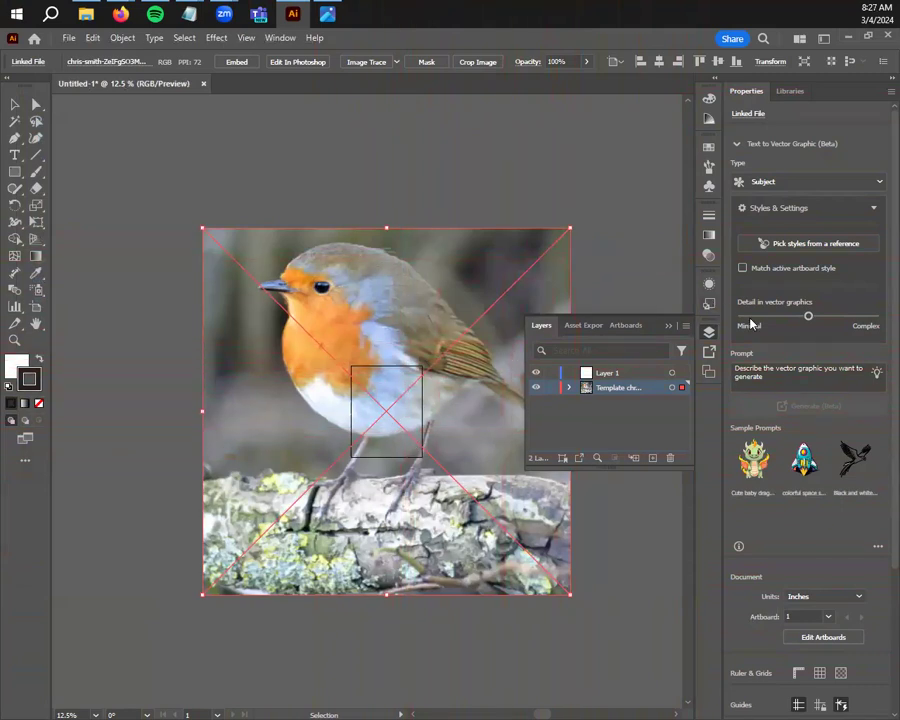
# - Scale the robin photo down proportionally to about 8.81 in square and center it on the artboard
pyautogui.click(710, 333)
pyautogui.moveTo(565, 230); pyautogui.dragTo(346, 450)
pyautogui.moveTo(270, 492); pyautogui.dragTo(437, 401)
pyautogui.moveTo(470, 366); pyautogui.dragTo(396, 408)
pyautogui.moveTo(435, 378); pyautogui.dragTo(398, 399)
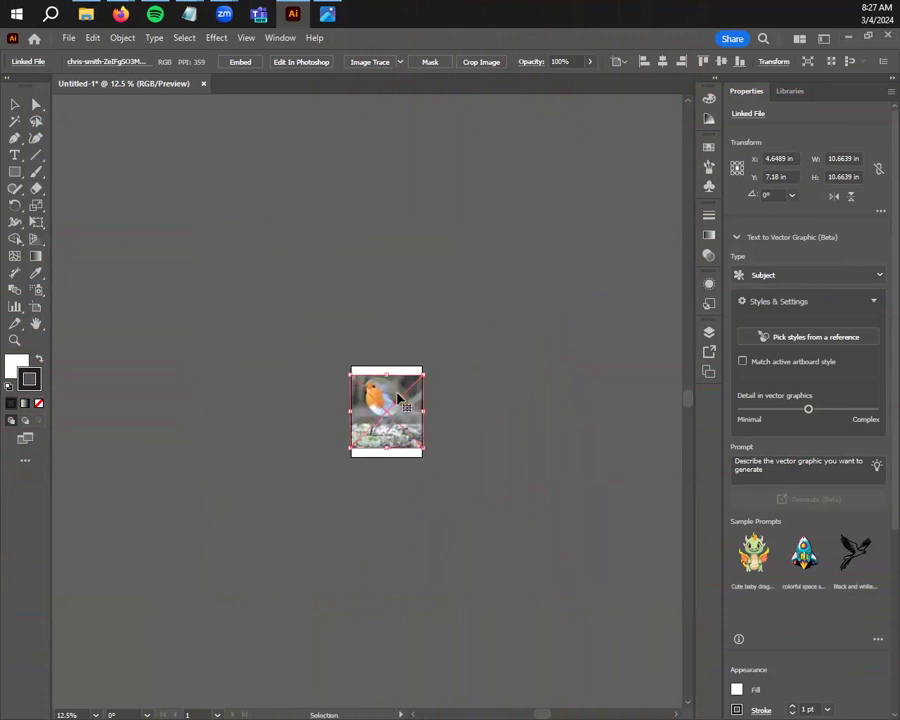
pyautogui.scroll(5, 398, 399)
pyautogui.scroll(-1, 400, 406)
pyautogui.scroll(1, 378, 435)
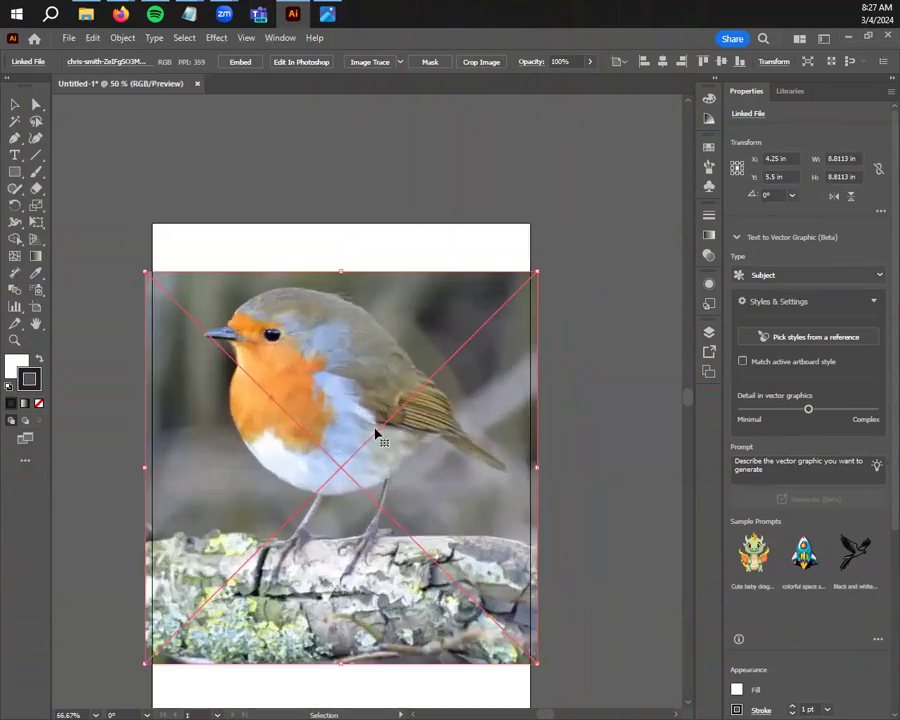
pyautogui.moveTo(346, 414); pyautogui.dragTo(367, 346)
# - Make the robin photo's layer a template again, with images dimmed to 50%
pyautogui.click(709, 332)
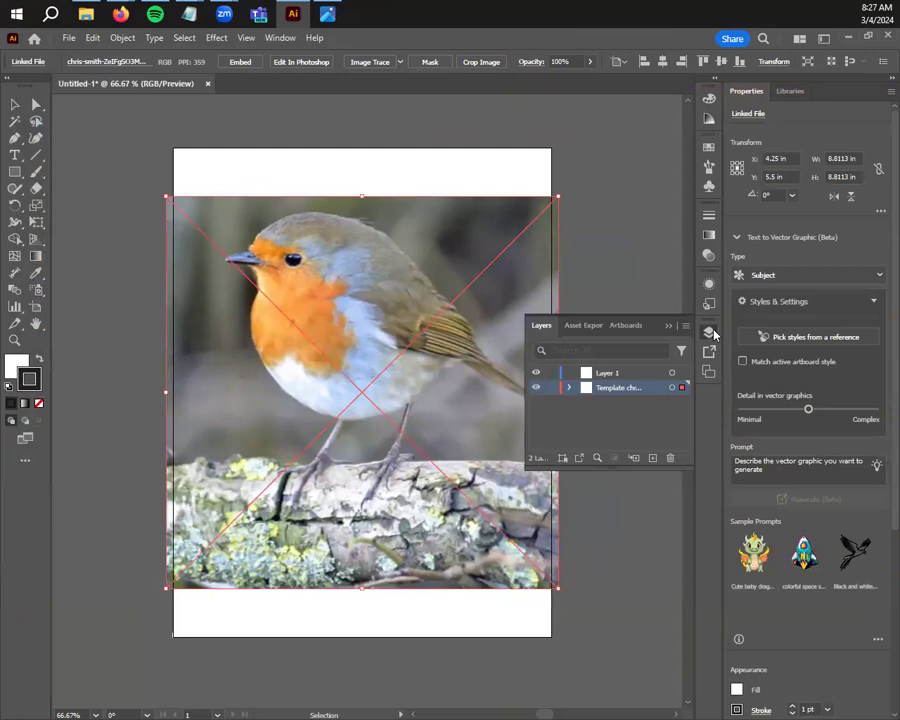
pyautogui.doubleClick(652, 391)
pyautogui.click(338, 439)
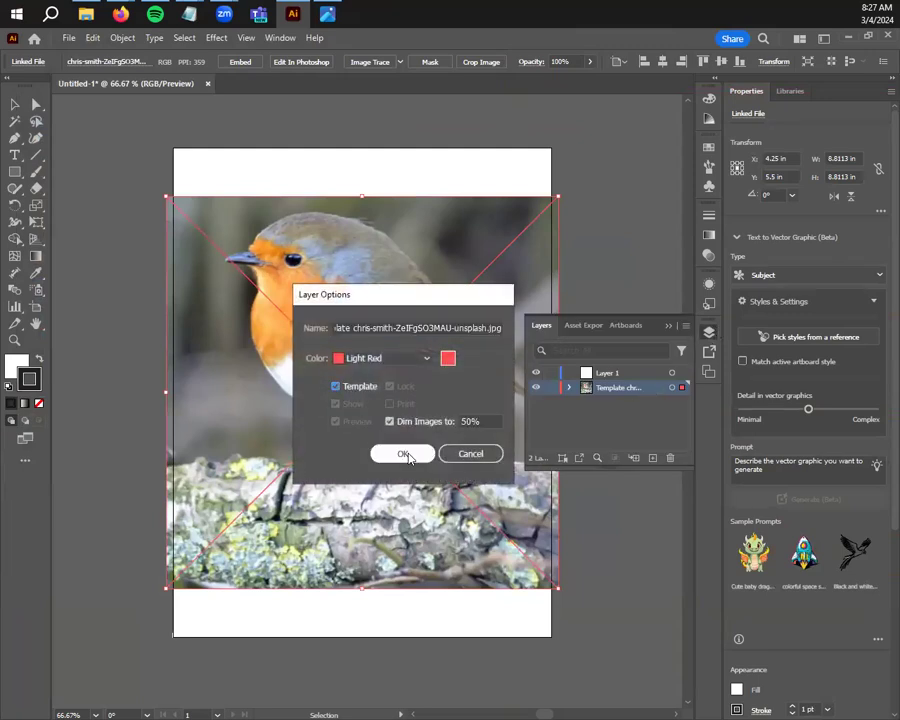
pyautogui.click(400, 452)
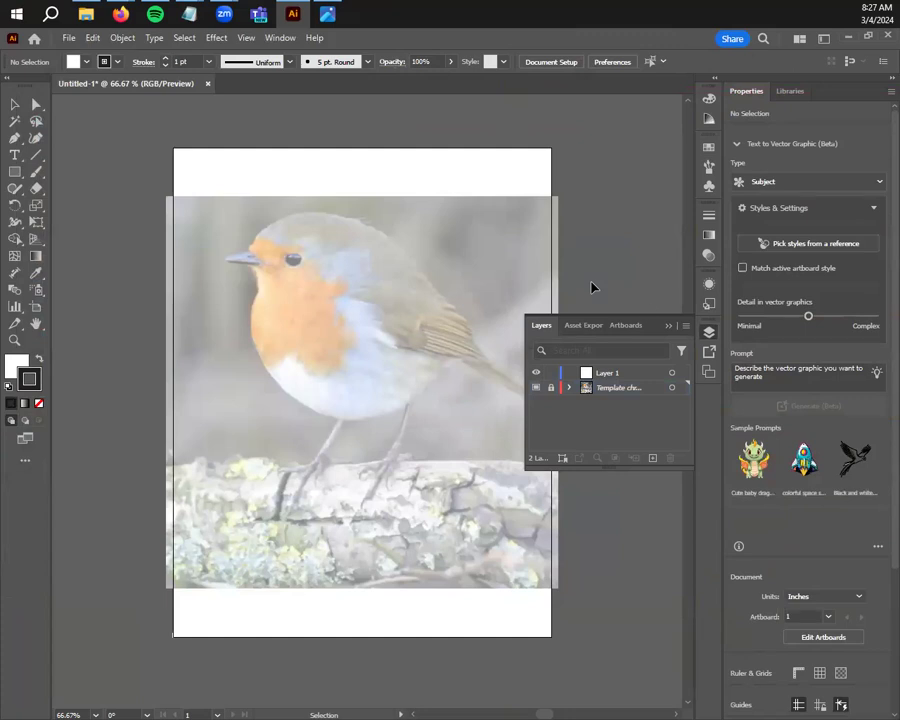
pyautogui.click(711, 333)
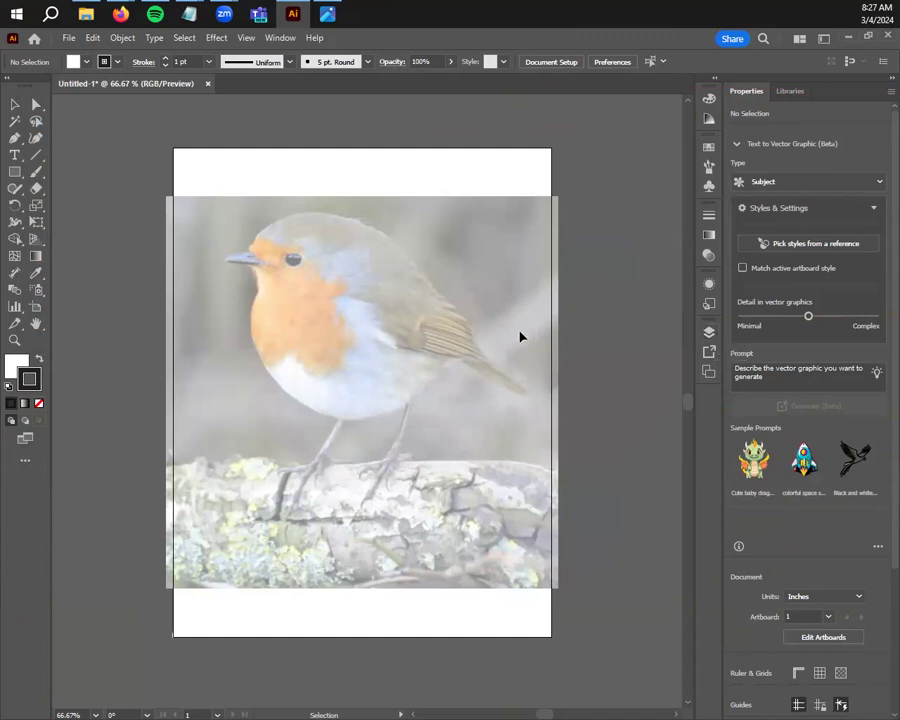
# - Display the Pathfinder panel group and position it over the upper part of the robin photo
pyautogui.click(281, 38)
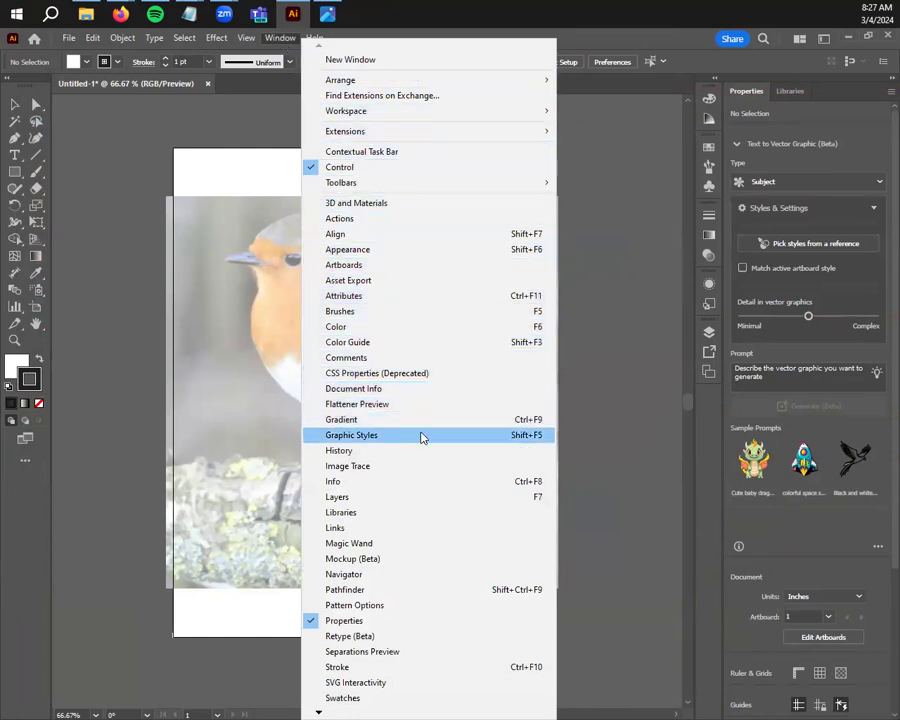
pyautogui.click(404, 598)
pyautogui.moveTo(223, 179); pyautogui.dragTo(579, 107)
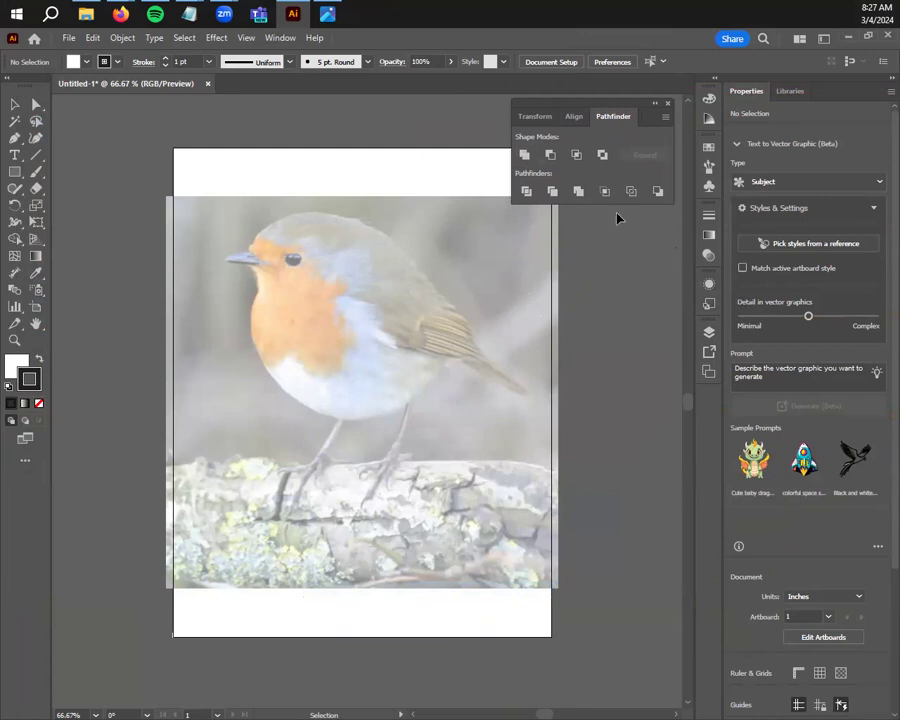
# - Compare the Transform, Align and Pathfinder options available in the floating group
pyautogui.click(539, 117)
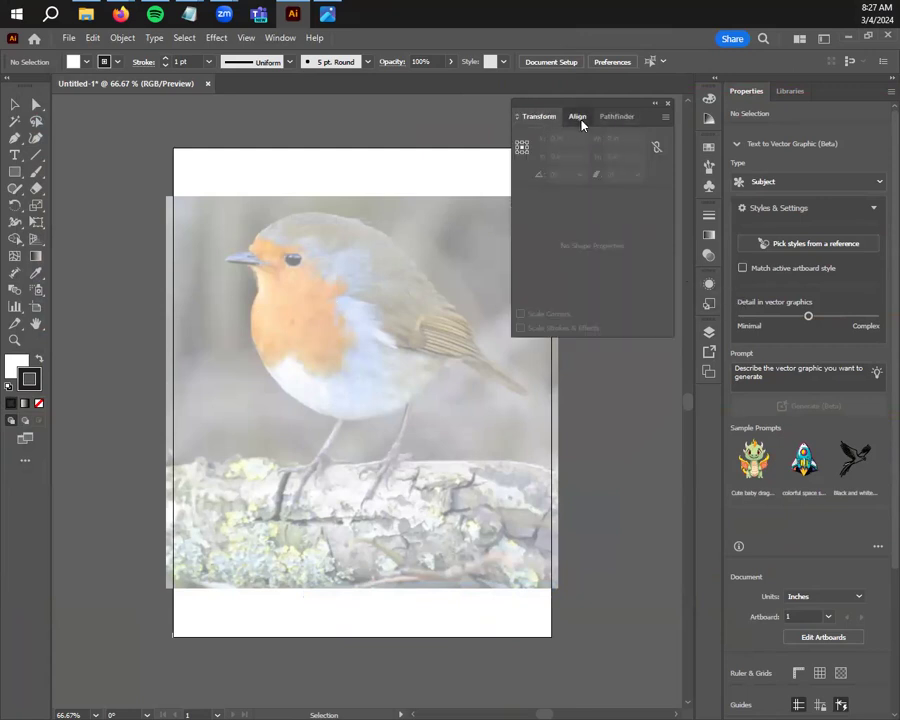
pyautogui.click(607, 121)
pyautogui.click(571, 120)
pyautogui.click(544, 120)
pyautogui.click(575, 120)
pyautogui.click(606, 118)
pyautogui.click(580, 121)
pyautogui.click(540, 117)
pyautogui.moveTo(603, 107); pyautogui.dragTo(532, 114)
pyautogui.click(505, 124)
pyautogui.click(544, 122)
pyautogui.click(466, 122)
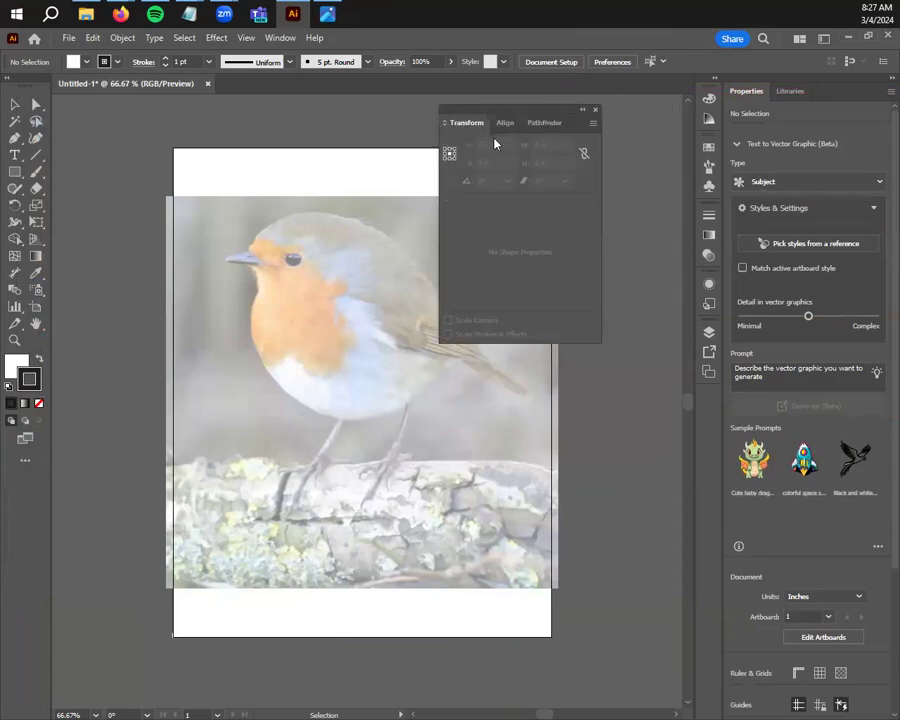
# - Rearrange the floating group so Pathfinder and Transform share one window, with Align in its own window directly beneath
pyautogui.moveTo(500, 124); pyautogui.dragTo(278, 234)
pyautogui.moveTo(460, 127); pyautogui.dragTo(580, 356)
pyautogui.moveTo(532, 117); pyautogui.dragTo(562, 131)
pyautogui.moveTo(380, 222); pyautogui.dragTo(422, 117)
pyautogui.moveTo(611, 388); pyautogui.dragTo(566, 131)
pyautogui.moveTo(373, 120); pyautogui.dragTo(569, 242)
pyautogui.click(519, 133)
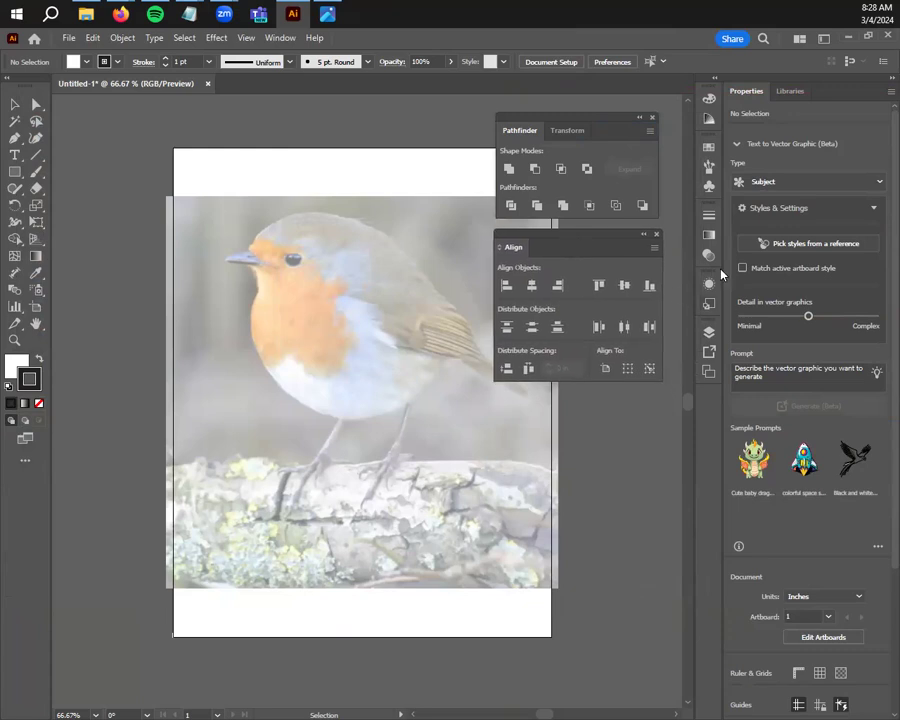
pyautogui.click(710, 283)
pyautogui.click(710, 283)
# - Check the layer stack to see which layer is active above the dimmed robin photo
pyautogui.hotkey('ctrl', '+')
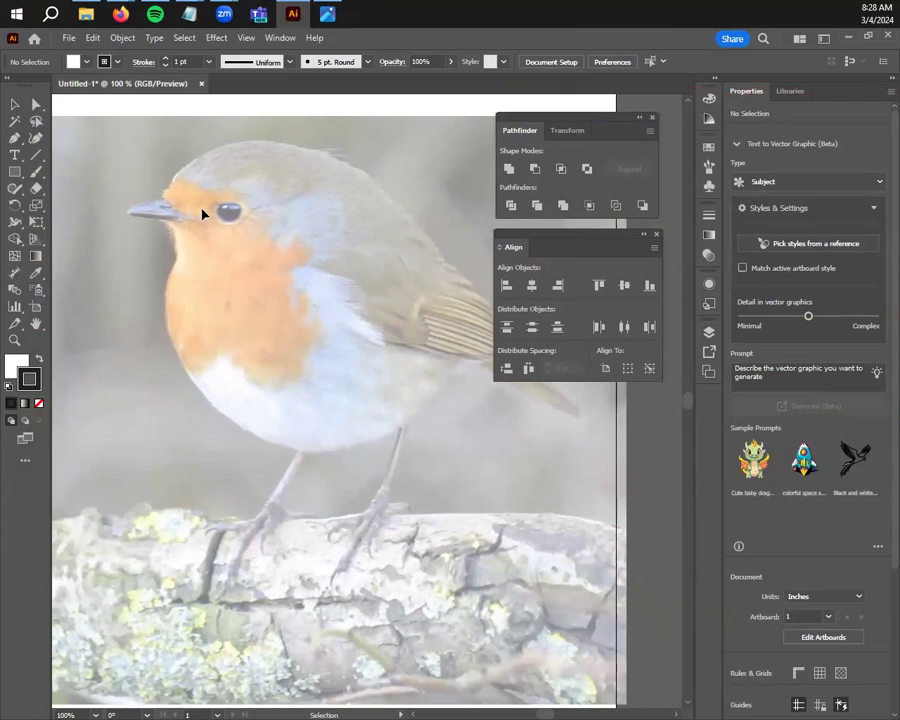
pyautogui.click(709, 333)
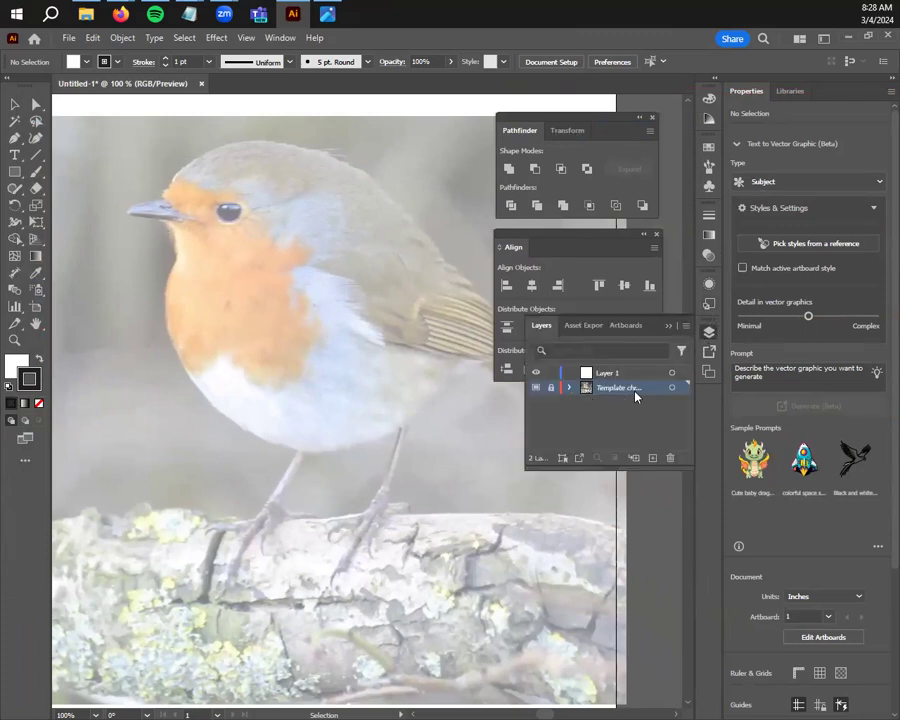
pyautogui.click(709, 333)
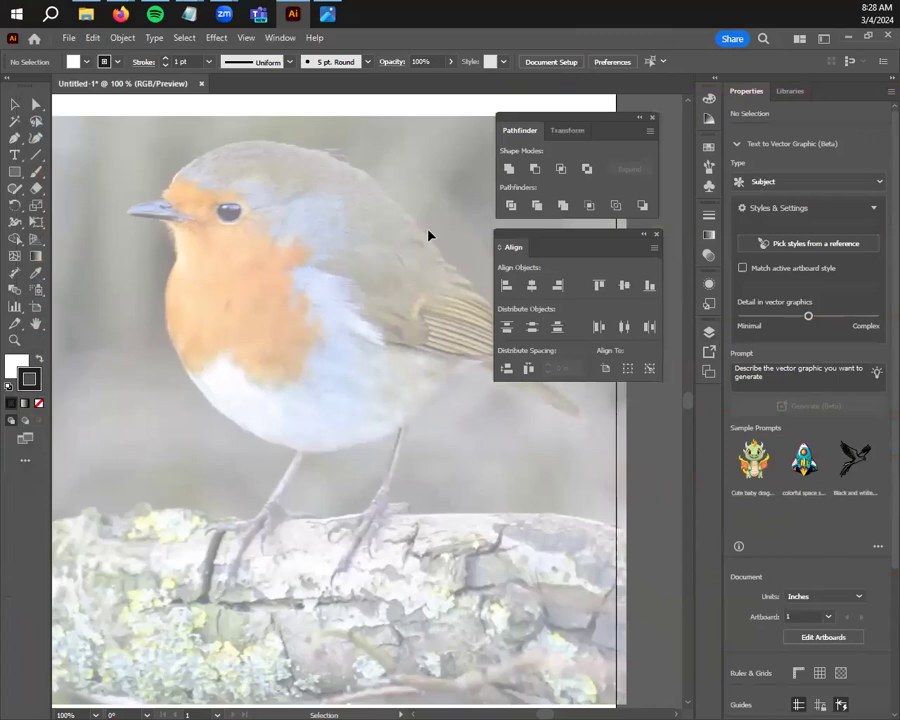
# - Detach the shape tools into a floating palette and line it up directly beneath the Align window
pyautogui.click(16, 173)
pyautogui.click(19, 178)
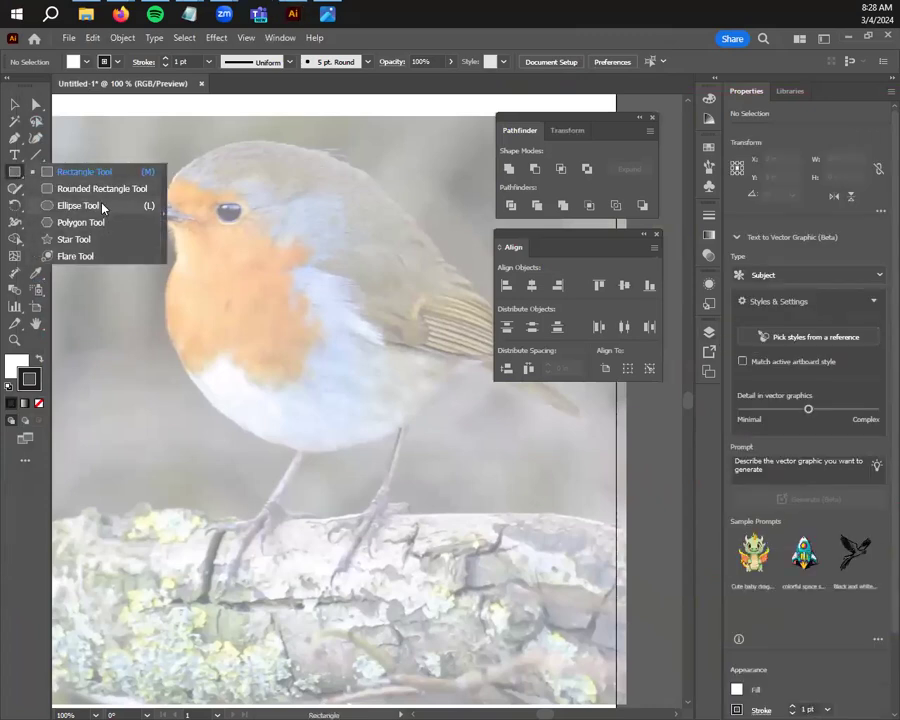
pyautogui.click(165, 215)
pyautogui.moveTo(106, 204); pyautogui.dragTo(628, 396)
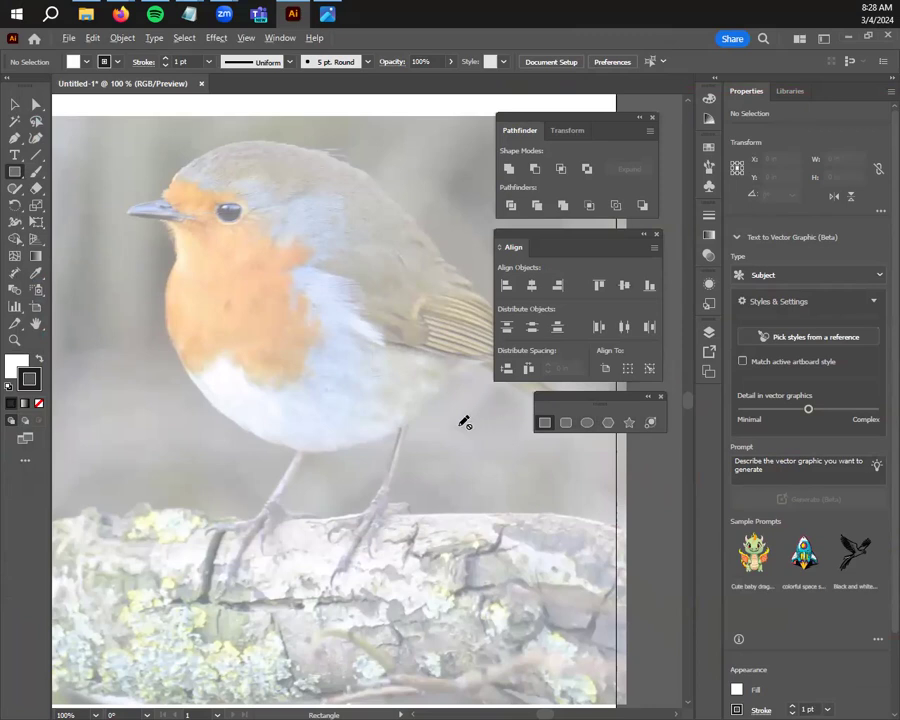
pyautogui.scroll(-1, 462, 420)
pyautogui.moveTo(398, 414); pyautogui.dragTo(324, 462)
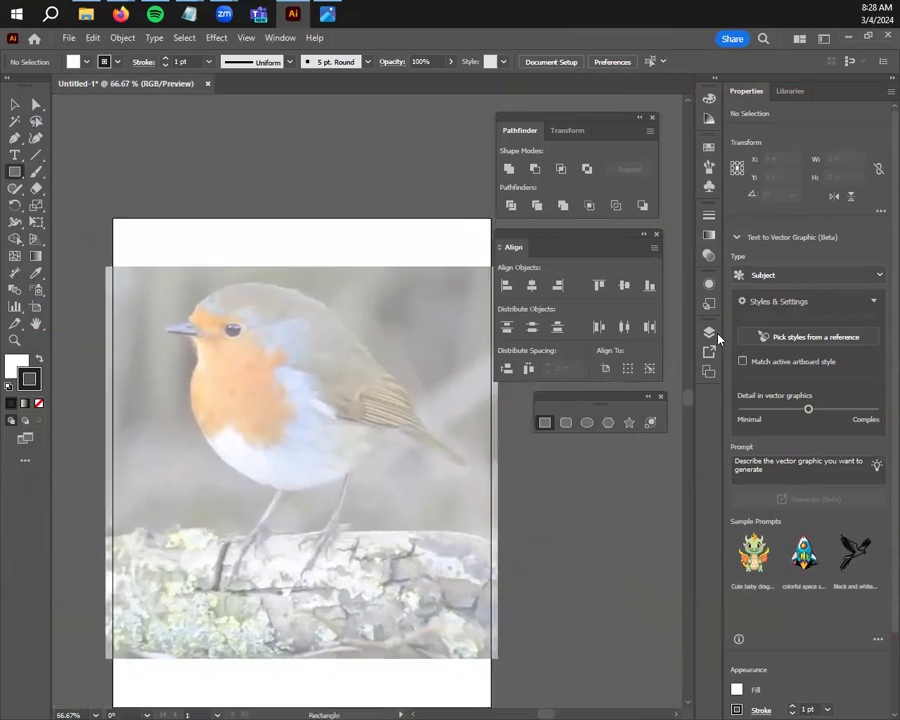
pyautogui.moveTo(502, 476); pyautogui.dragTo(376, 336)
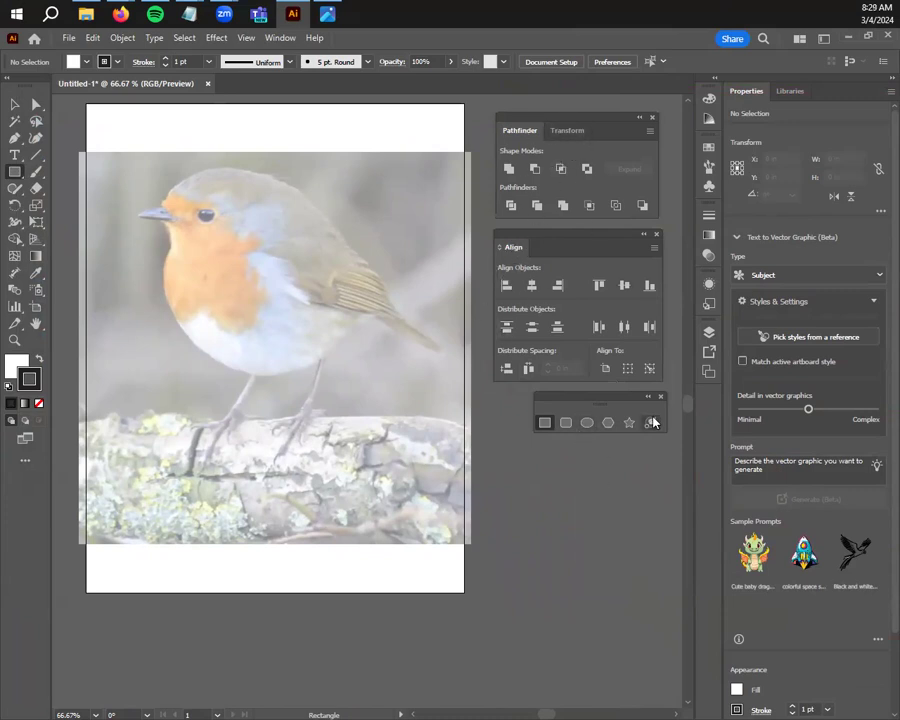
pyautogui.click(22, 176)
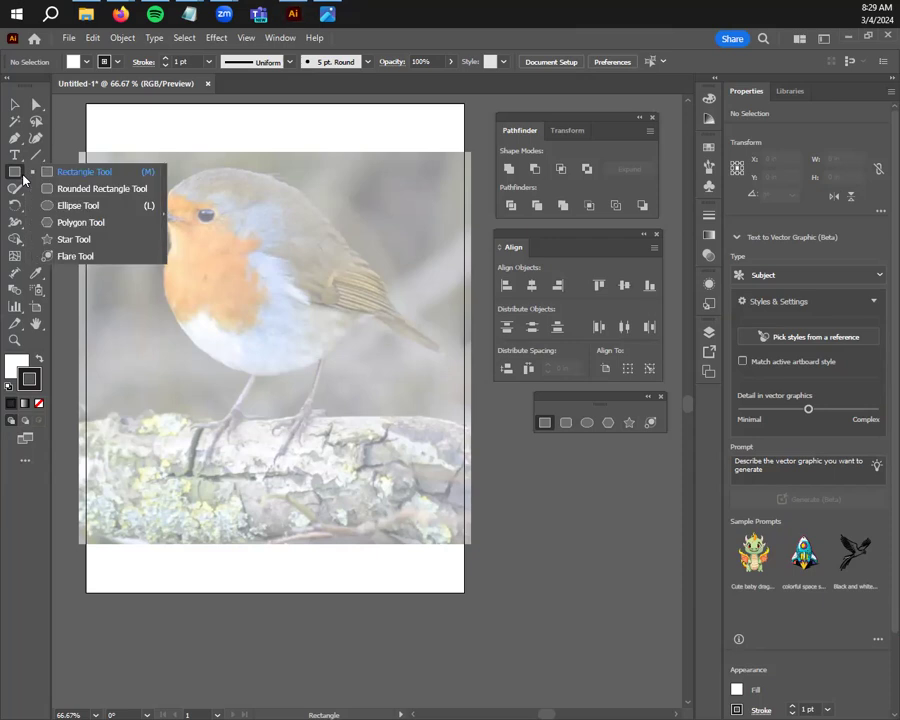
pyautogui.click(163, 214)
pyautogui.moveTo(131, 216); pyautogui.dragTo(568, 418)
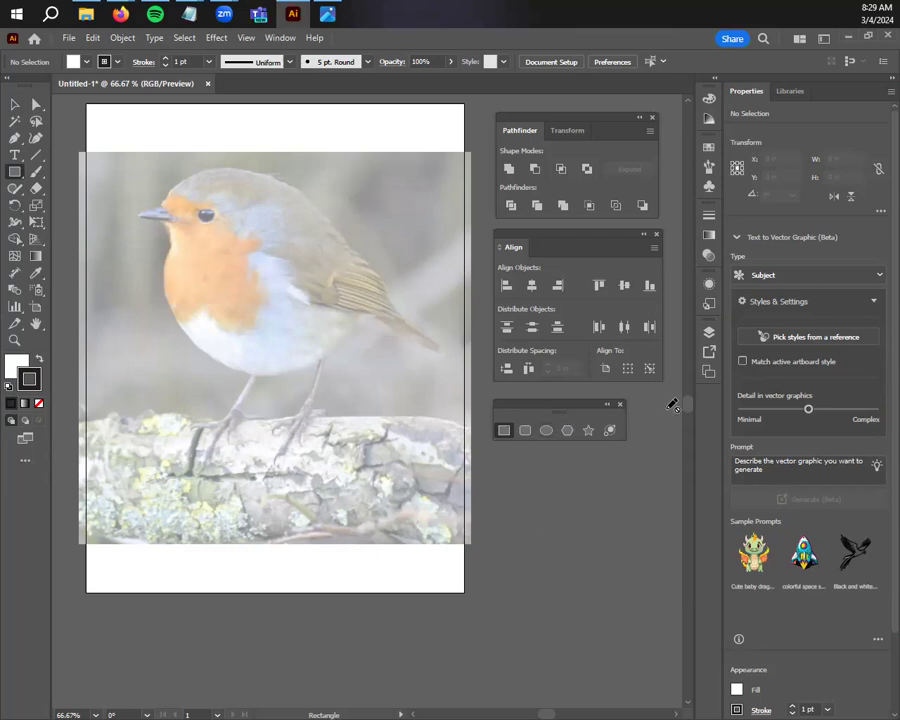
# - Make Layer 1 the active layer for drawing instead of the locked template layer
pyautogui.click(711, 336)
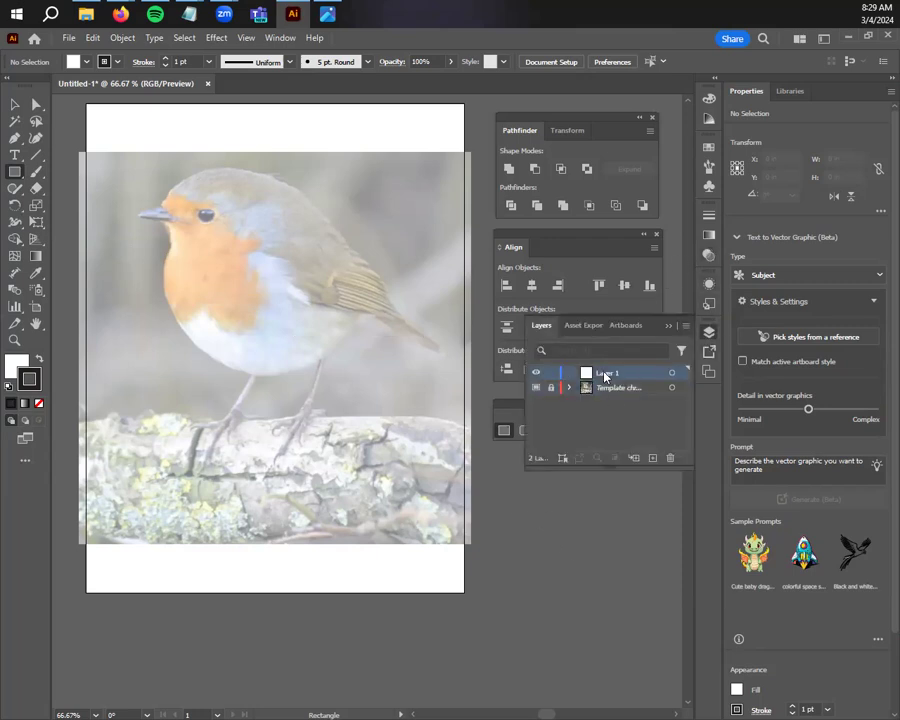
pyautogui.click(709, 331)
# - Try drawing a freehand rectangle about 1.47 × 1.59 in and a perfect square beside the artboard, undoing each
pyautogui.moveTo(487, 480); pyautogui.dragTo(553, 551)
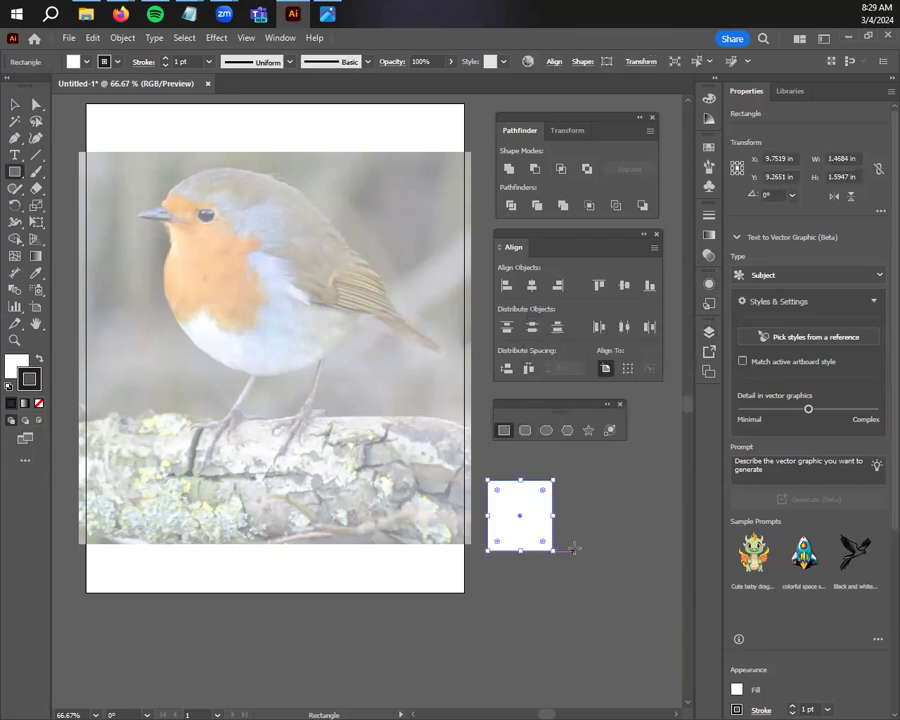
pyautogui.hotkey('ctrl', 'z')
pyautogui.moveTo(502, 481); pyautogui.dragTo(613, 592)
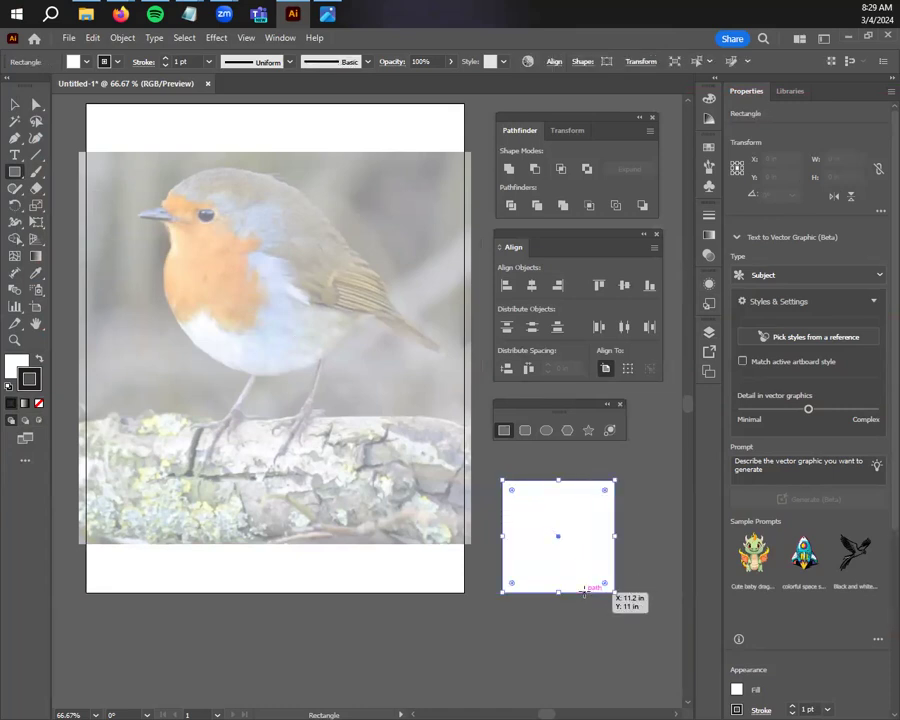
pyautogui.hotkey('ctrl', 'z')
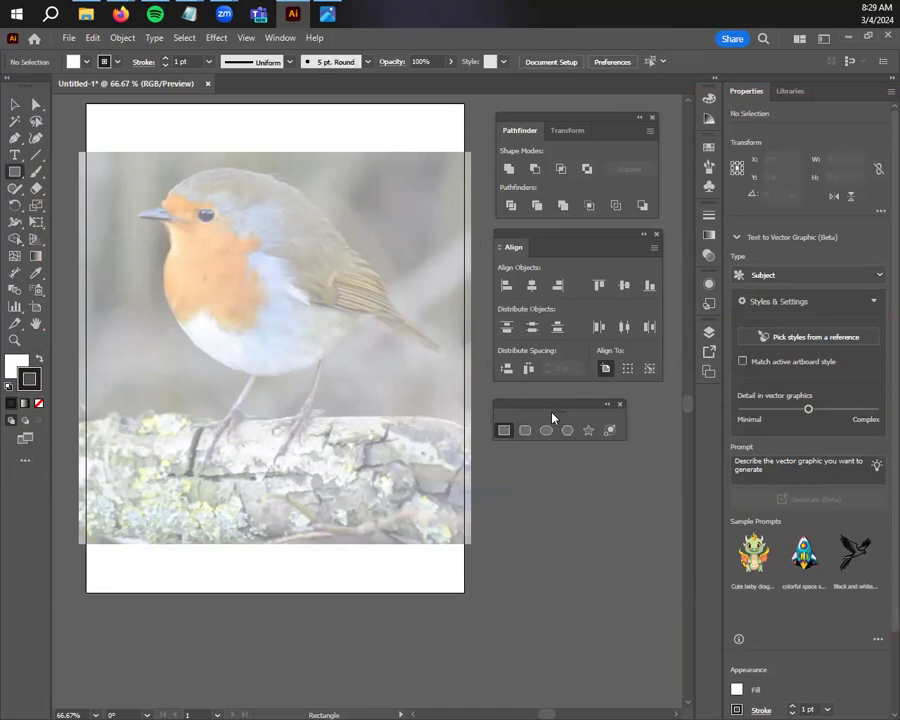
# - Start a rounded rectangle about 2.42 × 2.13 in beside the artboard and increase its corner radius to about 0.96 in
pyautogui.click(526, 432)
pyautogui.moveTo(516, 485); pyautogui.dragTo(624, 580)
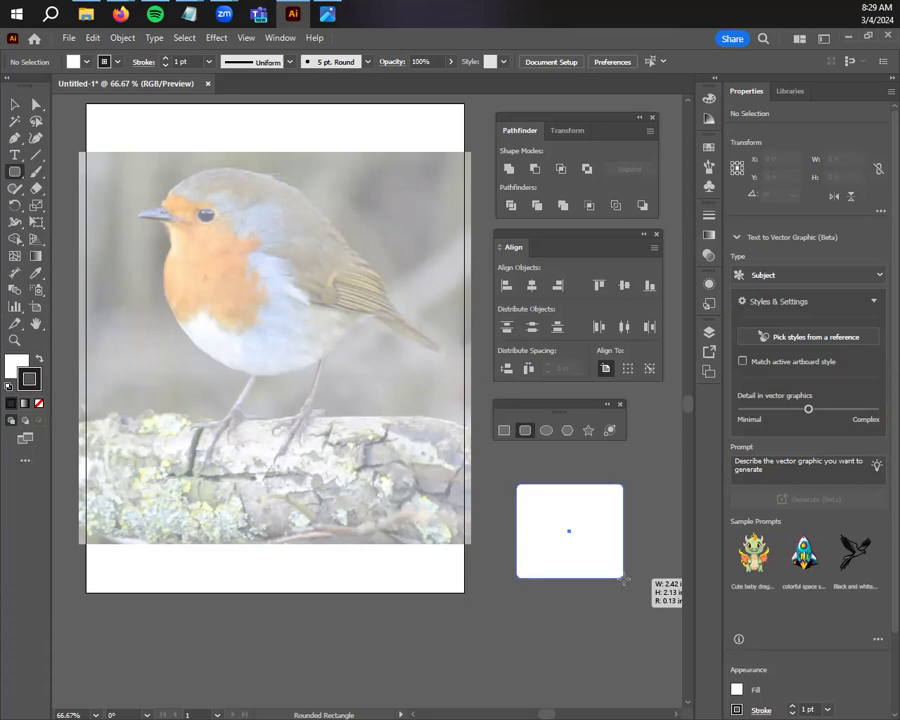
pyautogui.press('Up')
pyautogui.press('Up')
pyautogui.press('Up')
pyautogui.press('Up')
pyautogui.press('Up')
pyautogui.press('Up')
pyautogui.press('Up')
pyautogui.press('Up')
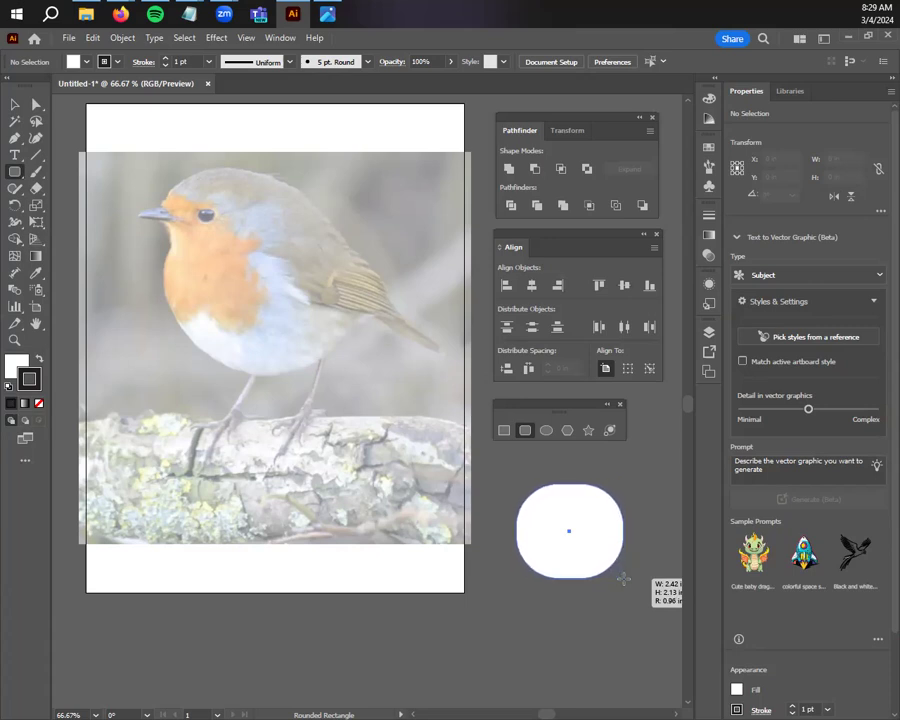
# - Reduce the corner radius until the corners are sharp while constraining the shape being drawn to a square
pyautogui.press('Down')
pyautogui.press('Down')
pyautogui.press('Down')
pyautogui.press('Down')
pyautogui.press('Down')
pyautogui.press('Down')
pyautogui.moveTo(623, 578); pyautogui.dragTo(638, 606)
pyautogui.press('Down')
pyautogui.press('Down')
pyautogui.press('Down')
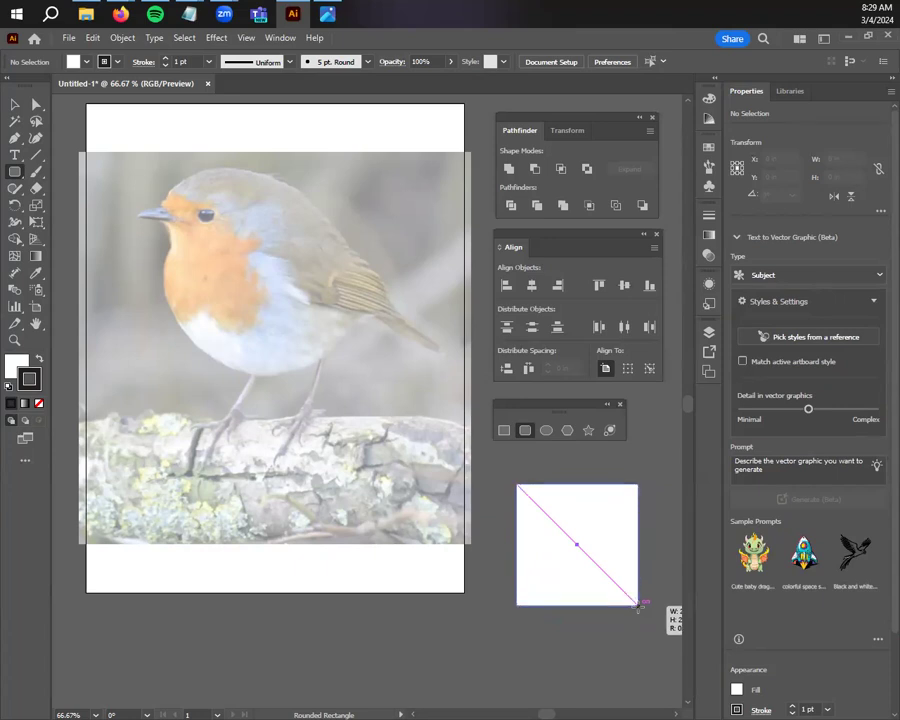
# - Round the corners again, finish the shape at about 4.18 × 3.14 in, and delete it
pyautogui.press('Up')
pyautogui.press('Up')
pyautogui.press('Up')
pyautogui.press('Up')
pyautogui.press('Up')
pyautogui.press('Up')
pyautogui.press('Up')
pyautogui.press('Up')
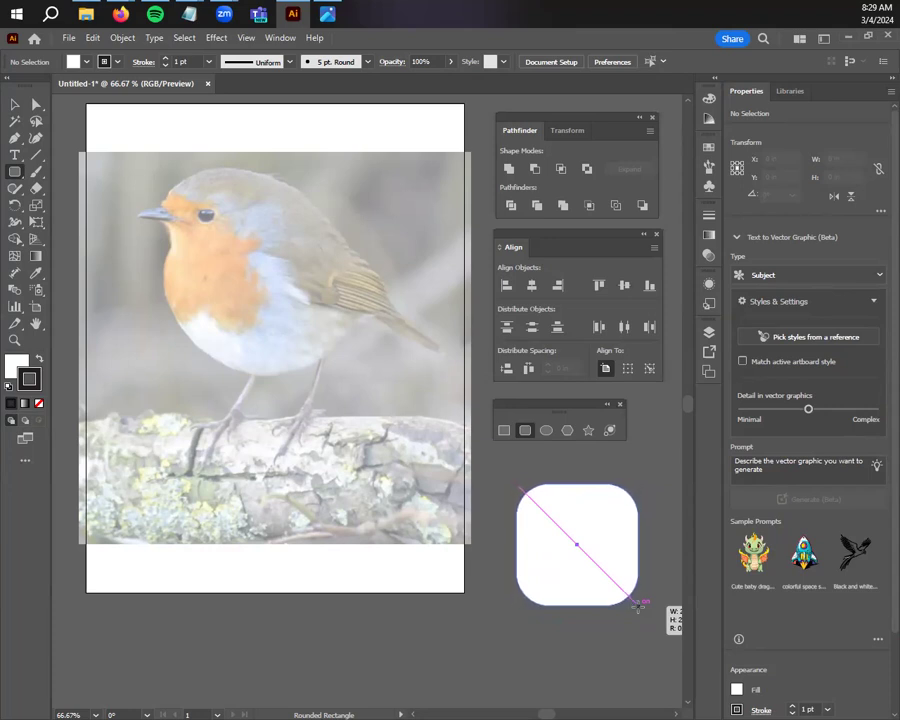
pyautogui.moveTo(637, 607); pyautogui.dragTo(575, 623)
pyautogui.press('Down')
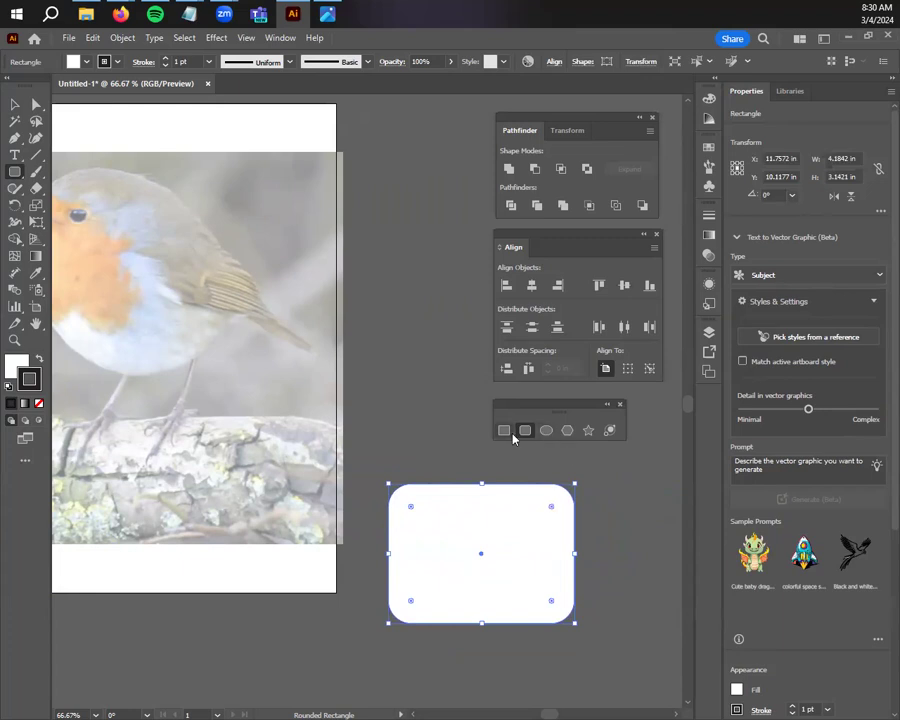
pyautogui.press('Delete')
# - Try the Ellipse tool with a freehand oval and a perfect circle about 3.54 in across, deleting each
pyautogui.click(546, 430)
pyautogui.moveTo(390, 484); pyautogui.dragTo(527, 582)
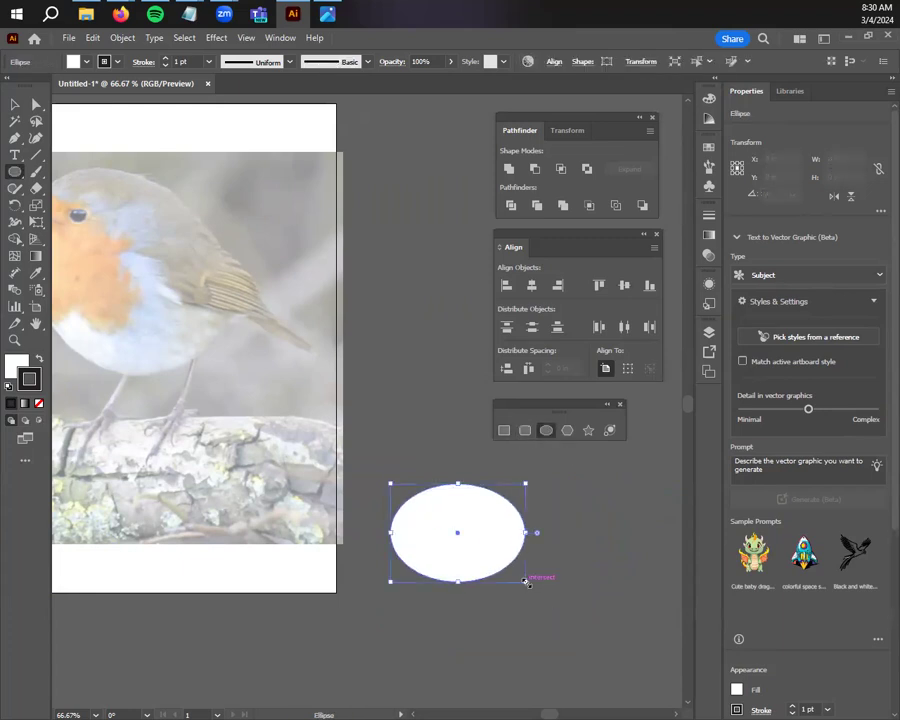
pyautogui.press('Delete')
pyautogui.moveTo(418, 491); pyautogui.dragTo(574, 628)
pyautogui.press('Delete')
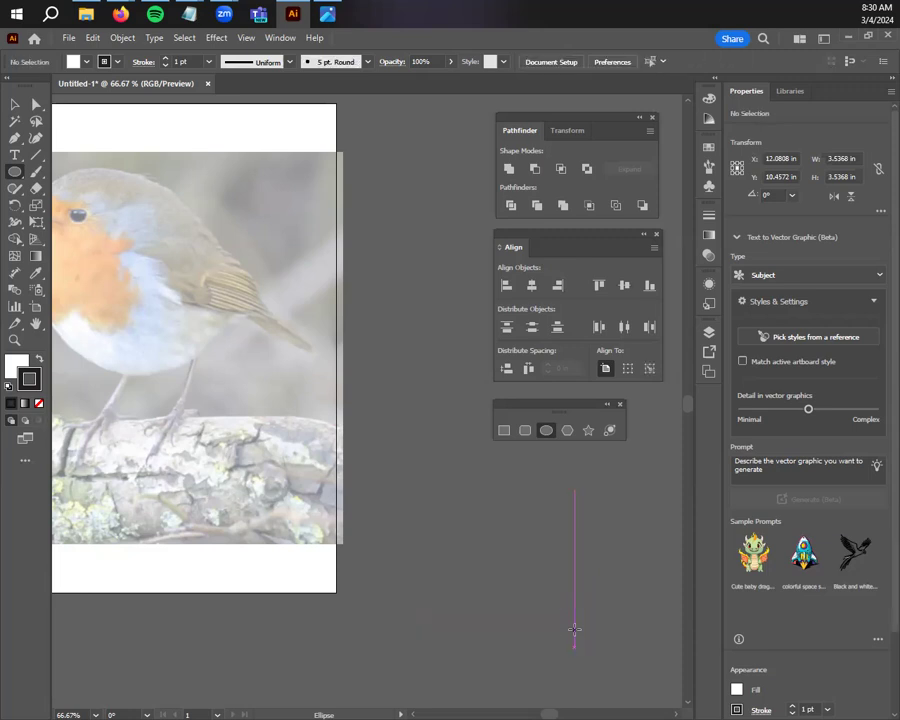
# - Start a polygon about 3.56 in across beside the artboard, raising and lowering its side count until it has seven sides
pyautogui.moveTo(418, 485); pyautogui.dragTo(391, 580)
pyautogui.press('Up')
pyautogui.press('Up')
pyautogui.press('Up')
pyautogui.press('Up')
pyautogui.press('Up')
pyautogui.press('Down')
pyautogui.press('Down')
pyautogui.press('Down')
pyautogui.press('Down')
pyautogui.press('Down')
pyautogui.press('Down')
pyautogui.press('Down')
pyautogui.press('Down')
pyautogui.press('Up')
pyautogui.press('Up')
pyautogui.press('Up')
pyautogui.press('Up')
pyautogui.press('Up')
pyautogui.press('Up')
pyautogui.press('Up')
pyautogui.press('Up')
pyautogui.press('Up')
pyautogui.press('Down')
pyautogui.press('Down')
pyautogui.press('Down')
pyautogui.press('Down')
pyautogui.press('Down')
pyautogui.press('Down')
pyautogui.press('Down')
pyautogui.press('Down')
pyautogui.press('Down')
pyautogui.press('Up')
pyautogui.press('Up')
pyautogui.press('Up')
pyautogui.press('Up')
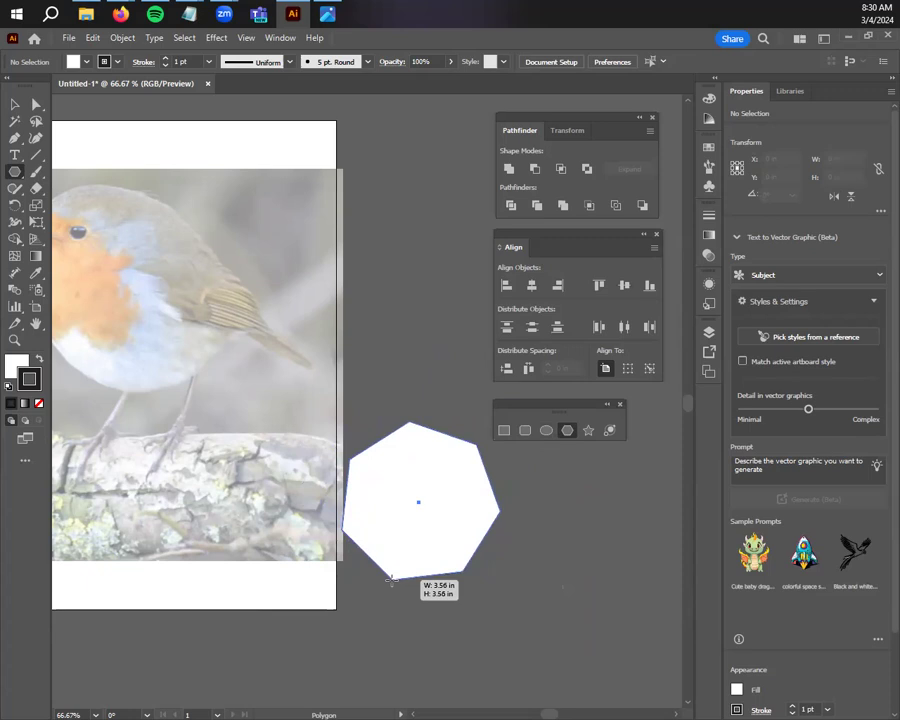
# - Finish the seven-sided polygon at about 2.62 × 2.66 in and delete it
pyautogui.press('Up')
pyautogui.moveTo(391, 580)
pyautogui.mouseDown()
pyautogui.moveTo(404, 566)
pyautogui.moveTo(412, 592)
pyautogui.moveTo(402, 568)
pyautogui.moveTo(440, 552)
pyautogui.moveTo(396, 568)
pyautogui.moveTo(414, 540)
pyautogui.moveTo(400, 568)
pyautogui.moveTo(428, 570)
pyautogui.moveTo(404, 552)
pyautogui.moveTo(403, 565)
pyautogui.mouseUp()
pyautogui.press('Down')
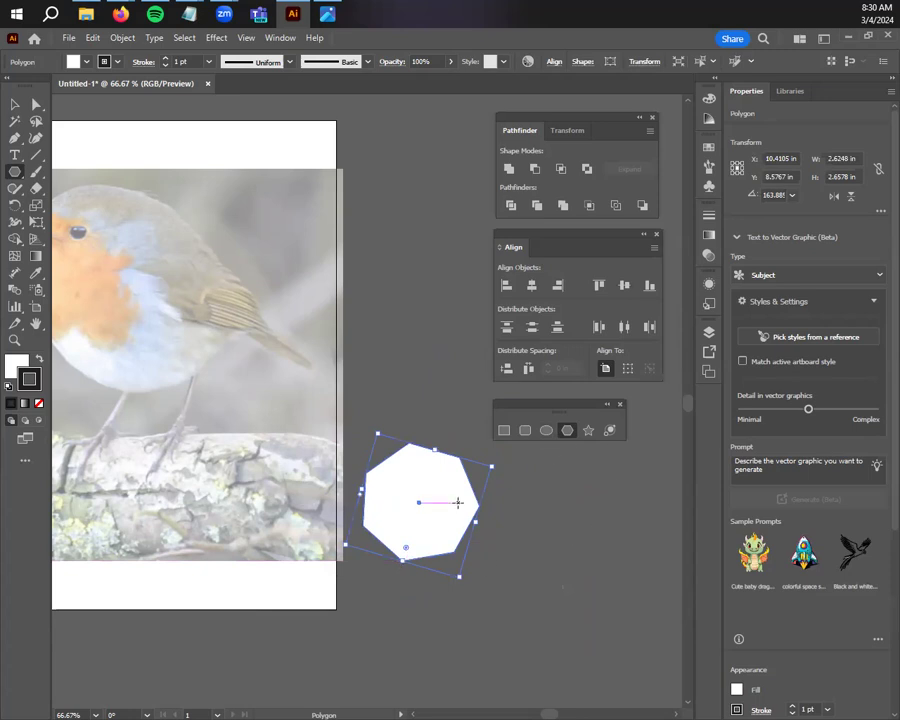
pyautogui.press('v')
pyautogui.press('Delete')
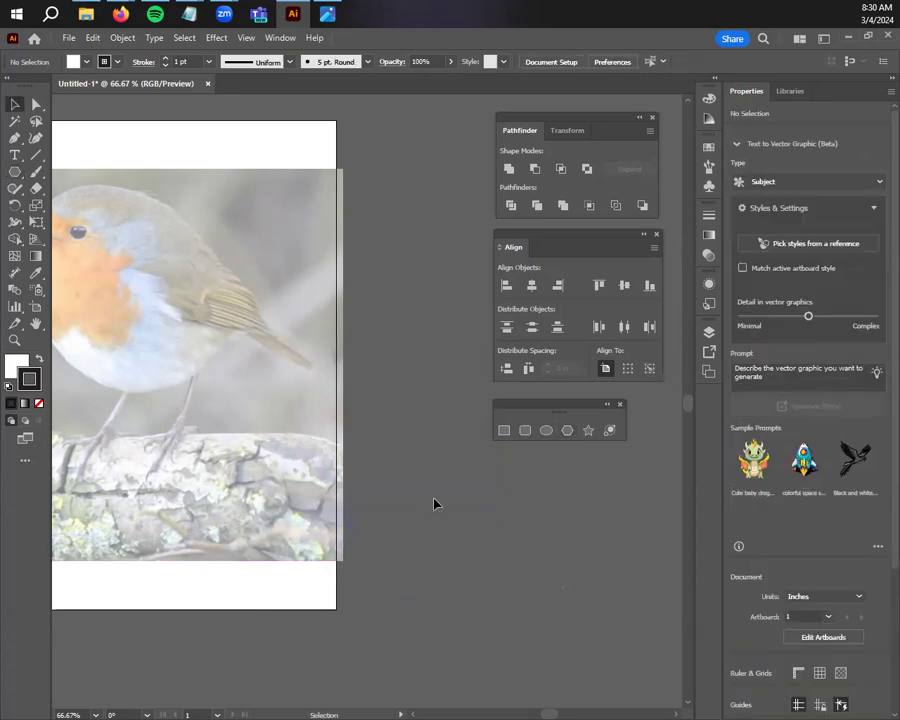
# - Try the Star tool beside the artboard, raising and lowering its point count, resizing it, and finishing with a three-pointed star
pyautogui.click(588, 430)
pyautogui.moveTo(435, 481); pyautogui.dragTo(435, 595)
pyautogui.press('Up')
pyautogui.press('Up')
pyautogui.press('Up')
pyautogui.press('Up')
pyautogui.press('Up')
pyautogui.press('Up')
pyautogui.press('Up')
pyautogui.press('Up')
pyautogui.press('Up')
pyautogui.press('Up')
pyautogui.press('Up')
pyautogui.press('Up')
pyautogui.press('Up')
pyautogui.press('Up')
pyautogui.press('Up')
pyautogui.press('Down')
pyautogui.press('Down')
pyautogui.press('Down')
pyautogui.press('Down')
pyautogui.press('Down')
pyautogui.press('Down')
pyautogui.press('Down')
pyautogui.press('Down')
pyautogui.press('Down')
pyautogui.press('Down')
pyautogui.press('Down')
pyautogui.press('Down')
pyautogui.press('Down')
pyautogui.press('Down')
pyautogui.press('Up')
pyautogui.press('Up')
pyautogui.press('Up')
pyautogui.press('Up')
pyautogui.press('Up')
pyautogui.press('Up')
pyautogui.press('Up')
pyautogui.press('Up')
pyautogui.press('Up')
pyautogui.press('Up')
pyautogui.press('Up')
pyautogui.press('Up')
pyautogui.press('Up')
pyautogui.press('Up')
pyautogui.press('Up')
pyautogui.press('Up')
pyautogui.press('Up')
pyautogui.press('Up')
pyautogui.press('Up')
pyautogui.press('Up')
pyautogui.press('Up')
pyautogui.press('Up')
pyautogui.press('Up')
pyautogui.press('Up')
pyautogui.press('Up')
pyautogui.press('Up')
pyautogui.press('Up')
pyautogui.press('Up')
pyautogui.press('Up')
pyautogui.press('Up')
pyautogui.press('Up')
pyautogui.press('Up')
pyautogui.press('Down')
pyautogui.press('Down')
pyautogui.press('Down')
pyautogui.press('Down')
pyautogui.press('Down')
pyautogui.press('Down')
pyautogui.press('Down')
pyautogui.press('Down')
pyautogui.press('Down')
pyautogui.press('Down')
pyautogui.press('Down')
pyautogui.press('Down')
pyautogui.press('Down')
pyautogui.press('Down')
pyautogui.press('Down')
pyautogui.press('Down')
pyautogui.press('Down')
pyautogui.press('Down')
pyautogui.press('Down')
pyautogui.press('Down')
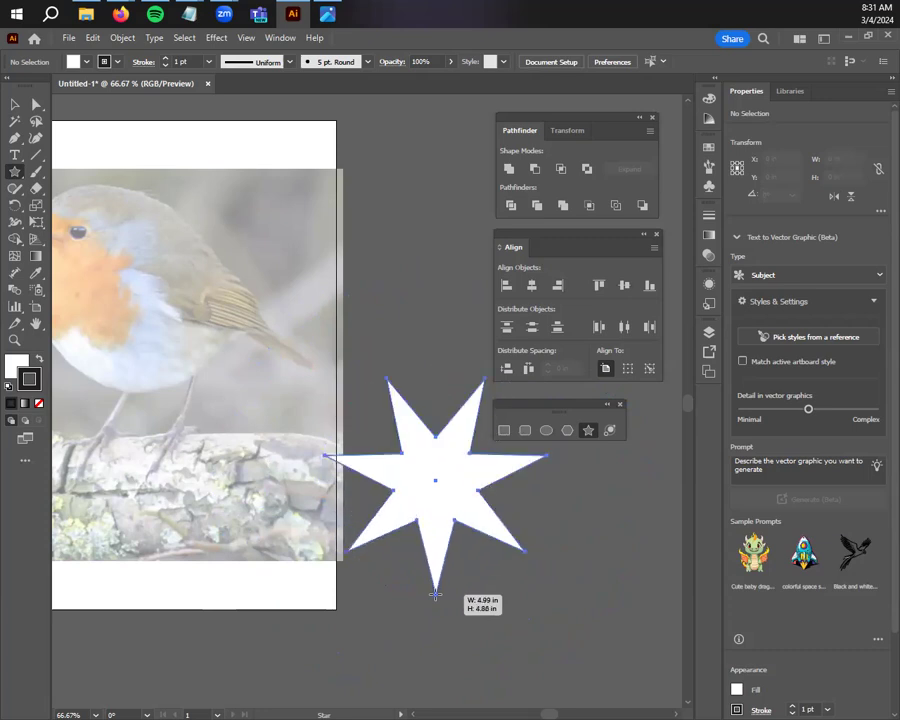
pyautogui.press('Down')
pyautogui.press('Down')
pyautogui.moveTo(435, 595); pyautogui.dragTo(453, 431)
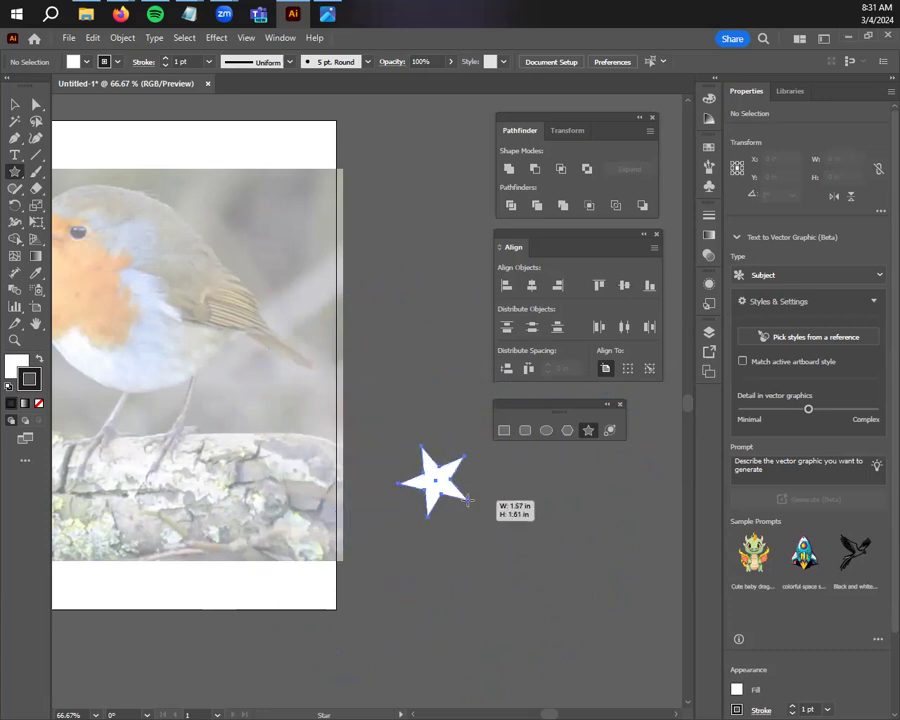
pyautogui.moveTo(480, 542); pyautogui.dragTo(506, 517)
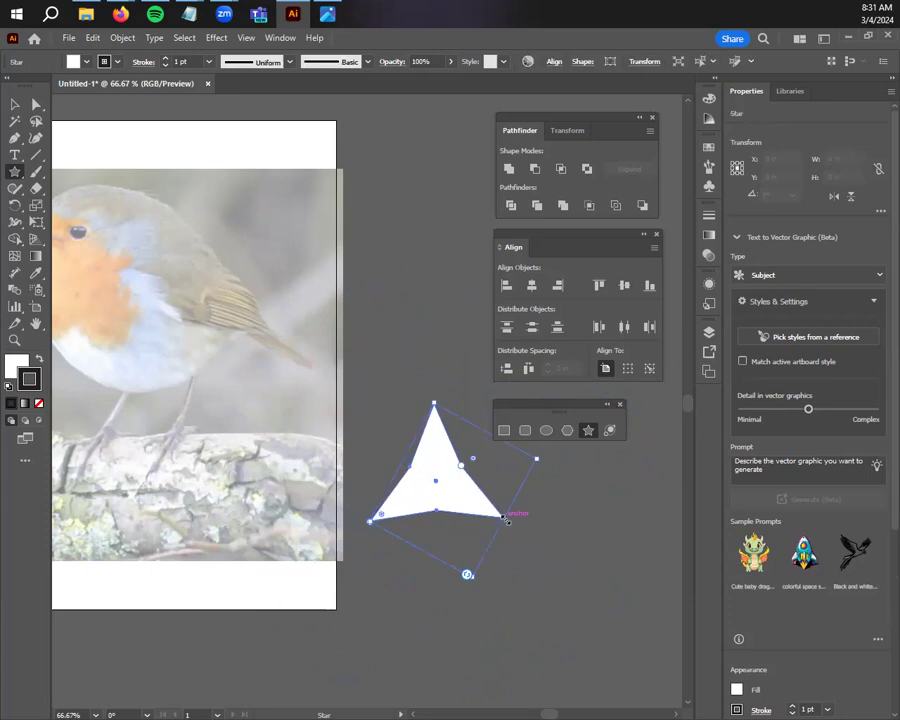
# - Try the Flare tool beside the artboard with a flare about 20.88 in across, and undo it
pyautogui.click(610, 430)
pyautogui.moveTo(443, 516)
pyautogui.mouseDown()
pyautogui.moveTo(573, 569)
pyautogui.moveTo(555, 543)
pyautogui.mouseUp()
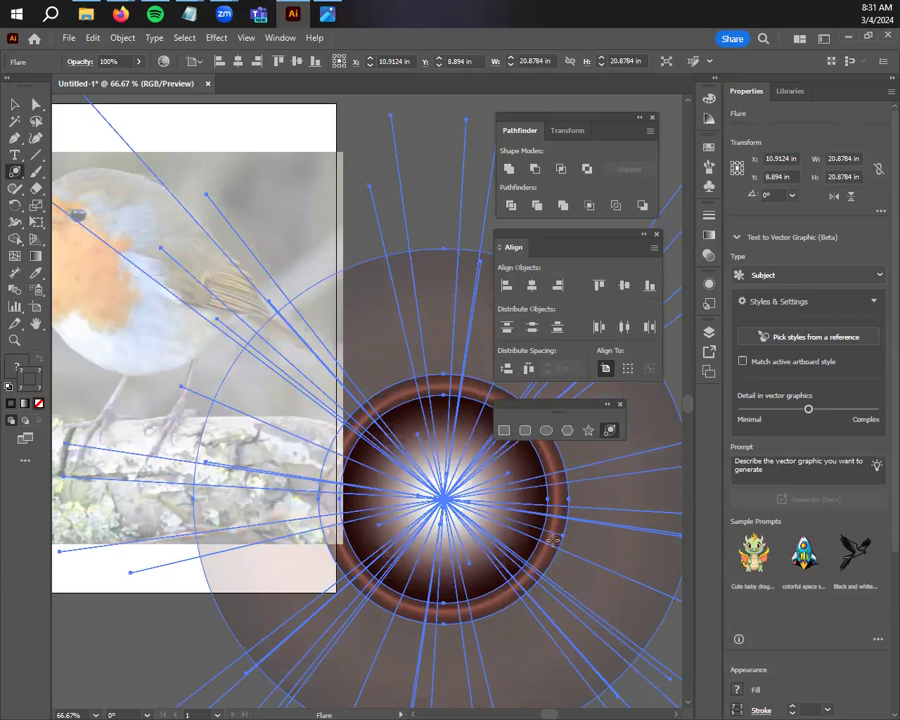
pyautogui.hotkey('ctrl', 'z')
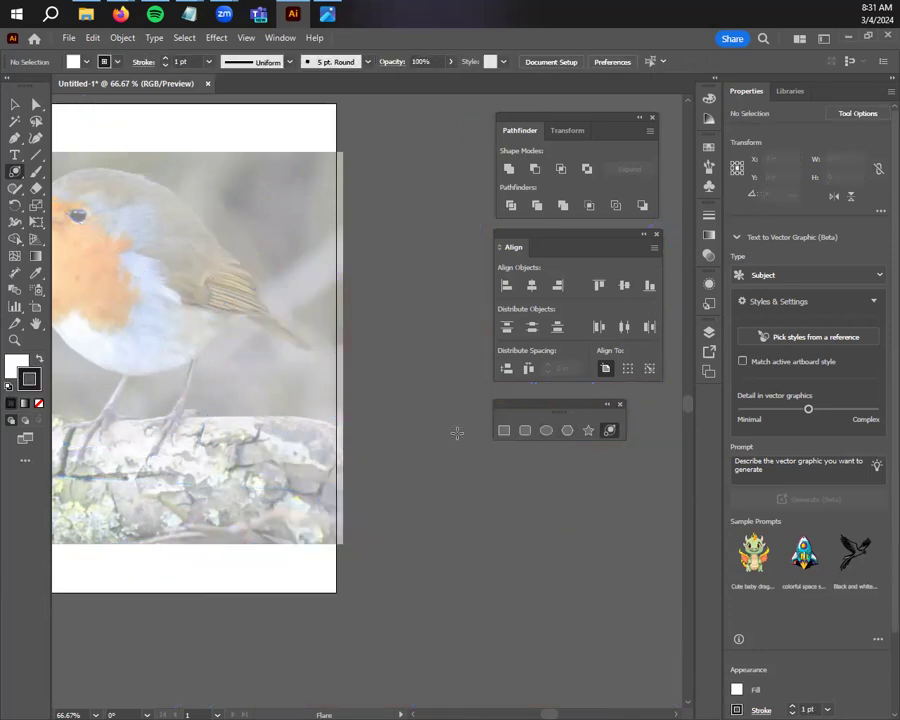
# - Draw an ellipse about 4.52 × 3.59 in over the robin and move it onto the bird's body
pyautogui.click(501, 432)
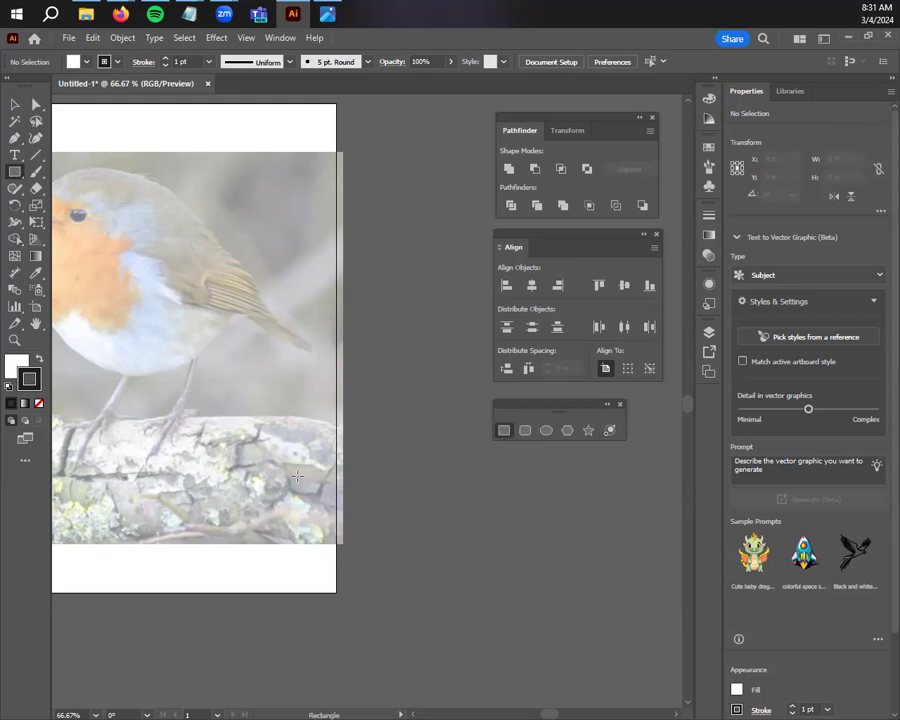
pyautogui.scroll(1, 340, 475)
pyautogui.moveTo(253, 434); pyautogui.dragTo(459, 566)
pyautogui.scroll(-1, 308, 480)
pyautogui.moveTo(307, 488); pyautogui.dragTo(322, 473)
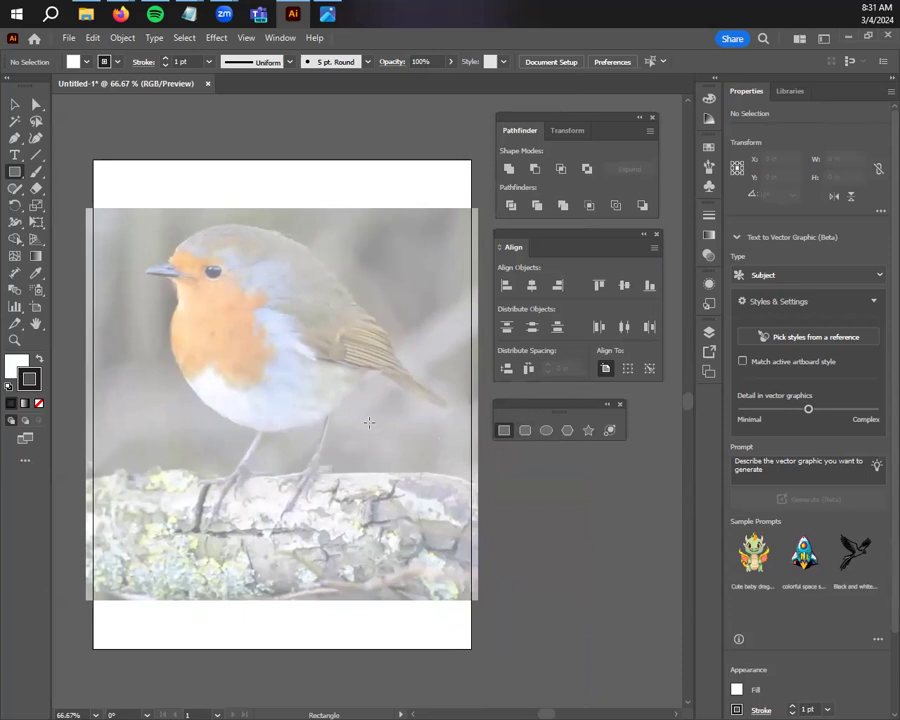
pyautogui.scroll(1, 286, 397)
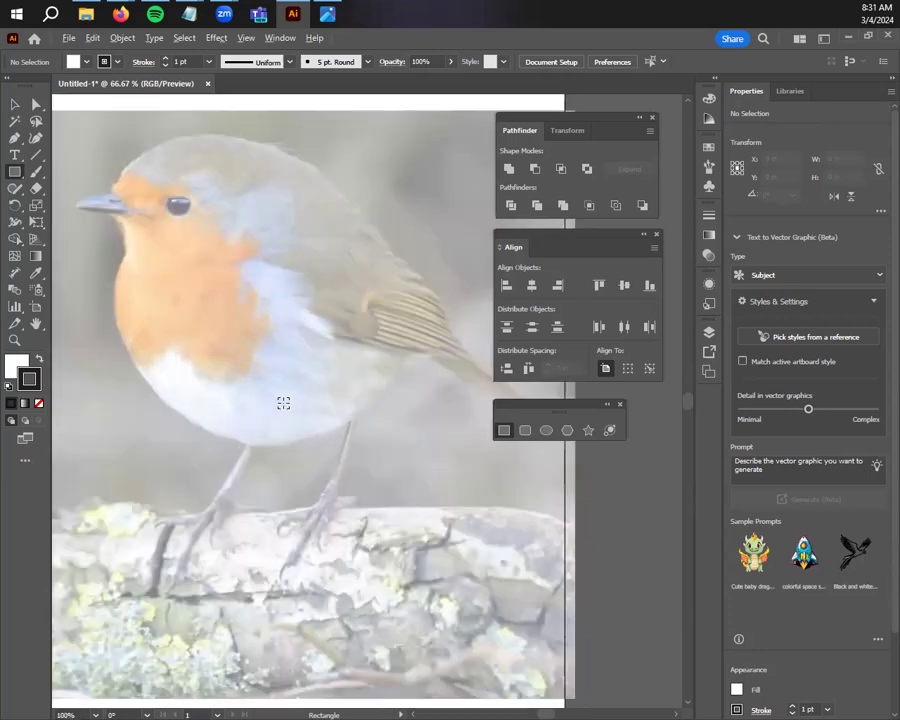
pyautogui.scroll(1, 283, 401)
pyautogui.moveTo(257, 345); pyautogui.dragTo(374, 547)
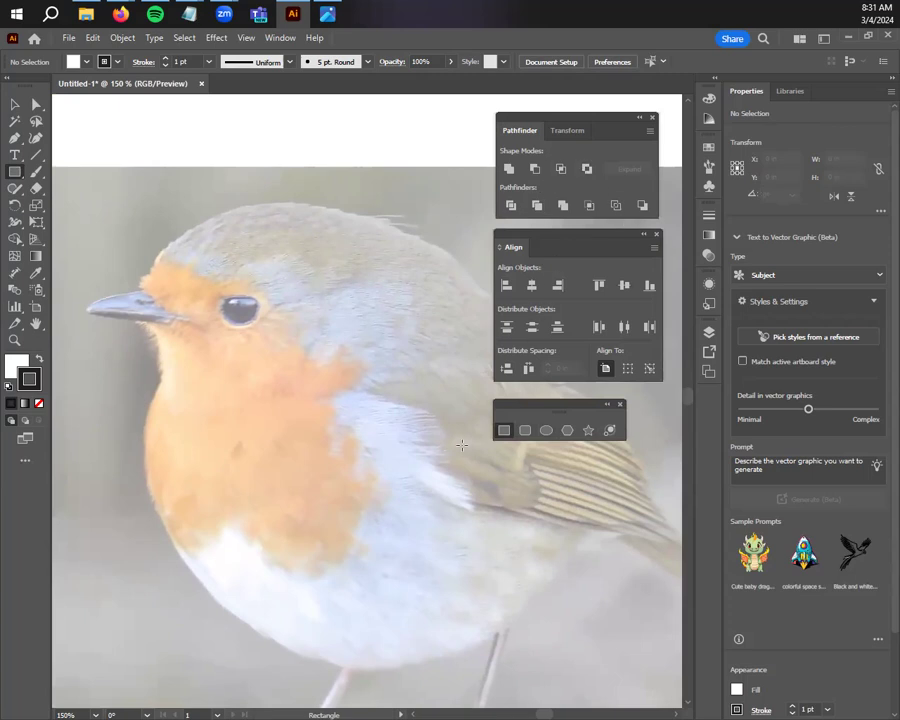
pyautogui.click(546, 430)
pyautogui.moveTo(374, 450); pyautogui.dragTo(305, 366)
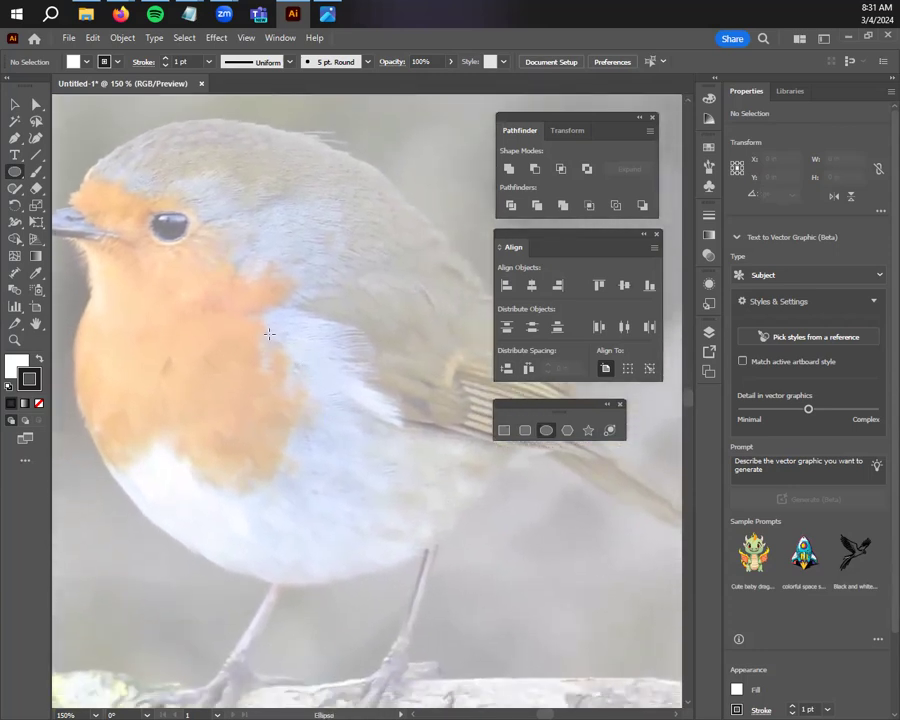
pyautogui.scroll(-1, 219, 317)
pyautogui.scroll(-1, 259, 343)
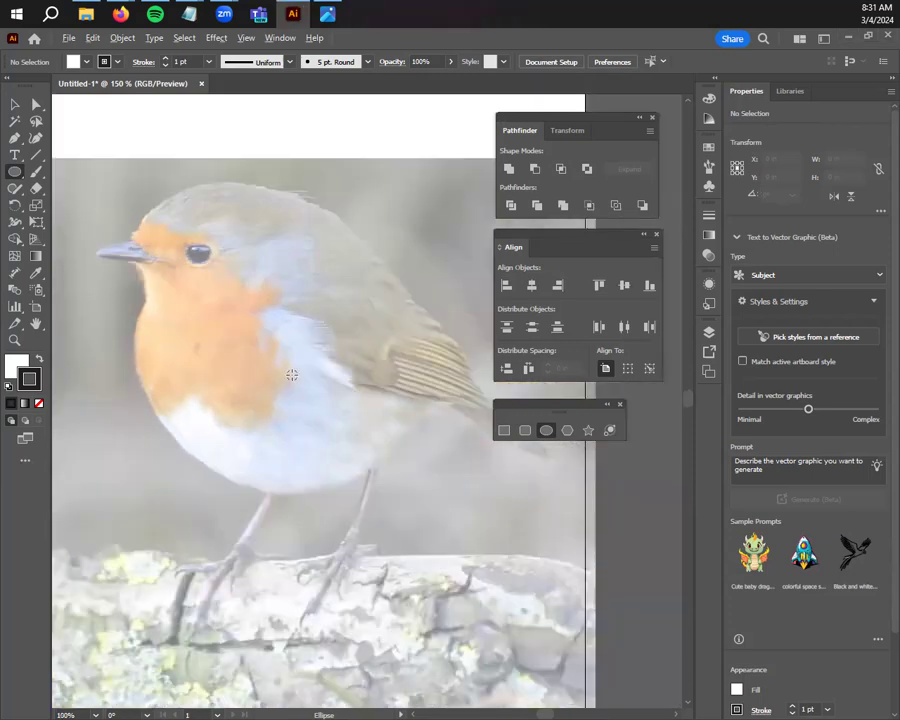
pyautogui.scroll(-1, 325, 372)
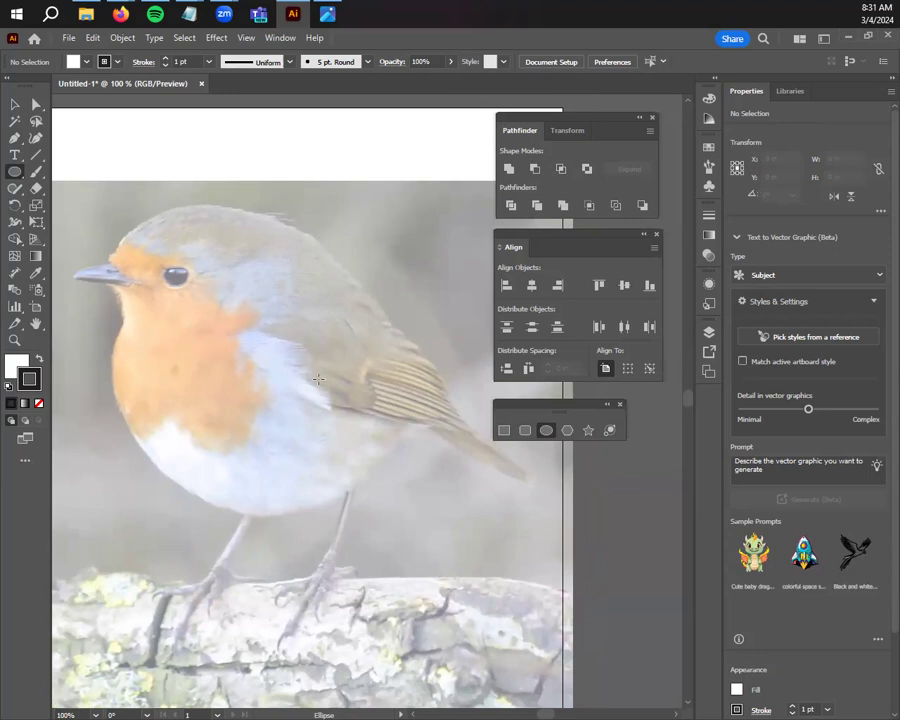
pyautogui.moveTo(161, 316); pyautogui.dragTo(455, 555)
pyautogui.moveTo(356, 438); pyautogui.dragTo(319, 402)
pyautogui.press('Delete')
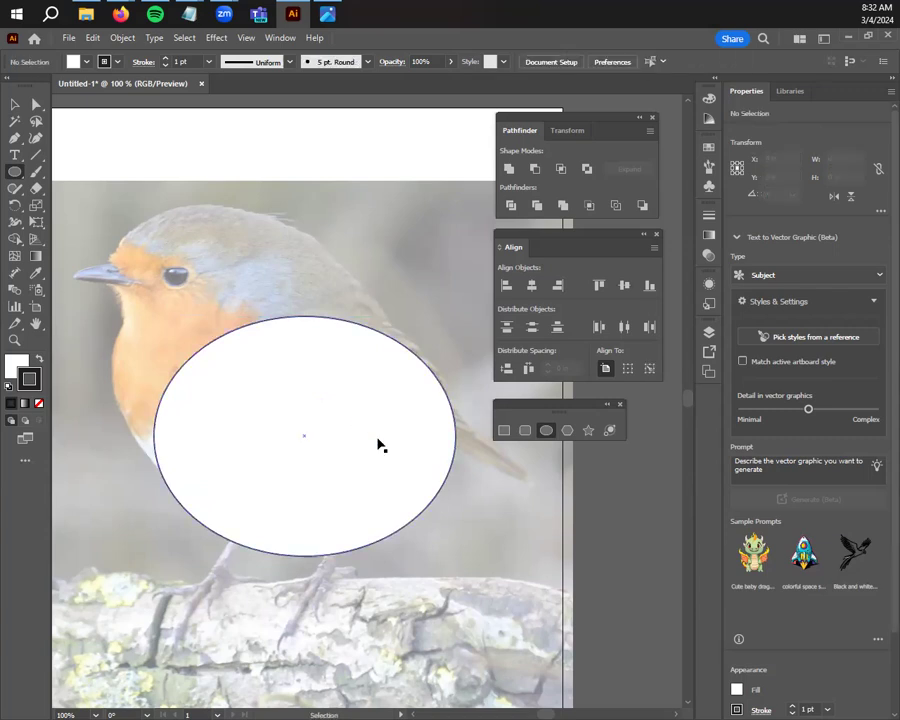
pyautogui.press('v')
pyautogui.moveTo(352, 443); pyautogui.dragTo(310, 410)
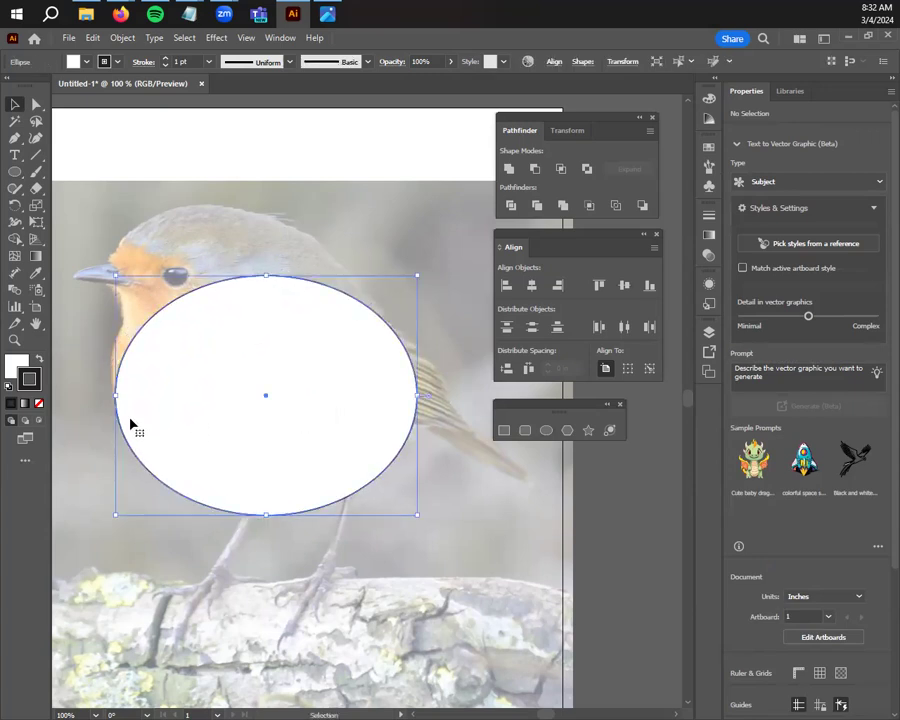
# - Remove the body ellipse's fill and resize it to about 4.58 × 3.30 in to fit the robin's body
pyautogui.click(15, 365)
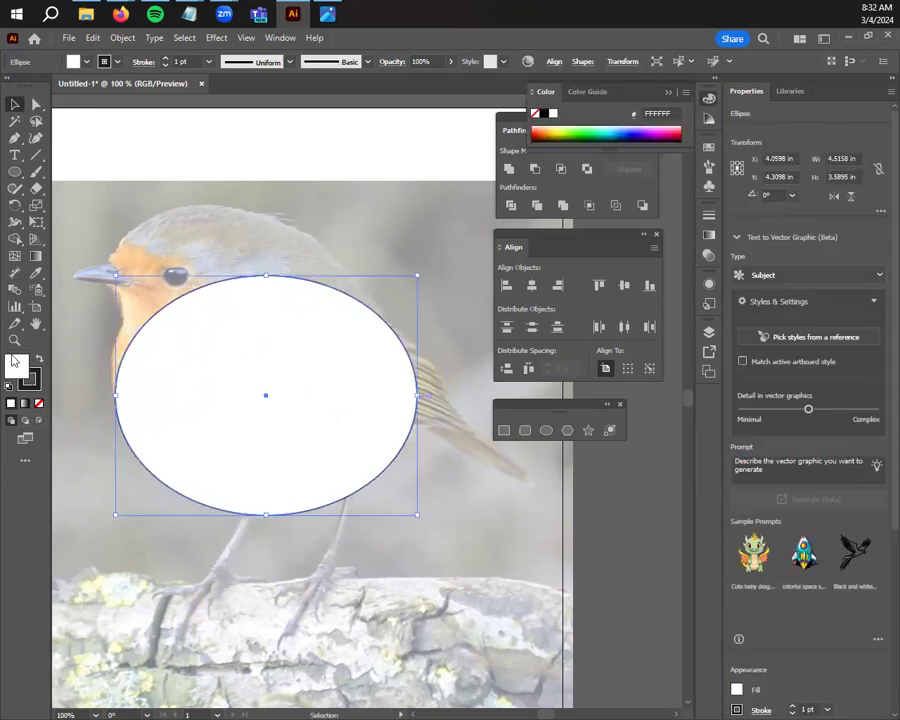
pyautogui.click(38, 404)
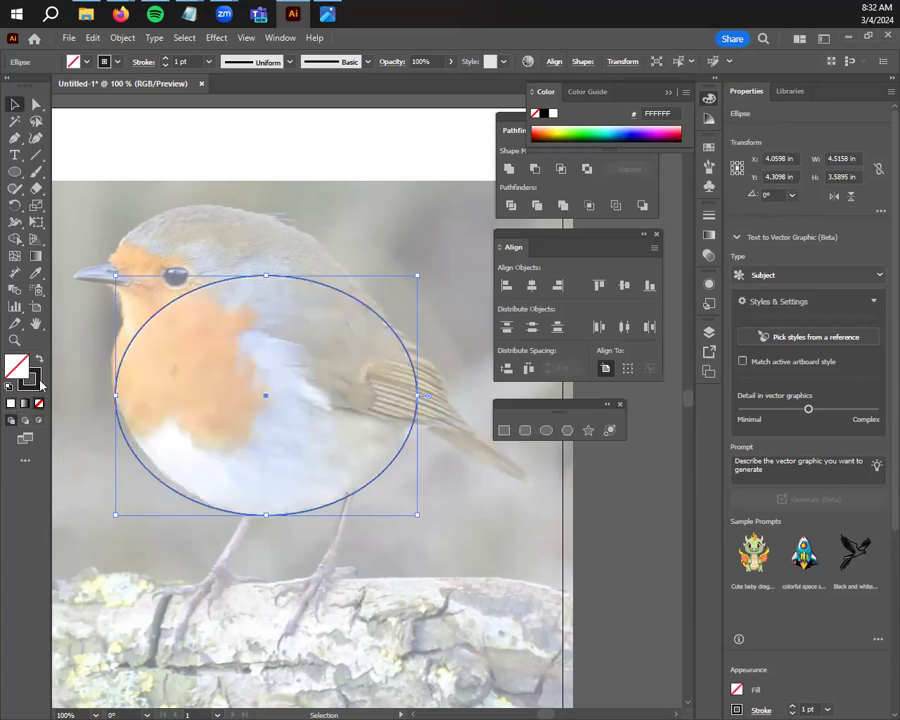
pyautogui.moveTo(115, 397)
pyautogui.mouseDown()
pyautogui.moveTo(105, 388)
pyautogui.moveTo(108, 396)
pyautogui.mouseUp()
pyautogui.moveTo(261, 514)
pyautogui.mouseDown()
pyautogui.moveTo(267, 496)
pyautogui.moveTo(264, 505)
pyautogui.mouseUp()
pyautogui.moveTo(108, 390); pyautogui.dragTo(120, 390)
pyautogui.moveTo(270, 271)
pyautogui.mouseDown()
pyautogui.moveTo(273, 295)
pyautogui.moveTo(272, 285)
pyautogui.mouseUp()
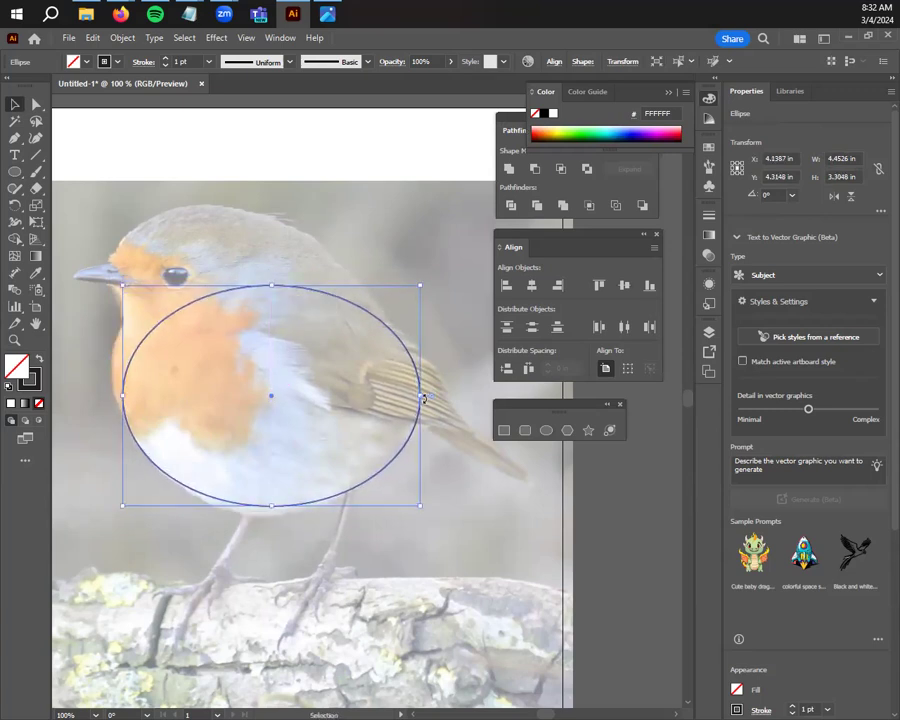
pyautogui.moveTo(421, 396); pyautogui.dragTo(429, 396)
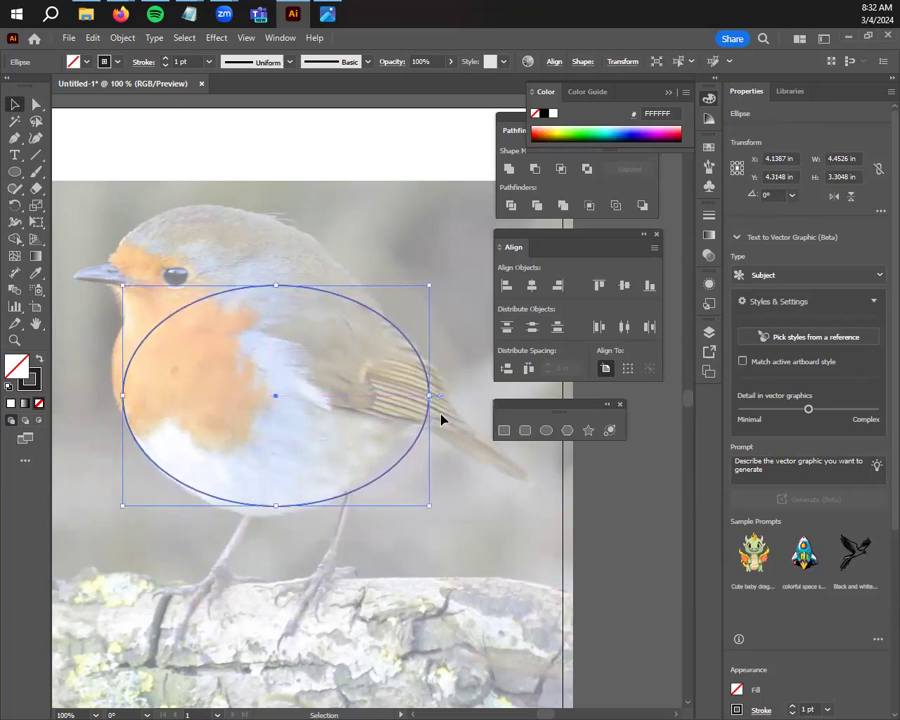
# - Draw a second ellipse for the robin's head, rotate it about 25° and fit it at about 2.23 × 1.51 in
pyautogui.click(546, 430)
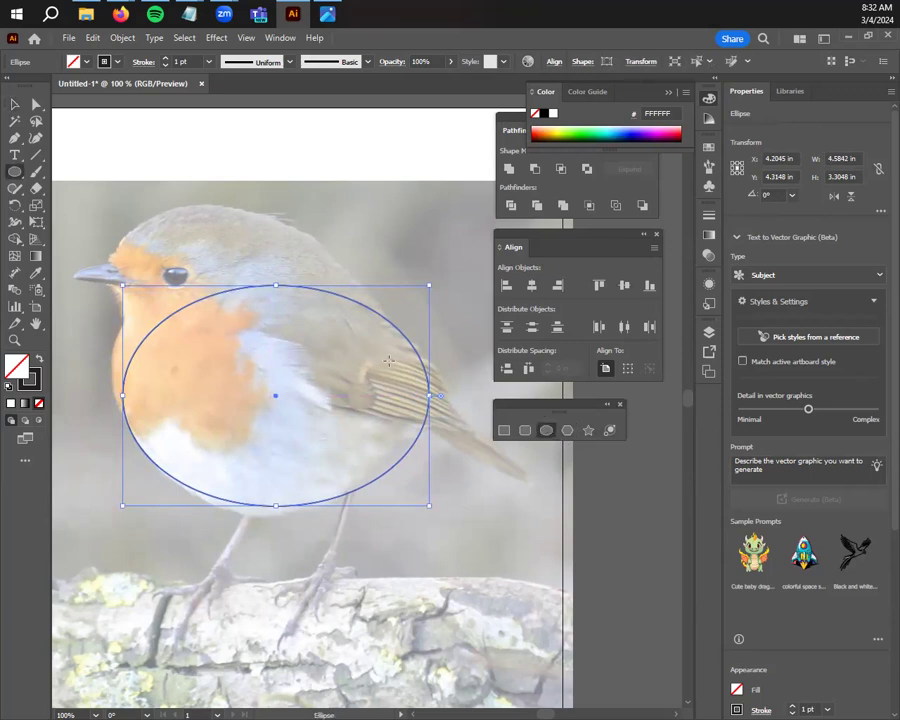
pyautogui.moveTo(125, 249)
pyautogui.mouseDown()
pyautogui.moveTo(245, 233)
pyautogui.moveTo(276, 164)
pyautogui.mouseUp()
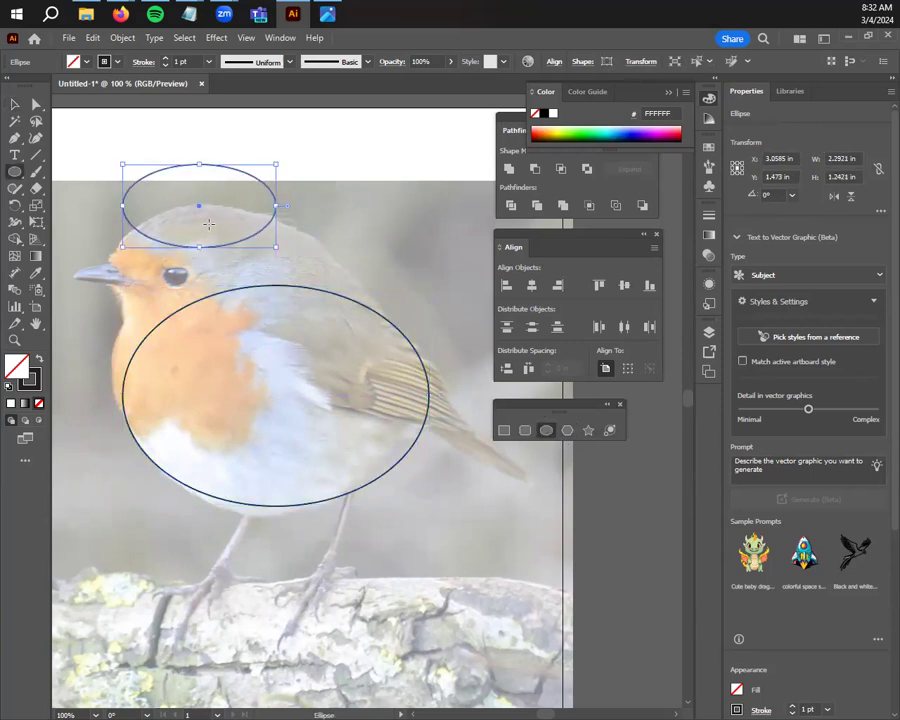
pyautogui.press('v')
pyautogui.moveTo(226, 250); pyautogui.dragTo(217, 302)
pyautogui.moveTo(271, 210); pyautogui.dragTo(176, 215)
pyautogui.moveTo(247, 224)
pyautogui.mouseDown()
pyautogui.moveTo(245, 217)
pyautogui.moveTo(256, 221)
pyautogui.moveTo(245, 234)
pyautogui.mouseUp()
pyautogui.moveTo(196, 288)
pyautogui.mouseDown()
pyautogui.moveTo(200, 300)
pyautogui.moveTo(199, 292)
pyautogui.mouseUp()
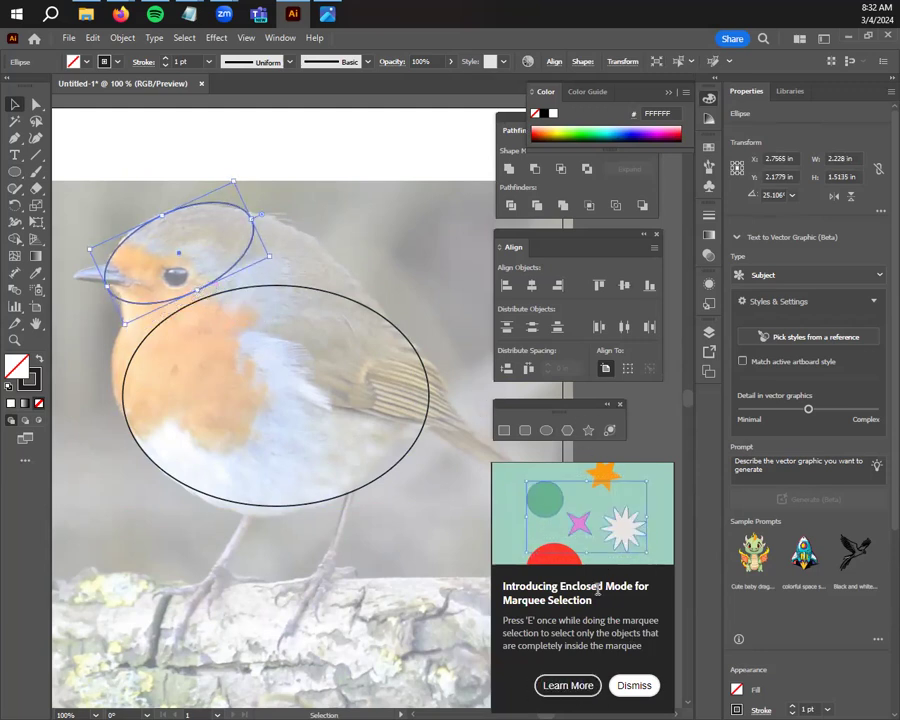
# - Dismiss the Enclosed Mode tip and deselect the head ellipse
pyautogui.moveTo(597, 588); pyautogui.dragTo(506, 596)
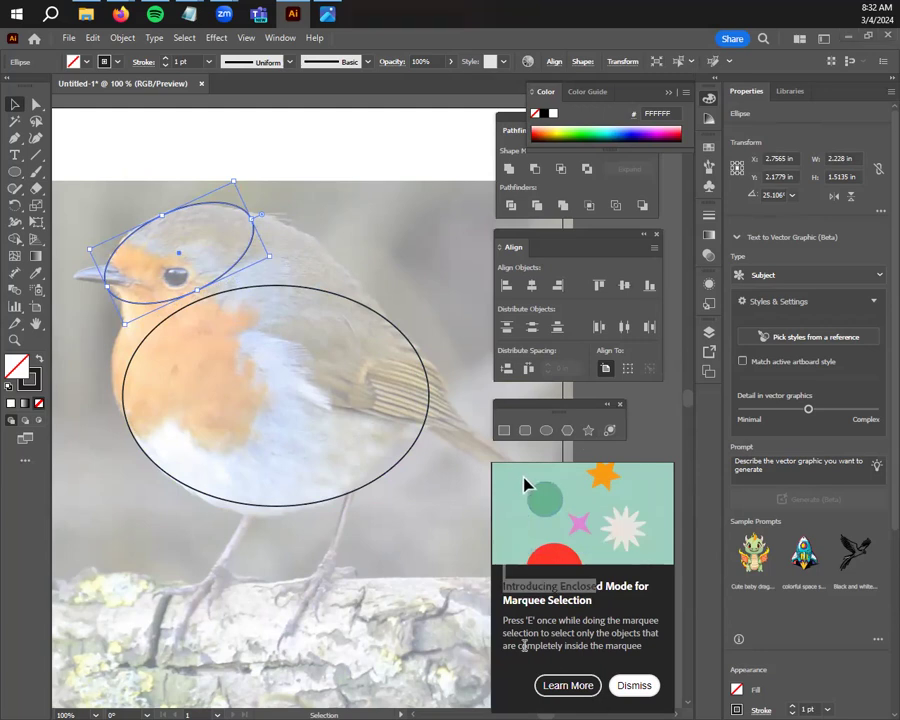
pyautogui.click(634, 686)
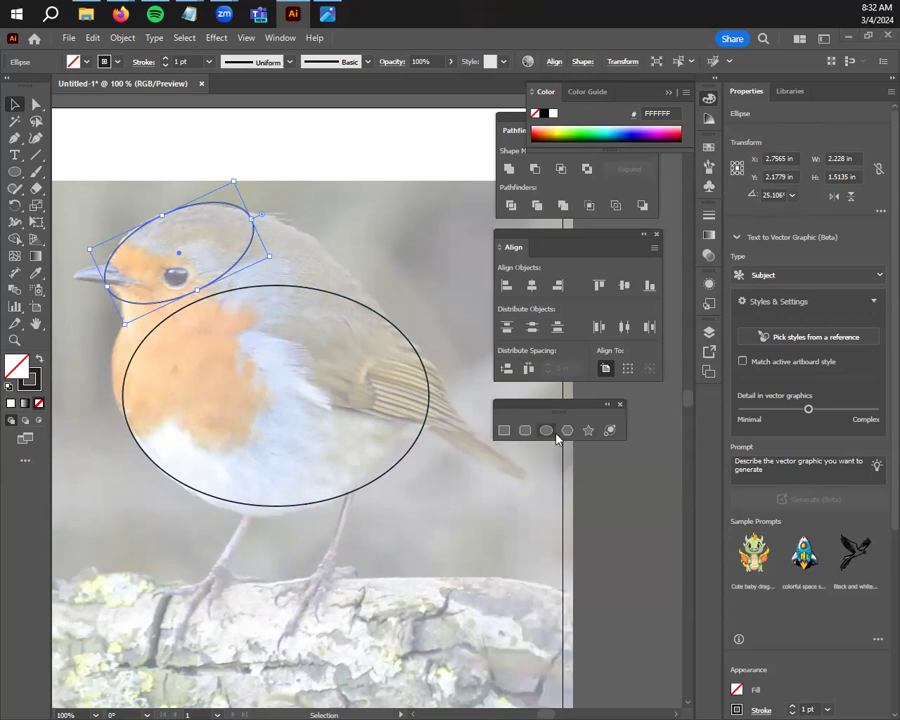
pyautogui.click(150, 300)
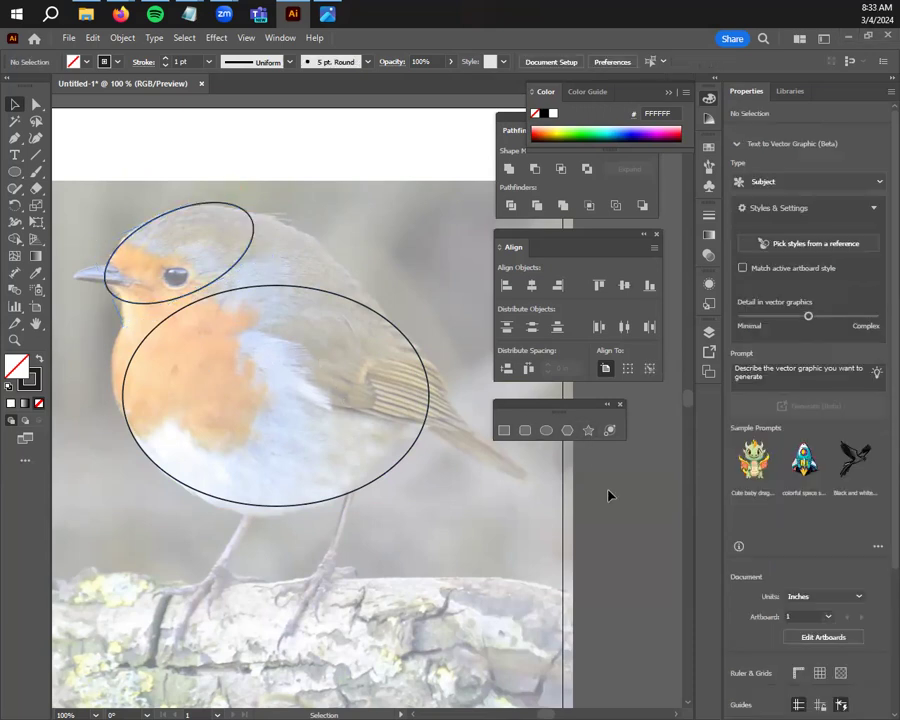
# - Draw a triangle about 2.43 × 2.35 in with the Polygon tool and move it over the robin's tail
pyautogui.click(567, 430)
pyautogui.moveTo(424, 518); pyautogui.dragTo(496, 580)
pyautogui.press('Down')
pyautogui.press('Down')
pyautogui.press('Down')
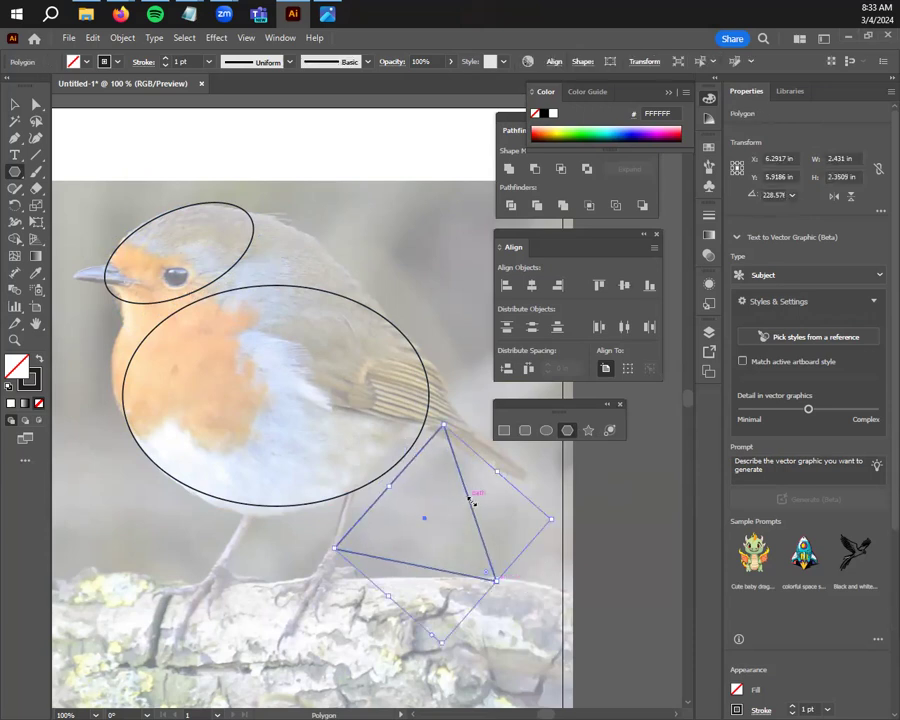
pyautogui.press('v')
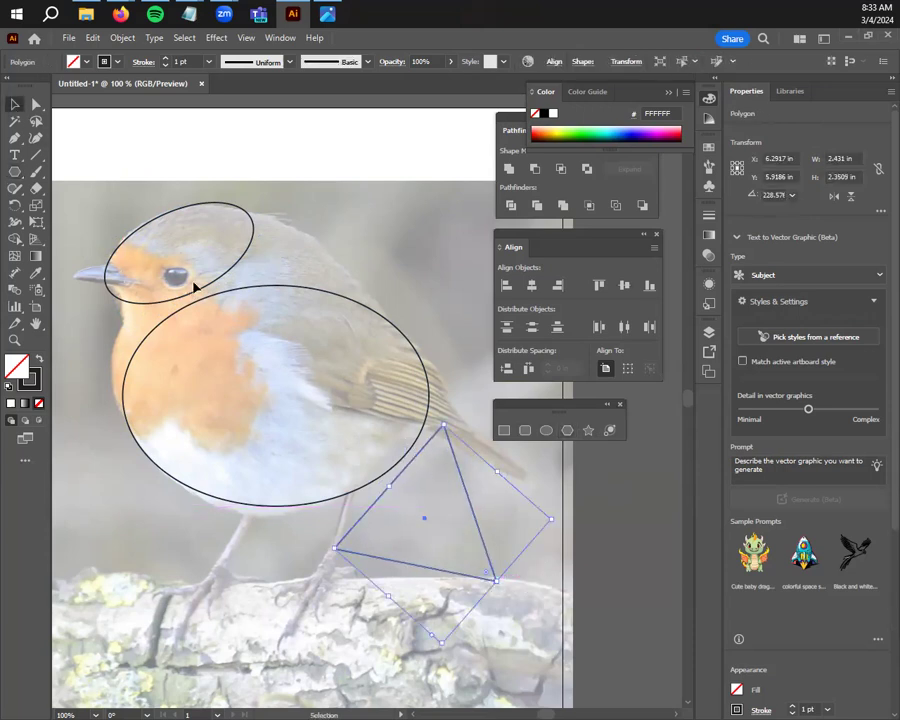
pyautogui.moveTo(480, 537); pyautogui.dragTo(508, 462)
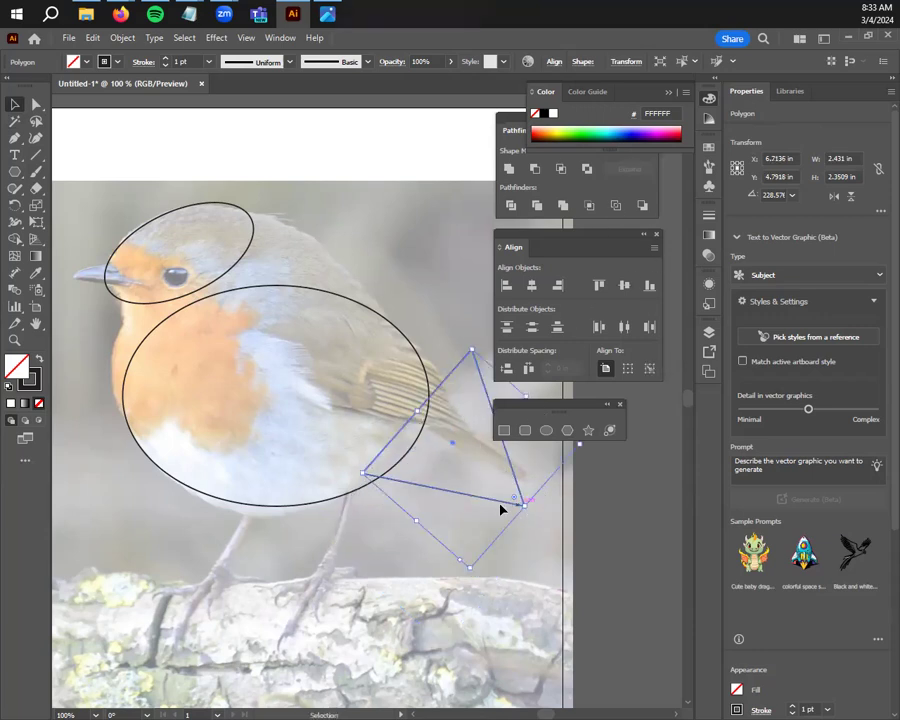
pyautogui.scroll(-1, 490, 500)
pyautogui.moveTo(492, 536); pyautogui.dragTo(306, 518)
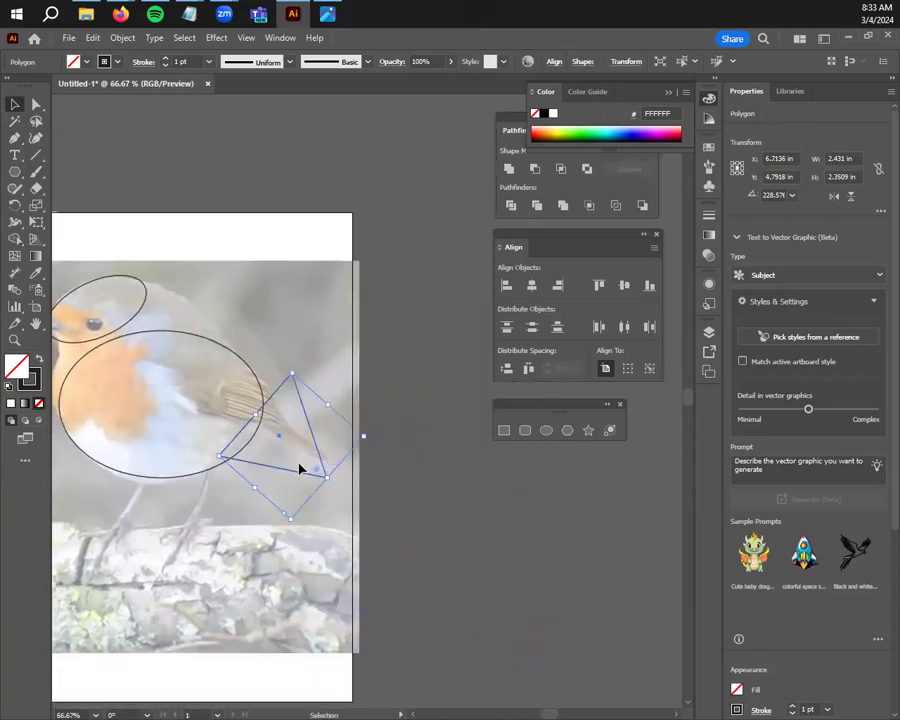
pyautogui.scroll(2, 307, 464)
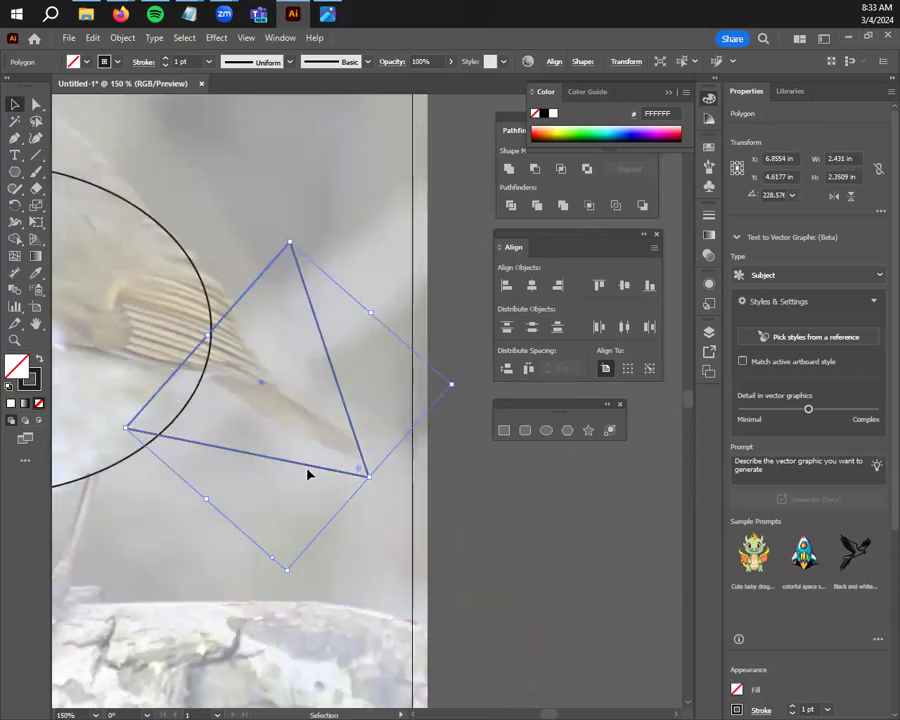
pyautogui.click(330, 440)
pyautogui.click(291, 263)
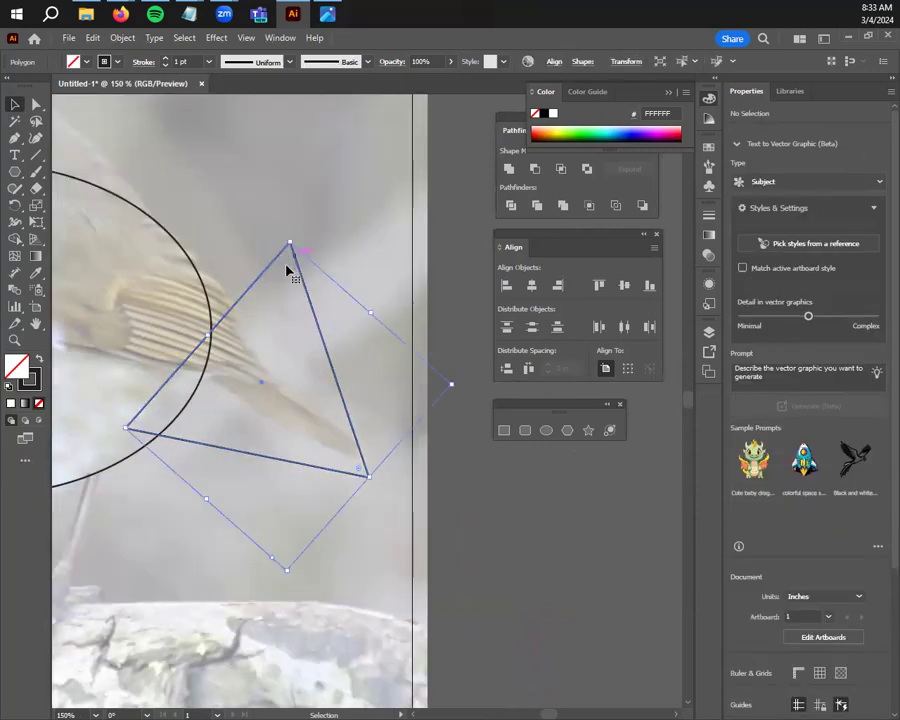
# - Stretch, rotate and reposition the triangle to cover the robin's wing and tail at about 3.52 × 2.89 in, and deselect it
pyautogui.moveTo(291, 241); pyautogui.dragTo(189, 323)
pyautogui.moveTo(330, 526); pyautogui.dragTo(386, 577)
pyautogui.moveTo(290, 460); pyautogui.dragTo(274, 368)
pyautogui.moveTo(410, 432); pyautogui.dragTo(410, 418)
pyautogui.moveTo(360, 438); pyautogui.dragTo(355, 434)
pyautogui.moveTo(222, 527); pyautogui.dragTo(434, 588)
pyautogui.moveTo(313, 358)
pyautogui.mouseDown()
pyautogui.moveTo(283, 354)
pyautogui.moveTo(300, 362)
pyautogui.mouseUp()
pyautogui.moveTo(420, 499); pyautogui.dragTo(392, 516)
pyautogui.moveTo(491, 399); pyautogui.dragTo(505, 387)
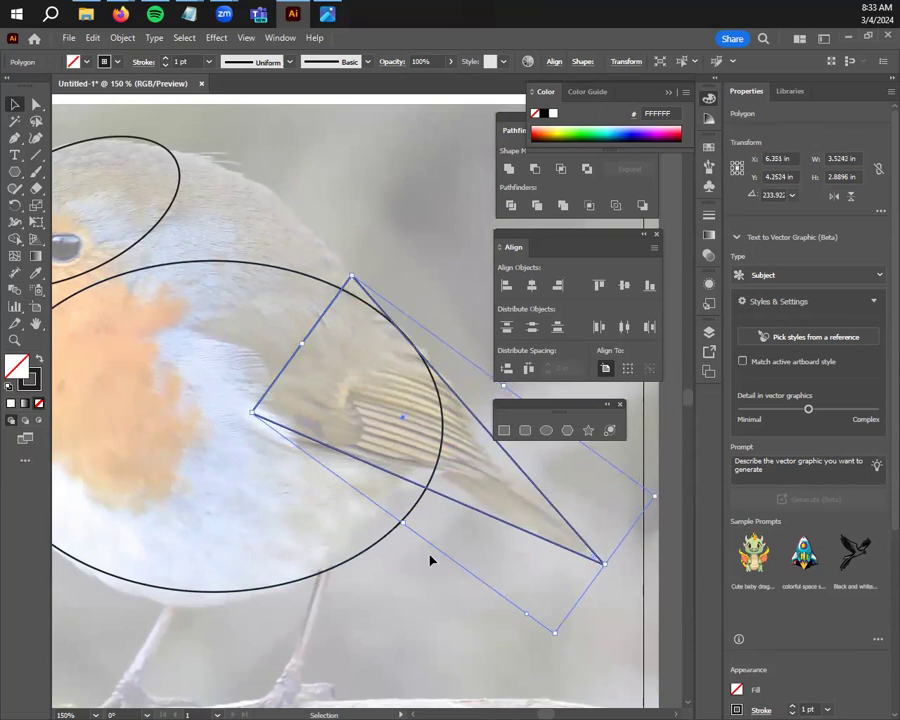
pyautogui.click(460, 634)
pyautogui.scroll(-2, 416, 612)
pyautogui.scroll(1, 390, 614)
pyautogui.moveTo(346, 598); pyautogui.dragTo(388, 552)
pyautogui.click(589, 431)
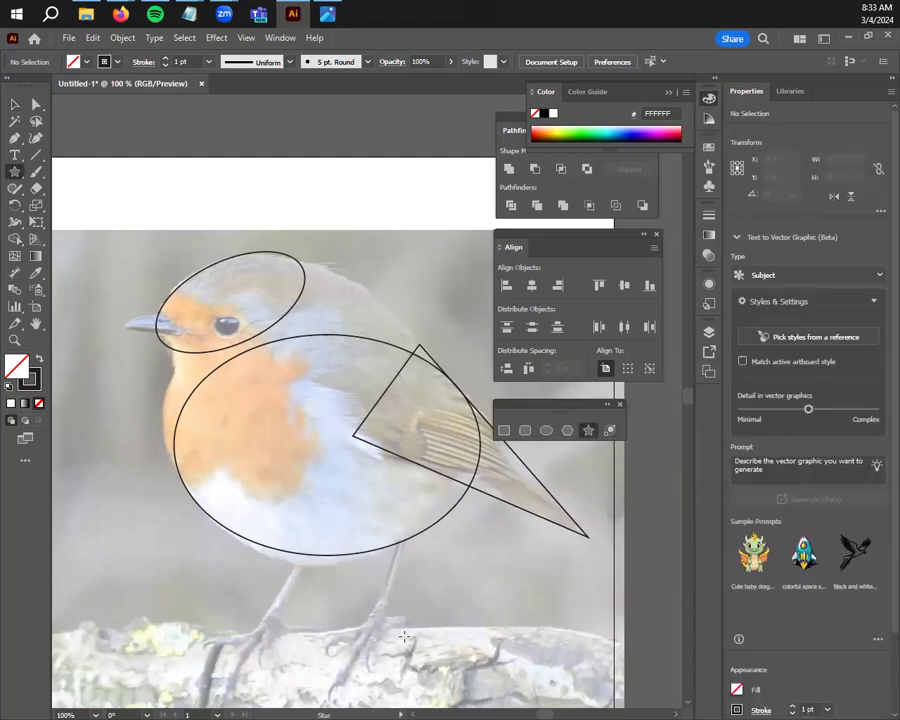
pyautogui.moveTo(474, 591); pyautogui.dragTo(443, 552)
pyautogui.hotkey('ctrl', 'z')
# - Draw a tilted triangle about 2.40 × 2.26 in with the Polygon tool below the robin's tail
pyautogui.click(562, 431)
pyautogui.moveTo(507, 614); pyautogui.dragTo(456, 572)
pyautogui.press('Up')
pyautogui.press('Up')
pyautogui.press('Up')
pyautogui.press('Up')
pyautogui.press('Up')
pyautogui.press('Up')
pyautogui.press('Up')
pyautogui.press('Up')
pyautogui.press('Up')
pyautogui.press('Down')
pyautogui.press('Down')
pyautogui.press('Down')
pyautogui.press('Down')
pyautogui.press('Down')
pyautogui.press('Down')
pyautogui.press('Down')
pyautogui.press('Down')
pyautogui.press('Down')
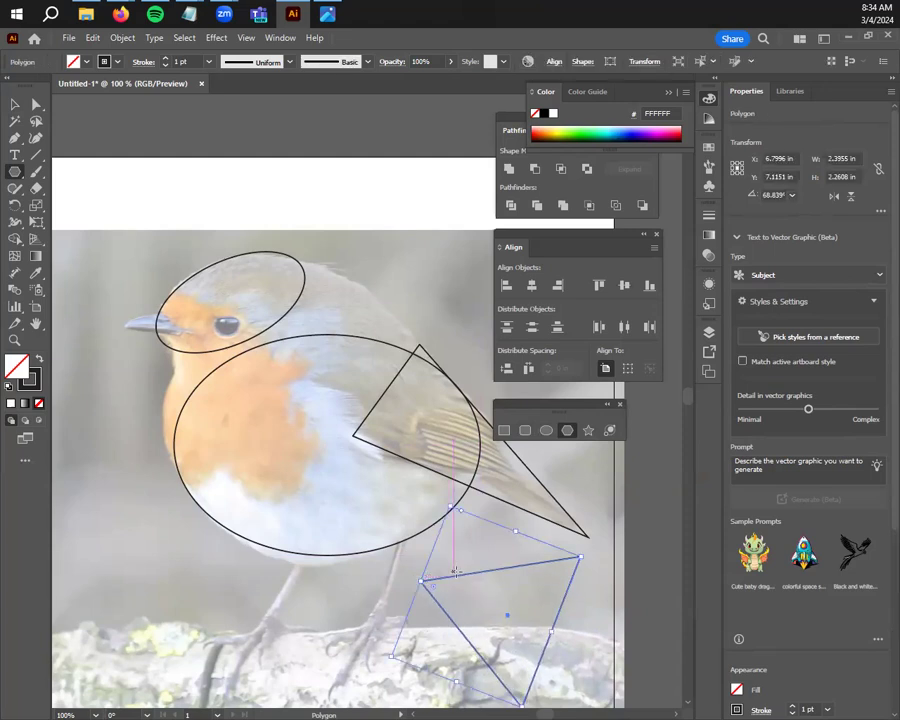
# - Move the new triangle to the robin's beak and shrink it to about 1.56 × 0.83 in
pyautogui.press('v')
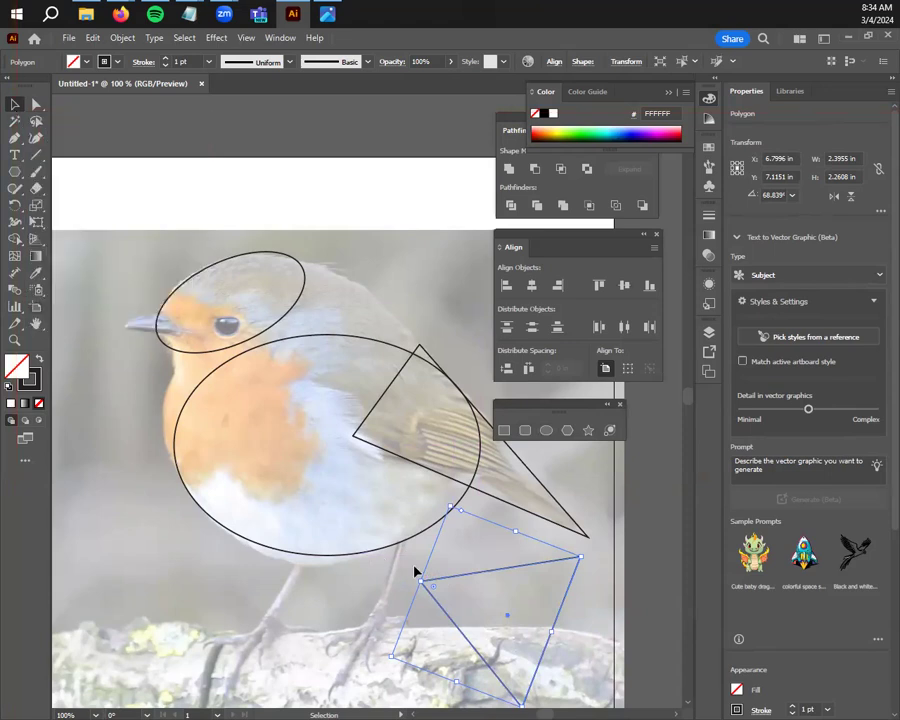
pyautogui.moveTo(485, 572); pyautogui.dragTo(158, 299)
pyautogui.moveTo(195, 437); pyautogui.dragTo(148, 315)
pyautogui.moveTo(189, 368); pyautogui.dragTo(195, 320)
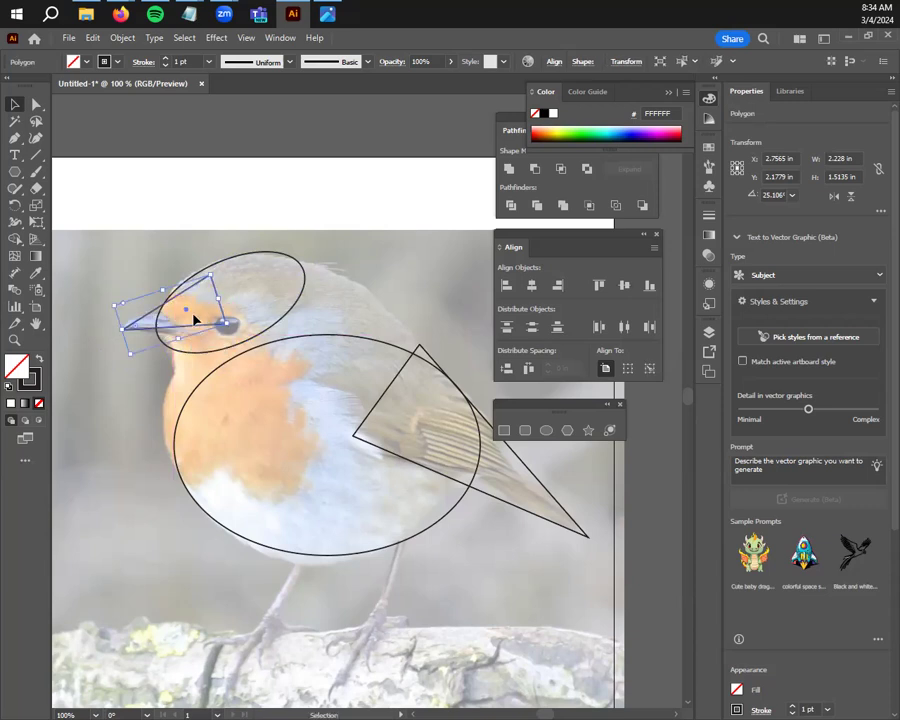
# - Shorten, flatten and rotate the beak triangle to about 96°, fit it over the beak at about 0.84 × 0.47 in, and deselect it
pyautogui.scroll(3, 131, 356)
pyautogui.scroll(2, 200, 420)
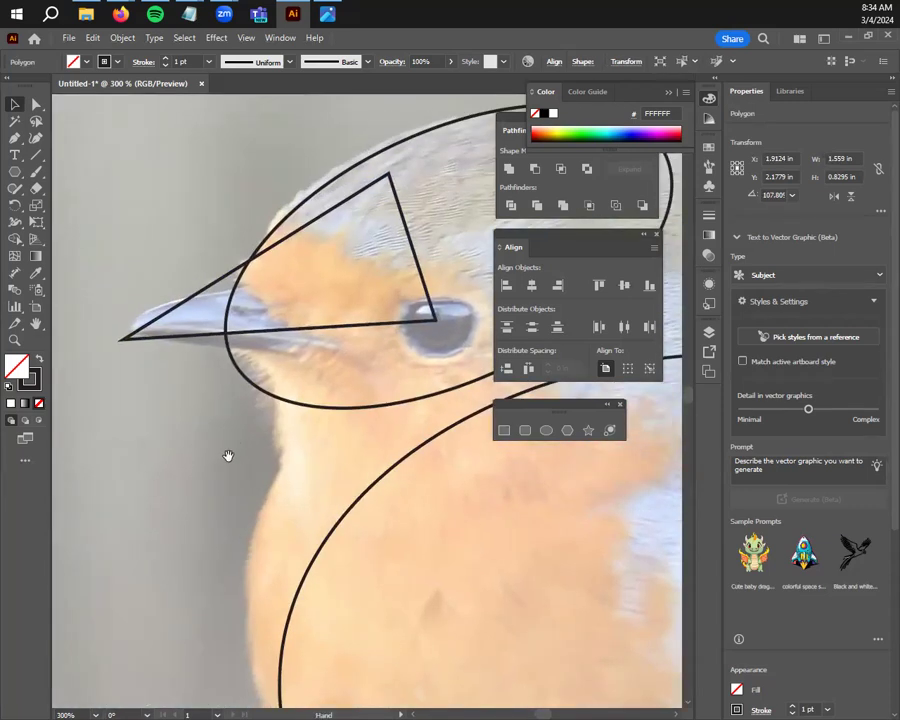
pyautogui.moveTo(414, 242); pyautogui.dragTo(277, 287)
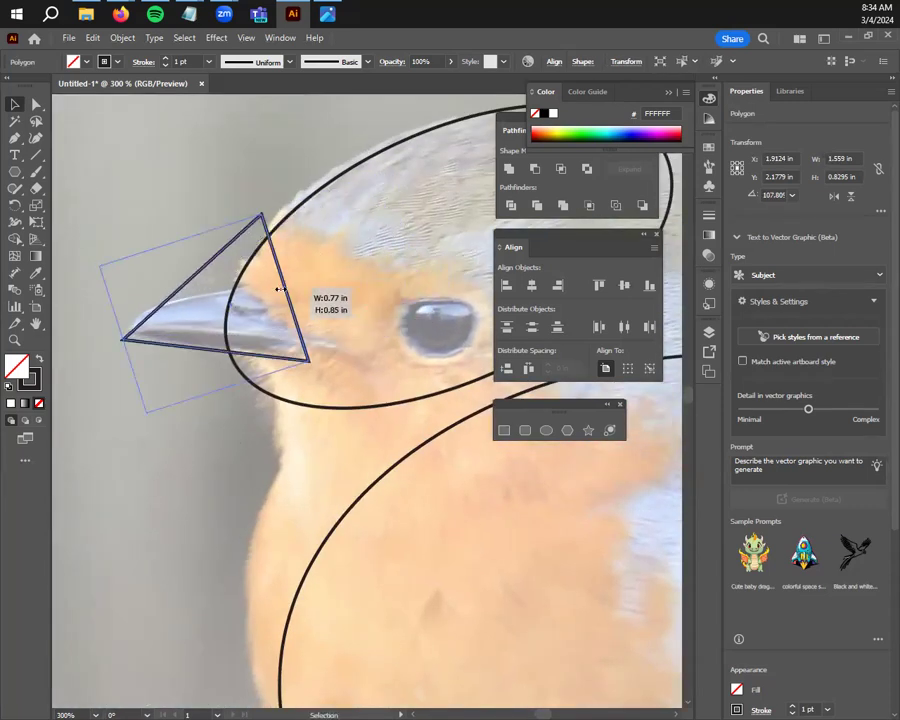
pyautogui.moveTo(178, 245); pyautogui.dragTo(198, 298)
pyautogui.moveTo(272, 233); pyautogui.dragTo(288, 242)
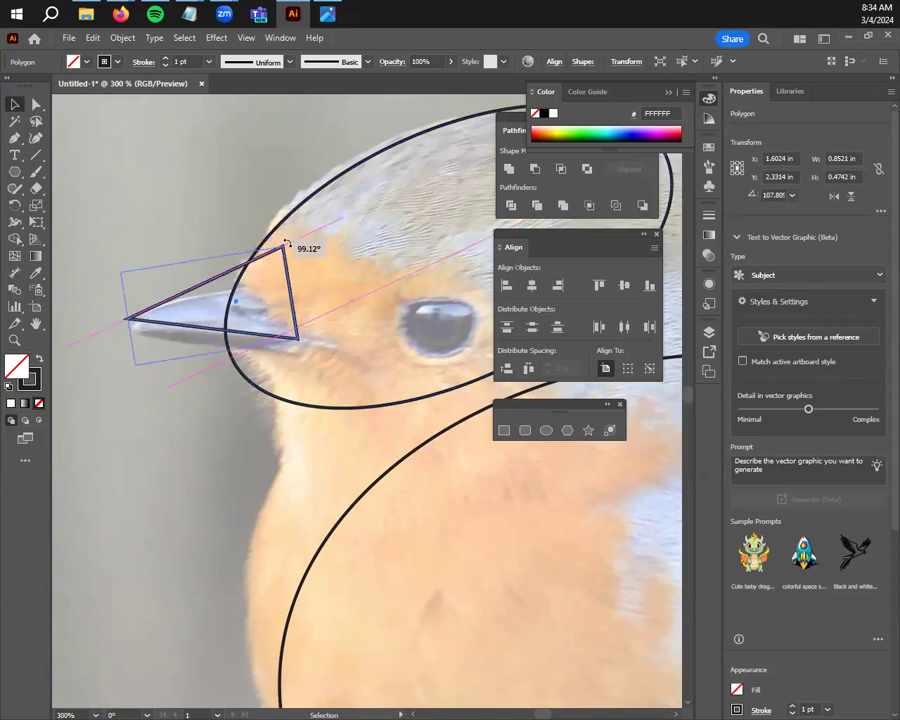
pyautogui.moveTo(217, 268); pyautogui.dragTo(223, 296)
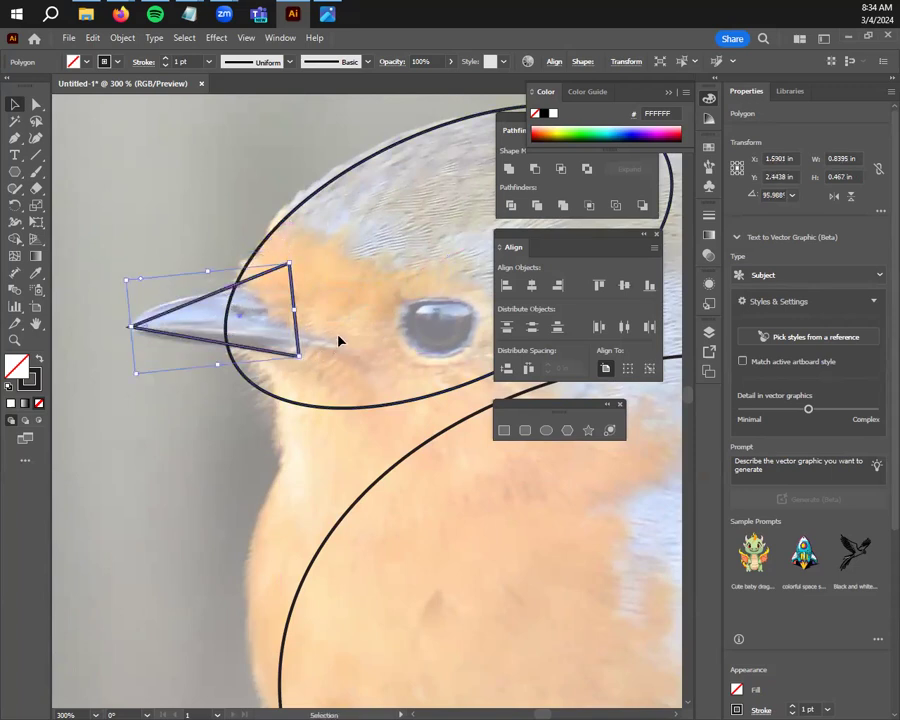
pyautogui.click(255, 468)
# - Draw an upright ellipse about 0.68 × 1.54 in over the front edge of the robin's breast
pyautogui.scroll(-5, 233, 472)
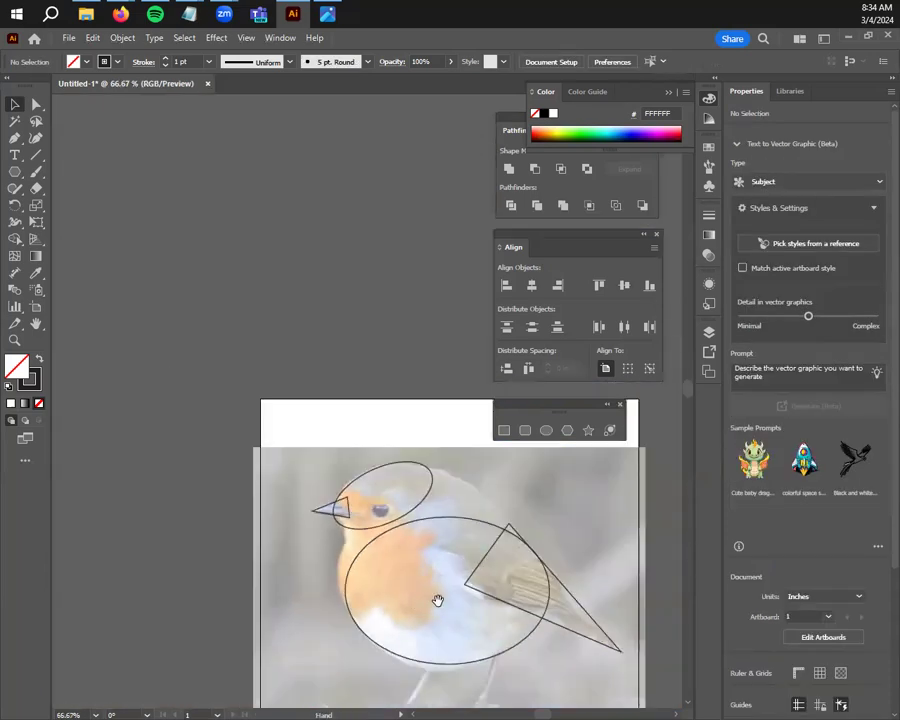
pyautogui.moveTo(438, 655); pyautogui.dragTo(301, 380)
pyautogui.scroll(1, 301, 380)
pyautogui.scroll(2, 338, 547)
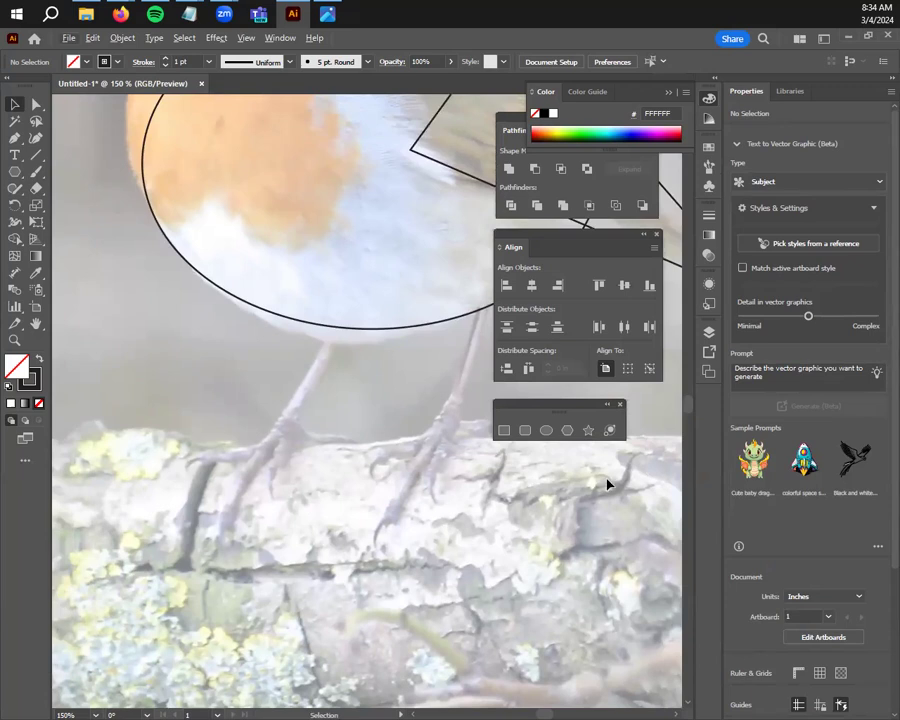
pyautogui.scroll(-1, 426, 454)
pyautogui.moveTo(366, 447); pyautogui.dragTo(297, 574)
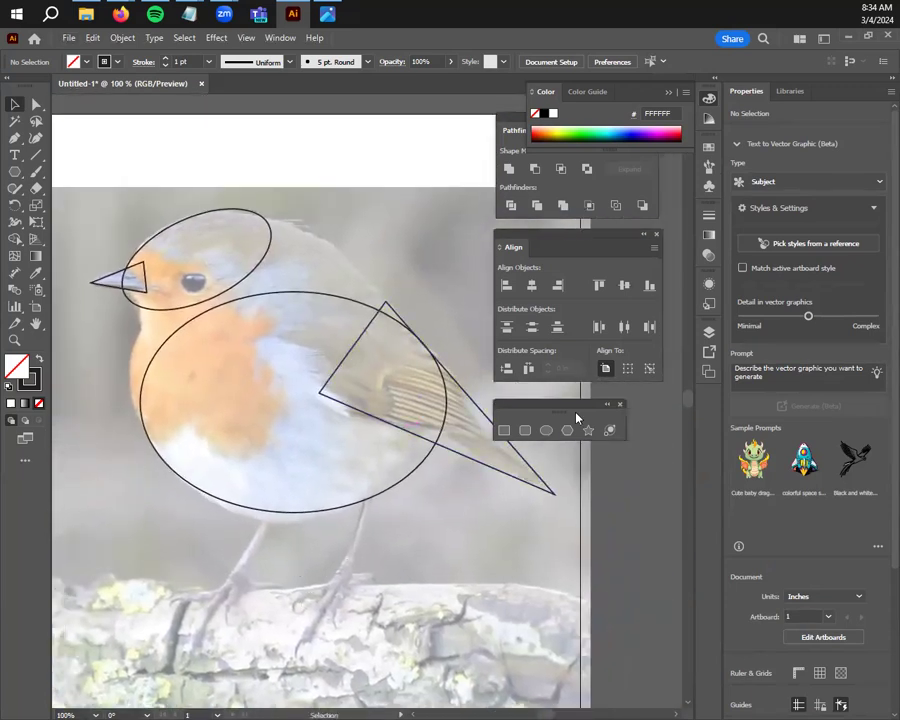
pyautogui.click(504, 430)
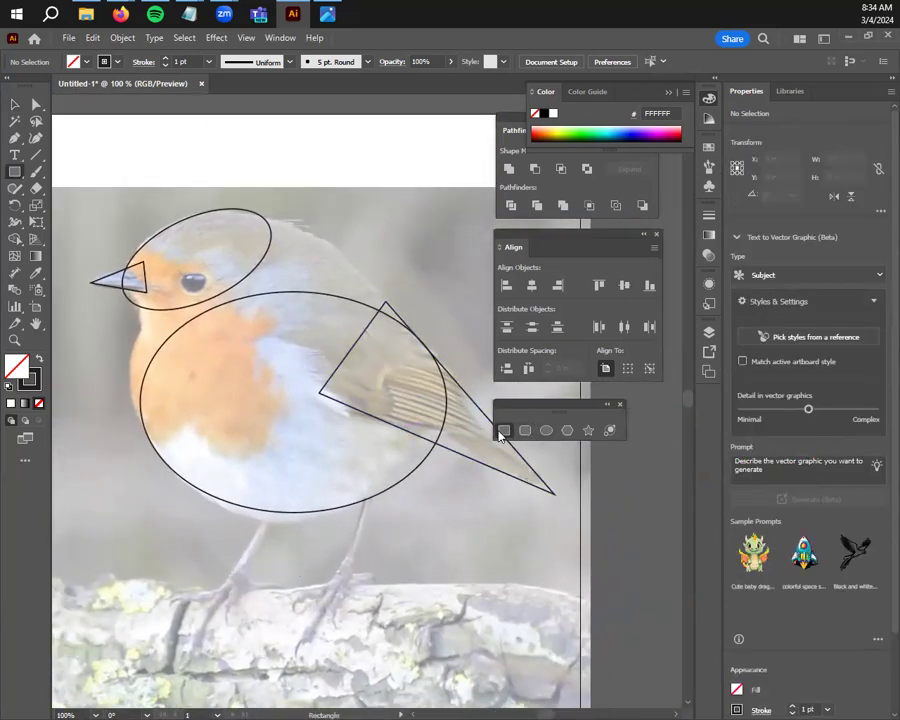
pyautogui.click(546, 430)
pyautogui.moveTo(177, 321); pyautogui.dragTo(128, 427)
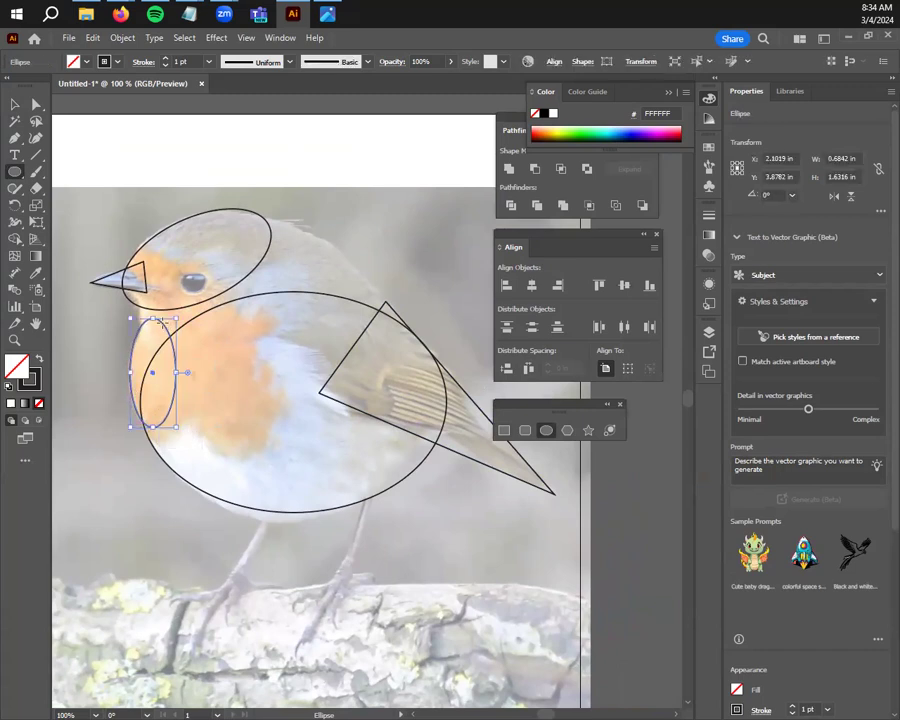
pyautogui.moveTo(153, 318)
pyautogui.mouseDown()
pyautogui.moveTo(154, 307)
pyautogui.moveTo(154, 324)
pyautogui.mouseUp()
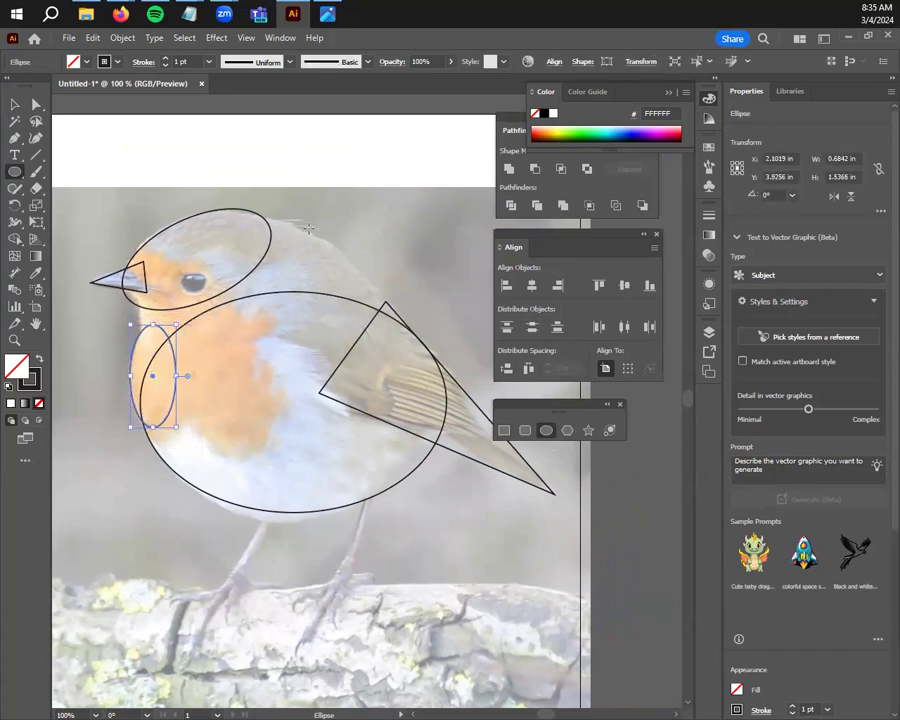
# - Draw an ellipse about 2.42 × 1.11 in, rotate it to about 333° and place it along the robin's upper back
pyautogui.moveTo(276, 235); pyautogui.dragTo(437, 309)
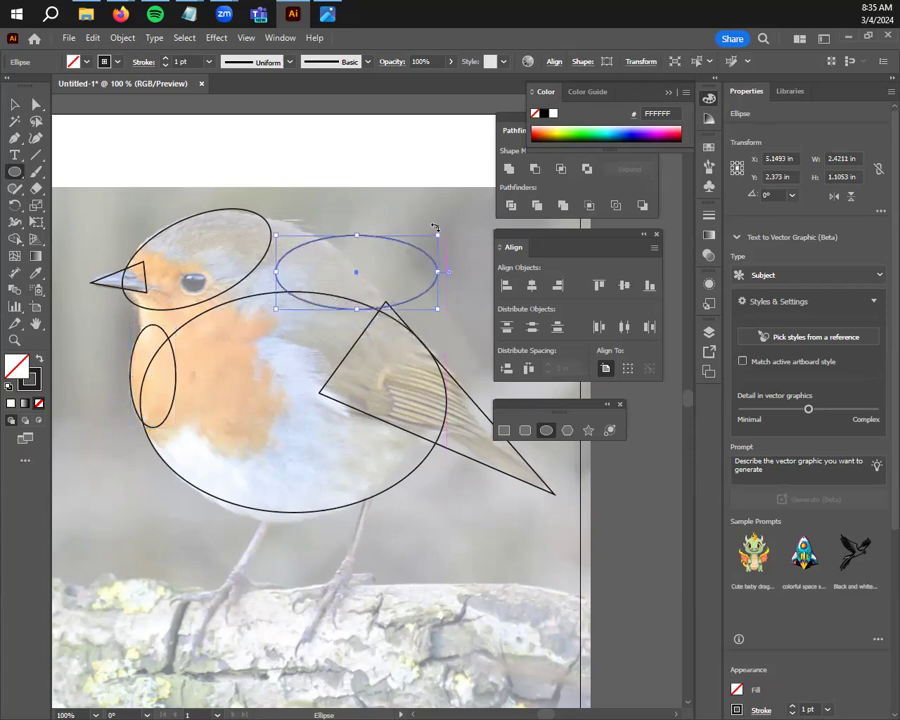
pyautogui.moveTo(437, 230); pyautogui.dragTo(450, 269)
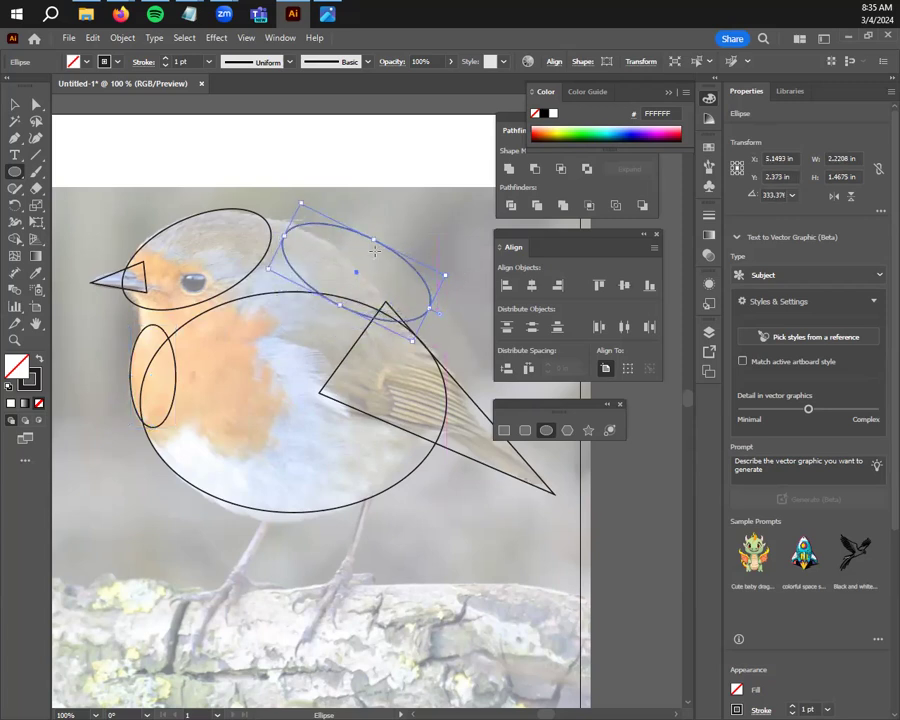
pyautogui.press('v')
pyautogui.moveTo(396, 257); pyautogui.dragTo(341, 258)
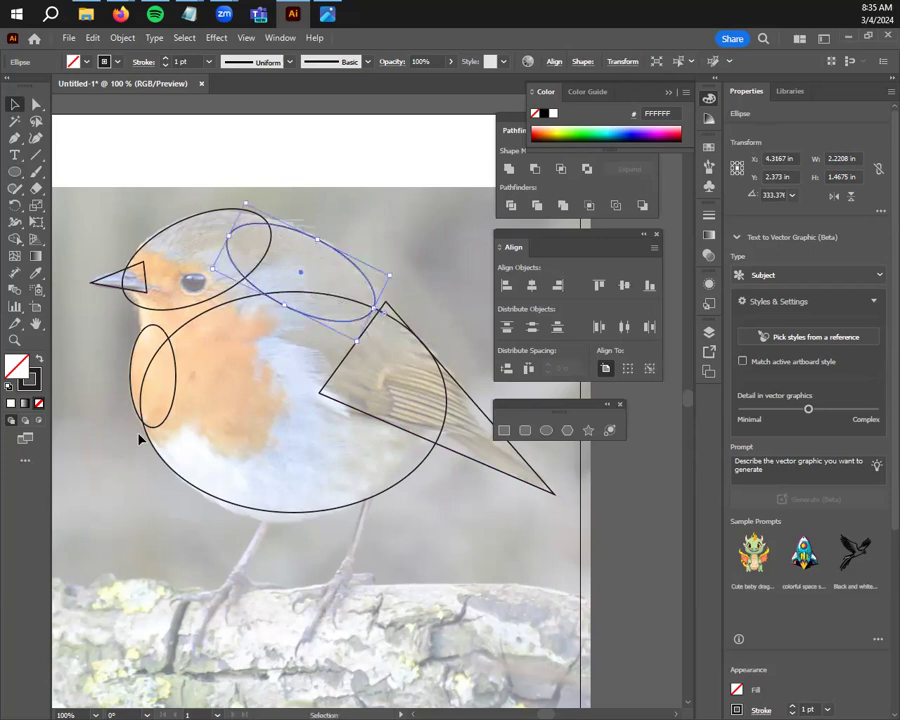
# - Draw a circle about 0.32 in across, center it over the robin's eye and deselect it
pyautogui.click(546, 430)
pyautogui.moveTo(183, 277); pyautogui.dragTo(208, 300)
pyautogui.press('v')
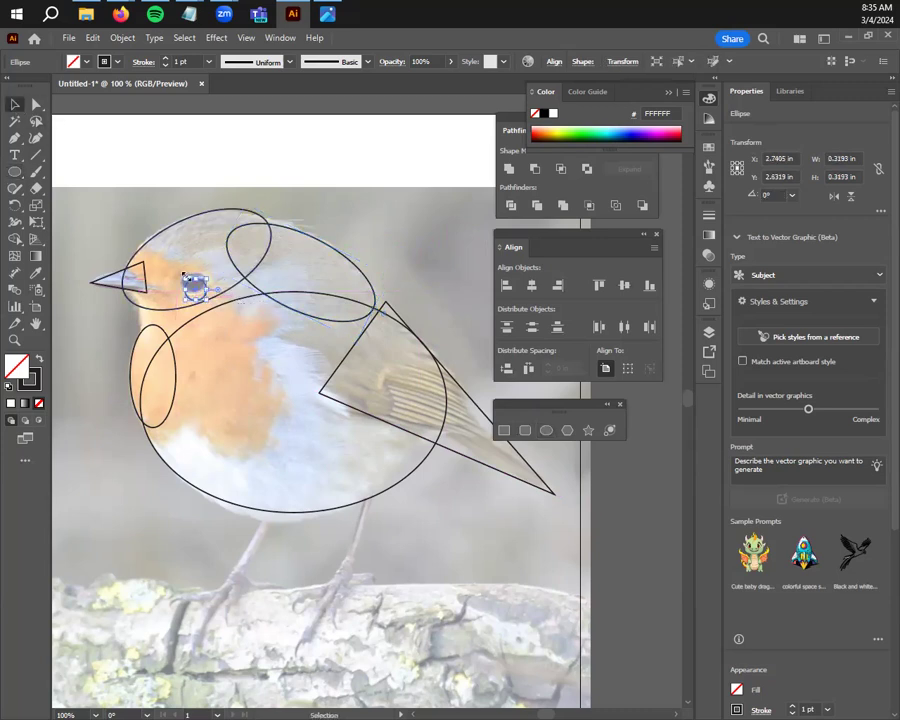
pyautogui.moveTo(193, 284); pyautogui.dragTo(189, 282)
pyautogui.click(206, 304)
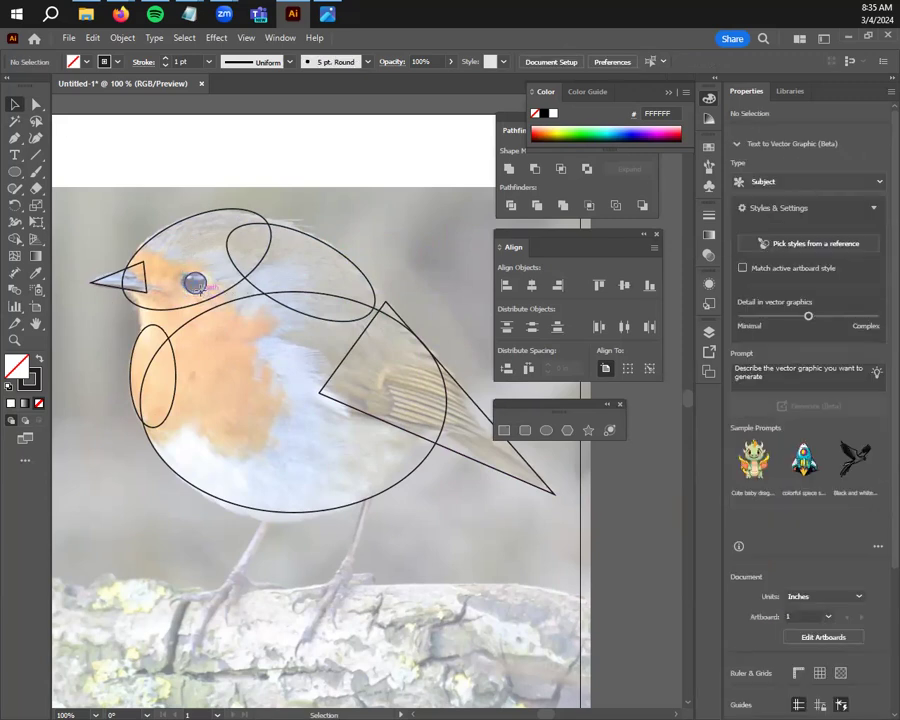
# - Fill the eye circle with black (000000) and deselect it
pyautogui.click(195, 283)
pyautogui.doubleClick(16, 366)
pyautogui.click(508, 314)
pyautogui.moveTo(508, 314); pyautogui.dragTo(377, 440)
pyautogui.click(806, 203)
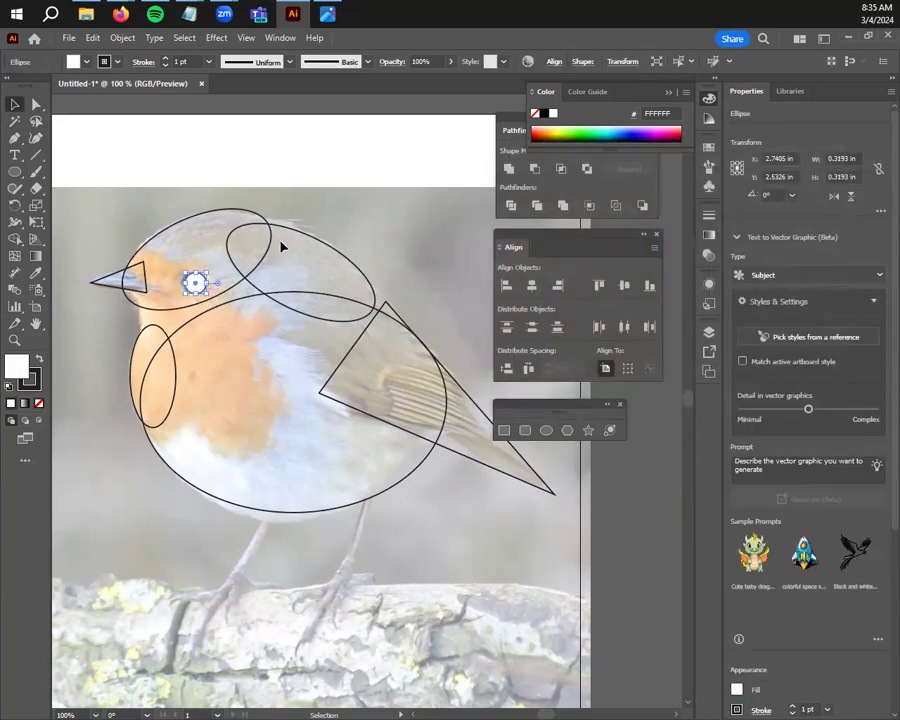
pyautogui.doubleClick(16, 367)
pyautogui.moveTo(588, 344); pyautogui.dragTo(386, 426)
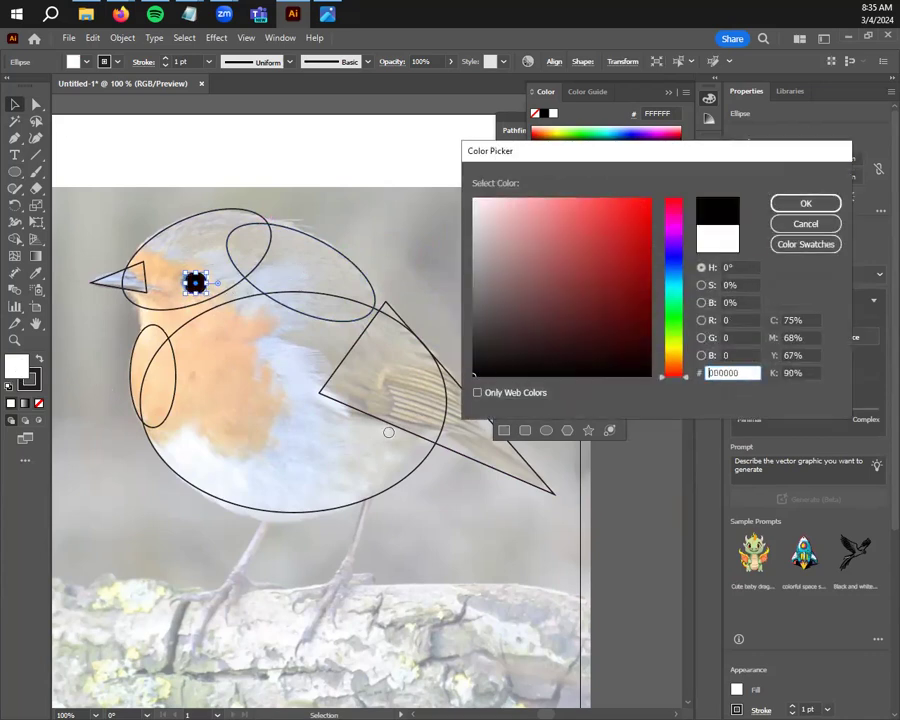
pyautogui.click(806, 203)
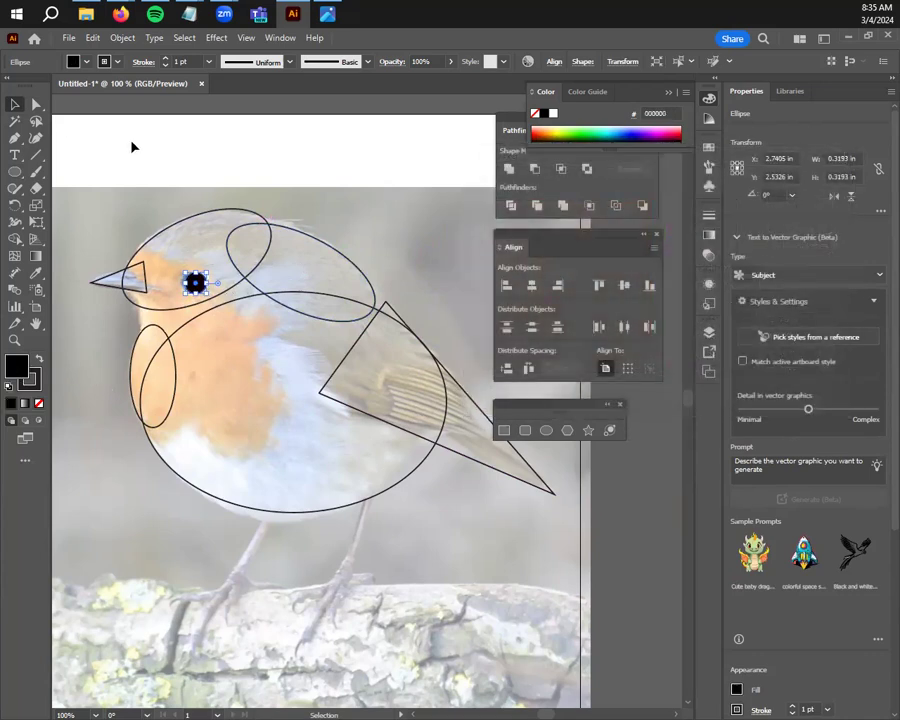
pyautogui.click(185, 213)
# - Hide the robin template layer to check the drawn shapes alone, and show the template again
pyautogui.scroll(-2, 460, 600)
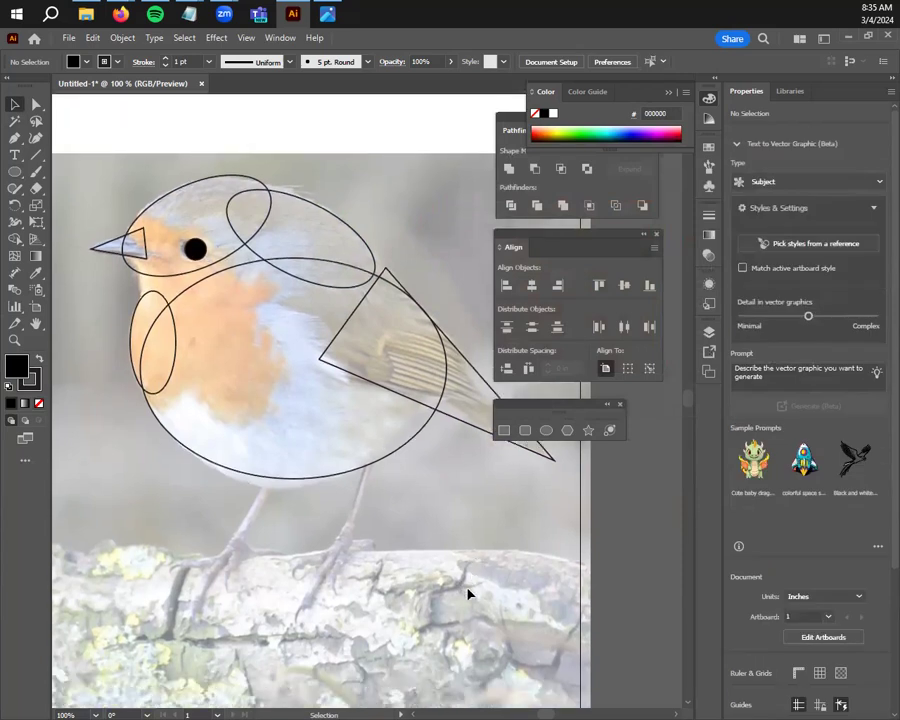
pyautogui.scroll(3, 406, 541)
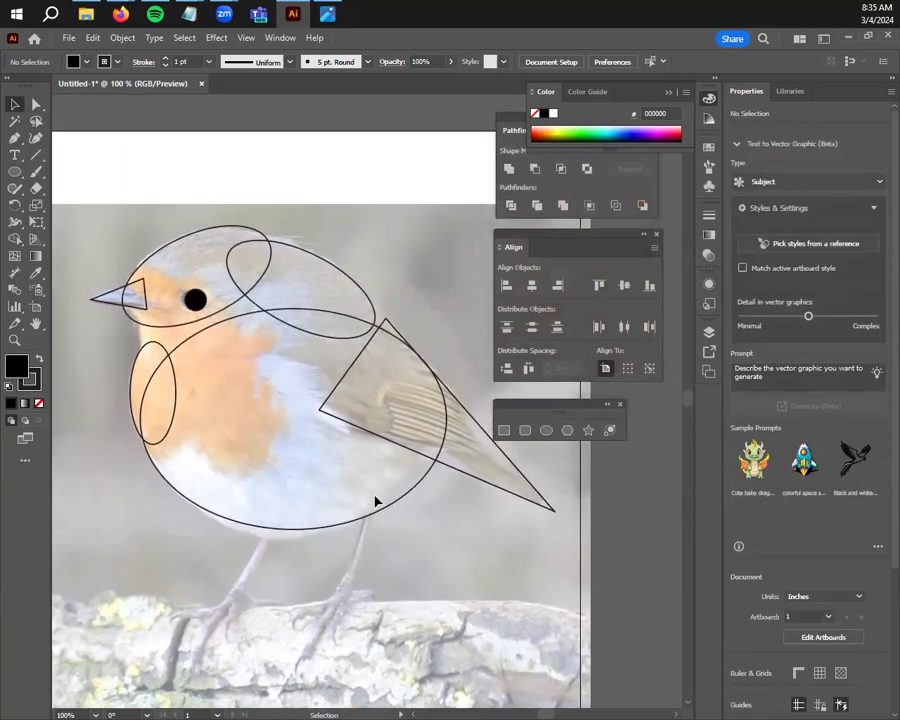
pyautogui.click(709, 331)
pyautogui.hotkey('ctrl', 'shift', 'w')
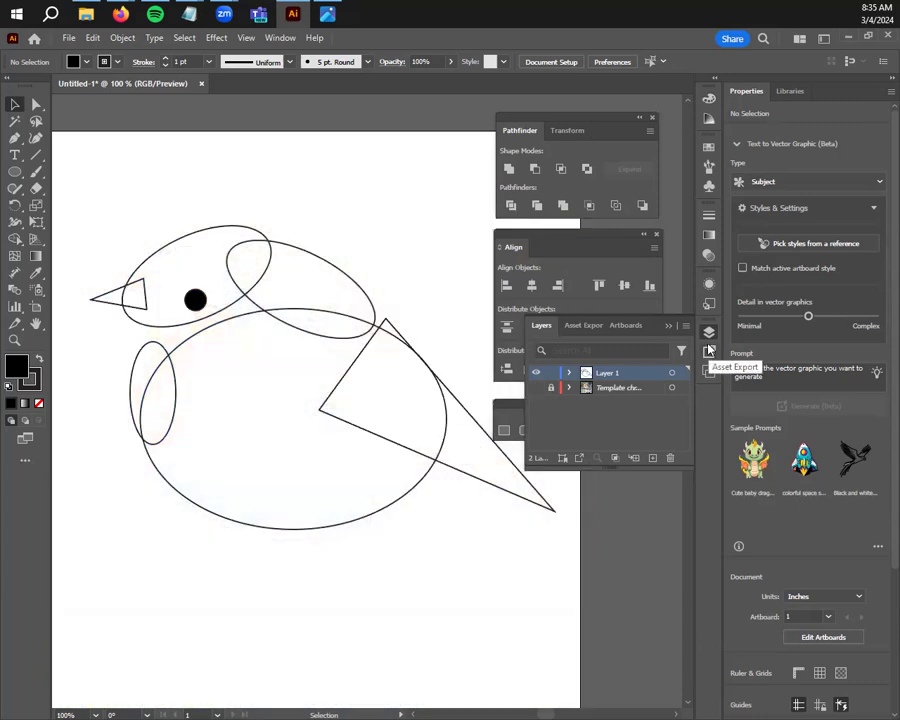
pyautogui.click(536, 388)
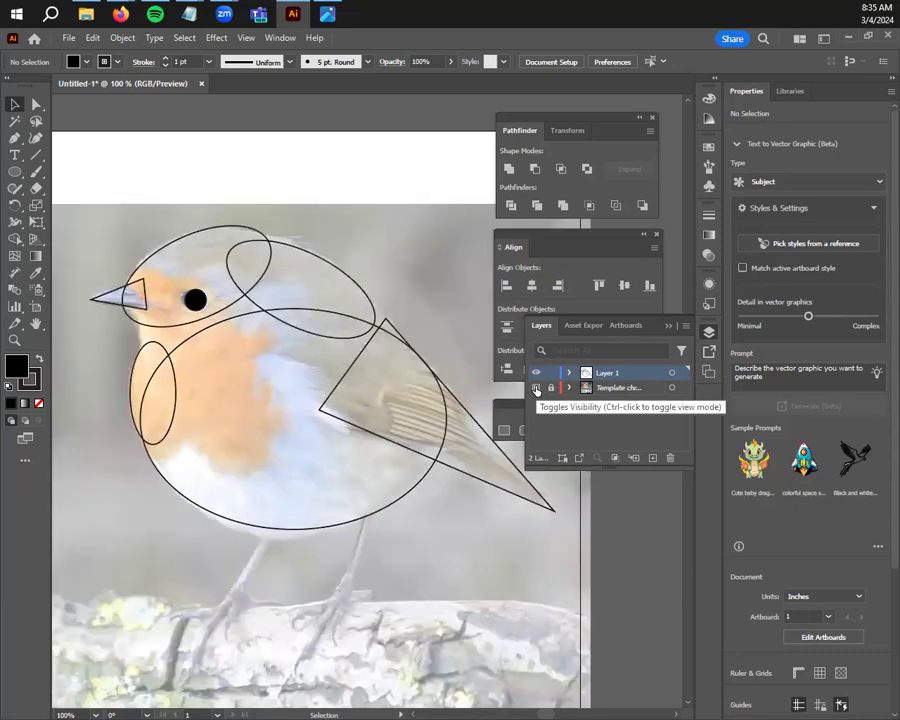
pyautogui.click(713, 336)
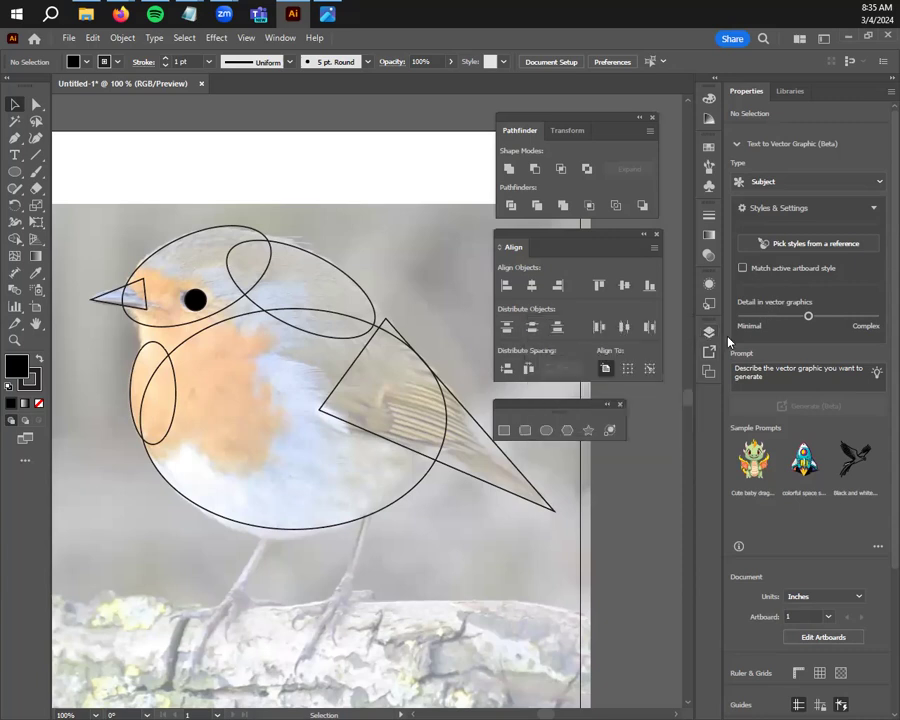
# - Rearrange the floating Align panel and the shape tools panel neatly below the Pathfinder panel
pyautogui.moveTo(562, 418); pyautogui.dragTo(593, 411)
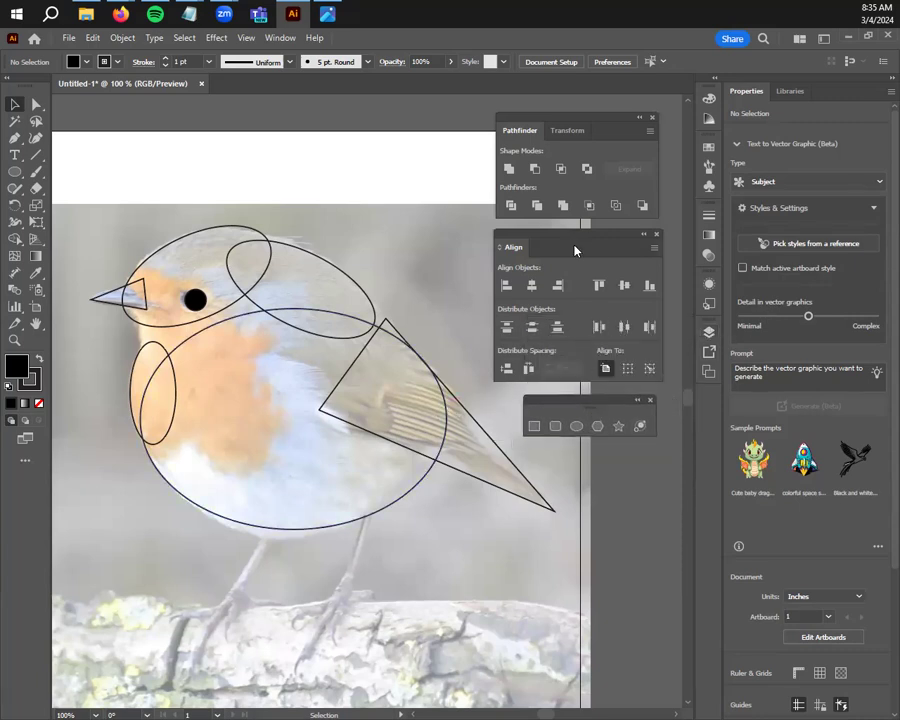
pyautogui.moveTo(582, 236)
pyautogui.mouseDown()
pyautogui.moveTo(581, 228)
pyautogui.moveTo(584, 239)
pyautogui.mouseUp()
pyautogui.moveTo(605, 414)
pyautogui.mouseDown()
pyautogui.moveTo(583, 411)
pyautogui.moveTo(604, 426)
pyautogui.mouseUp()
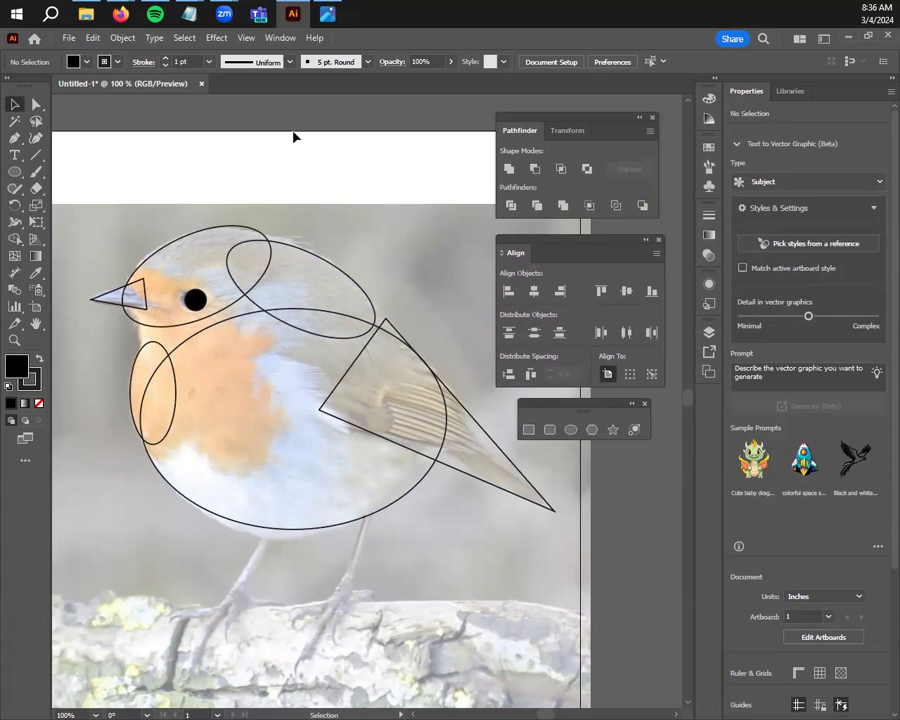
# - Save the drawing as the Illustrator file 3.1WIP_bb.ai in the PROJ3.1 folder with the default Illustrator options
pyautogui.click(68, 37)
pyautogui.click(133, 184)
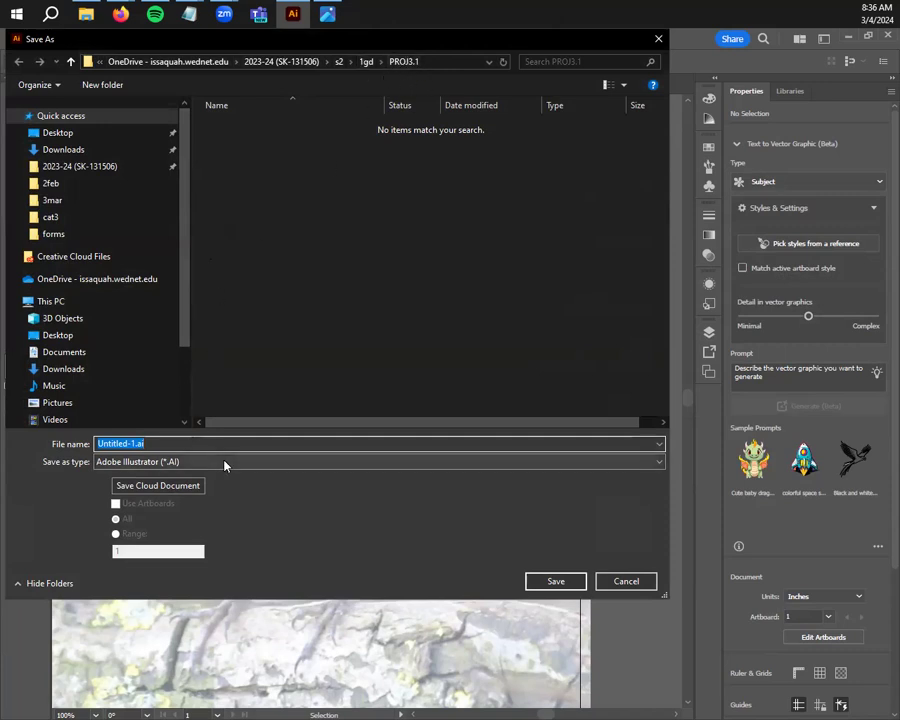
pyautogui.write('3.1w')
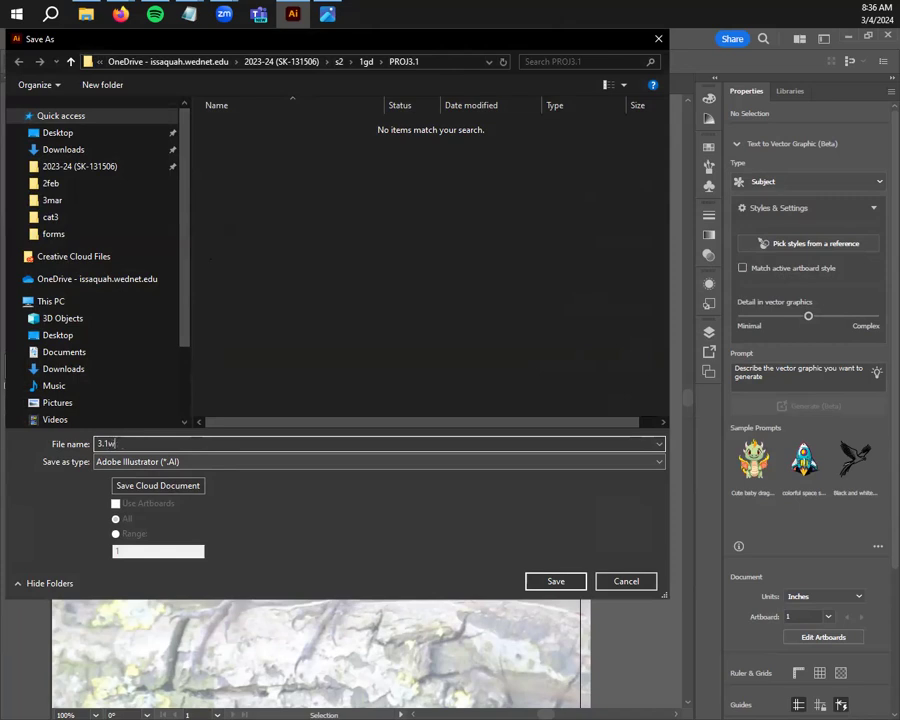
pyautogui.write('i')
pyautogui.press('BackSpace')
pyautogui.click(570, 582)
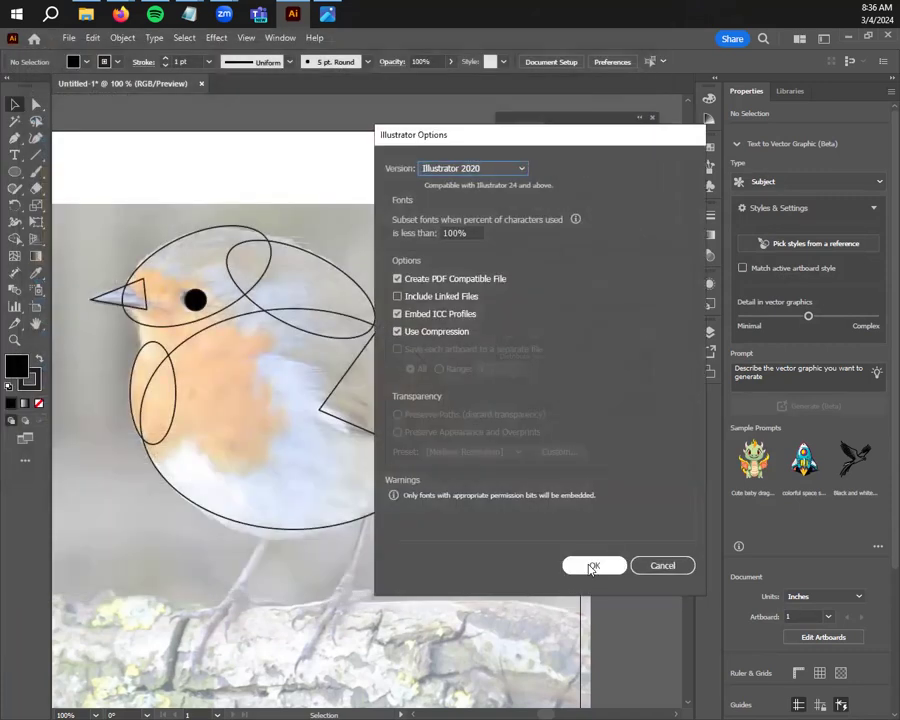
pyautogui.click(592, 566)
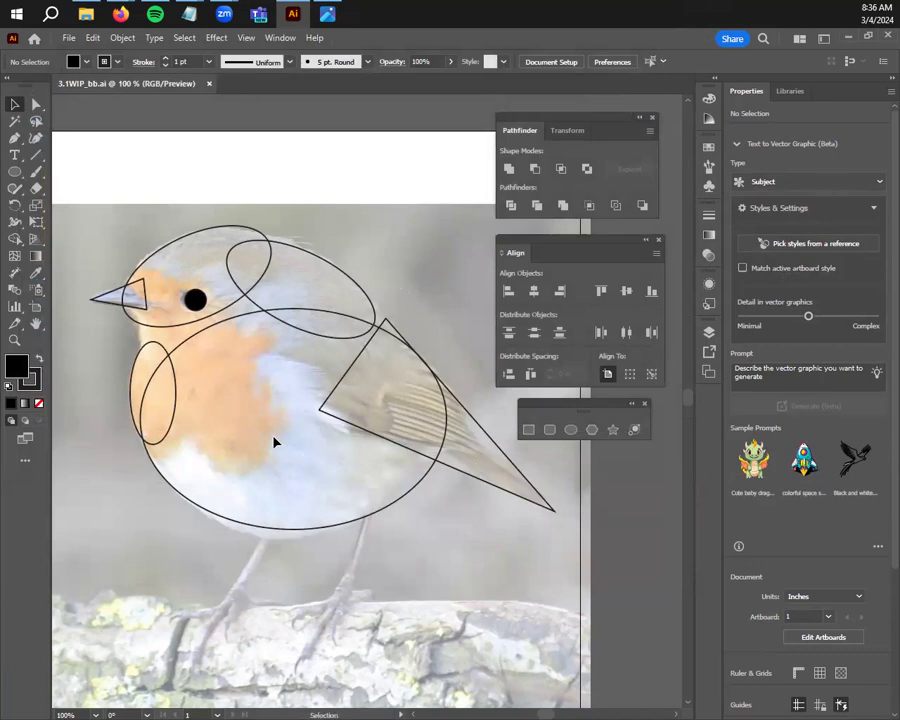
# - Create a new portrait Letter document, 8.5 × 11 in, with RGB color and 300 ppi raster effects
pyautogui.click(67, 37)
pyautogui.click(88, 55)
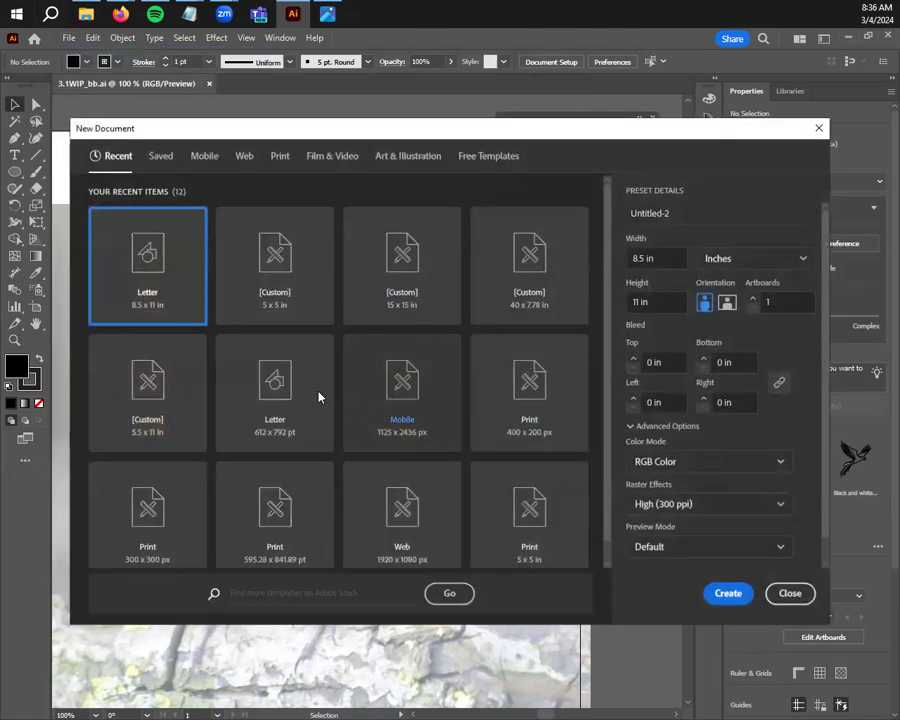
pyautogui.click(728, 593)
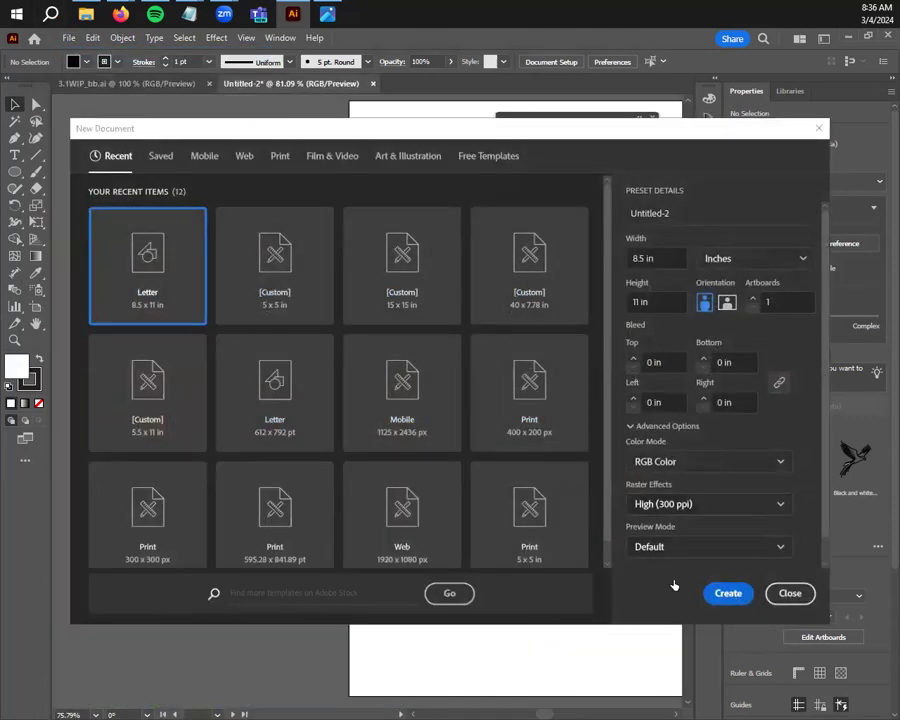
# - Place the parrot photo from the PROJ3.1 folder into the new Letter document
pyautogui.click(655, 134)
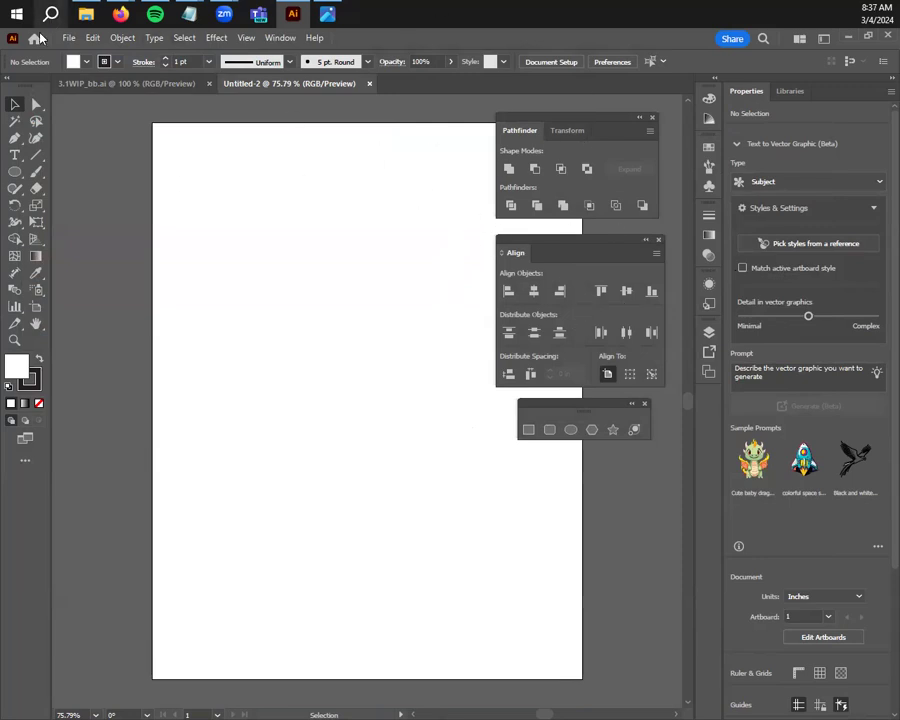
pyautogui.click(69, 37)
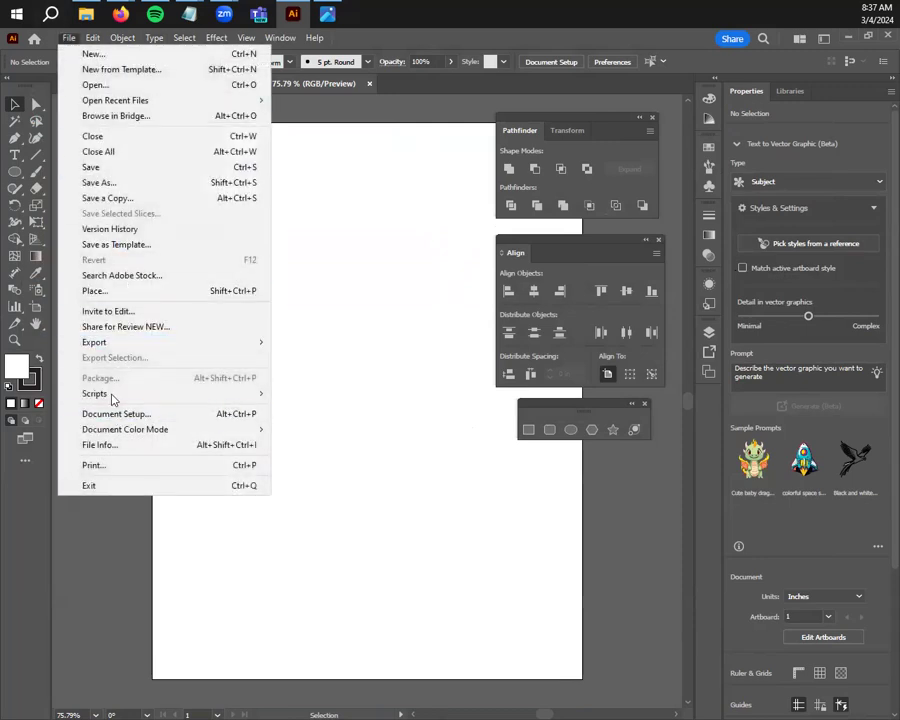
pyautogui.click(118, 292)
pyautogui.click(321, 182)
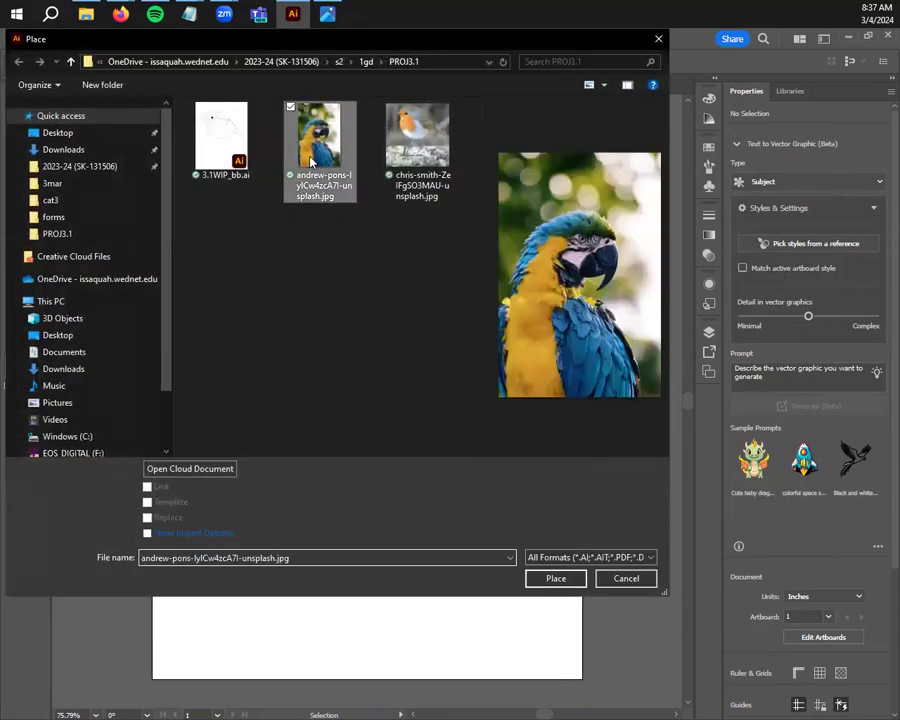
pyautogui.click(562, 580)
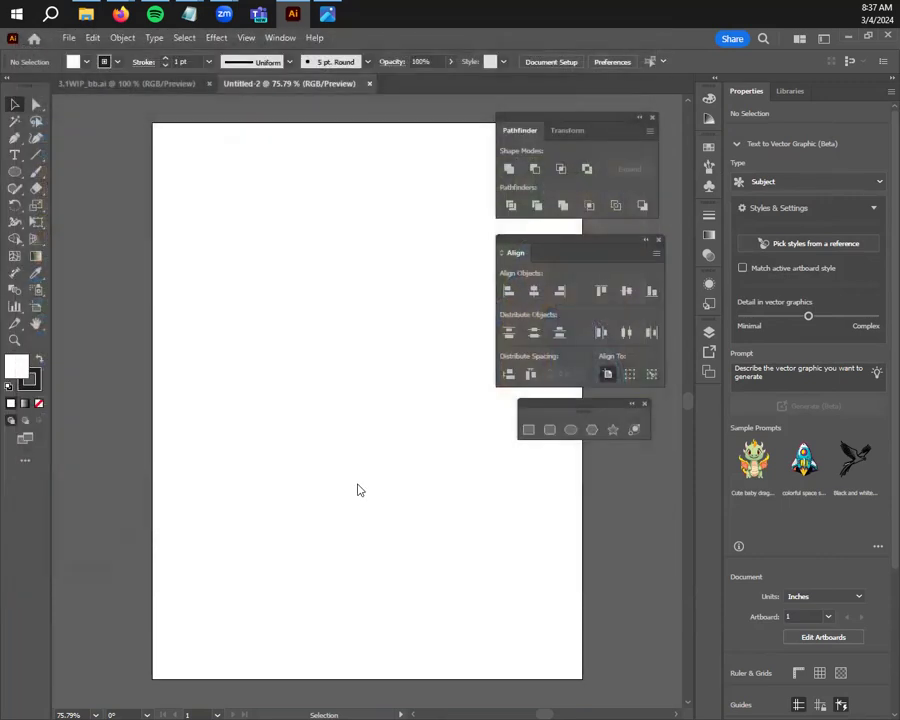
pyautogui.click(266, 338)
pyautogui.moveTo(462, 546); pyautogui.dragTo(358, 461)
# - Scale the parrot photo down to slightly narrower than the artboard and position it with its lower edge near the artboard's lower edge
pyautogui.scroll(-8, 358, 461)
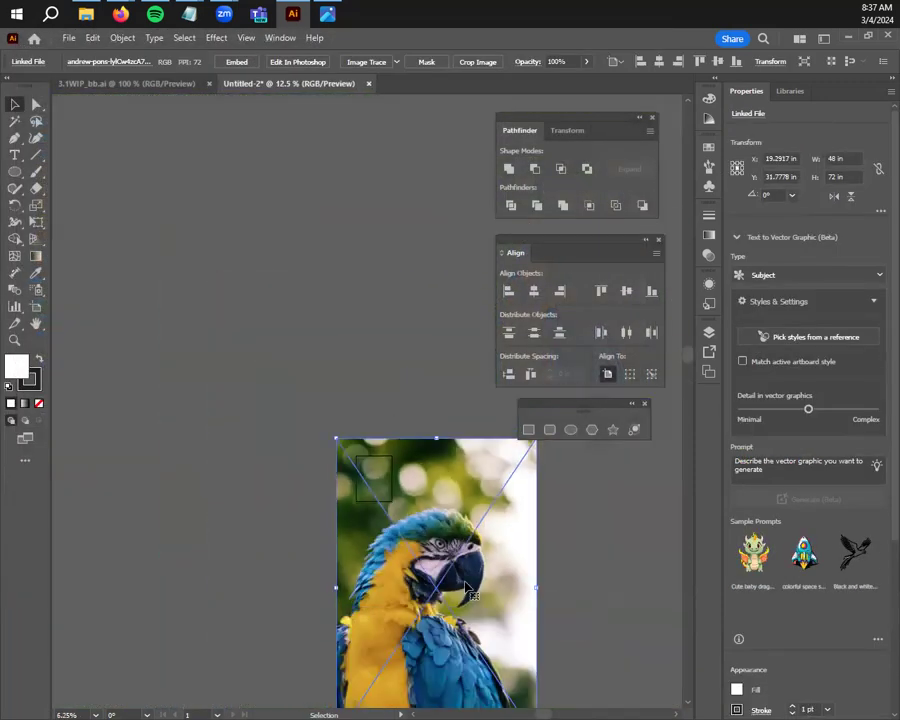
pyautogui.moveTo(484, 574); pyautogui.dragTo(404, 430)
pyautogui.moveTo(458, 597); pyautogui.dragTo(410, 480)
pyautogui.scroll(5, 402, 510)
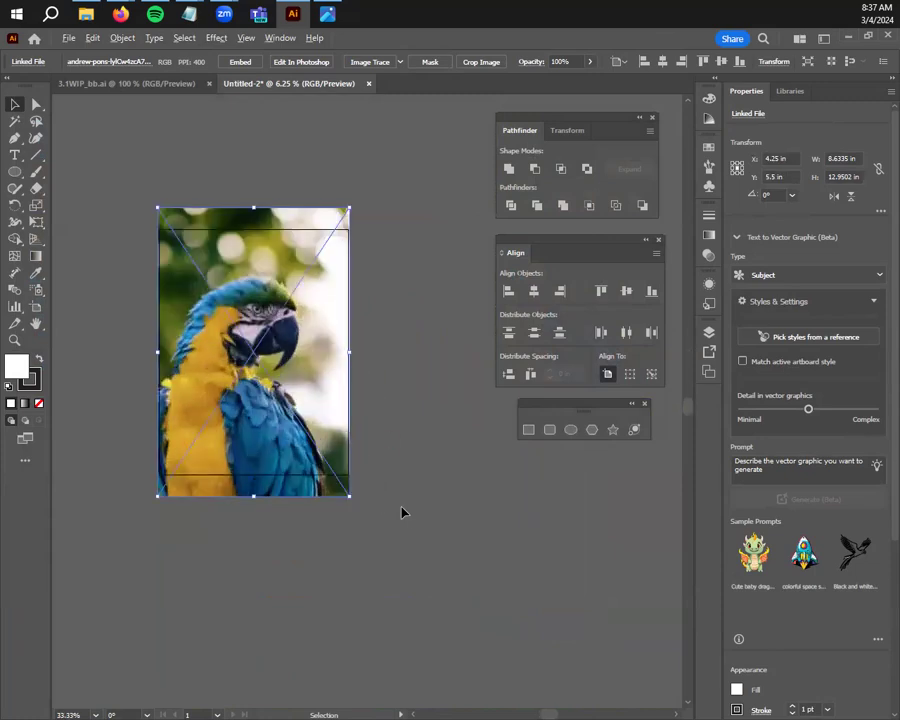
pyautogui.scroll(2, 286, 420)
pyautogui.moveTo(478, 625); pyautogui.dragTo(433, 553)
pyautogui.moveTo(319, 456); pyautogui.dragTo(333, 494)
pyautogui.scroll(2, 333, 470)
pyautogui.click(548, 536)
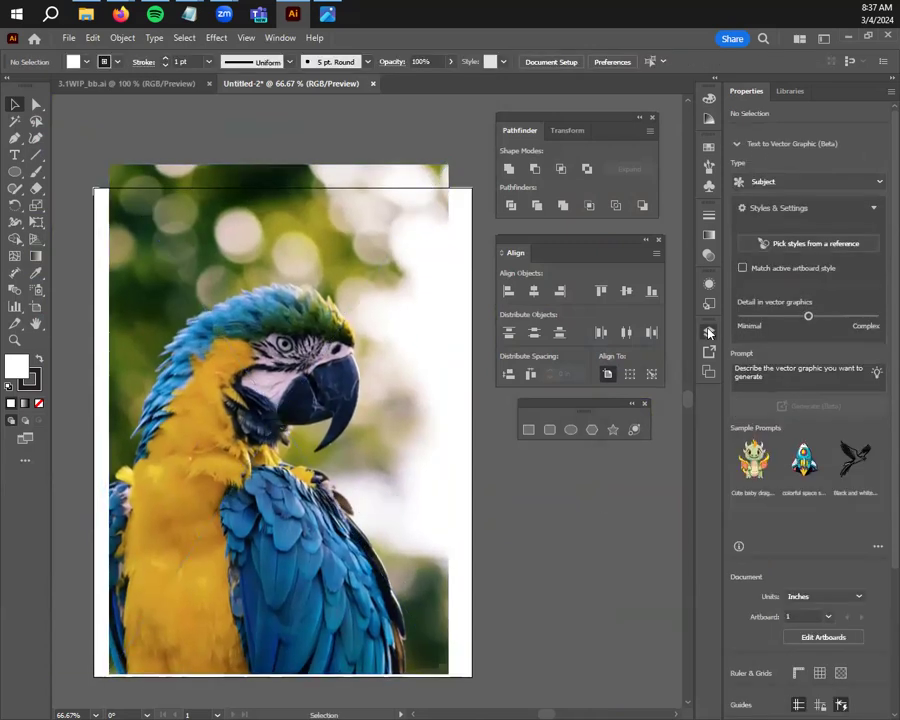
# - Add a new layer above the parrot photo and turn the photo's layer into a dimmed, locked template layer
pyautogui.click(708, 333)
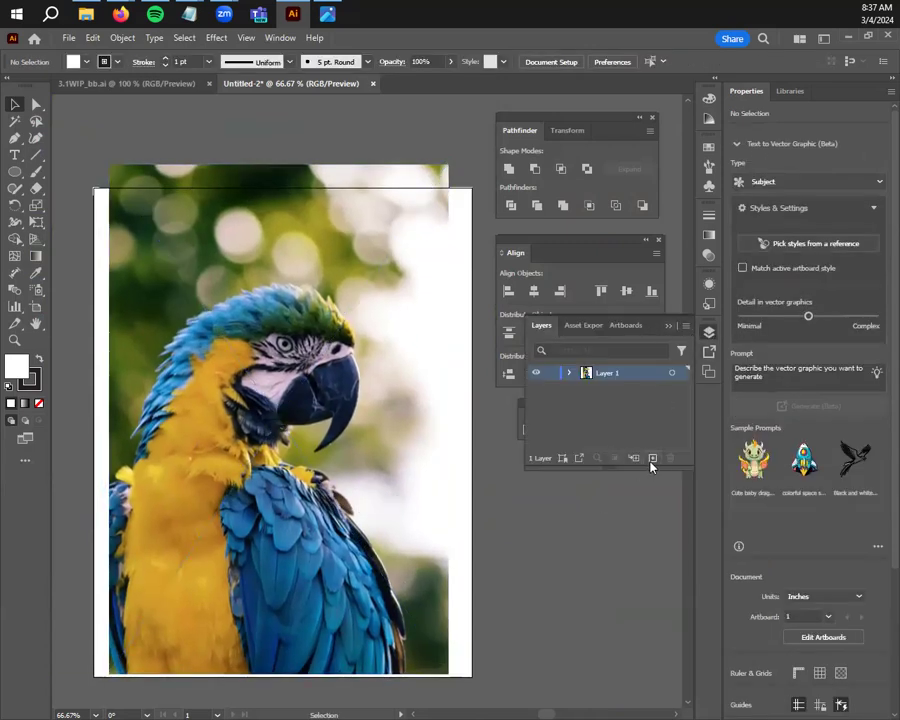
pyautogui.click(652, 458)
pyautogui.click(633, 388)
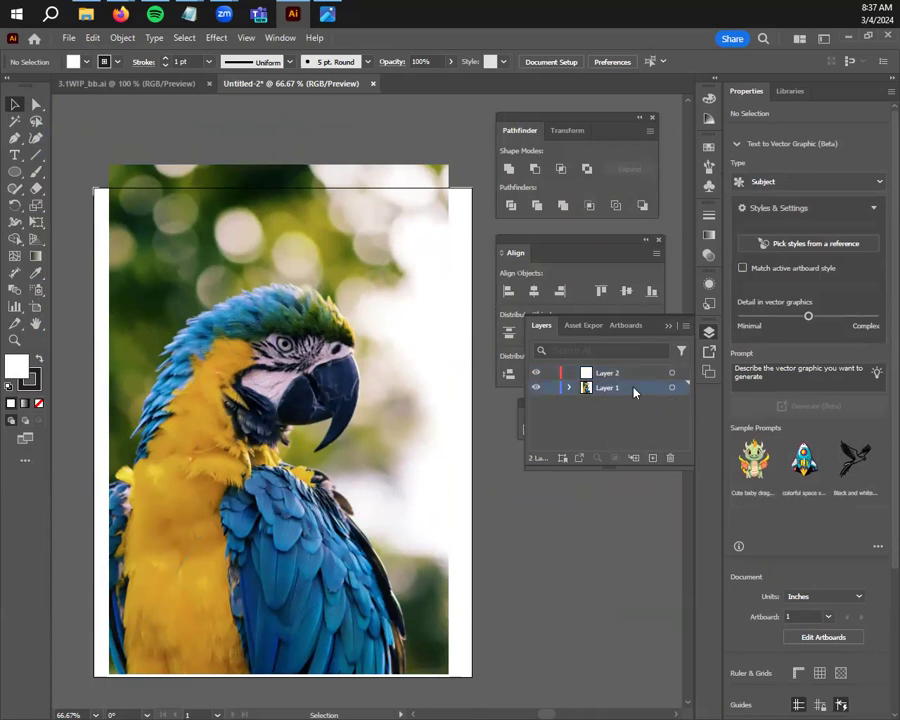
pyautogui.doubleClick(633, 388)
pyautogui.click(468, 452)
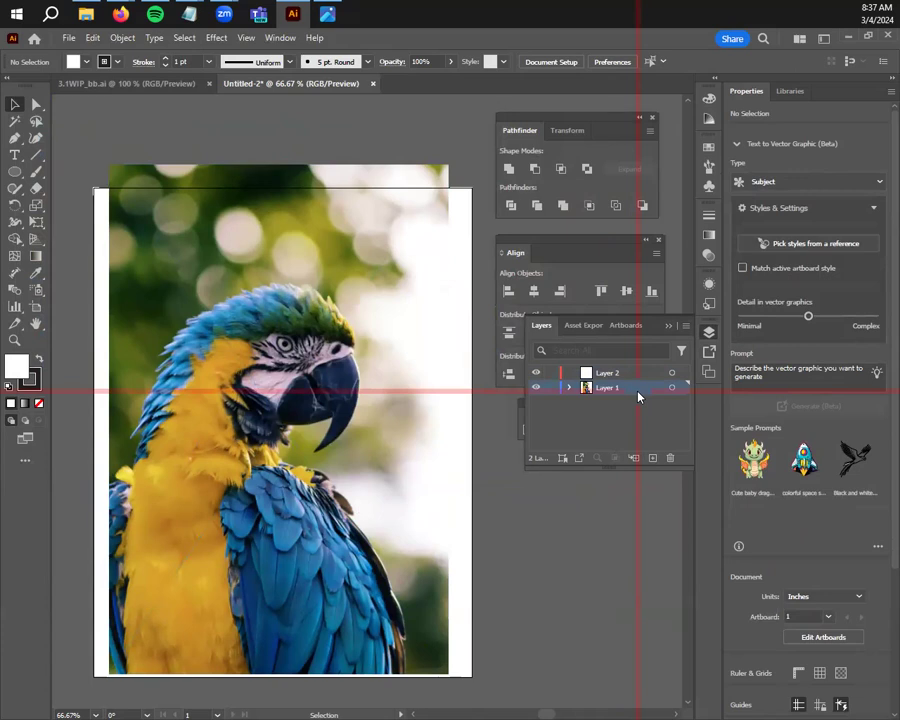
pyautogui.doubleClick(638, 396)
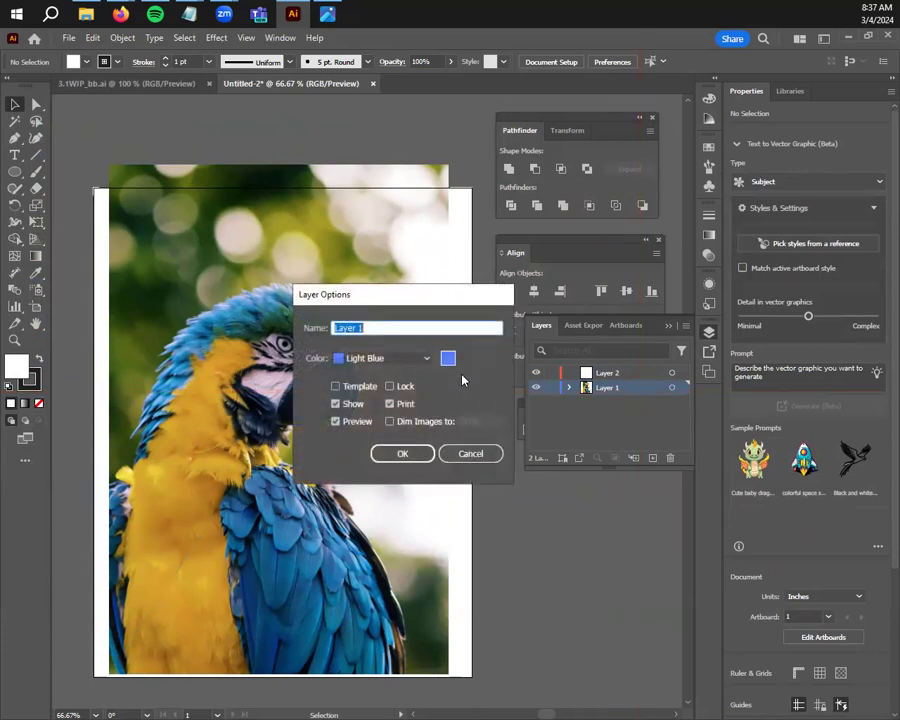
pyautogui.click(360, 387)
pyautogui.click(410, 454)
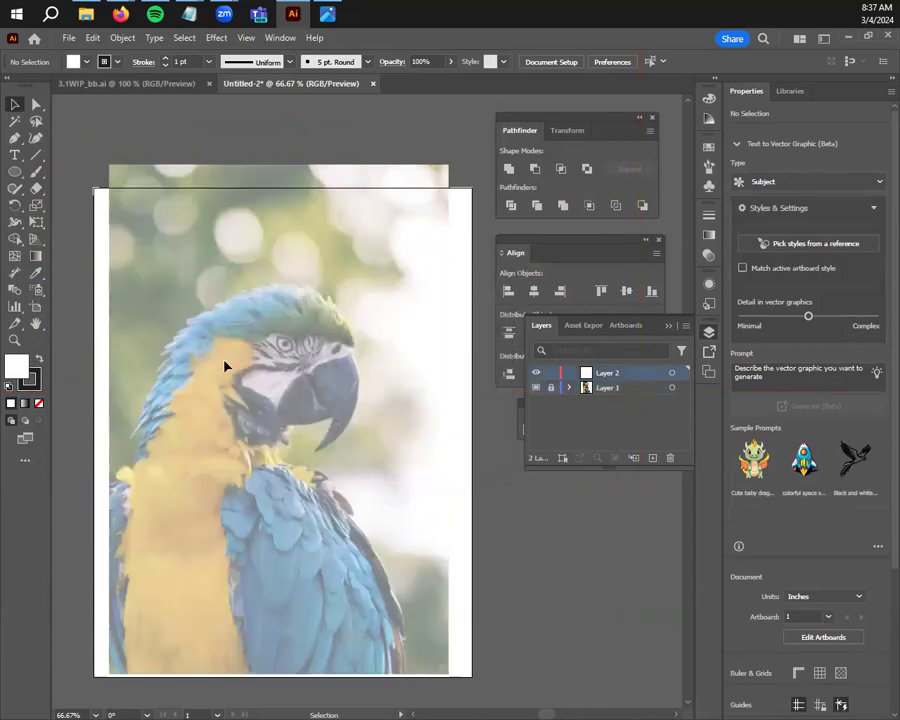
pyautogui.click(711, 333)
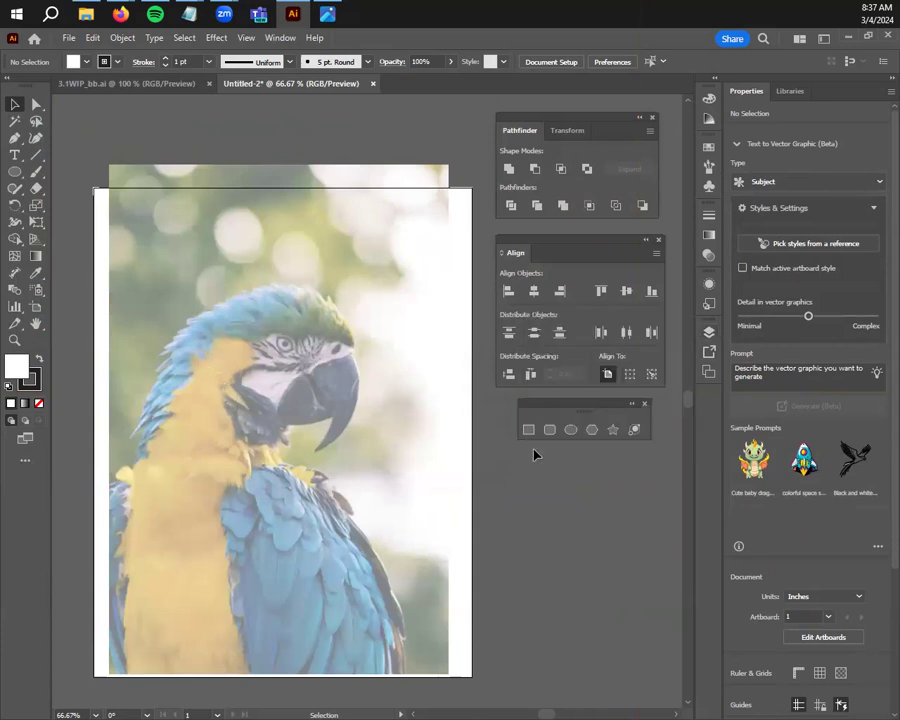
# - Draw an ellipse about 0.49 × 0.38 in for the parrot's eye and center it over the eye in the photo
pyautogui.hotkey('ctrl', '+')
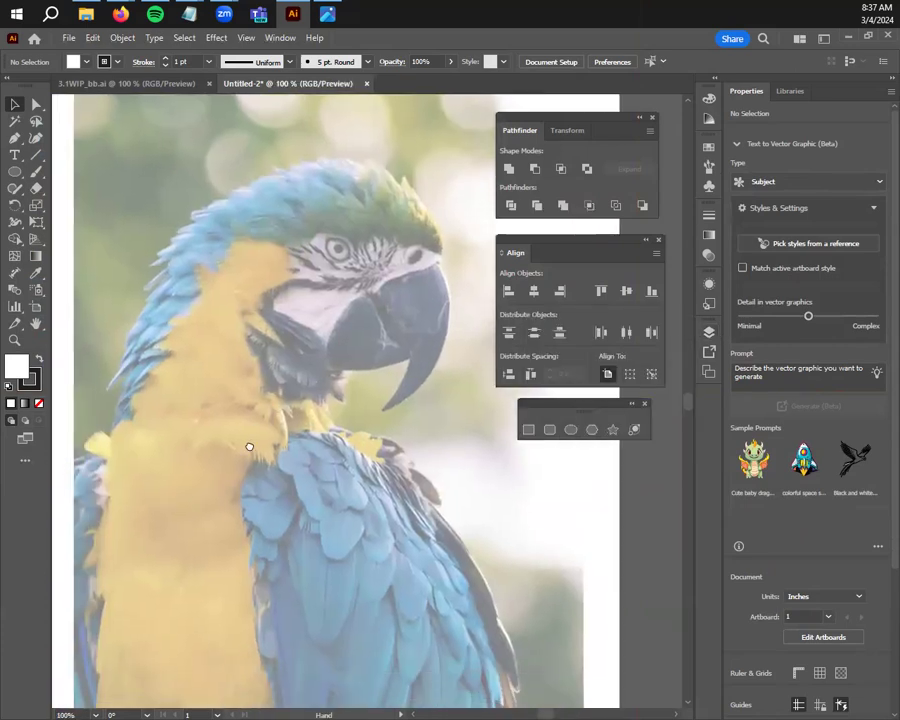
pyautogui.click(570, 430)
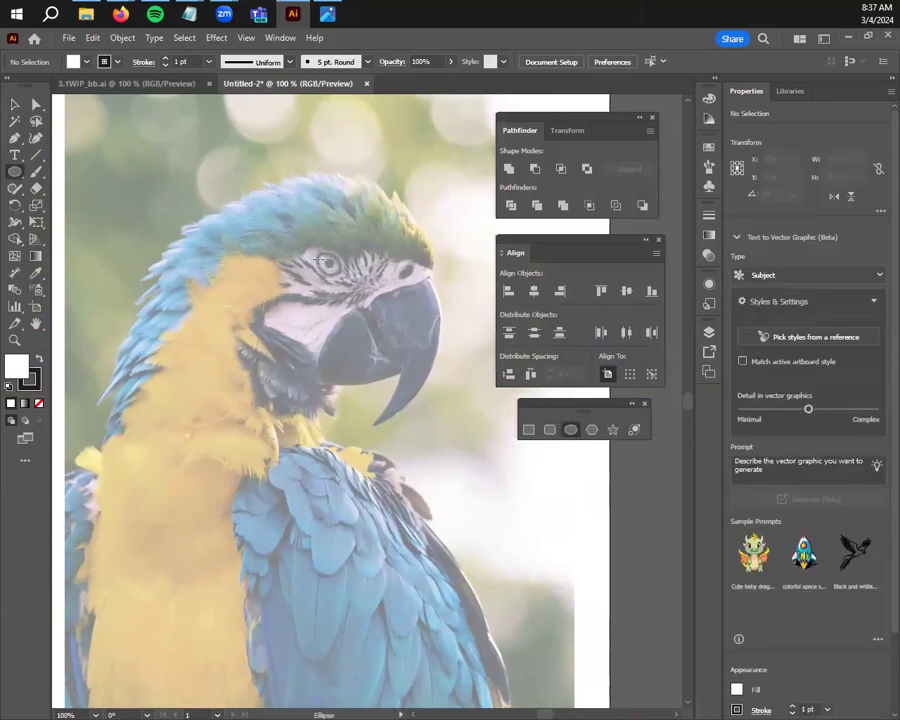
pyautogui.moveTo(319, 260)
pyautogui.mouseDown()
pyautogui.moveTo(352, 279)
pyautogui.moveTo(333, 273)
pyautogui.mouseUp()
pyautogui.click(15, 105)
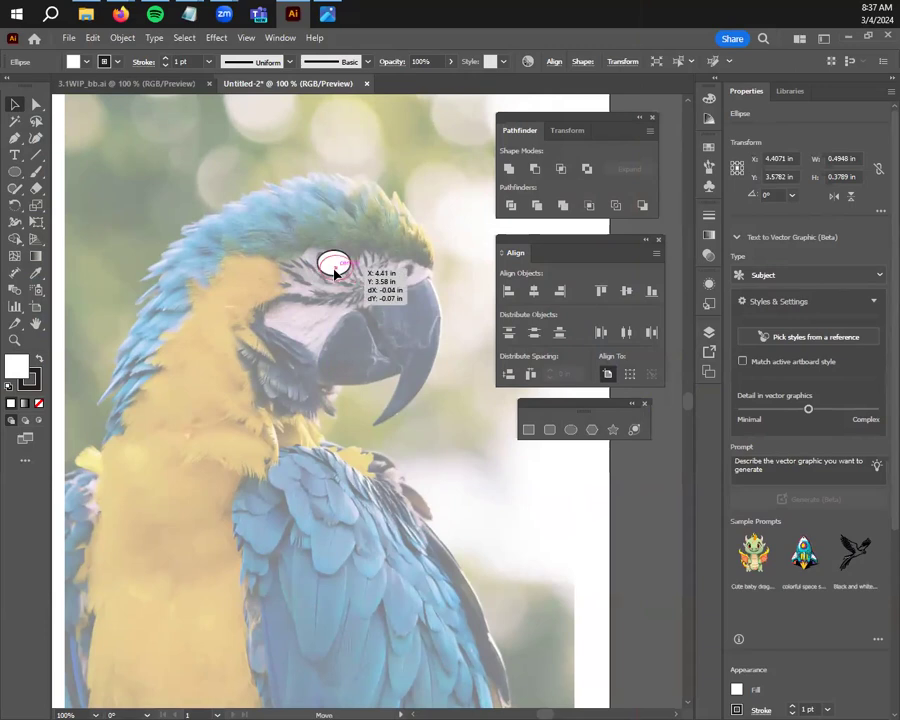
pyautogui.click(489, 449)
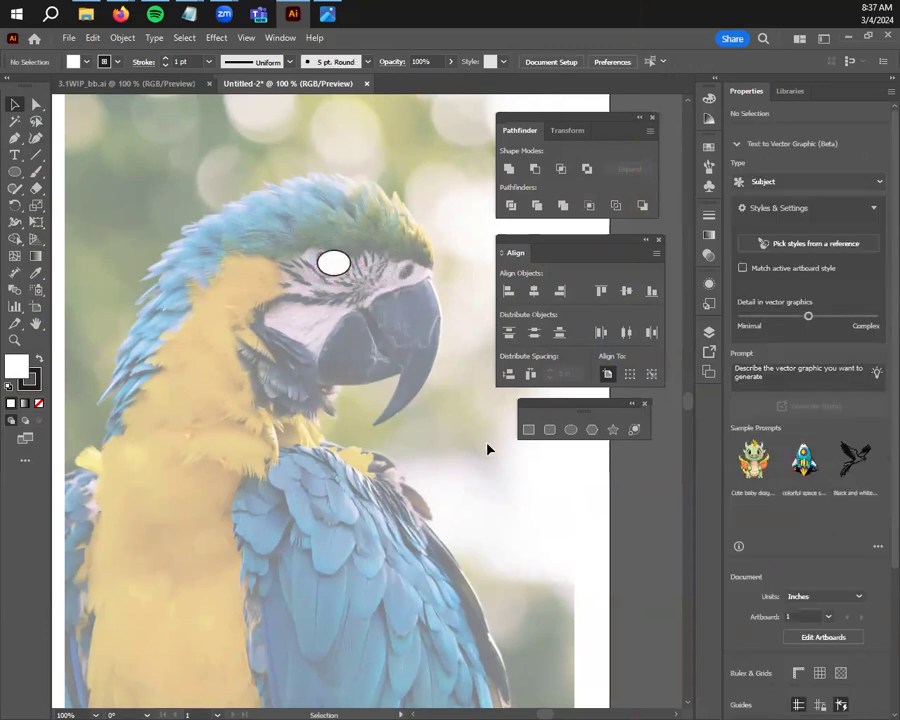
# - Draw a tall, narrow ellipse and fit it upright over the front of the parrot's upper beak
pyautogui.click(570, 430)
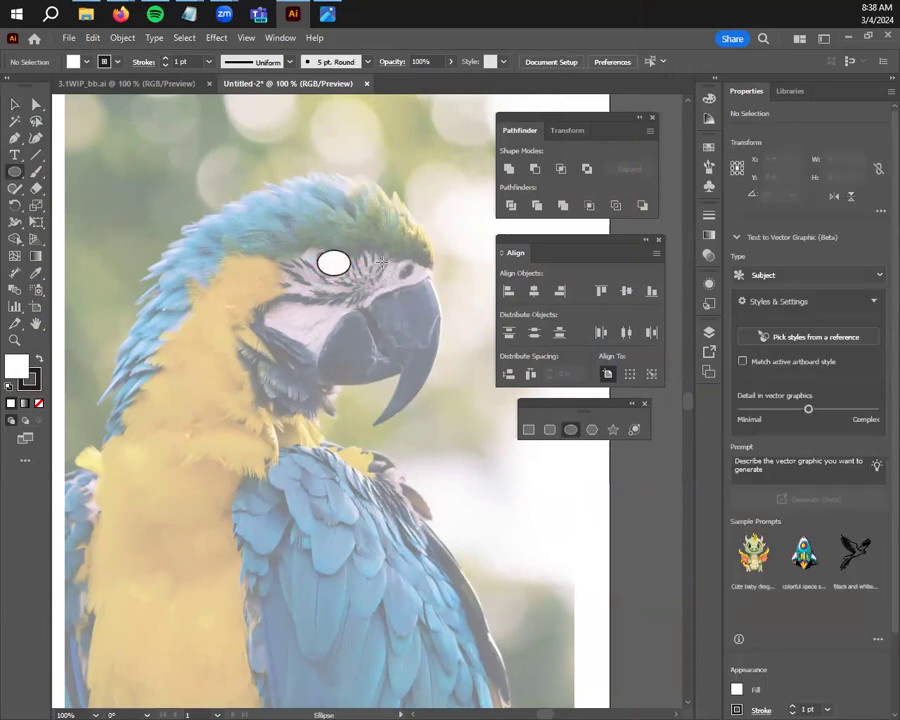
pyautogui.moveTo(406, 287); pyautogui.dragTo(276, 430)
pyautogui.press('v')
pyautogui.moveTo(372, 327); pyautogui.dragTo(404, 293)
pyautogui.moveTo(310, 320); pyautogui.dragTo(386, 320)
pyautogui.click(393, 438)
# - Draw a small ellipse for the beak's hooked tip, slant it down toward the chest, and overlap it with the tall beak ellipse
pyautogui.scroll(1, 393, 438)
pyautogui.scroll(2, 393, 438)
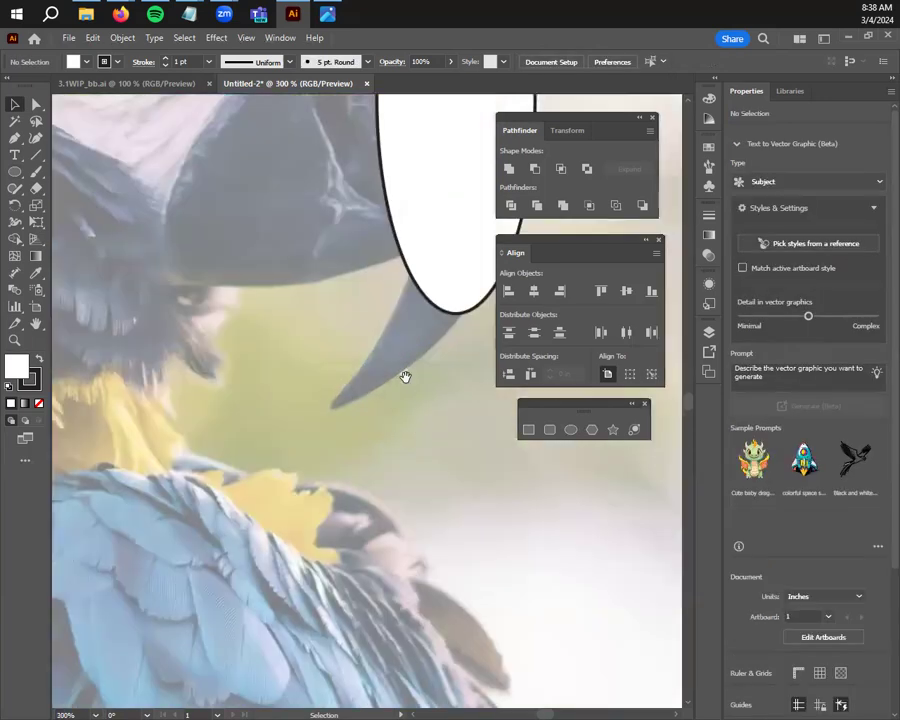
pyautogui.click(572, 430)
pyautogui.moveTo(353, 345); pyautogui.dragTo(287, 528)
pyautogui.moveTo(357, 531); pyautogui.dragTo(272, 533)
pyautogui.press('v')
pyautogui.moveTo(308, 465); pyautogui.dragTo(318, 390)
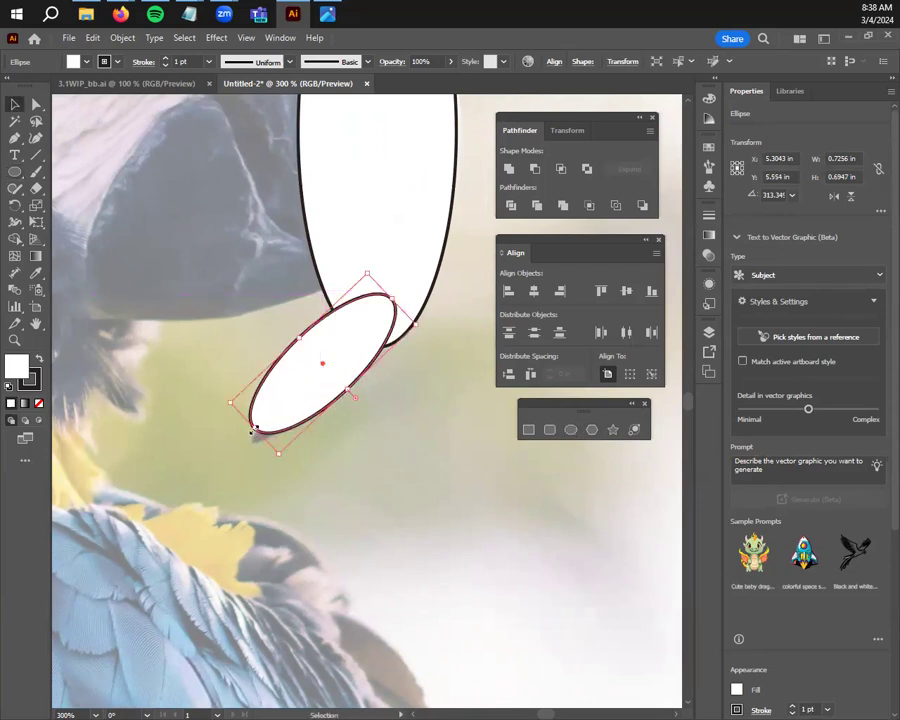
pyautogui.moveTo(255, 428); pyautogui.dragTo(225, 455)
pyautogui.moveTo(279, 414); pyautogui.dragTo(344, 374)
pyautogui.moveTo(433, 320); pyautogui.dragTo(390, 342)
pyautogui.click(460, 404)
# - Draw an upright rectangle about 2.12 × 4.57 in over the parrot's yellow chest
pyautogui.scroll(-1, 460, 404)
pyautogui.moveTo(460, 404); pyautogui.dragTo(355, 428)
pyautogui.scroll(-1, 301, 416)
pyautogui.moveTo(301, 416); pyautogui.dragTo(388, 303)
pyautogui.scroll(-1, 348, 429)
pyautogui.moveTo(340, 527); pyautogui.dragTo(222, 357)
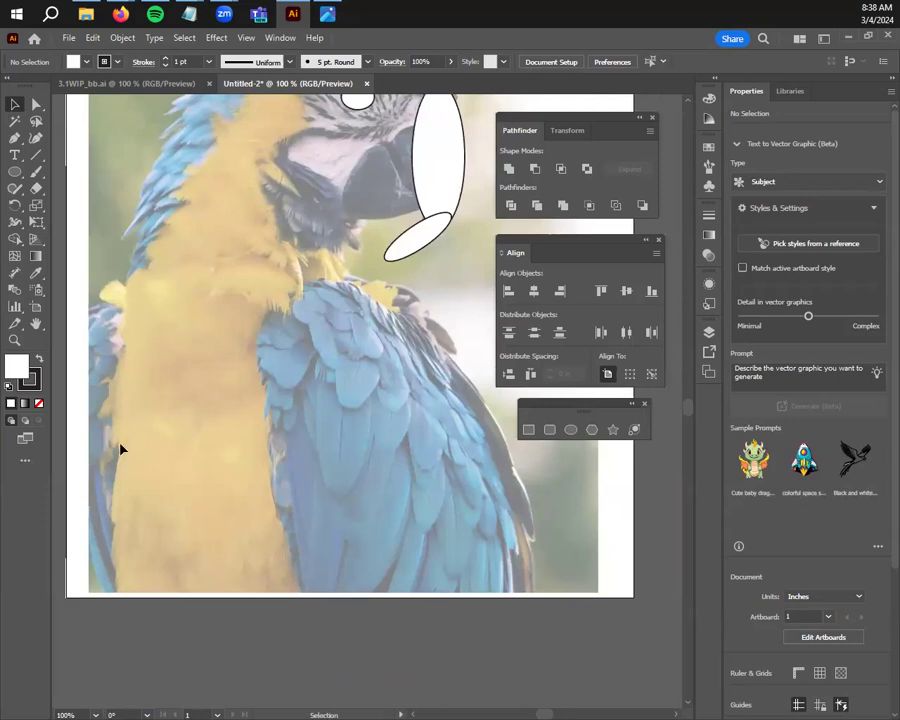
pyautogui.click(529, 430)
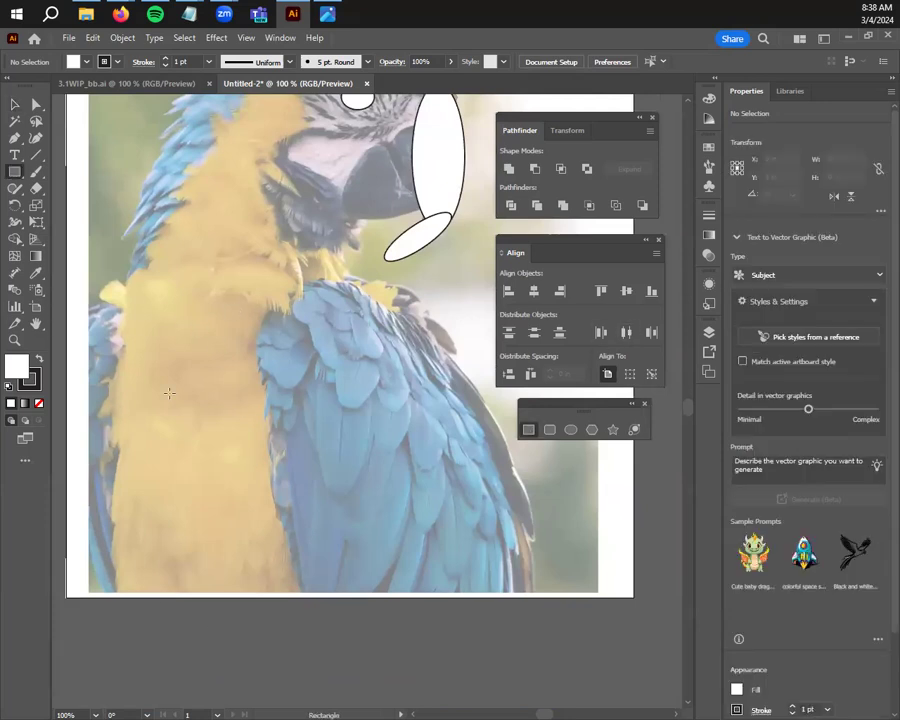
pyautogui.moveTo(170, 348); pyautogui.dragTo(269, 615)
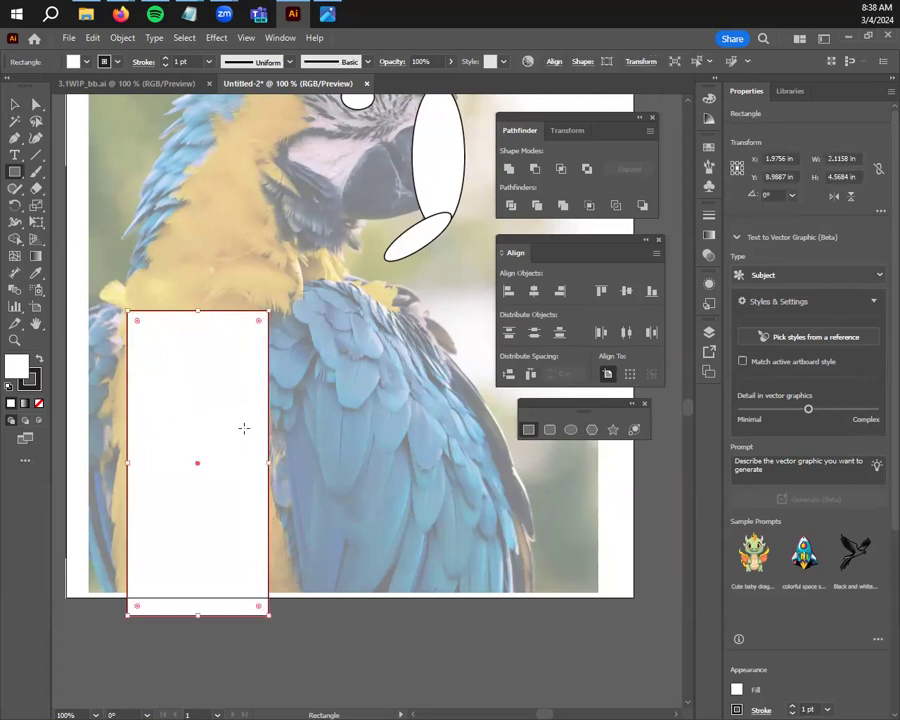
# - Widen the chest rectangle to about 2.4 in, round its corners generously, and fit it over the yellow feathers
pyautogui.press('v')
pyautogui.moveTo(224, 410); pyautogui.dragTo(208, 404)
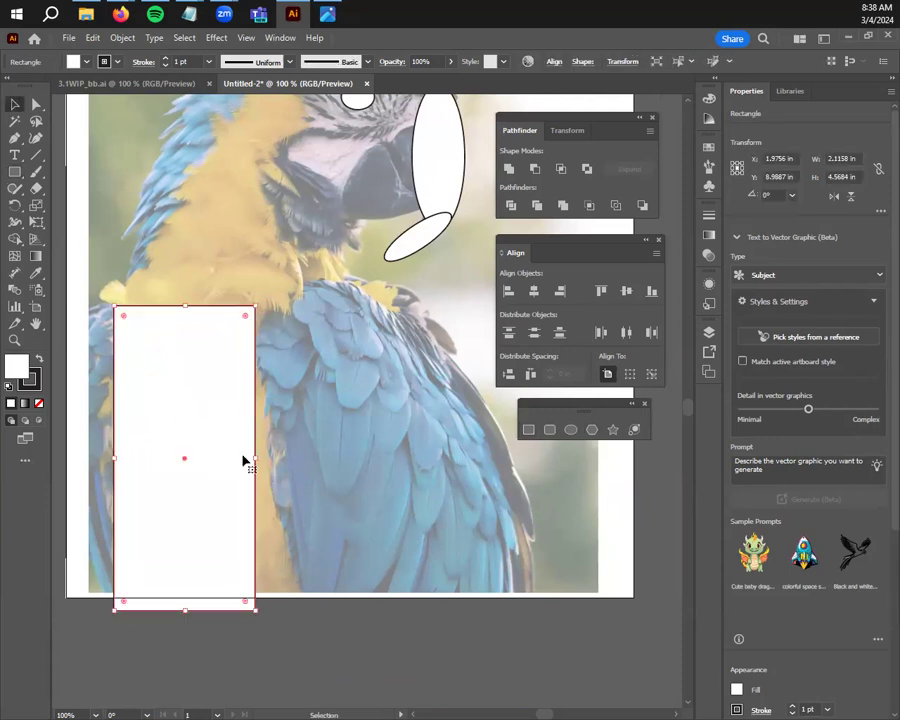
pyautogui.moveTo(259, 459); pyautogui.dragTo(264, 460)
pyautogui.moveTo(211, 446)
pyautogui.mouseDown()
pyautogui.moveTo(207, 428)
pyautogui.moveTo(205, 442)
pyautogui.mouseUp()
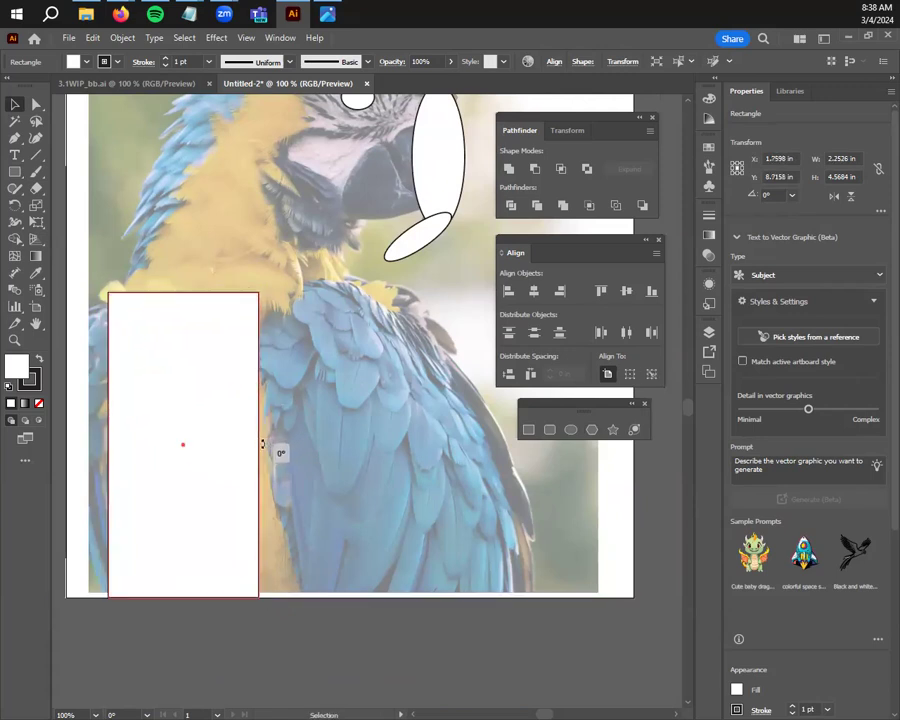
pyautogui.moveTo(258, 459); pyautogui.dragTo(268, 446)
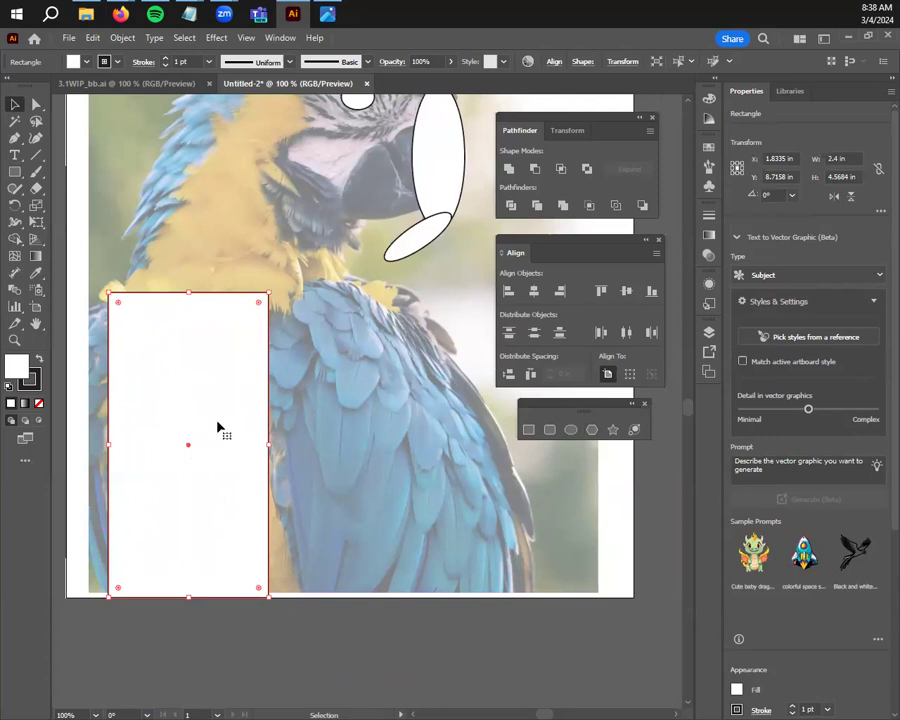
pyautogui.moveTo(118, 303); pyautogui.dragTo(147, 343)
pyautogui.moveTo(207, 416)
pyautogui.mouseDown()
pyautogui.moveTo(221, 415)
pyautogui.moveTo(211, 412)
pyautogui.mouseUp()
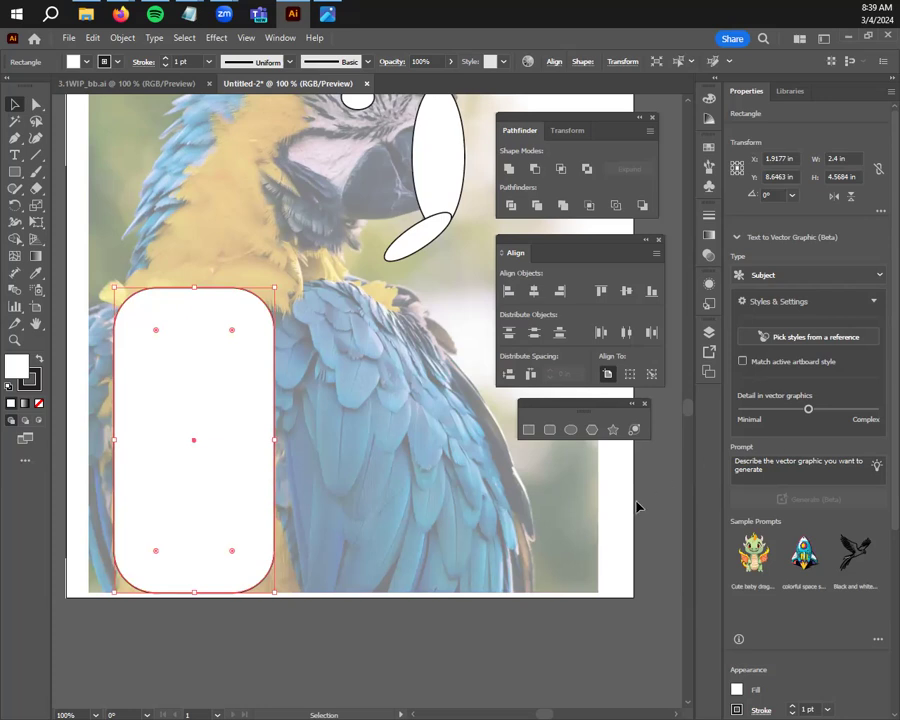
# - Draw a downward-pointing triangle over the wing, narrow it to about 1.13 × 2.07 in, and tilt it slightly
pyautogui.click(591, 430)
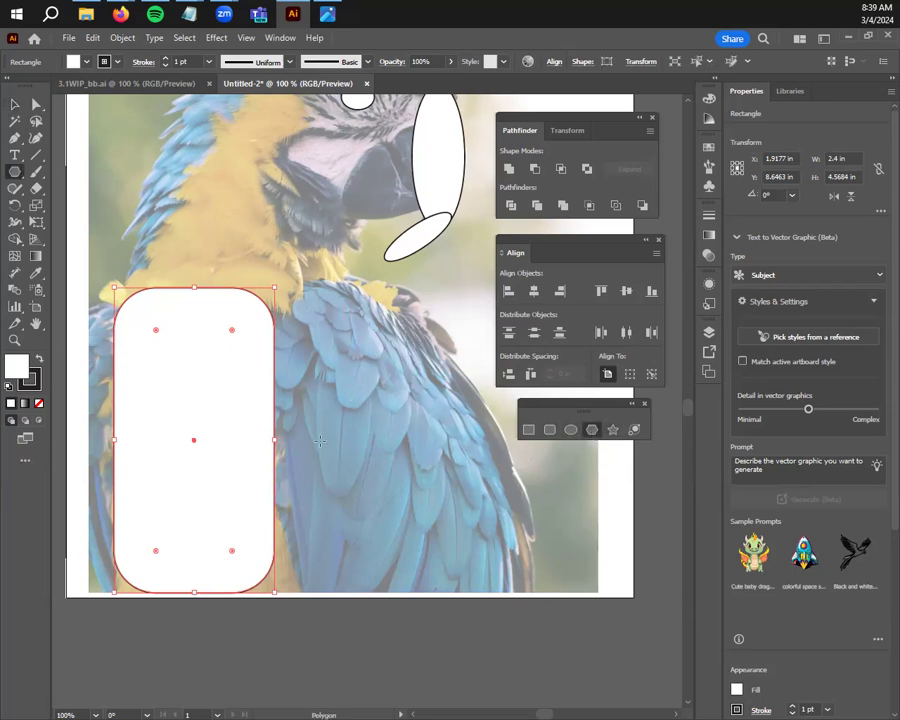
pyautogui.moveTo(323, 388); pyautogui.dragTo(321, 480)
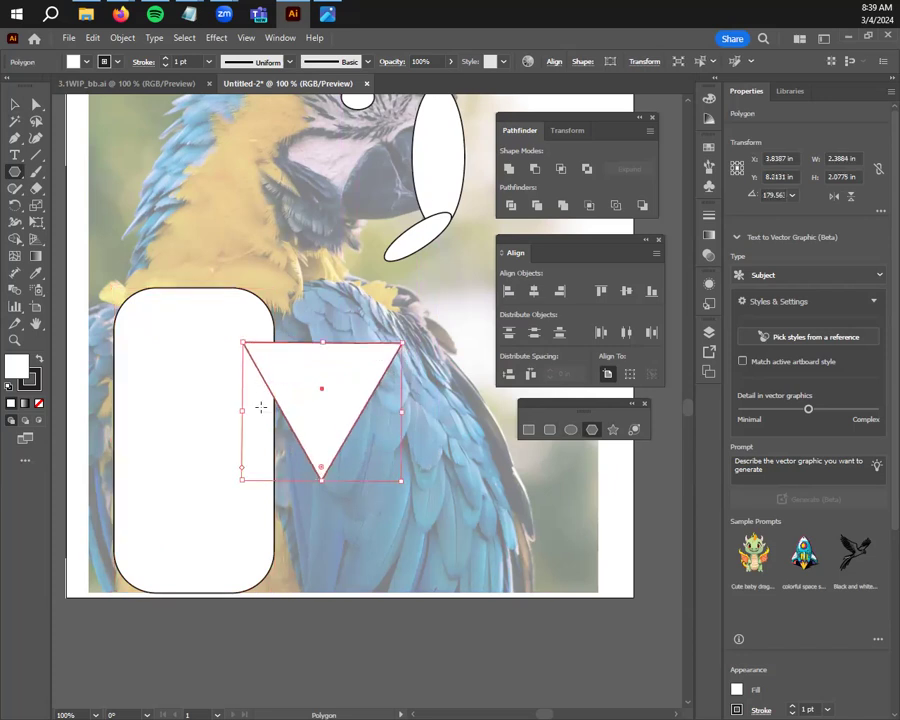
pyautogui.moveTo(241, 413)
pyautogui.mouseDown()
pyautogui.moveTo(292, 420)
pyautogui.moveTo(386, 392)
pyautogui.moveTo(415, 428)
pyautogui.moveTo(342, 452)
pyautogui.mouseUp()
pyautogui.hotkey('ctrl', 'z')
pyautogui.press('v')
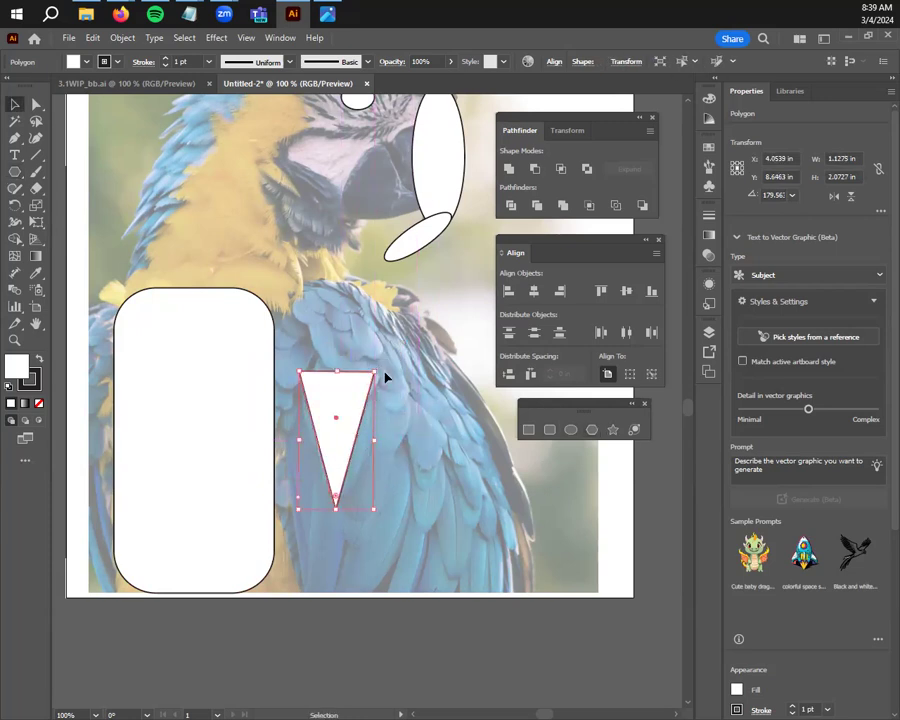
pyautogui.moveTo(381, 368); pyautogui.dragTo(400, 369)
# - Spread three copies of the triangle across the wing, shrinking the uppermost to about 0.72 × 1.38 in and tilting it the other way
pyautogui.moveTo(345, 412); pyautogui.dragTo(442, 452)
pyautogui.moveTo(338, 453); pyautogui.dragTo(366, 526)
pyautogui.moveTo(345, 408); pyautogui.dragTo(364, 331)
pyautogui.moveTo(415, 292); pyautogui.dragTo(392, 284)
pyautogui.moveTo(384, 428); pyautogui.dragTo(367, 371)
pyautogui.moveTo(318, 341); pyautogui.dragTo(368, 341)
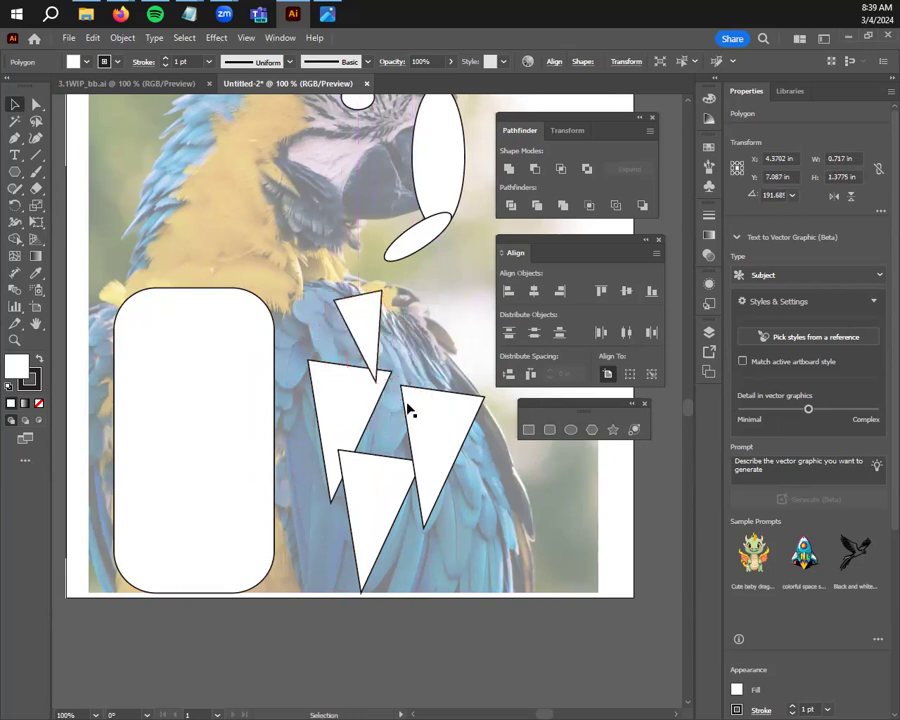
pyautogui.click(406, 410)
# - Draw a triangle about 1.64 × 1.44 in over the base of the parrot's beak, below the eye
pyautogui.scroll(-1, 400, 430)
pyautogui.scroll(1, 406, 440)
pyautogui.scroll(2, 400, 400)
pyautogui.moveTo(377, 310); pyautogui.dragTo(288, 517)
pyautogui.scroll(1, 303, 470)
pyautogui.moveTo(280, 460); pyautogui.dragTo(367, 523)
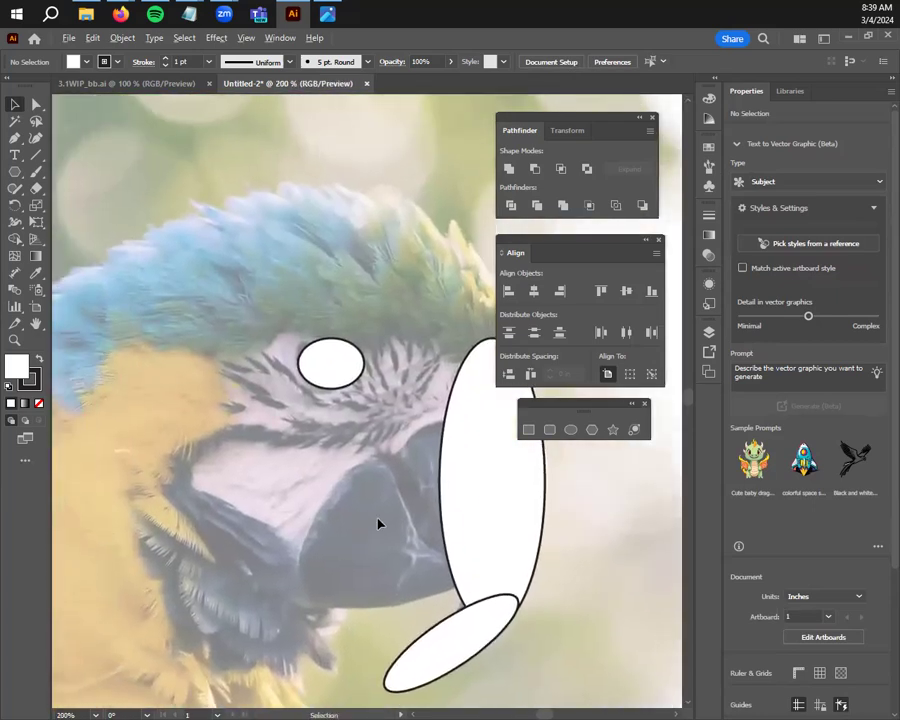
pyautogui.scroll(-1, 378, 548)
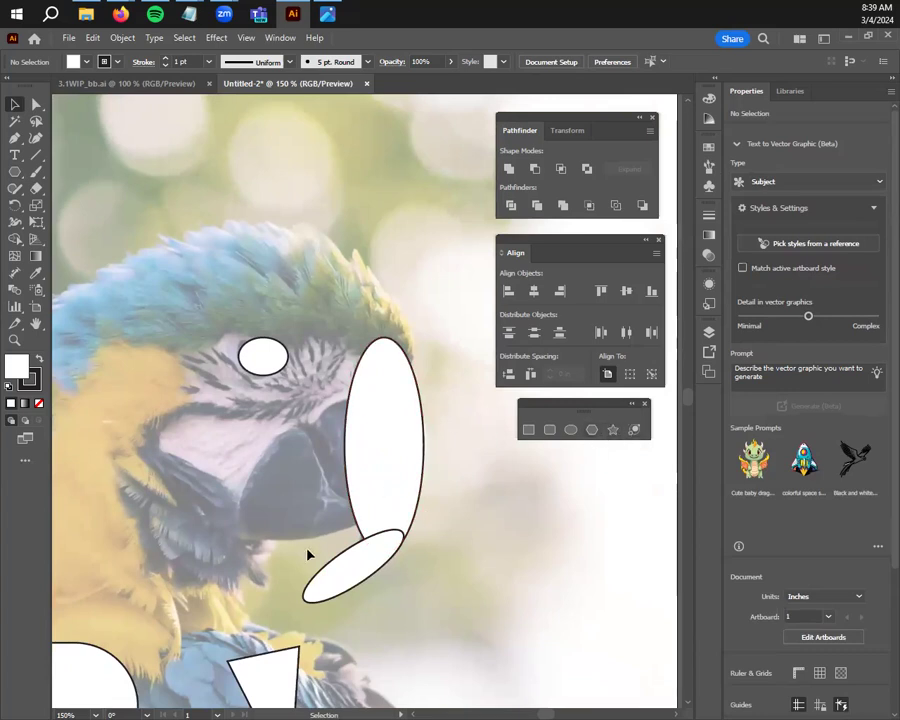
pyautogui.click(592, 430)
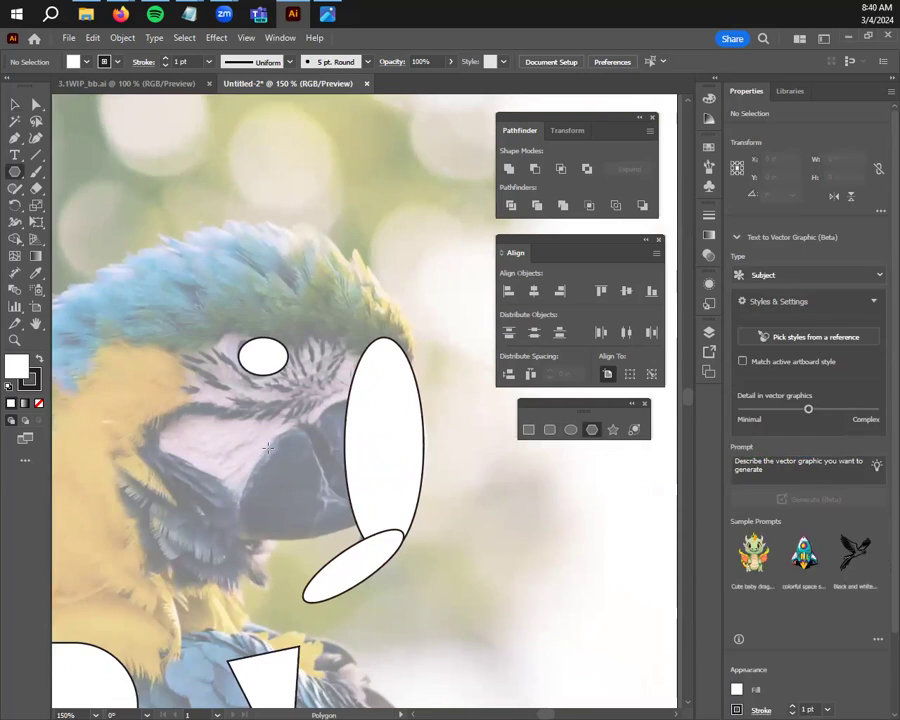
pyautogui.moveTo(288, 430); pyautogui.dragTo(207, 473)
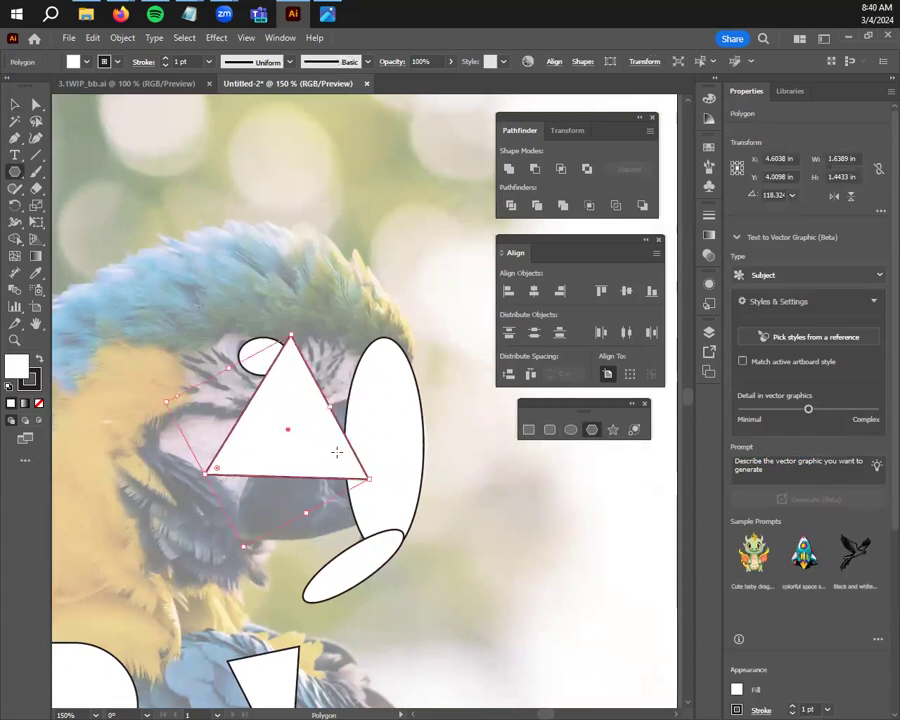
# - Move the large triangle down over the base of the parrot's beak and round its corners generously
pyautogui.press('v')
pyautogui.moveTo(320, 456); pyautogui.dragTo(328, 513)
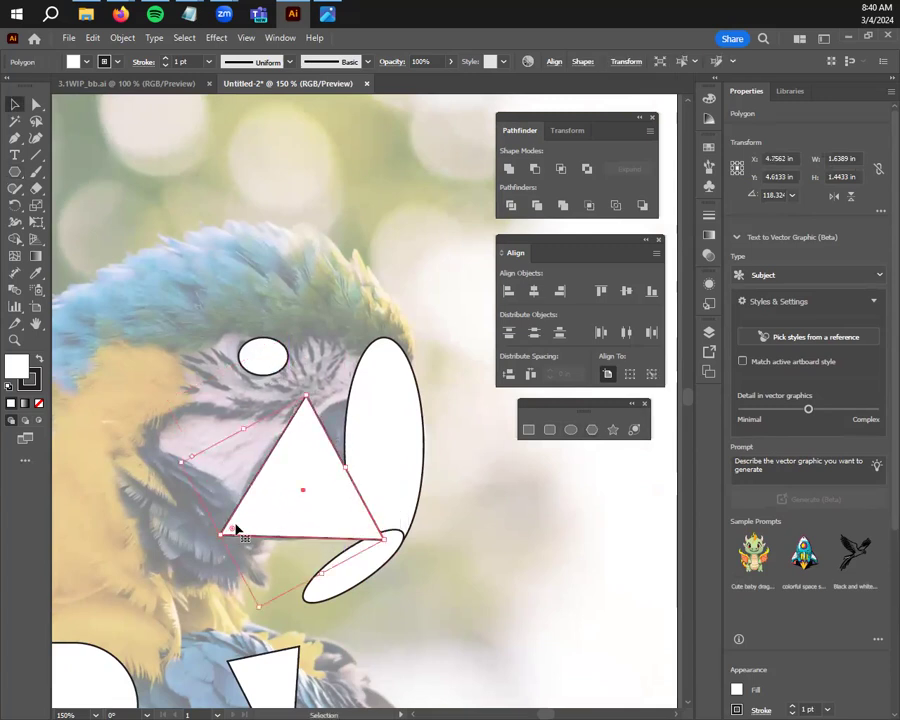
pyautogui.moveTo(233, 534); pyautogui.dragTo(302, 515)
# - Draw a second, downward-pointing triangle about 1.24 × 1.16 in, narrow it, and fit it between the rounded triangle and the upper beak ellipse
pyautogui.click(592, 429)
pyautogui.moveTo(475, 546)
pyautogui.mouseDown()
pyautogui.moveTo(510, 588)
pyautogui.moveTo(458, 588)
pyautogui.moveTo(464, 604)
pyautogui.moveTo(487, 612)
pyautogui.mouseUp()
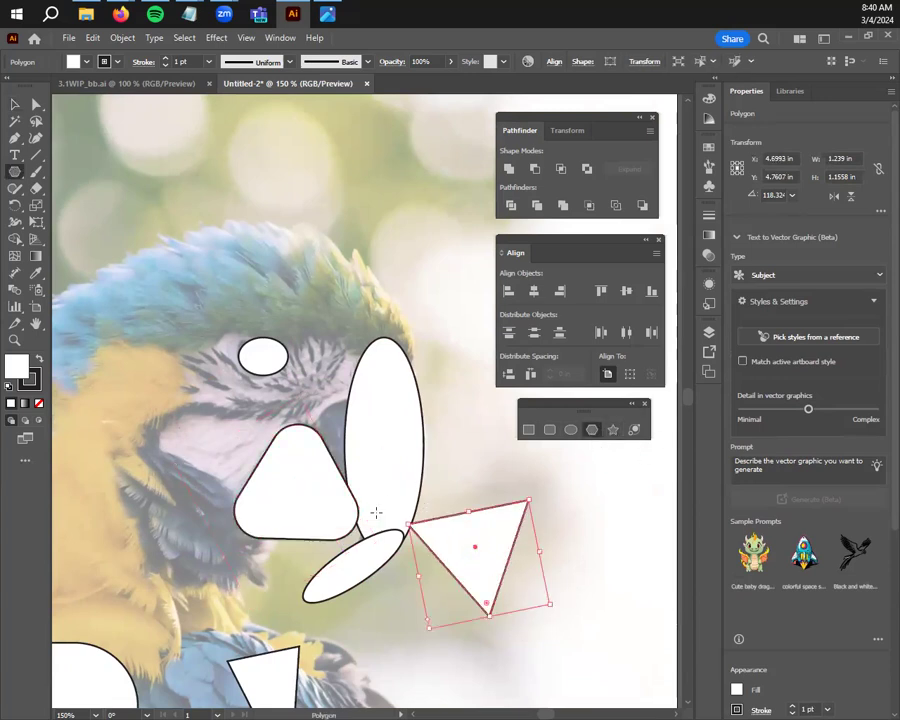
pyautogui.moveTo(418, 578); pyautogui.dragTo(323, 418)
pyautogui.press('v')
pyautogui.click(507, 516)
# - Save the parrot document in the PROJ3.1 folder as 3.1WIP_bbV2 in Adobe Illustrator format with the default options
pyautogui.scroll(-3, 507, 516)
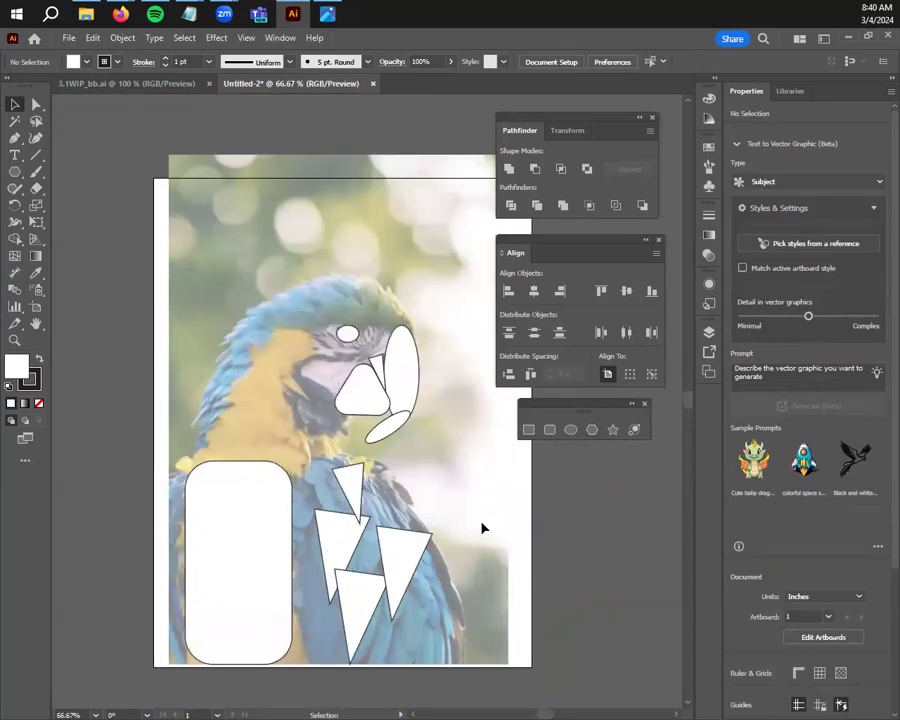
pyautogui.hotkey('ctrl', 's')
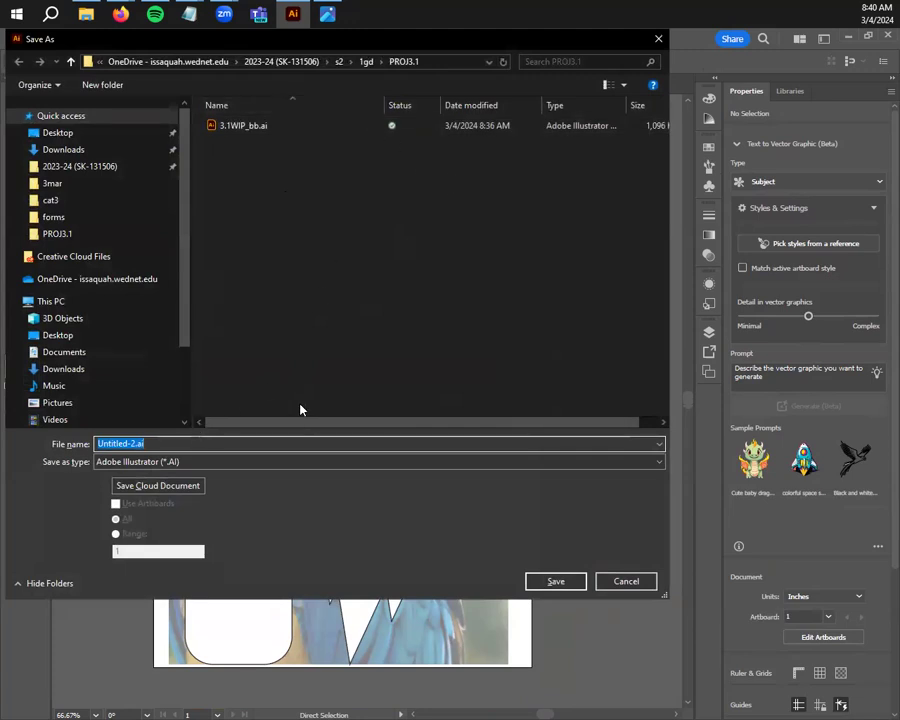
pyautogui.write('3.1')
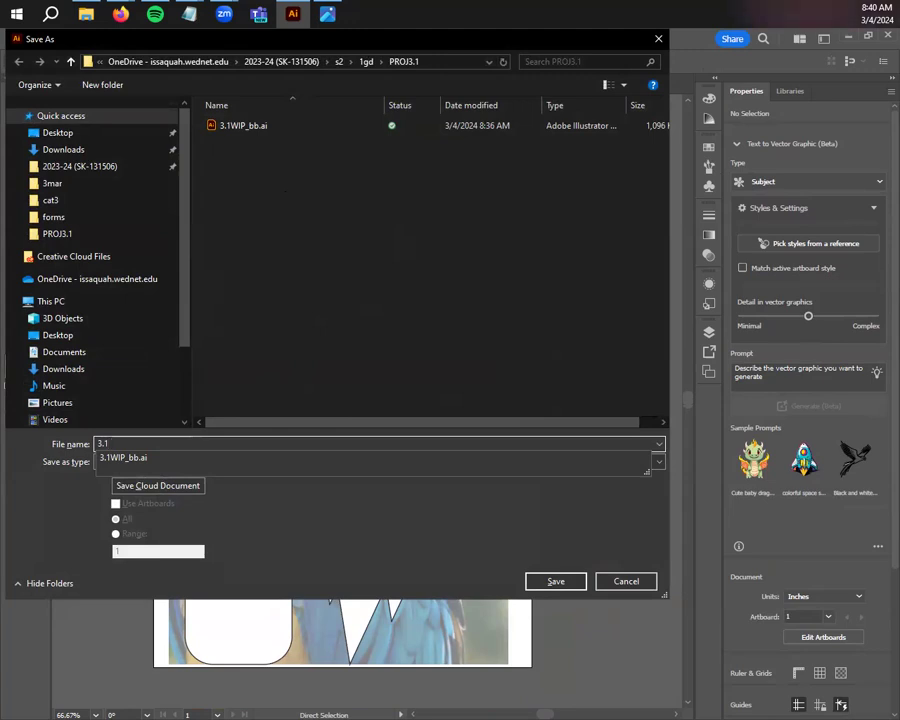
pyautogui.write('WIP-')
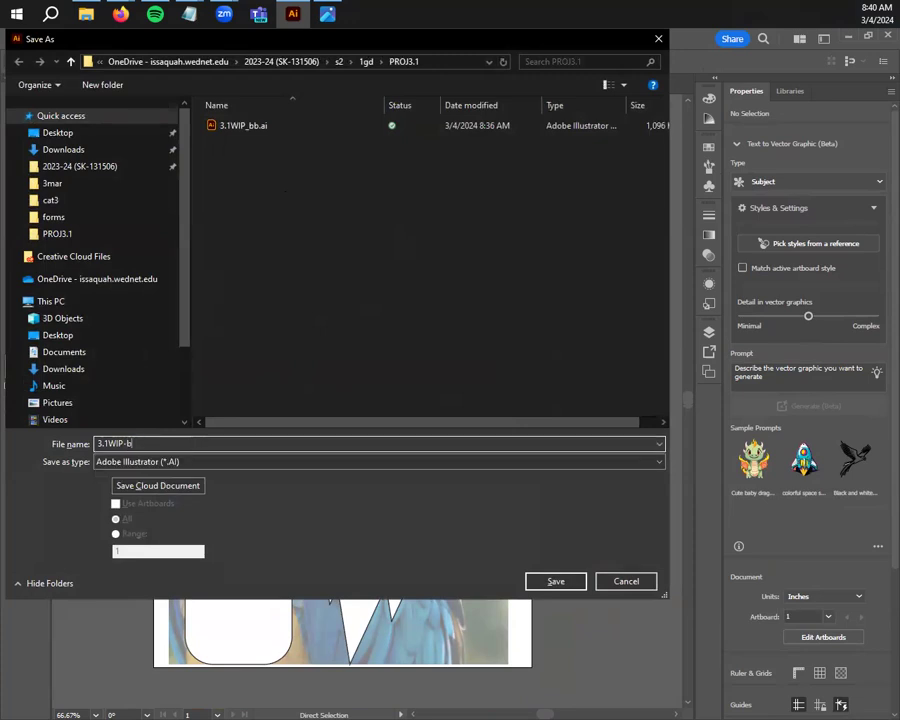
pyautogui.press('BackSpace')
pyautogui.write('_bb')
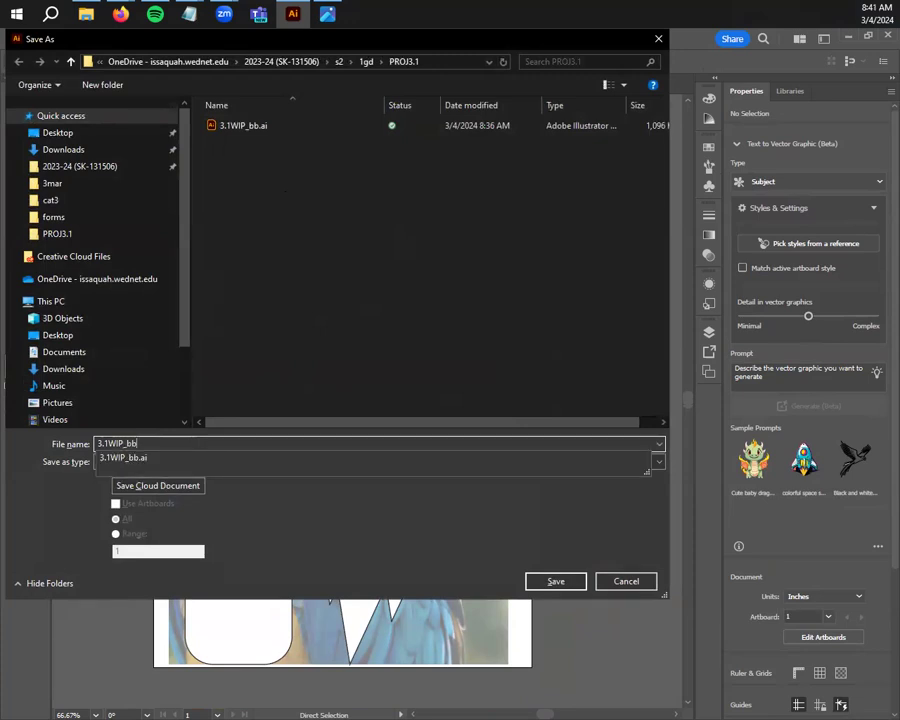
pyautogui.write('V2')
pyautogui.click(540, 578)
pyautogui.click(592, 560)
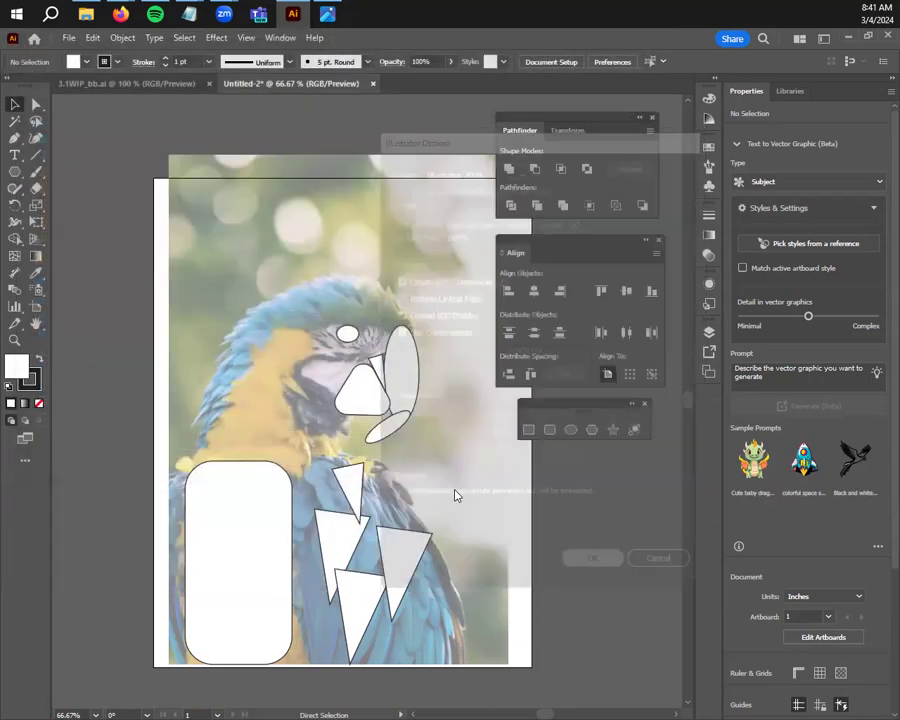
# - Look over the robin drawing in 3.1WIP_bb.ai and return to the parrot document
pyautogui.click(120, 84)
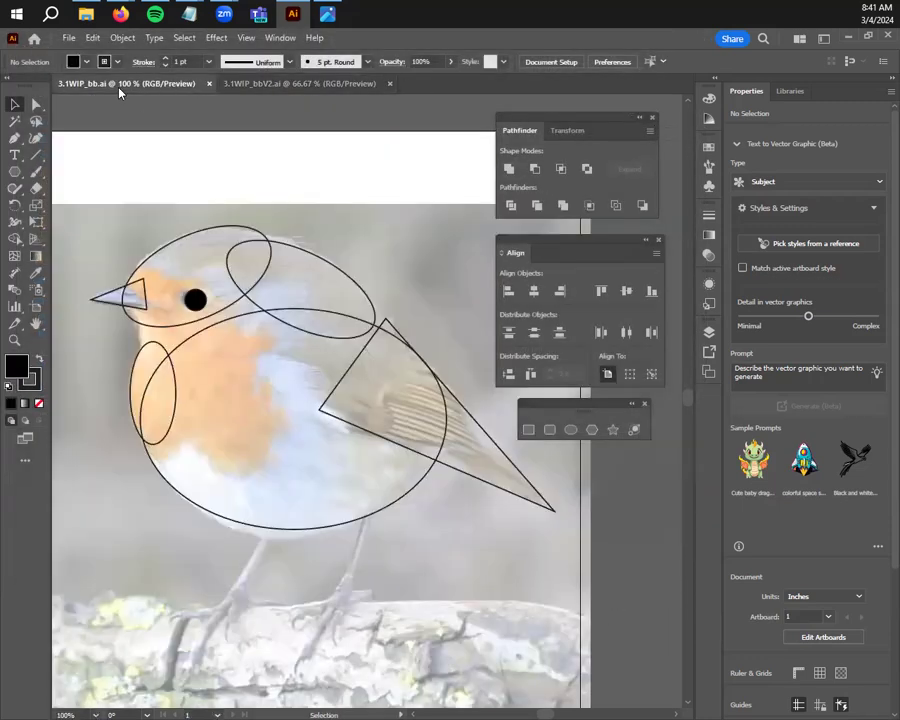
pyautogui.click(325, 86)
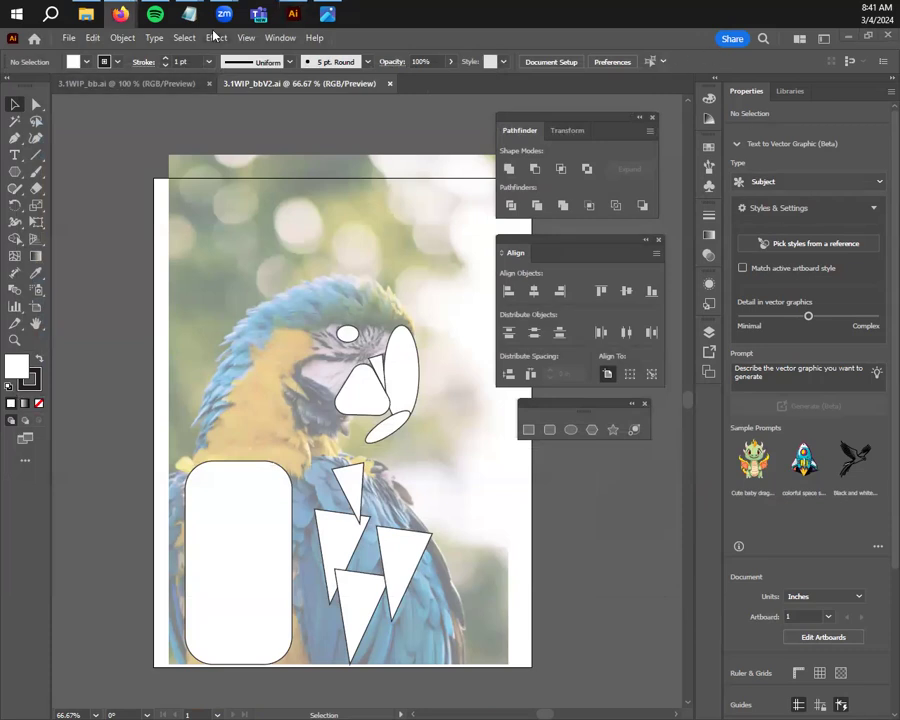
# - Switch to Firefox and review the PROJ 3.1 assignment page's polar bear process samples and the shape-building video resource
pyautogui.moveTo(120, 14)
pyautogui.click(200, 82)
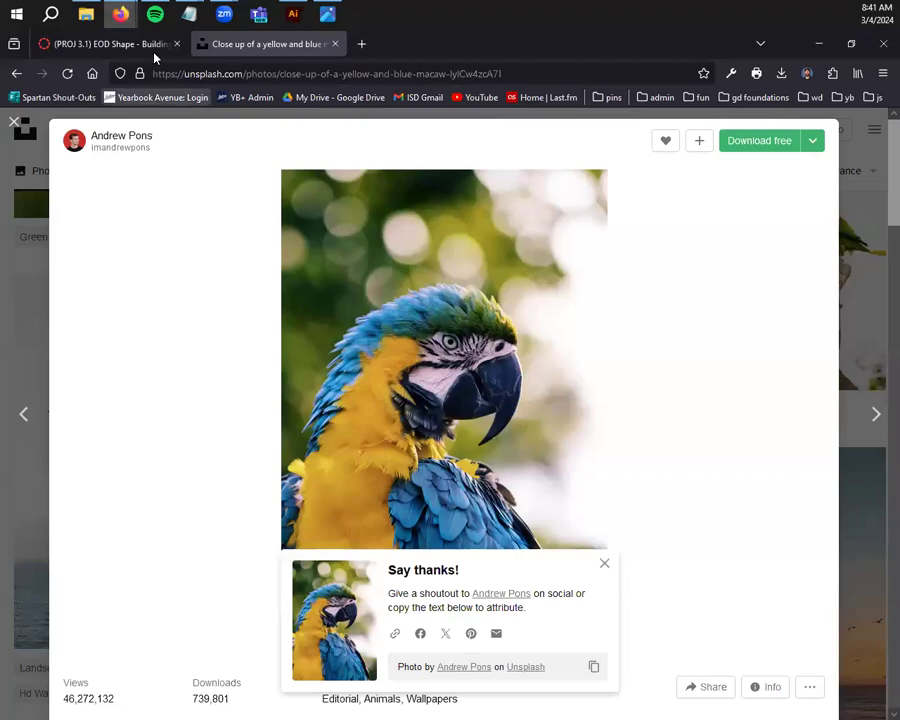
pyautogui.click(80, 44)
pyautogui.scroll(-3, 347, 420)
pyautogui.scroll(-5, 347, 420)
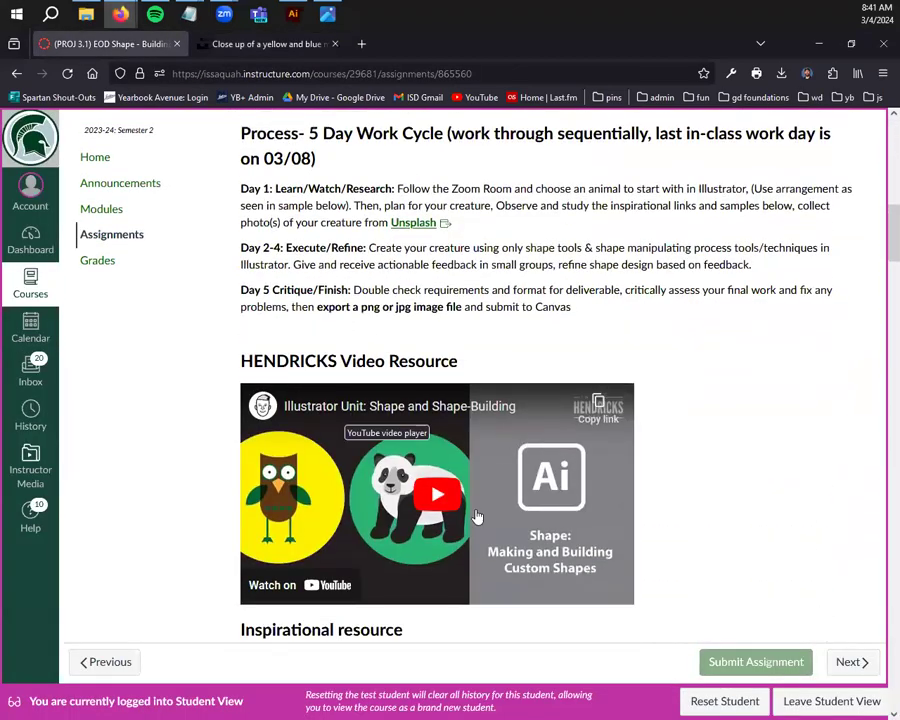
pyautogui.scroll(-6, 494, 416)
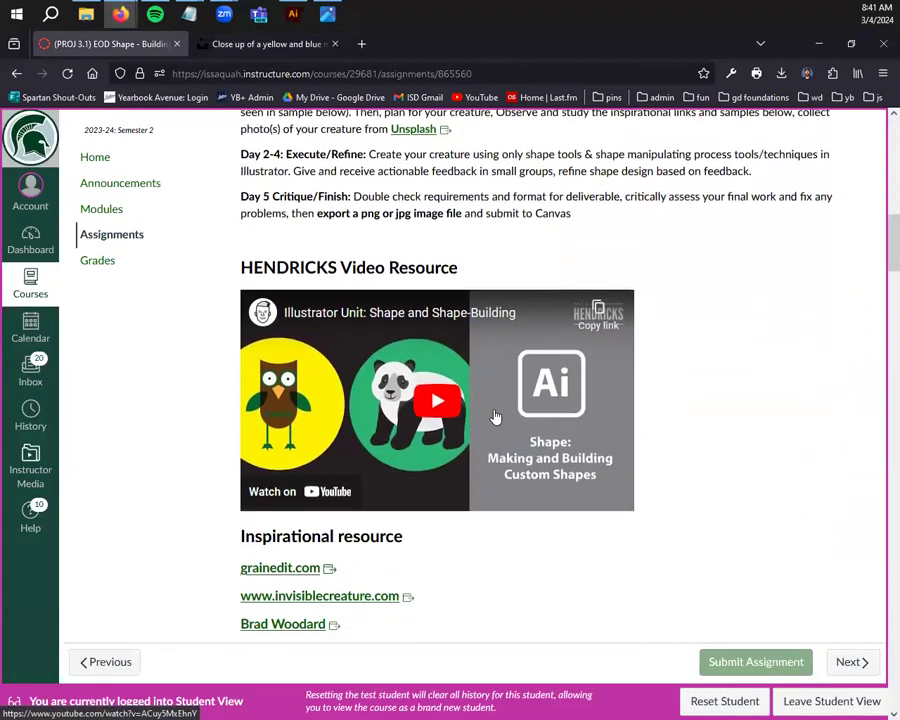
pyautogui.scroll(-5, 430, 418)
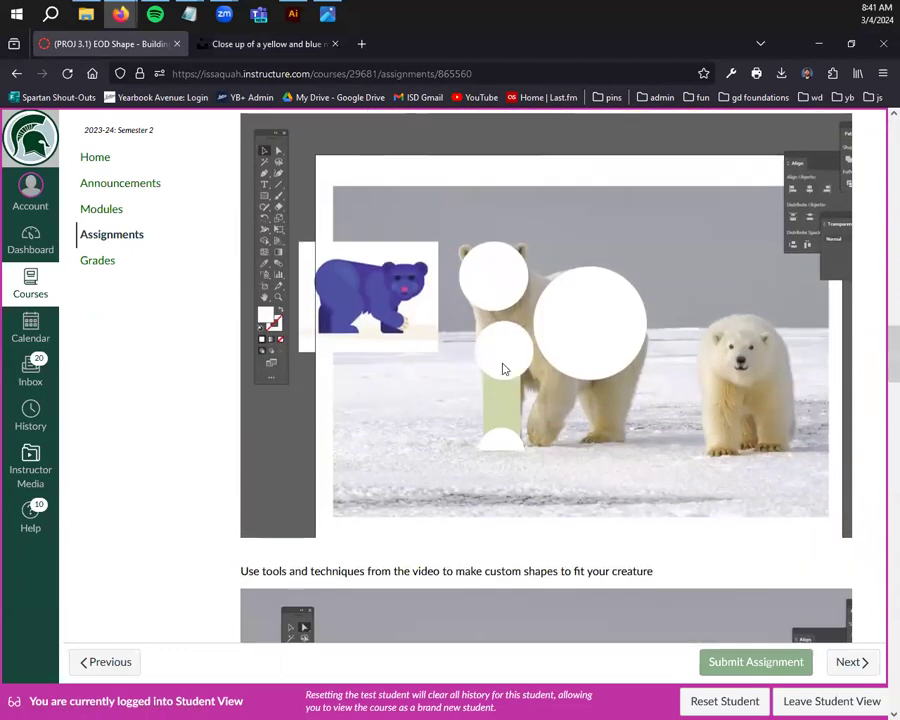
pyautogui.scroll(-2, 470, 410)
pyautogui.scroll(-5, 446, 430)
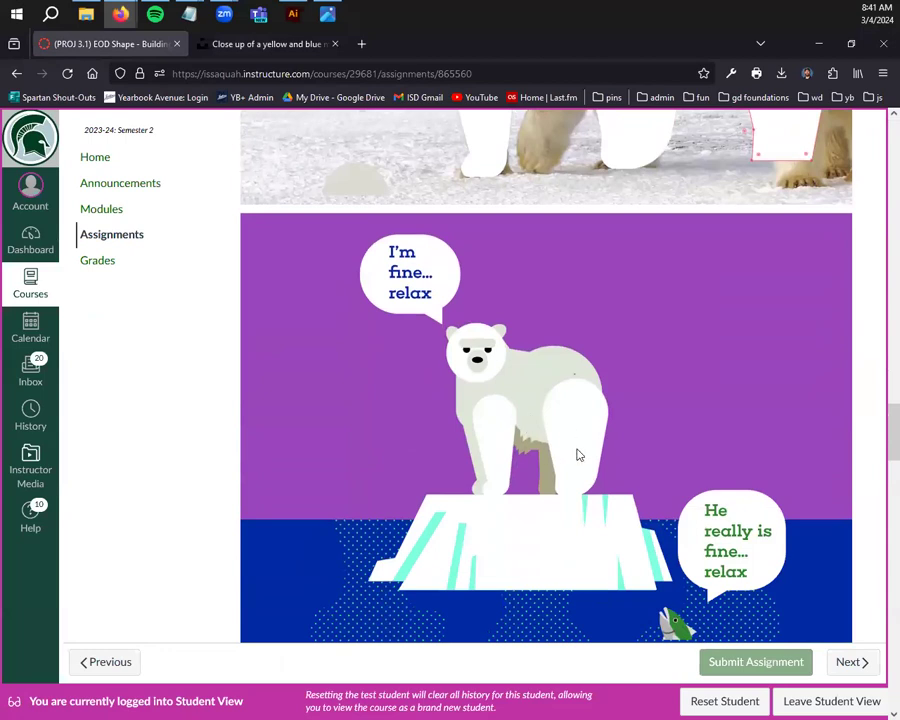
pyautogui.scroll(3, 487, 440)
pyautogui.scroll(2, 560, 445)
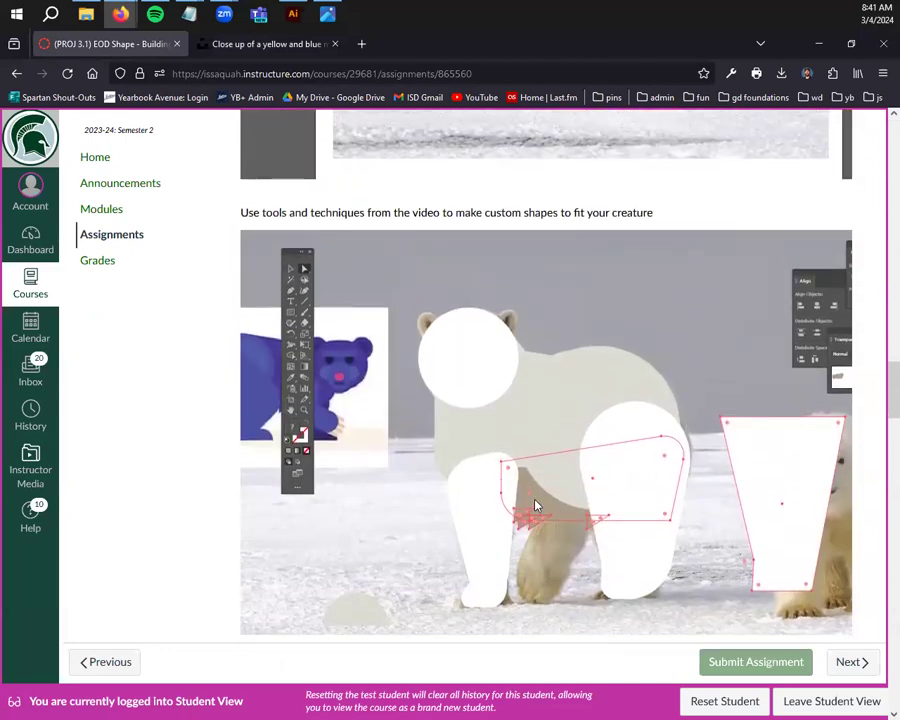
pyautogui.scroll(6, 428, 480)
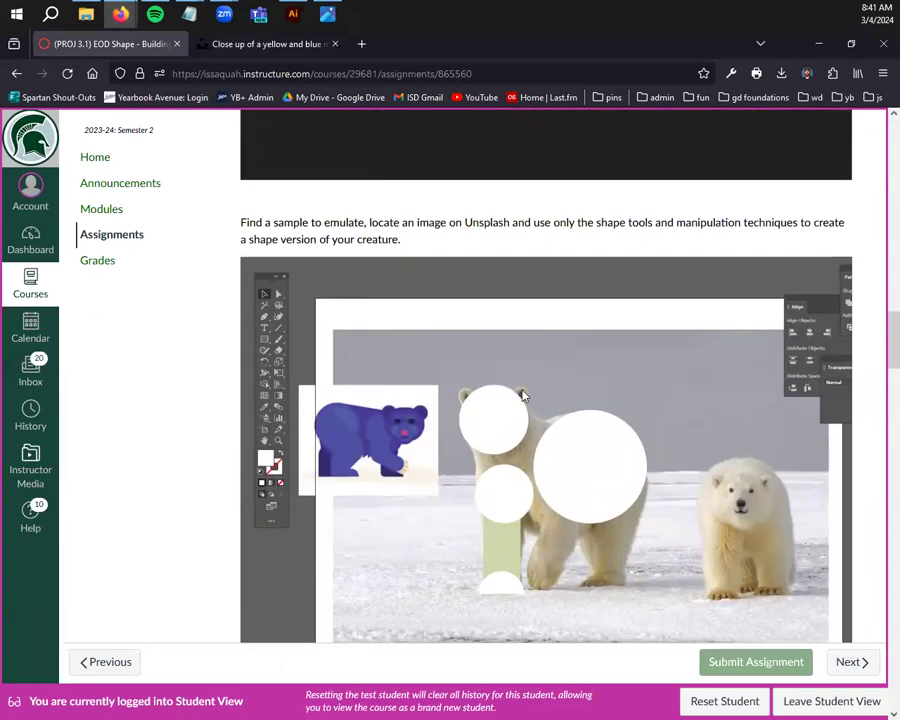
pyautogui.scroll(7, 448, 410)
pyautogui.scroll(8, 449, 420)
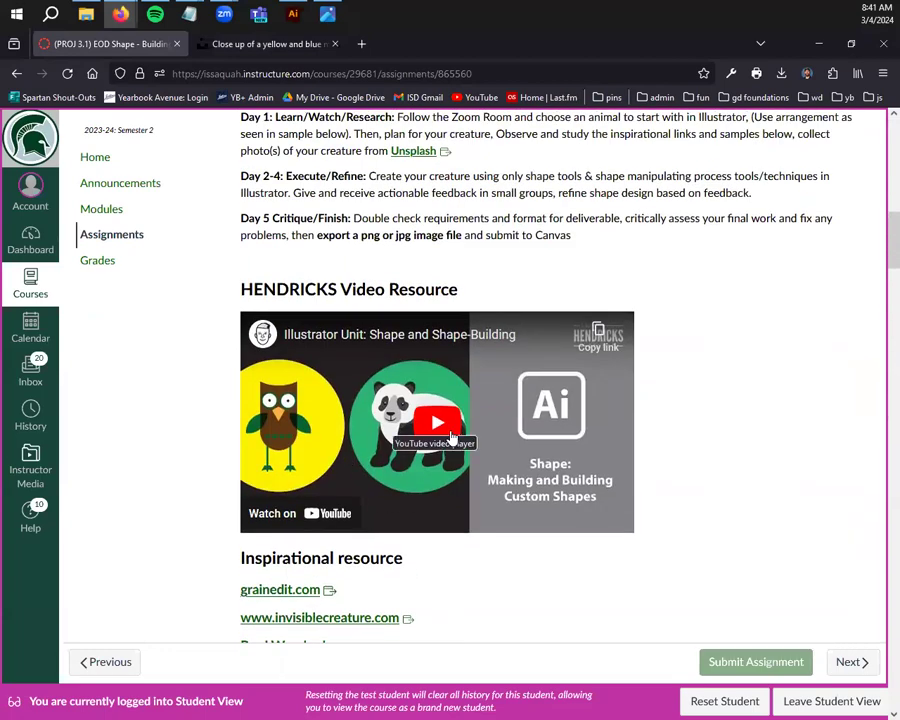